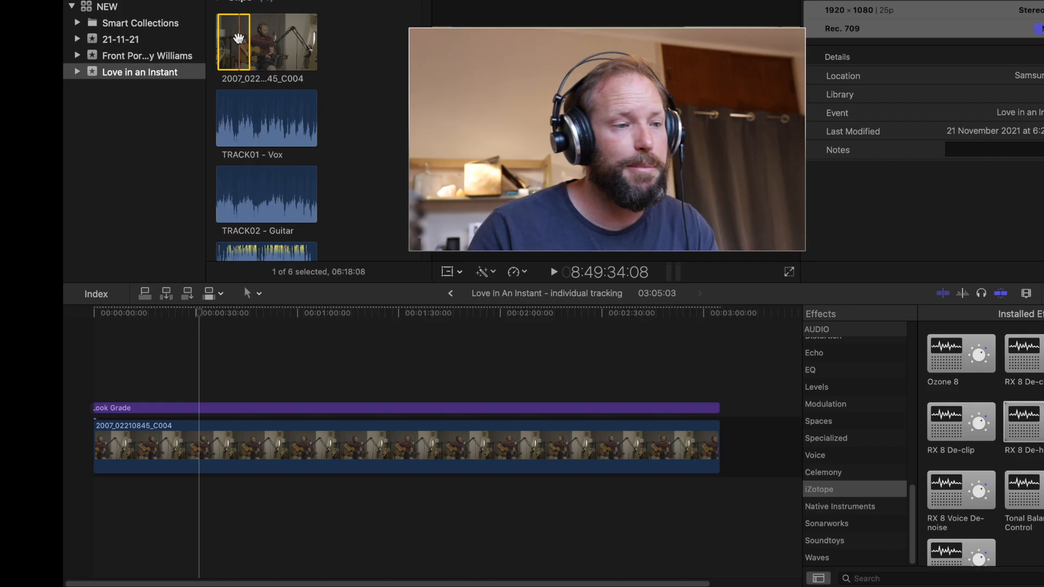
Step: Create a multicam clip from the 2007_02210845_C004 video, TRACK01 - Vox and TRACK02 - Guitar, using audio for synchronization
{"action": "left_click", "coordinate": [239, 38]}
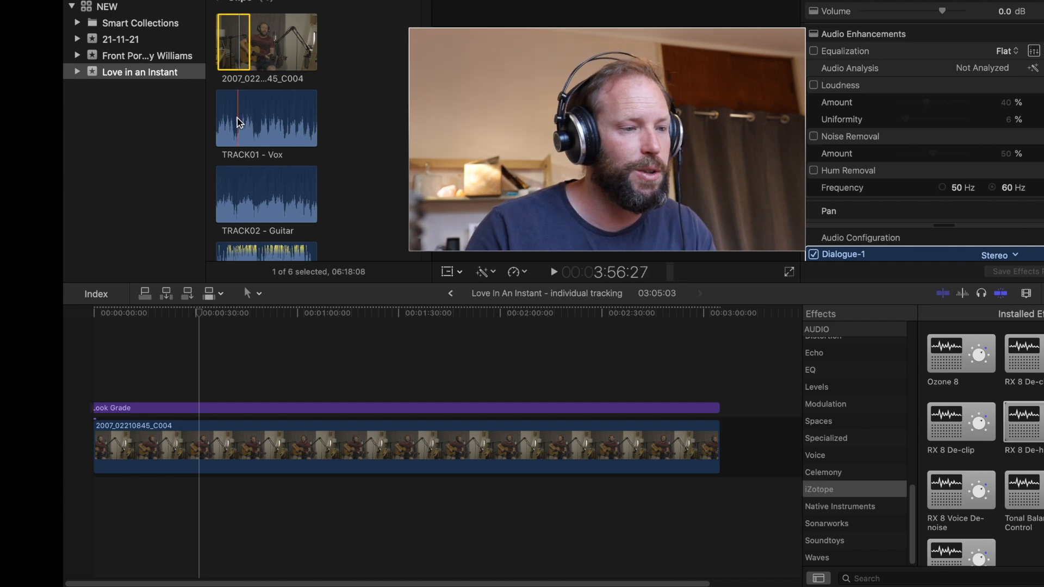
{"action": "left_click", "coordinate": [238, 121]}
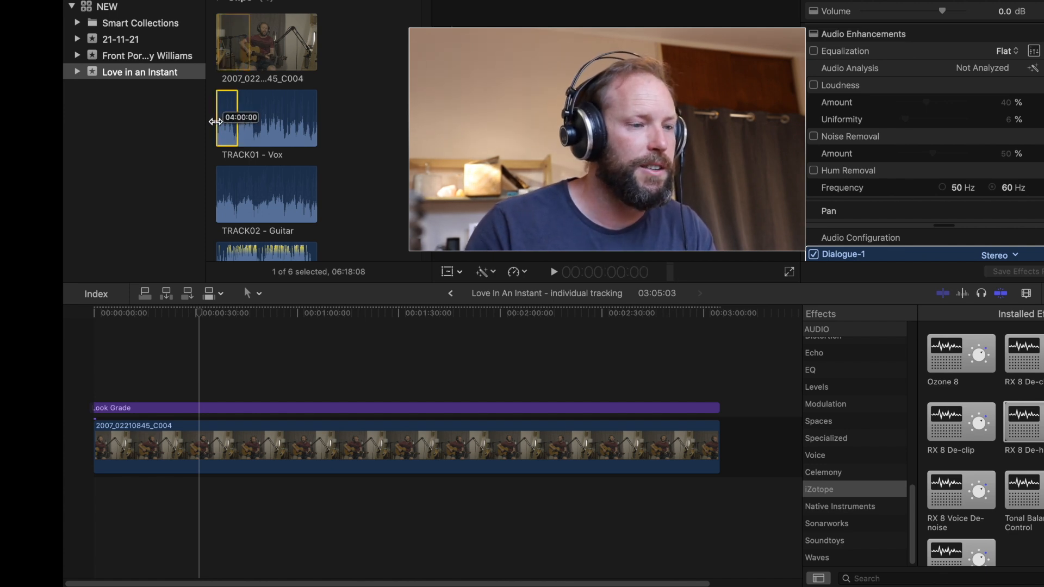
{"action": "left_click", "coordinate": [237, 202]}
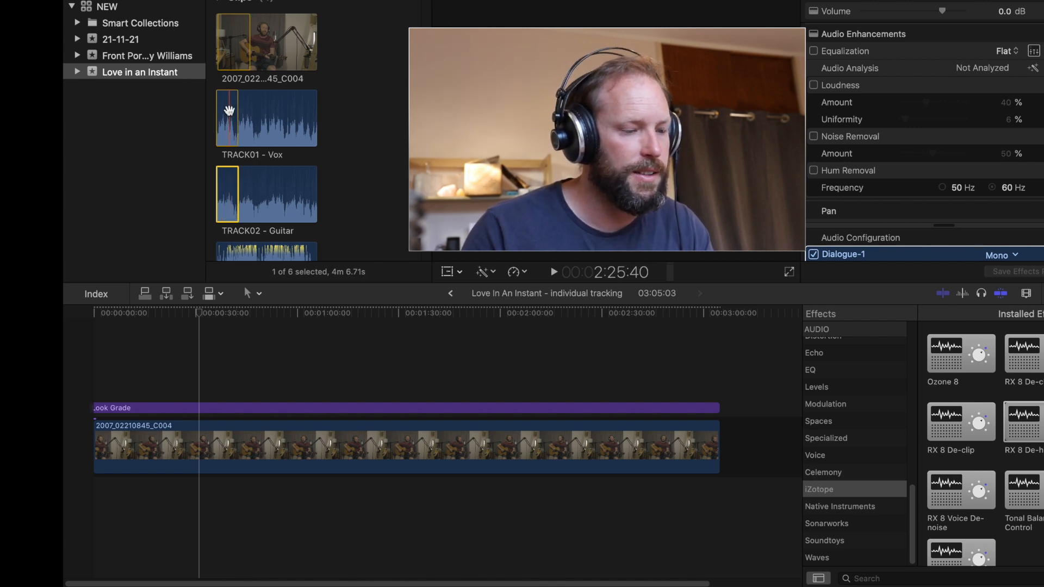
{"action": "left_click", "coordinate": [234, 42], "text": "super"}
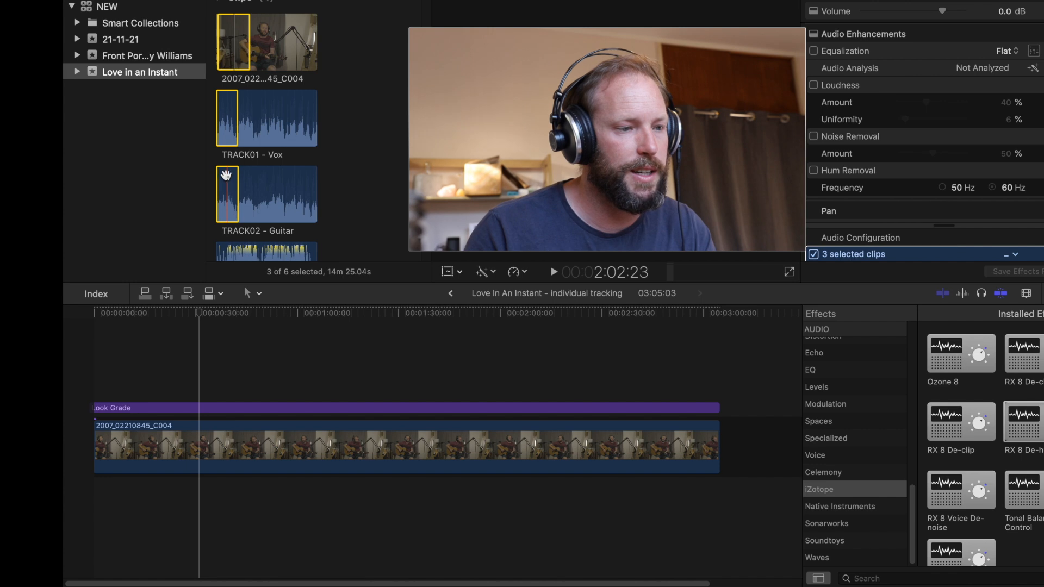
{"action": "right_click", "coordinate": [232, 115]}
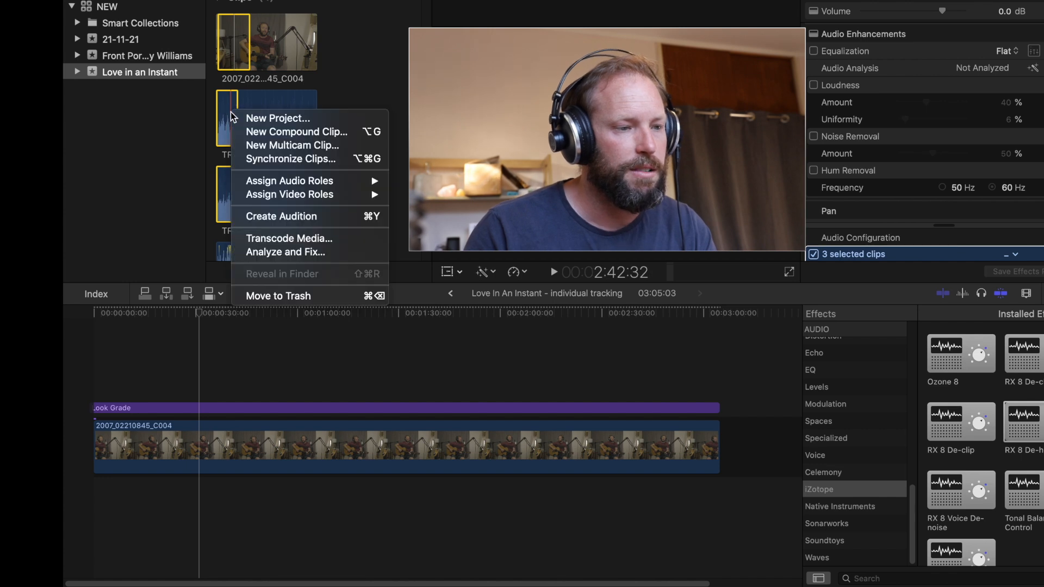
{"action": "left_click", "coordinate": [262, 147]}
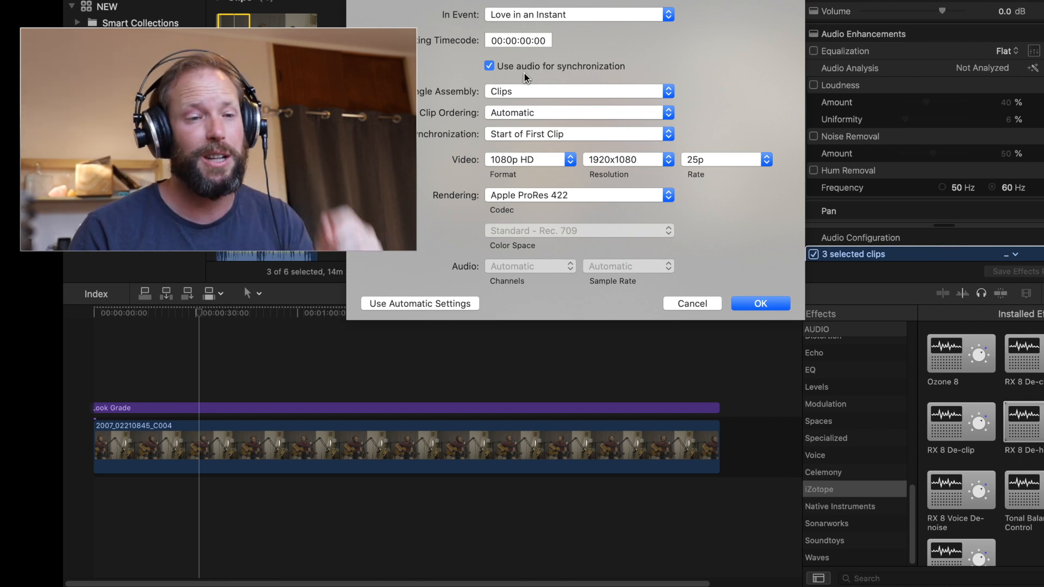
{"action": "left_click", "coordinate": [762, 308]}
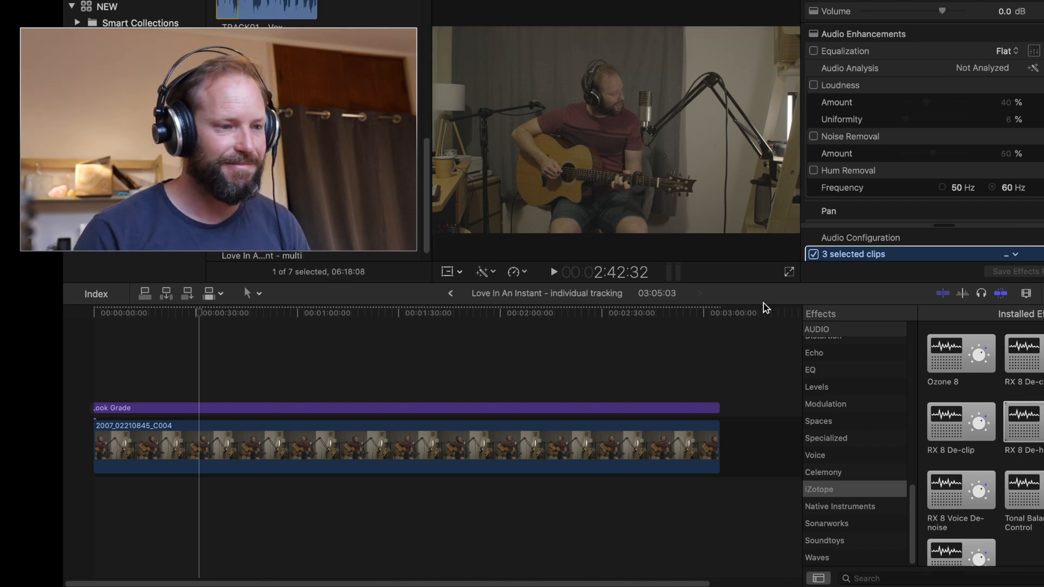
Step: Open the new multicam clip and turn on audio monitoring for the TRACK01 - Vox and TRACK02 - Guitar angles
{"action": "double_click", "coordinate": [261, 208]}
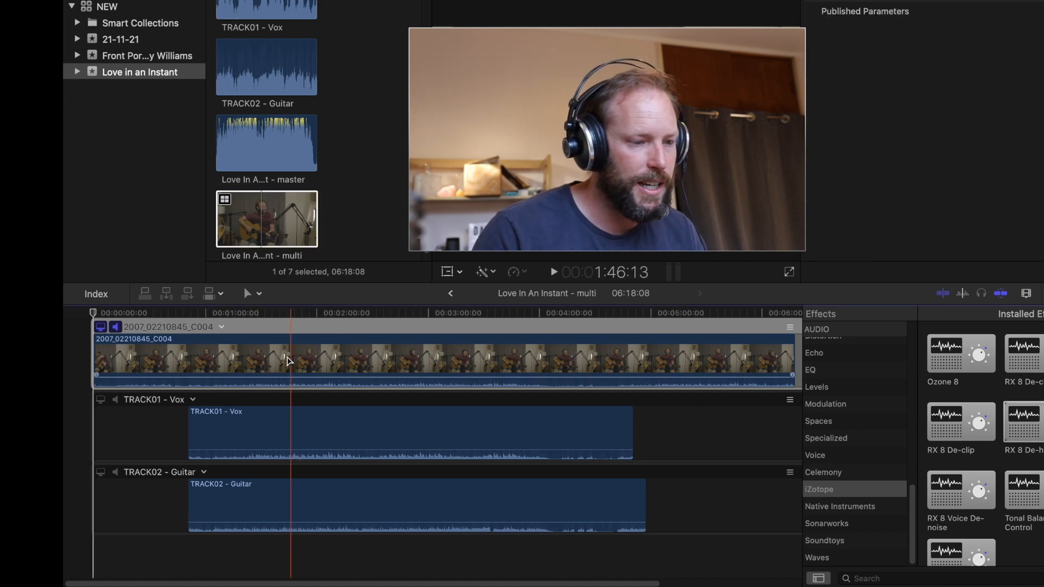
{"action": "left_click", "coordinate": [115, 400]}
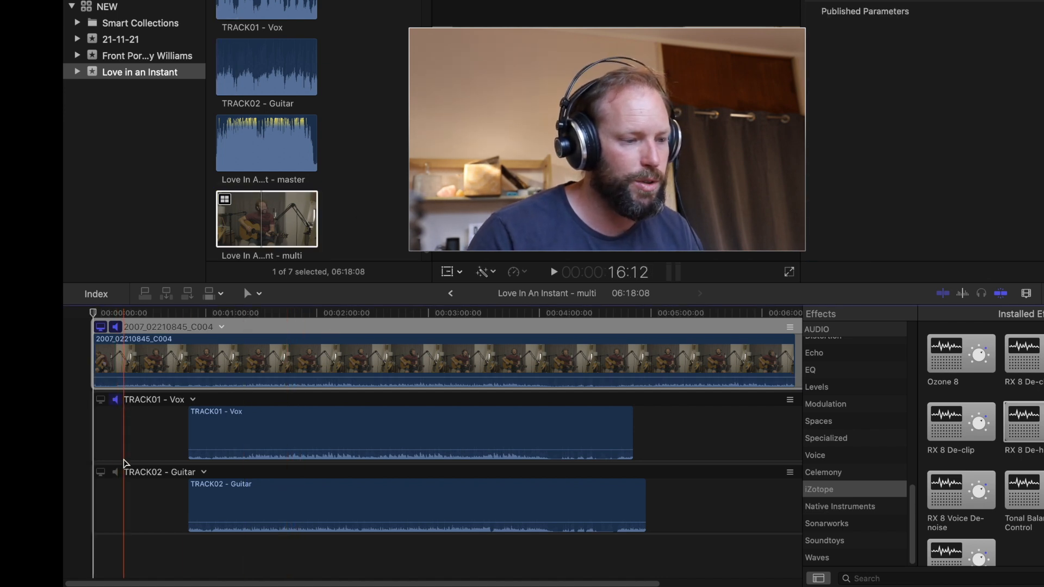
{"action": "left_click", "coordinate": [115, 473]}
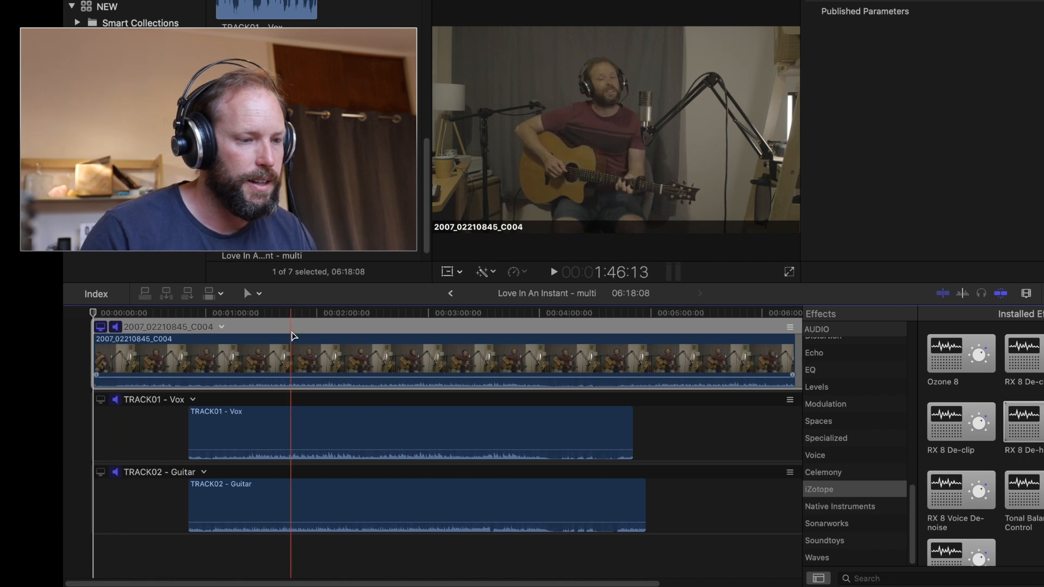
Step: Play the multicam clip from about 1:46 to check the sync, and turn off audio monitoring for the camera angle
{"action": "left_click", "coordinate": [295, 315]}
{"action": "key", "text": "space"}
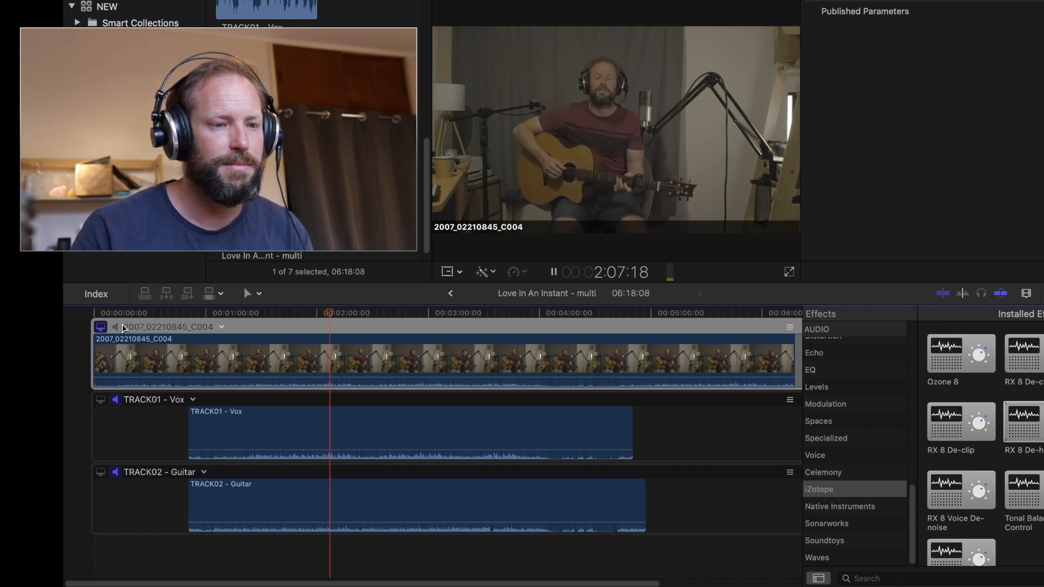
{"action": "key", "text": "space"}
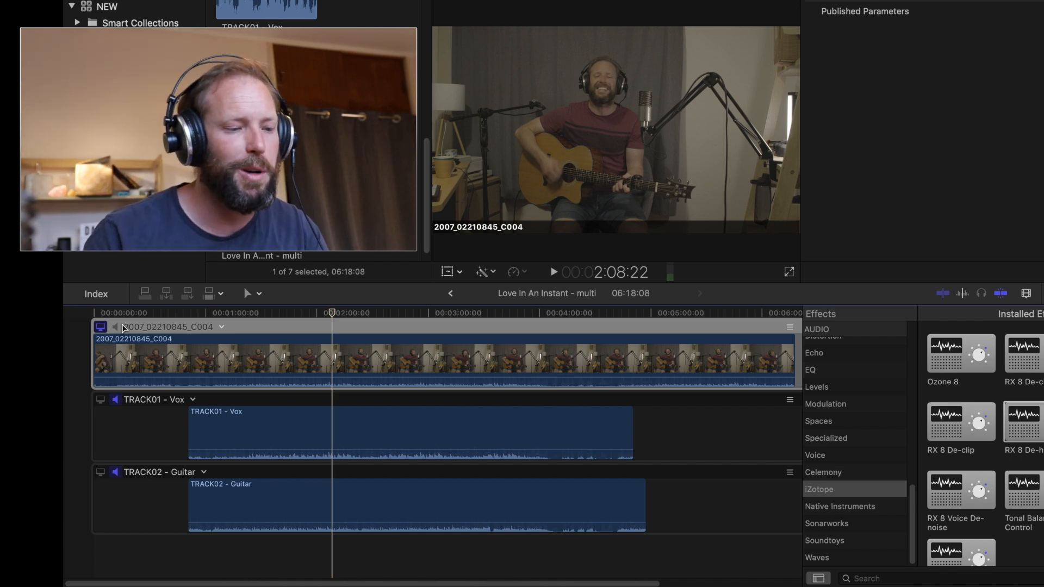
Step: Examine how the camera audio and TRACK01 - Vox waveforms line up at about 2:08
{"action": "key", "text": "super+equal"}
{"action": "key", "text": "super+equal"}
{"action": "key", "text": "super+equal"}
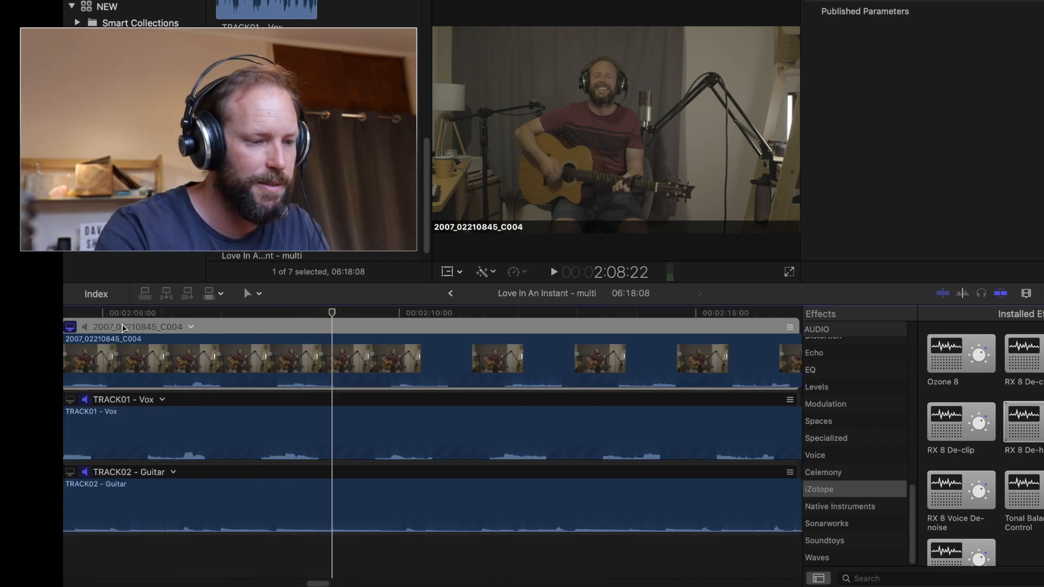
{"action": "key", "text": "super+equal"}
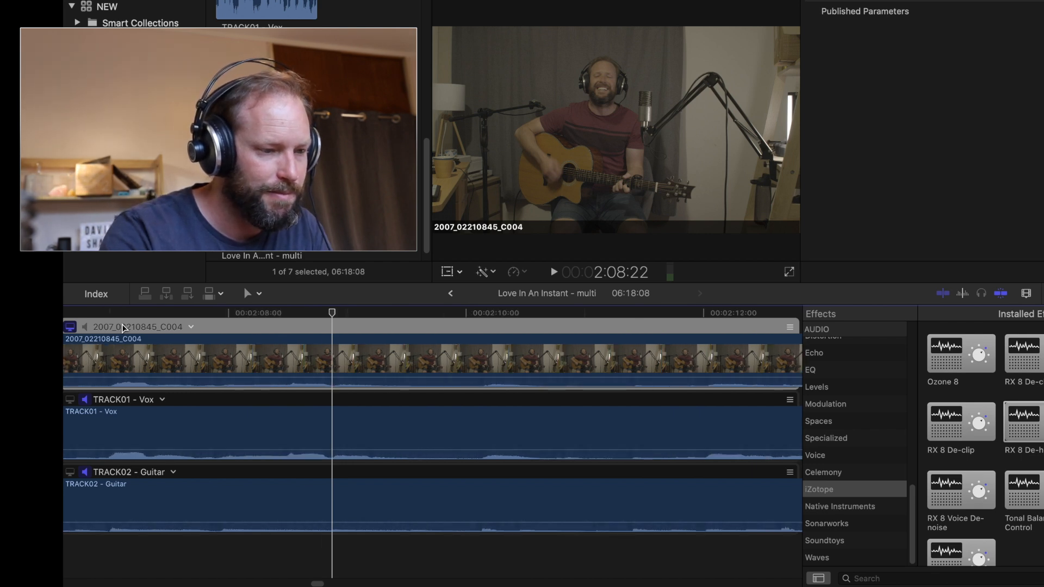
{"action": "key", "text": "super+equal"}
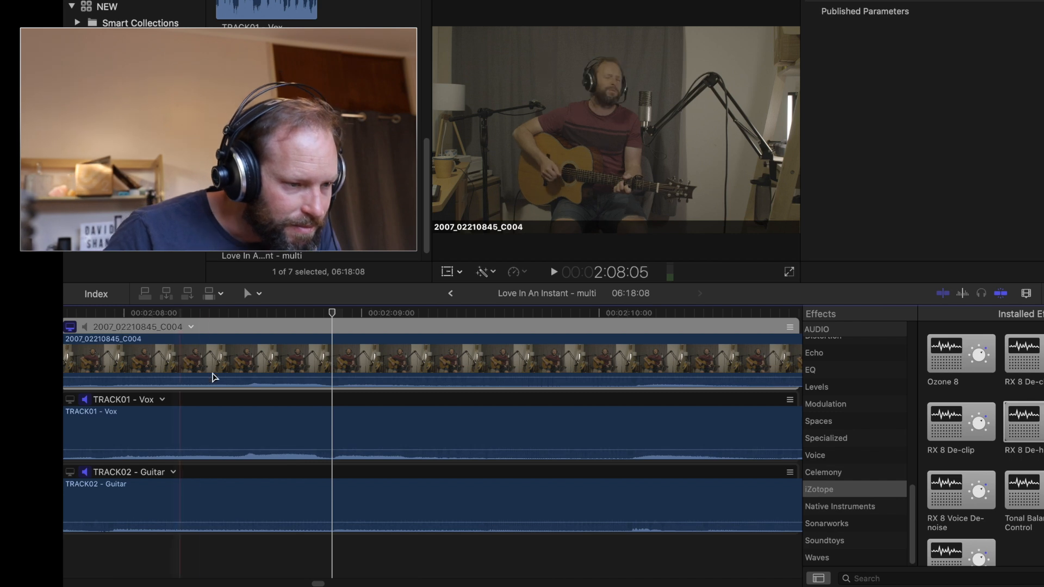
{"action": "left_click", "coordinate": [253, 315]}
{"action": "left_click_drag", "start_coordinate": [268, 438], "coordinate": [277, 443]}
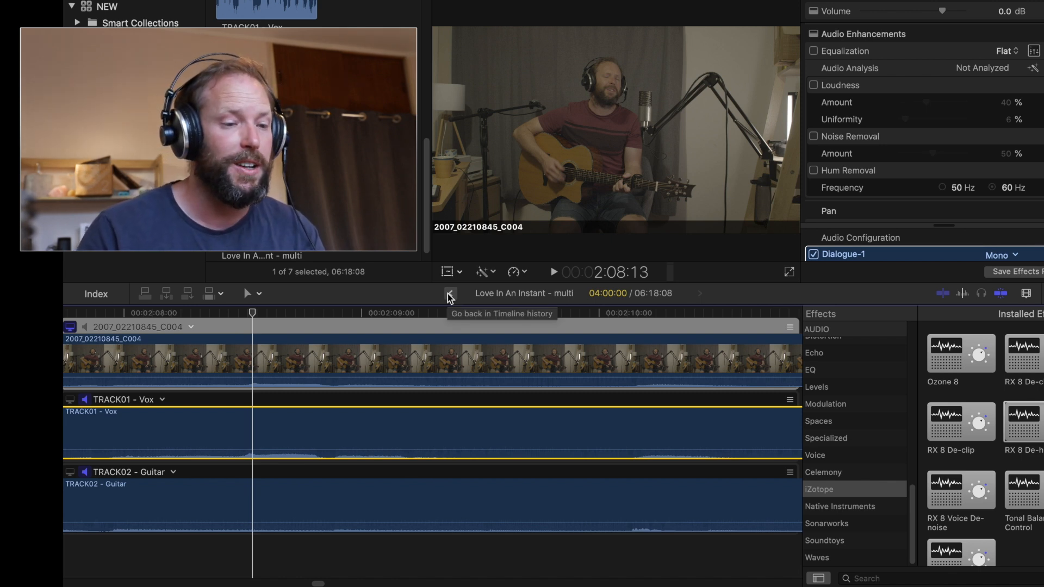
{"action": "left_click", "coordinate": [449, 295]}
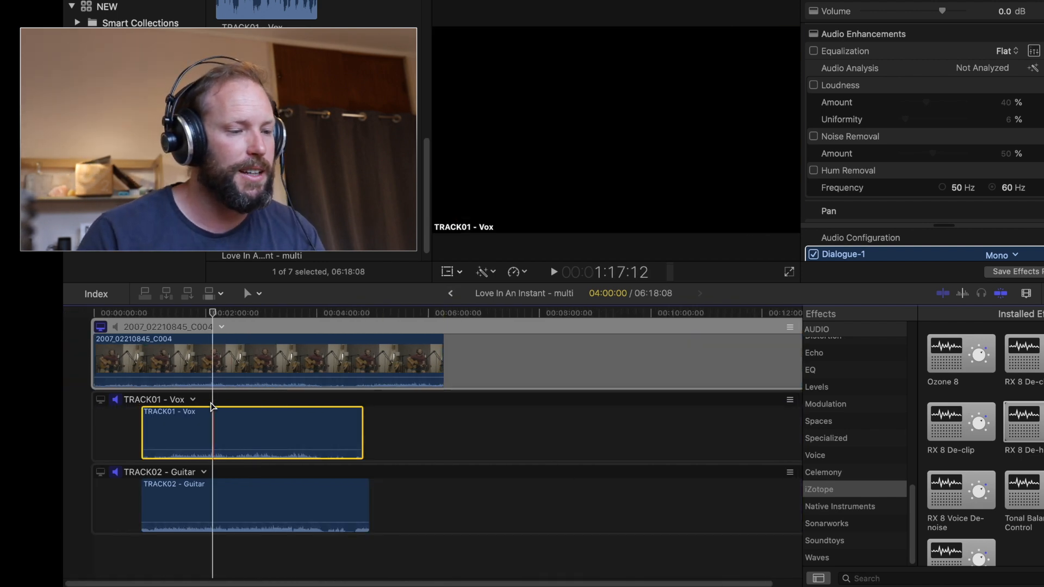
Step: Add an angle below TRACK01 - Vox and copy the vocal clip into it with the same start point as the original
{"action": "left_click", "coordinate": [193, 400]}
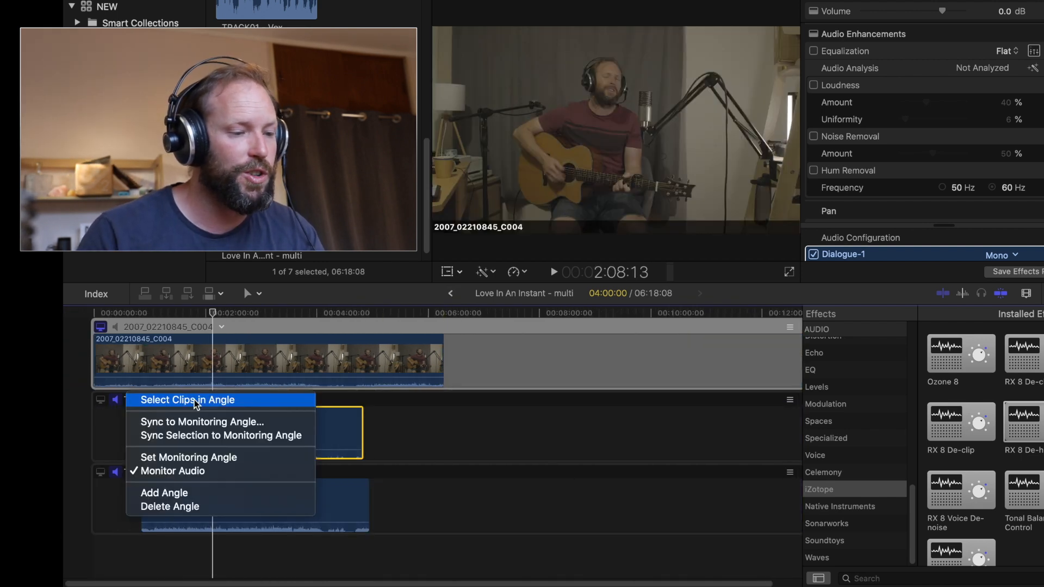
{"action": "left_click", "coordinate": [187, 498]}
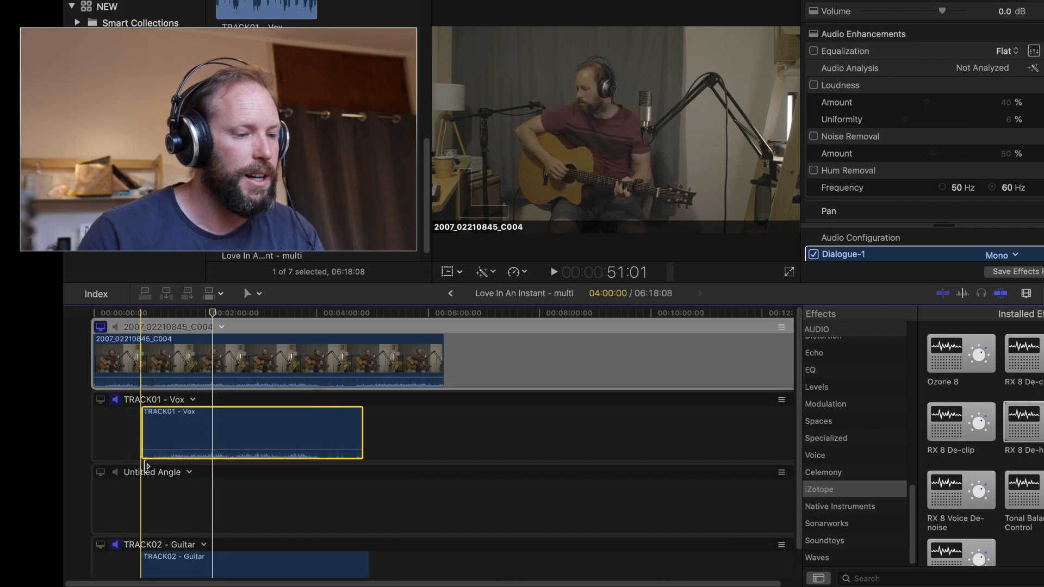
{"action": "left_click", "coordinate": [141, 486]}
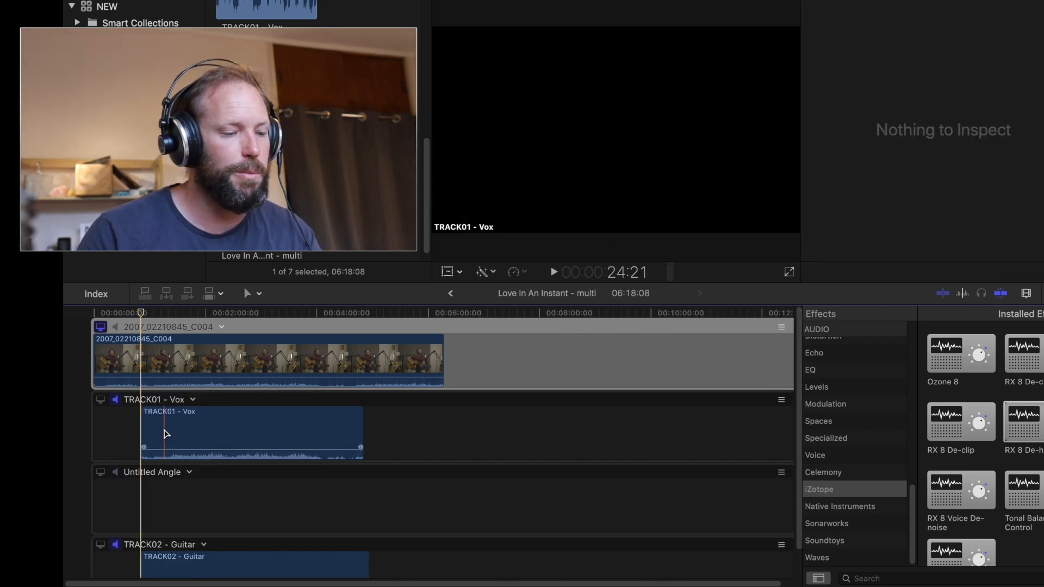
{"action": "left_click_drag", "start_coordinate": [166, 434], "coordinate": [167, 503]}
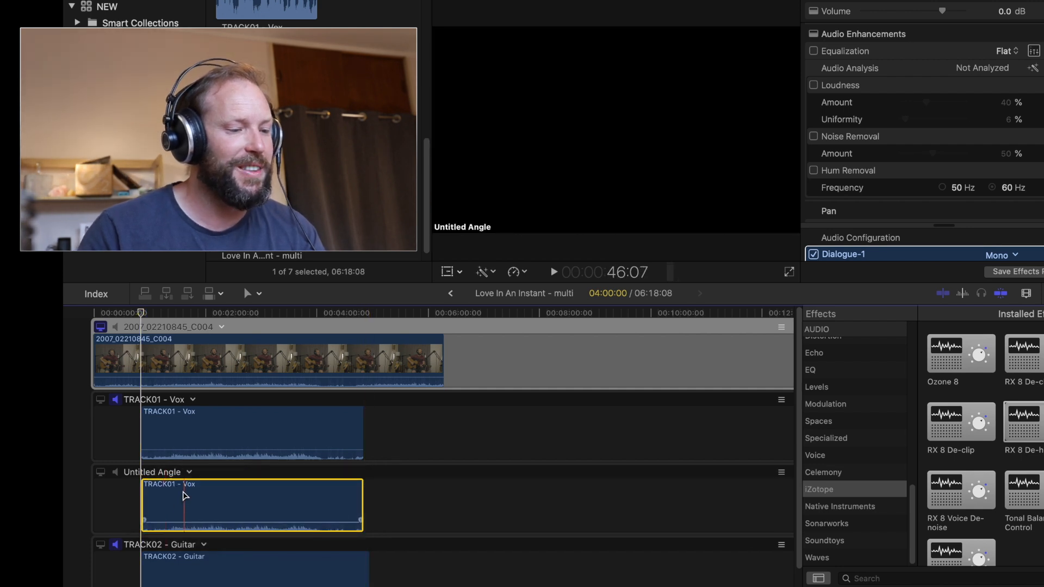
Step: Rename the angle holding the duplicate vocal clip as "vox reverb"
{"action": "double_click", "coordinate": [162, 473]}
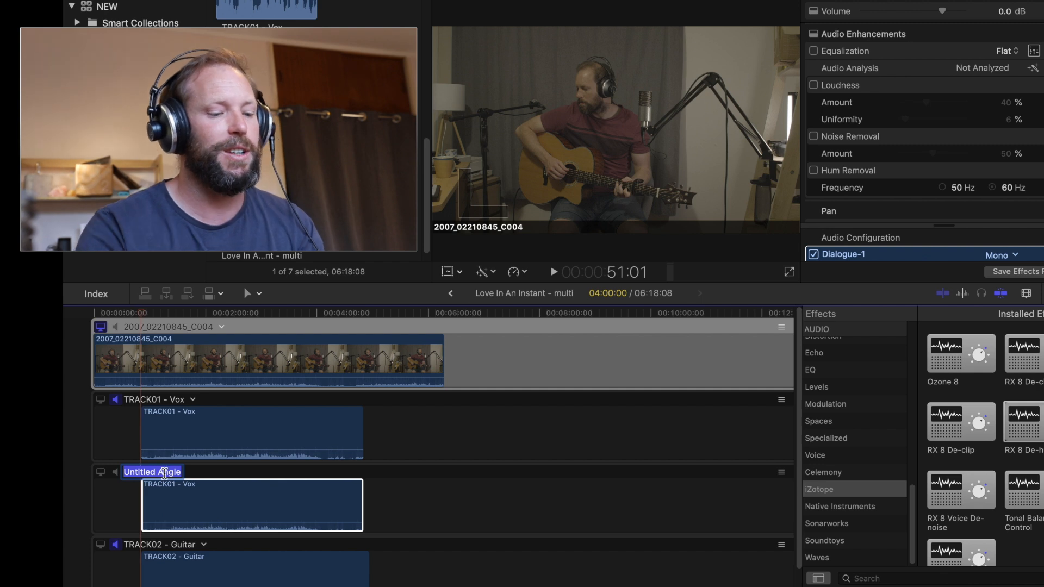
{"action": "type", "text": "vox rev"}
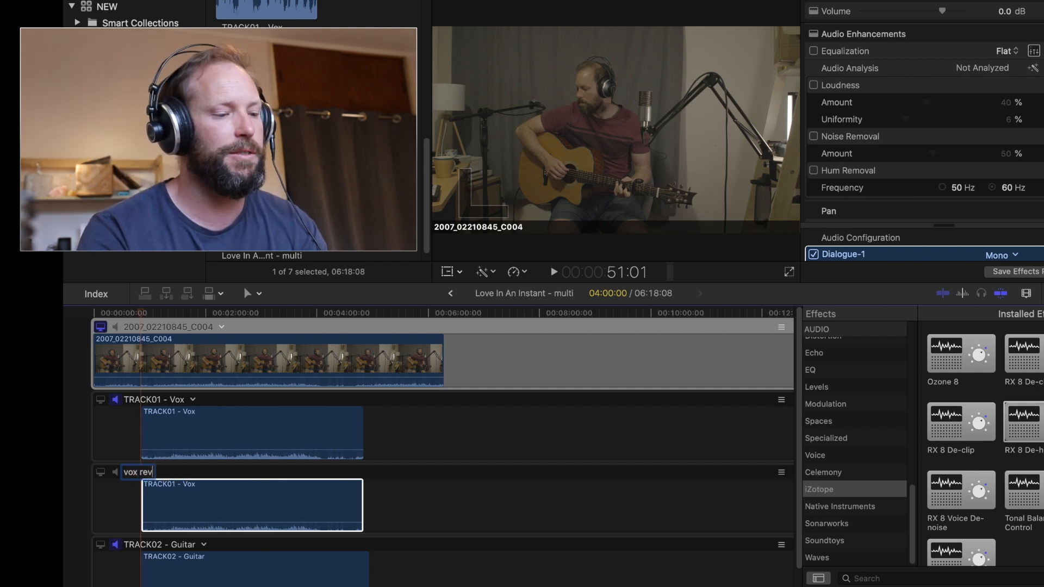
{"action": "key", "text": "Return"}
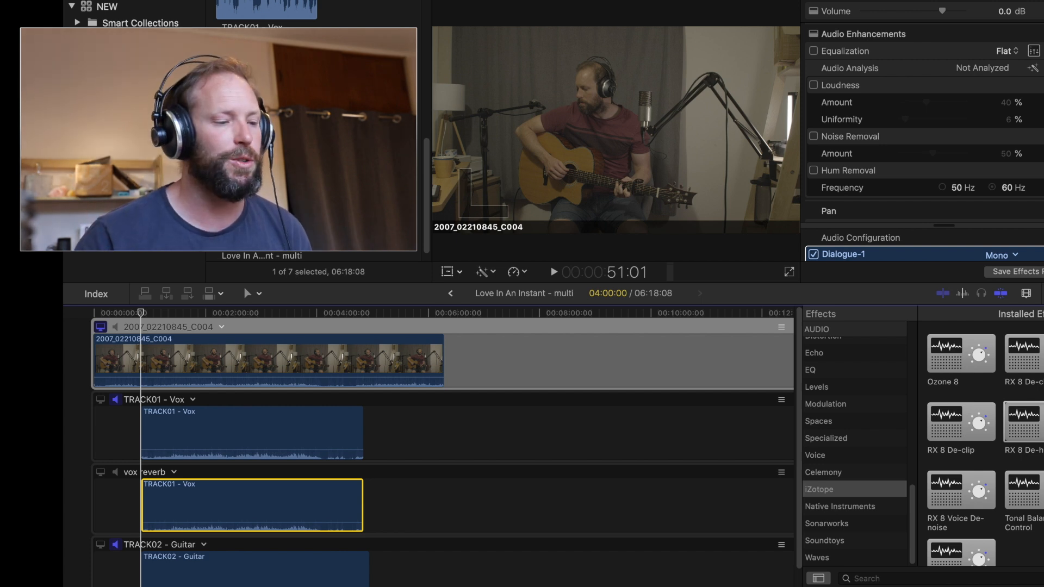
Step: Add an angle below TRACK02 - Guitar and copy the guitar clip into it with the same start point as the original
{"action": "scroll", "coordinate": [163, 490], "scroll_direction": "down", "scroll_amount": 2}
{"action": "left_click", "coordinate": [204, 525]}
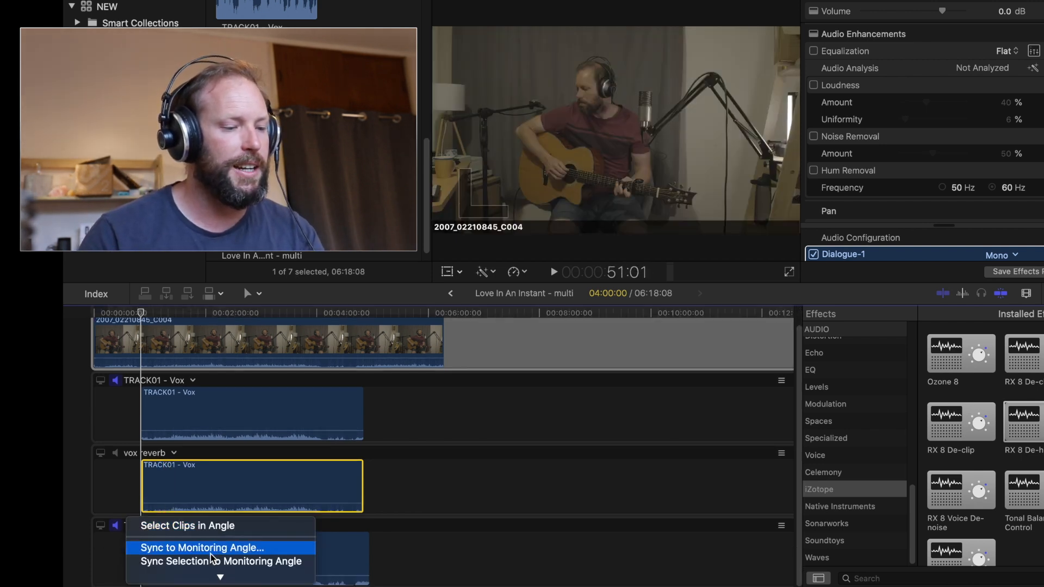
{"action": "scroll", "coordinate": [211, 558], "scroll_direction": "down", "scroll_amount": 3}
{"action": "left_click", "coordinate": [185, 563]}
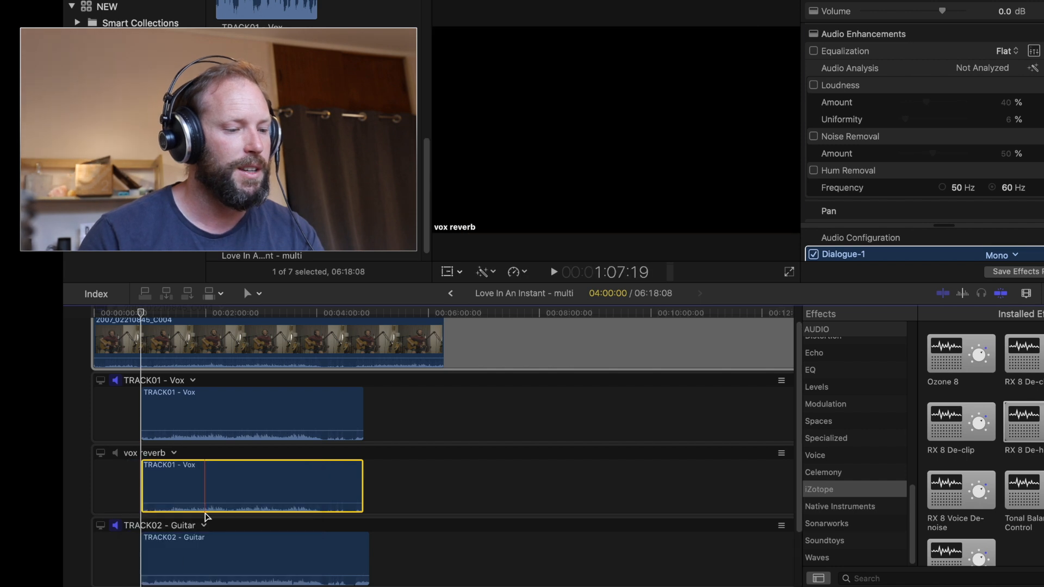
{"action": "scroll", "coordinate": [207, 517], "scroll_direction": "down", "scroll_amount": 4}
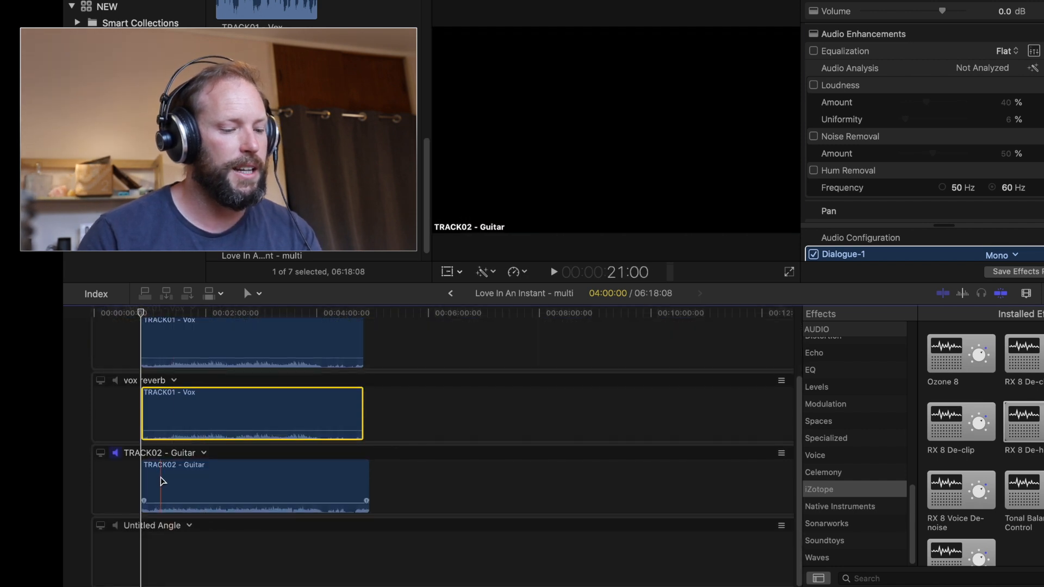
{"action": "left_click_drag", "start_coordinate": [163, 481], "coordinate": [161, 556]}
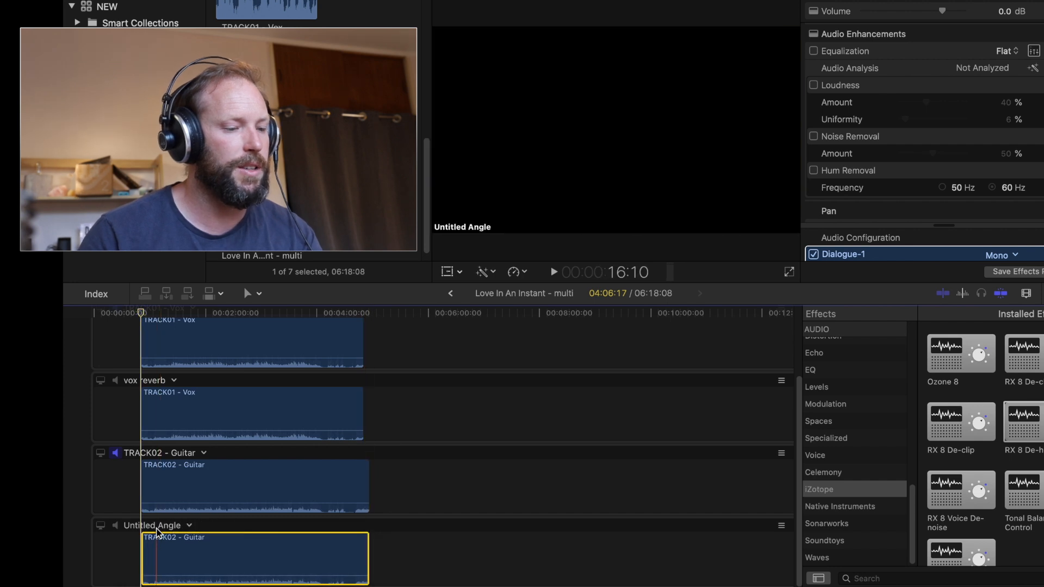
Step: Rename the angle holding the duplicate guitar clip as "guitar reverb"
{"action": "left_click", "coordinate": [158, 525]}
{"action": "type", "text": "guitar reverb"}
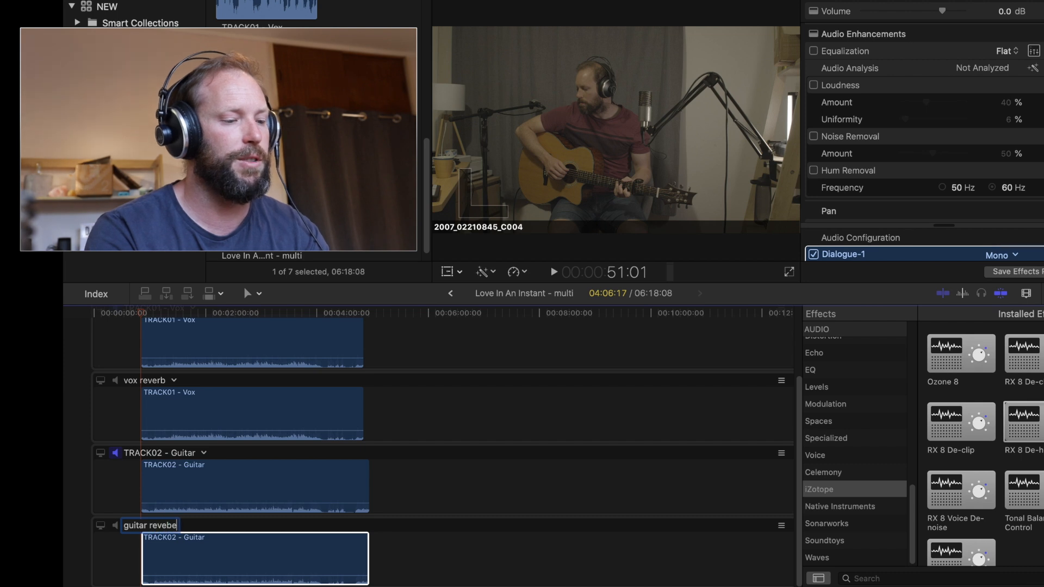
{"action": "key", "text": "Return"}
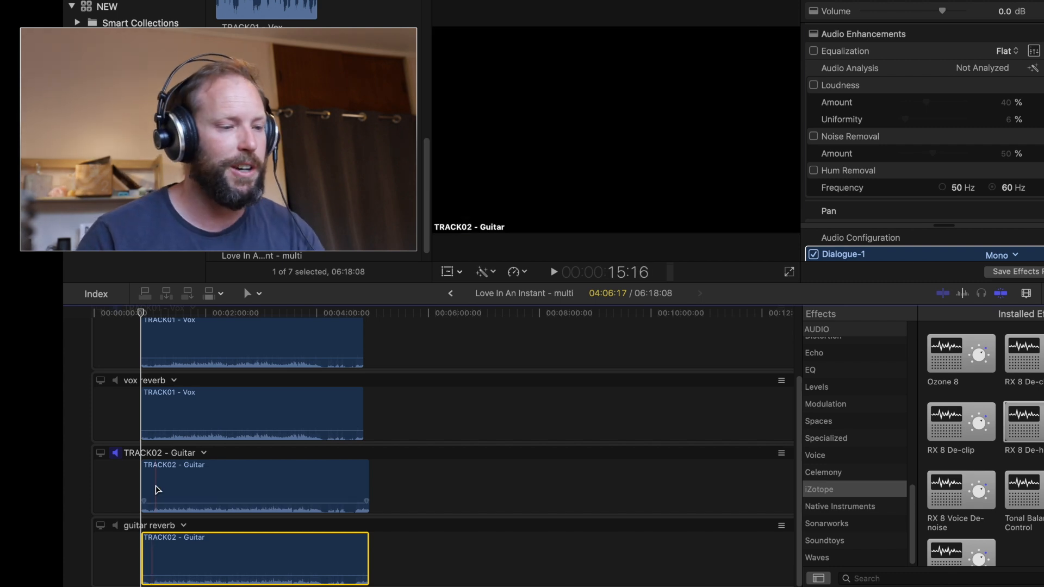
Step: Apply the Waves API-2500 (m) audio effect to the clip in the TRACK01 - Vox angle
{"action": "scroll", "coordinate": [187, 422], "scroll_direction": "up", "scroll_amount": 3}
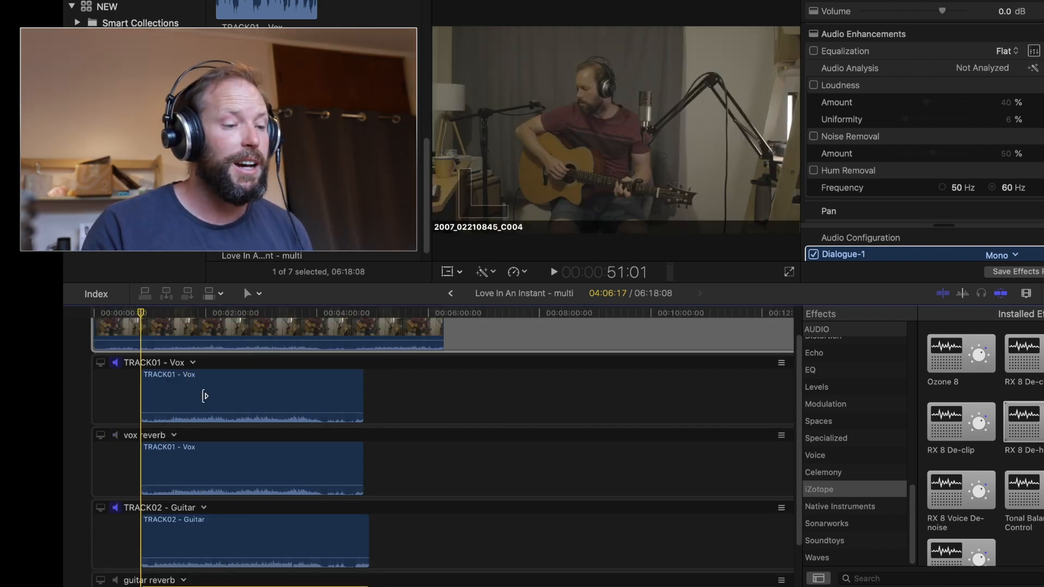
{"action": "scroll", "coordinate": [187, 488], "scroll_direction": "down", "scroll_amount": 3}
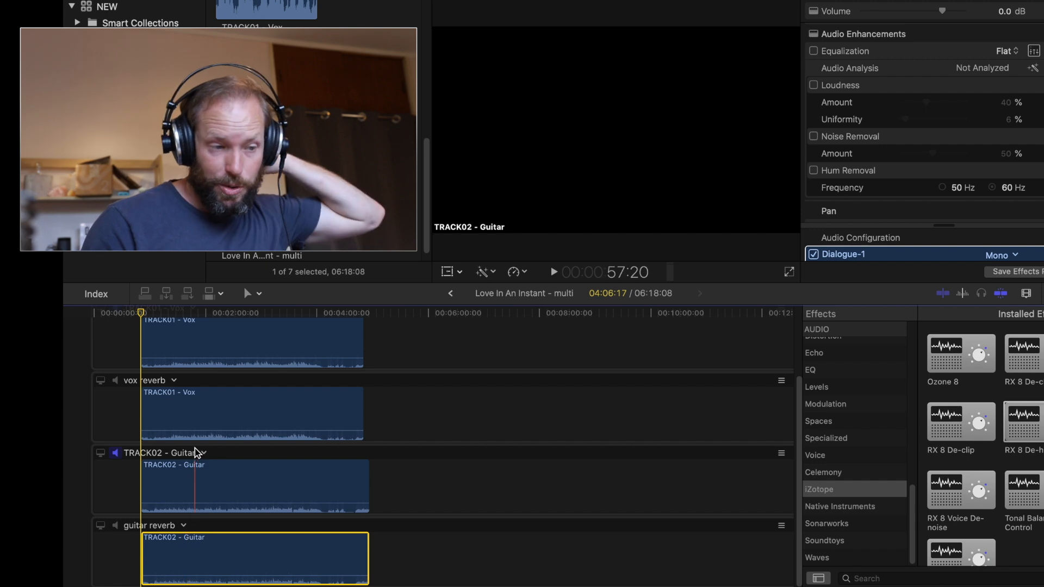
{"action": "scroll", "coordinate": [196, 453], "scroll_direction": "up", "scroll_amount": 3}
{"action": "left_click", "coordinate": [183, 399]}
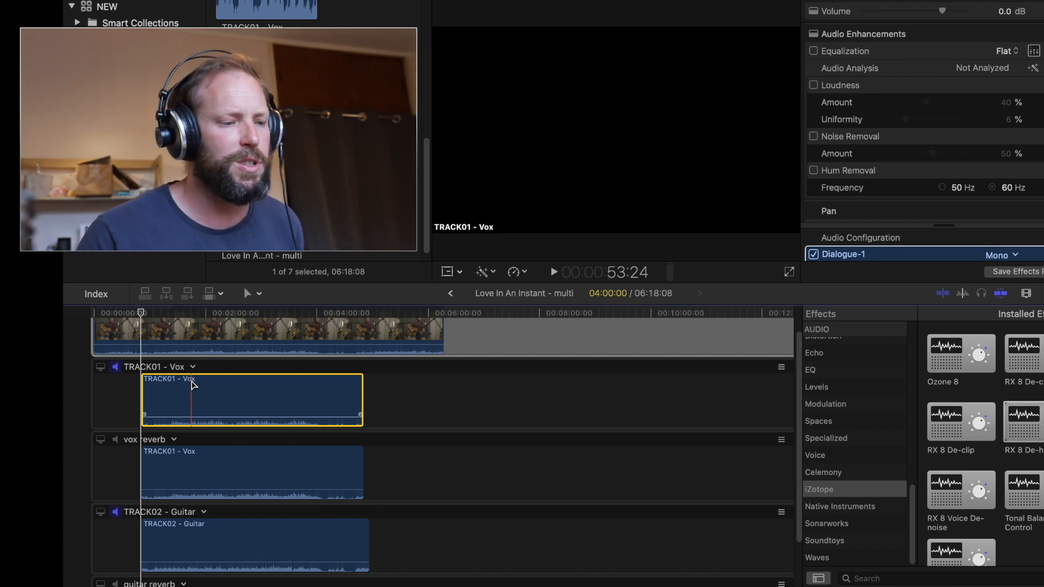
{"action": "left_click", "coordinate": [835, 560]}
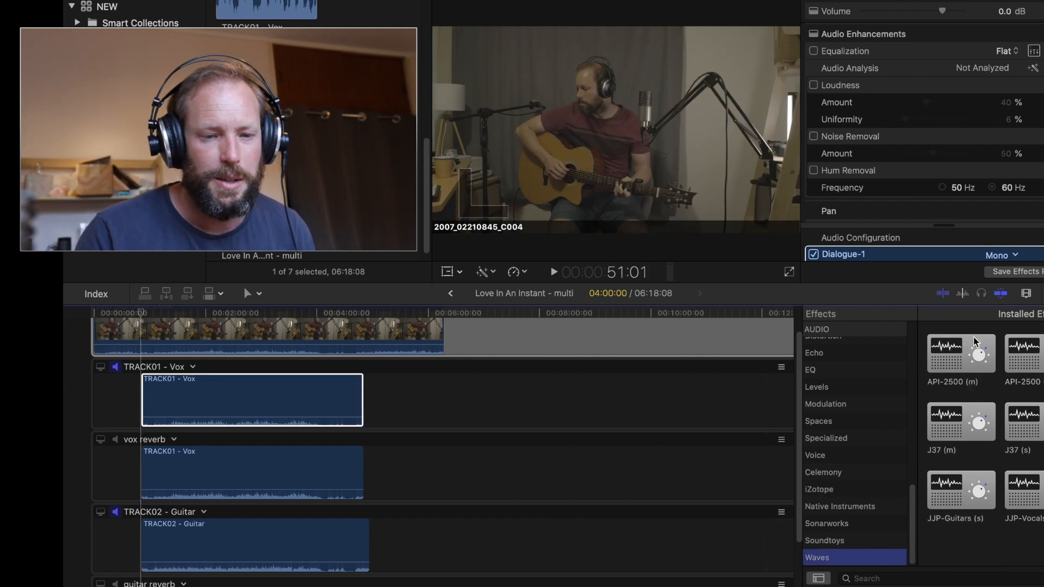
{"action": "left_click_drag", "start_coordinate": [975, 342], "coordinate": [195, 393]}
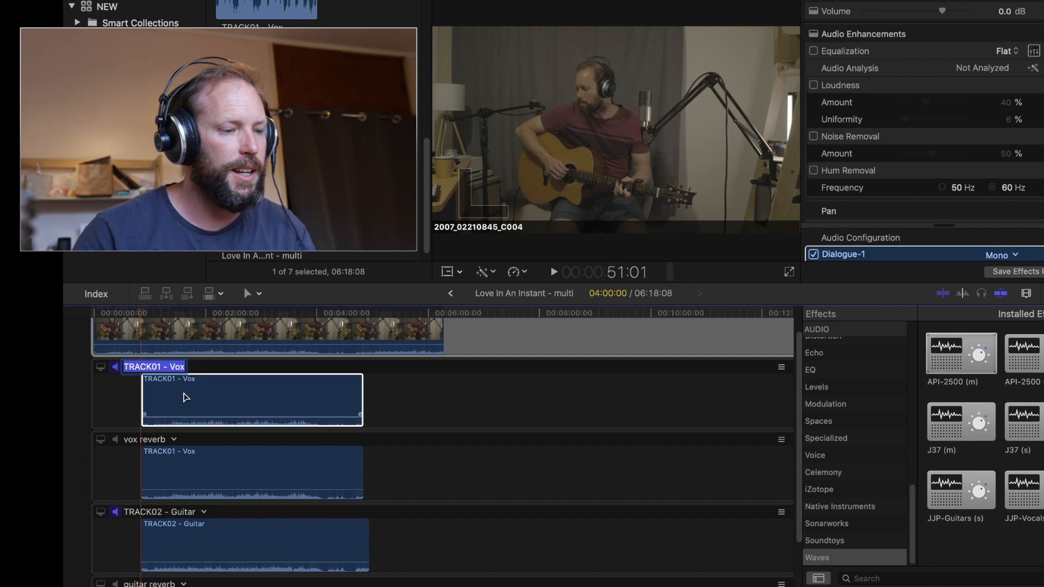
Step: Play the song from about 1:24 and load the Lead Vox preset in the vocal clip's API-2500 compressor
{"action": "left_click", "coordinate": [192, 367]}
{"action": "left_click", "coordinate": [173, 324]}
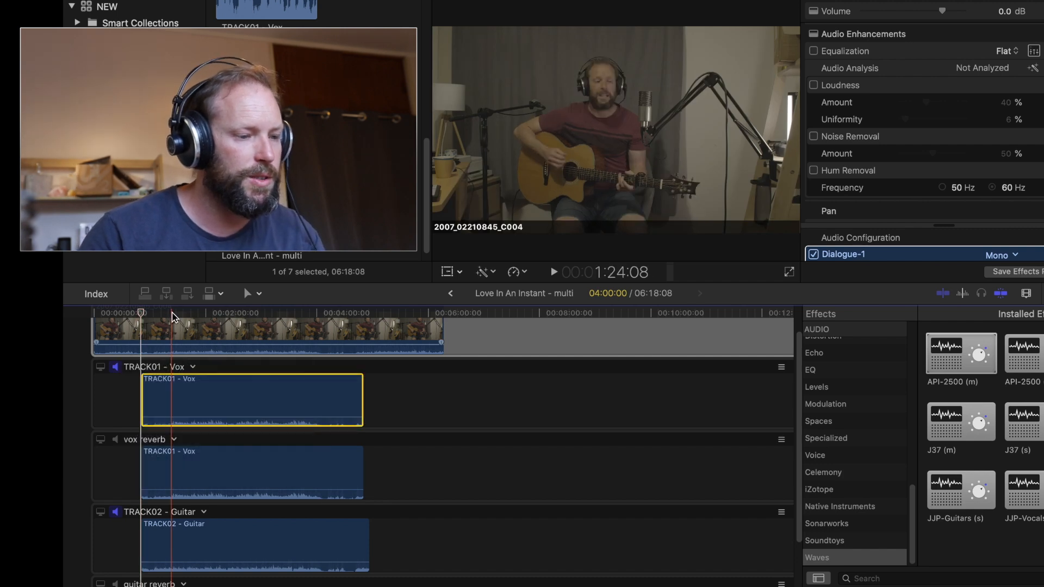
{"action": "left_click", "coordinate": [172, 326]}
{"action": "key", "text": "space"}
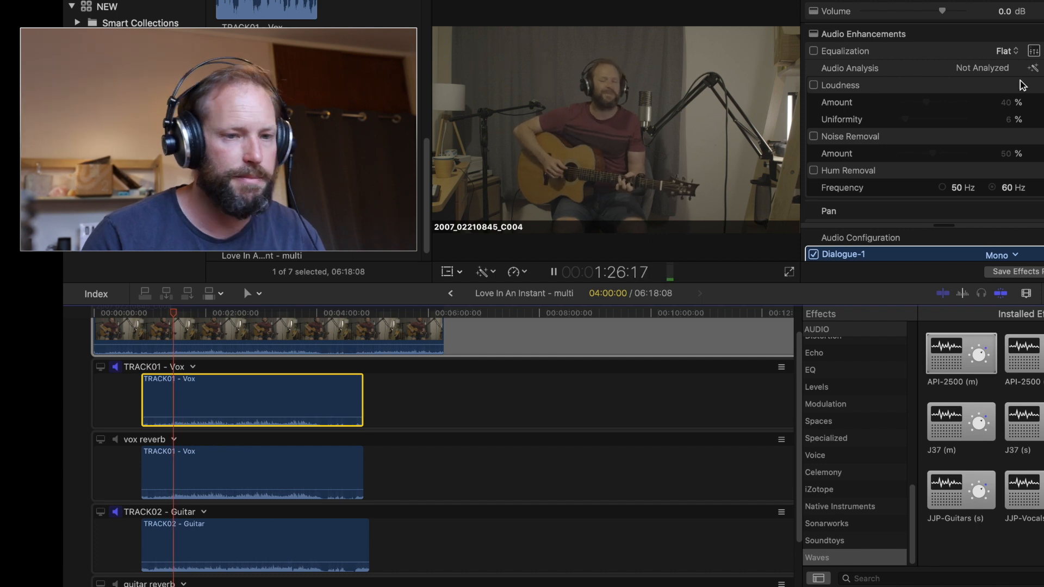
{"action": "scroll", "coordinate": [935, 108], "scroll_direction": "down", "scroll_amount": 5}
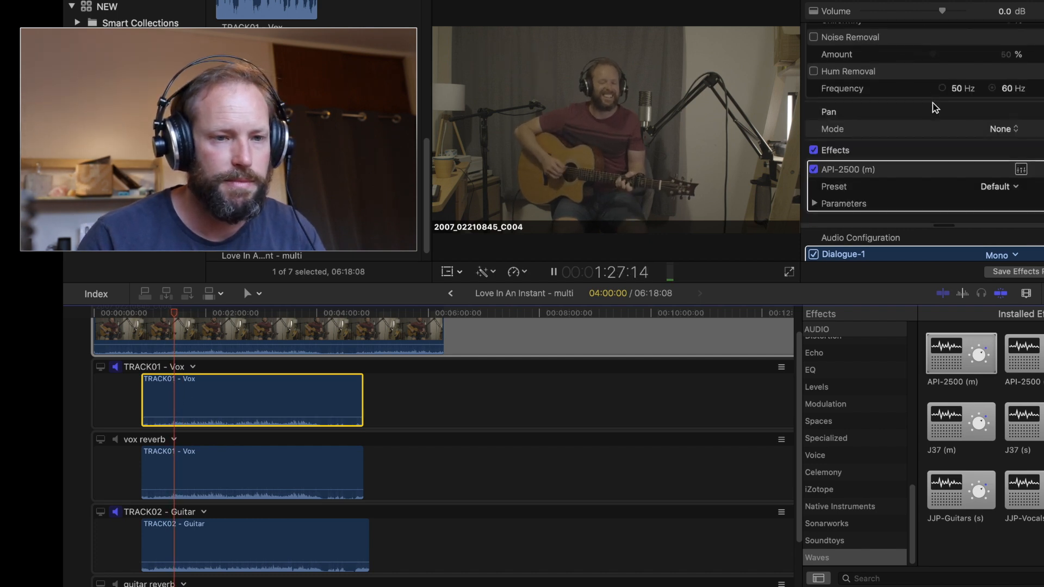
{"action": "left_click", "coordinate": [1022, 169]}
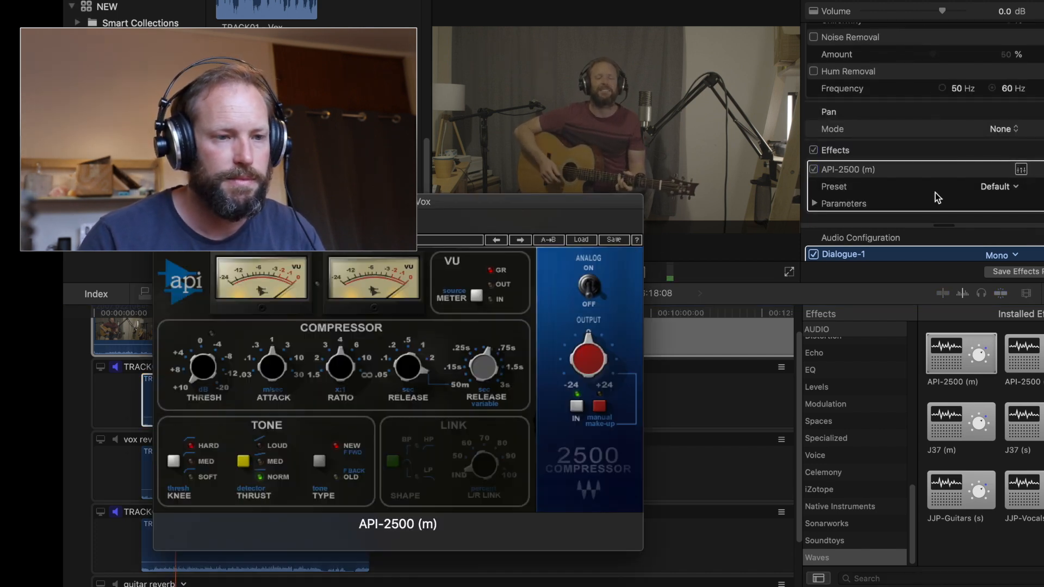
{"action": "left_click", "coordinate": [582, 239]}
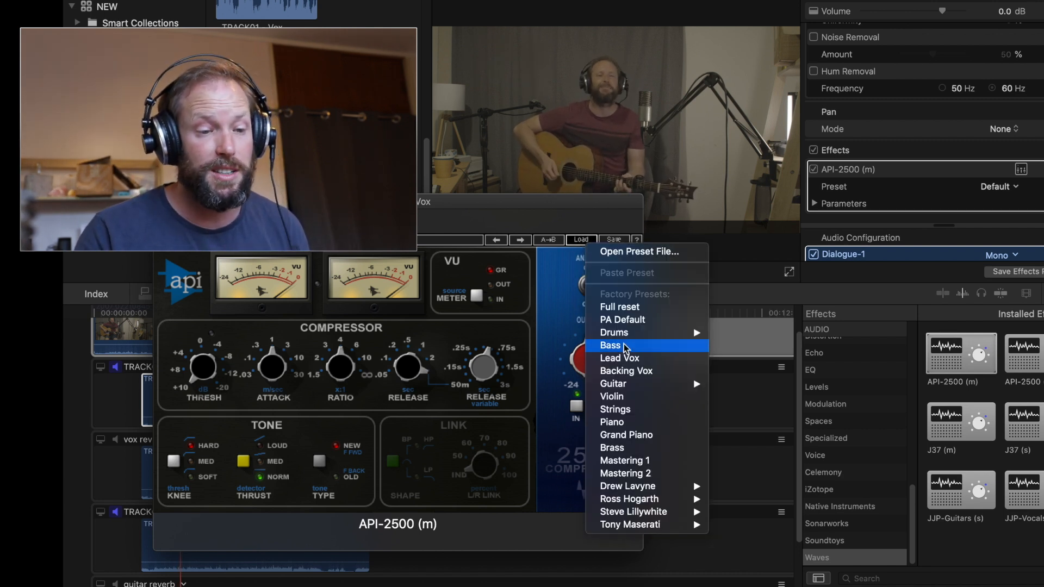
{"action": "left_click", "coordinate": [625, 358]}
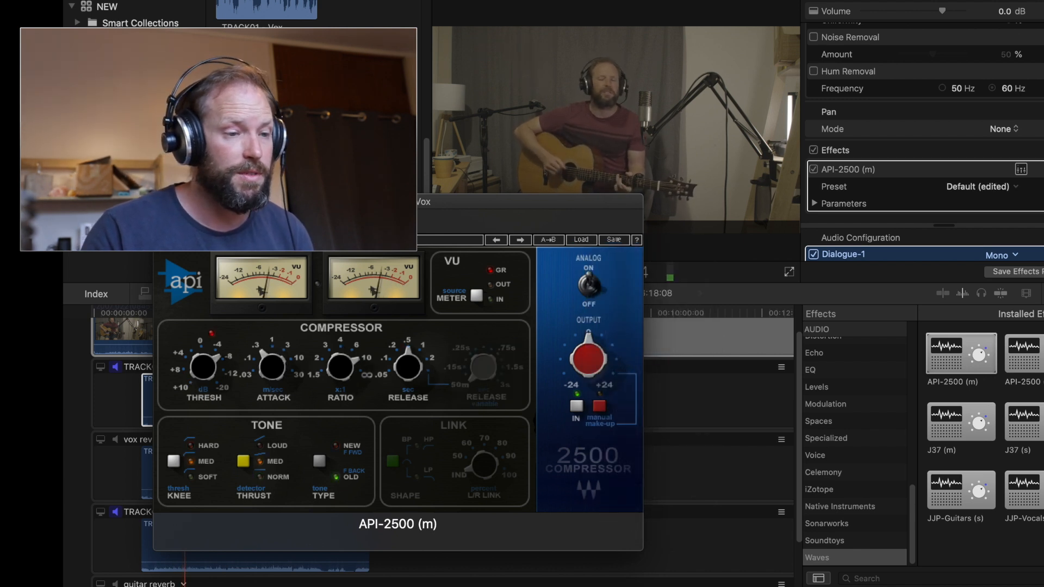
Step: Move the vocal compressor window clear of the tracks, switch it to manual make-up and raise its output to about 13
{"action": "left_click_drag", "start_coordinate": [345, 203], "coordinate": [666, 130]}
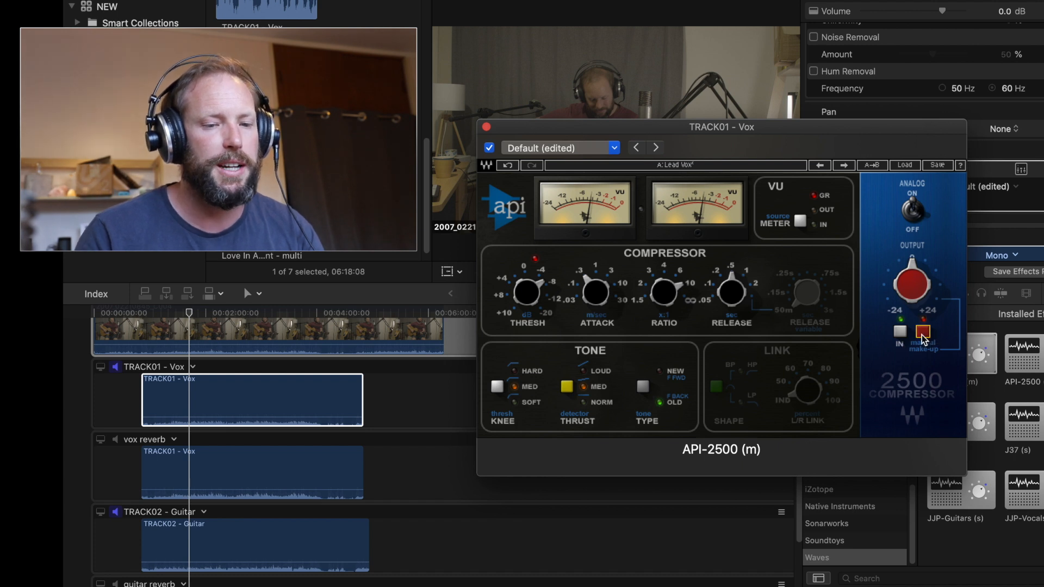
{"action": "mouse_move", "coordinate": [914, 288]}
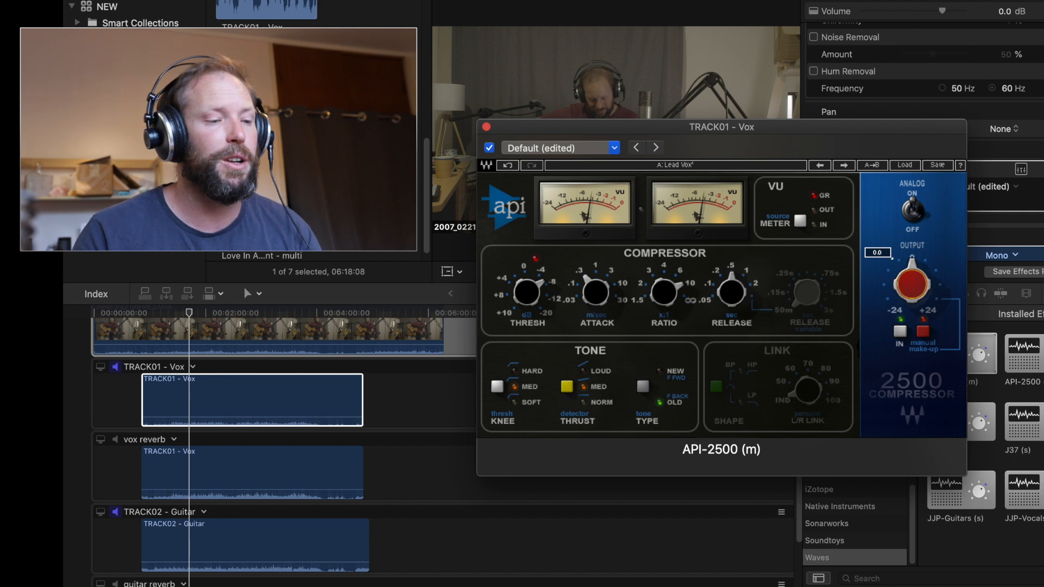
{"action": "left_click_drag", "start_coordinate": [912, 284], "coordinate": [912, 268]}
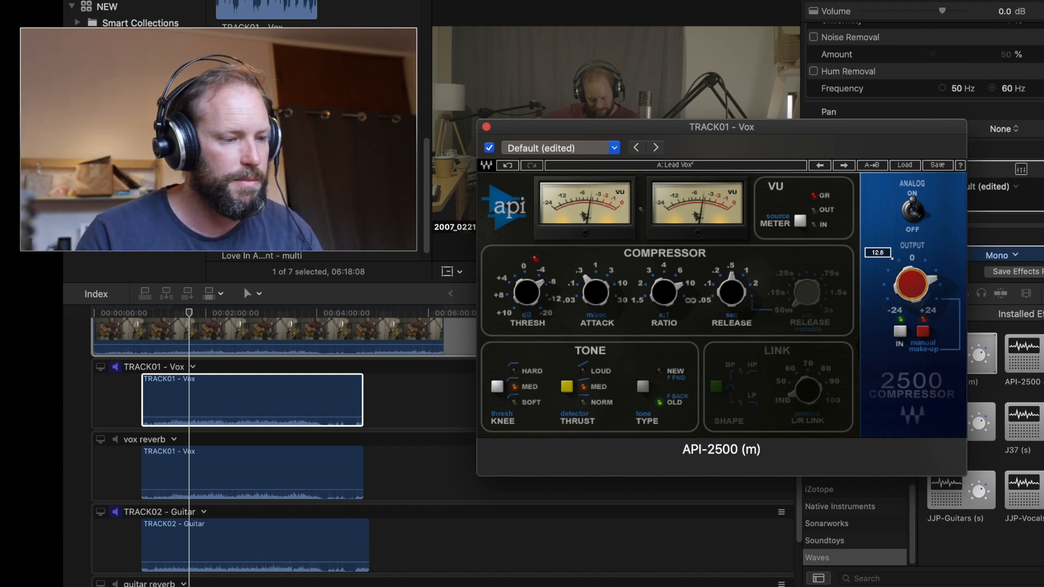
{"action": "left_click_drag", "start_coordinate": [917, 285], "coordinate": [917, 282]}
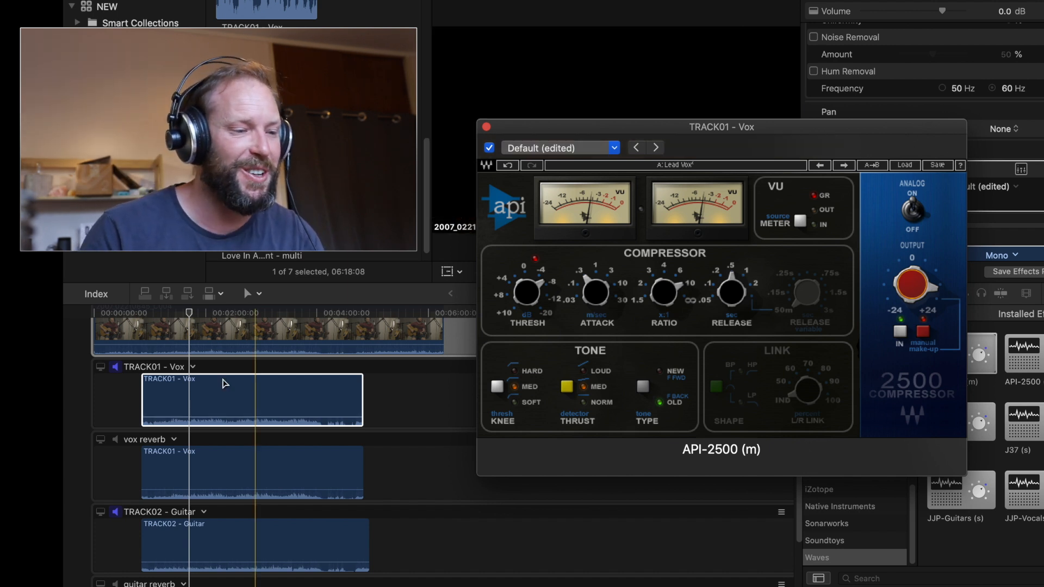
Step: Turn off audio monitoring for the TRACK02 - Guitar angle during playback and fine-tune the vocal compressor's threshold and ratio
{"action": "key", "text": "space"}
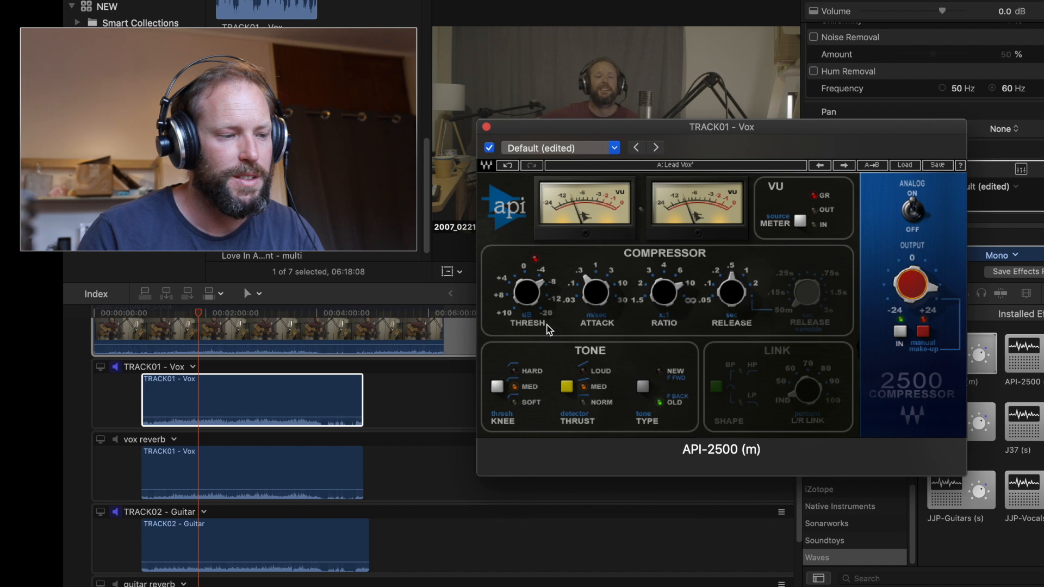
{"action": "left_click", "coordinate": [117, 516]}
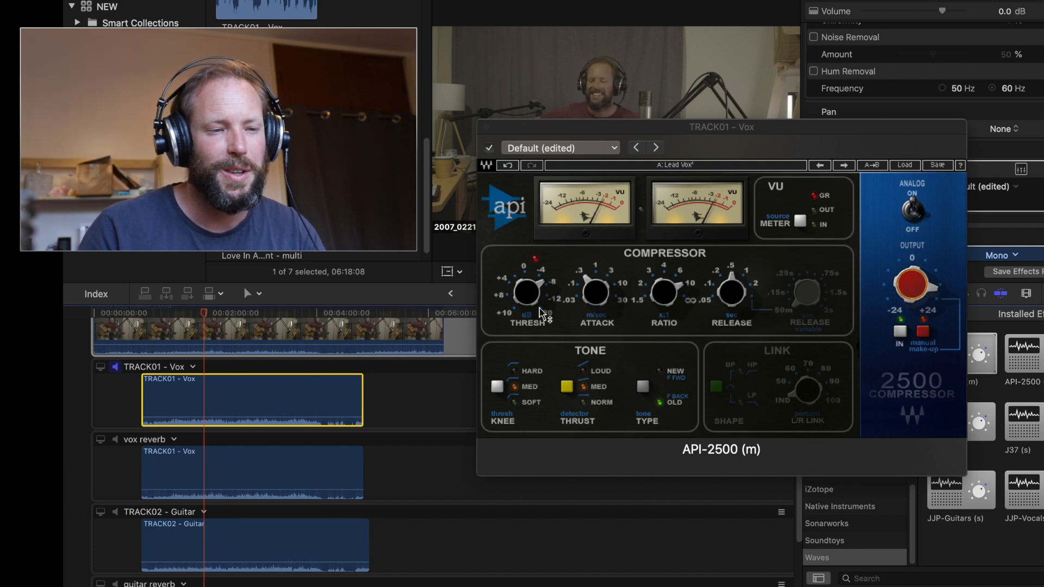
{"action": "mouse_move", "coordinate": [543, 304]}
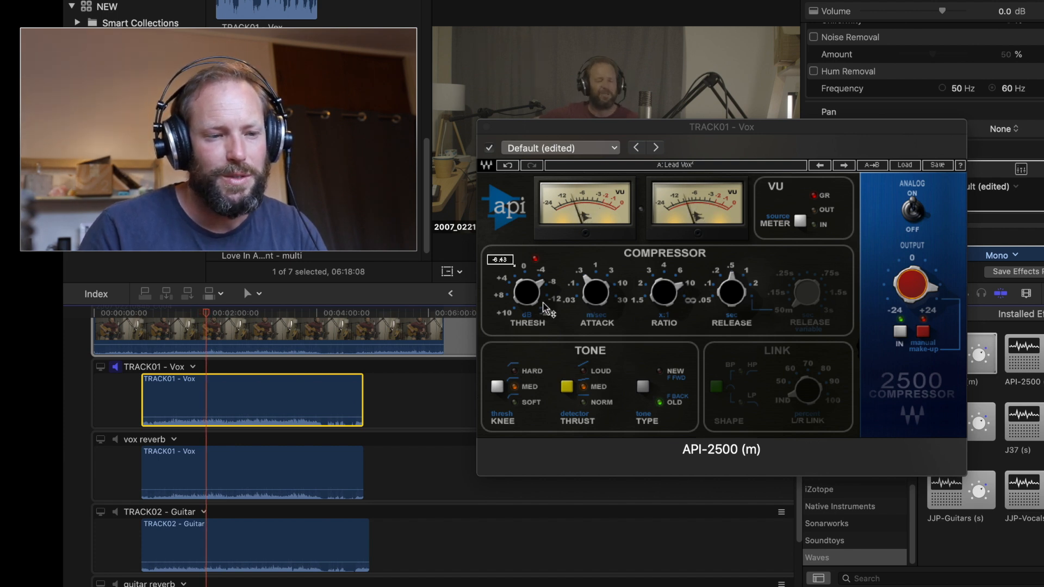
{"action": "left_click_drag", "start_coordinate": [531, 296], "coordinate": [537, 298]}
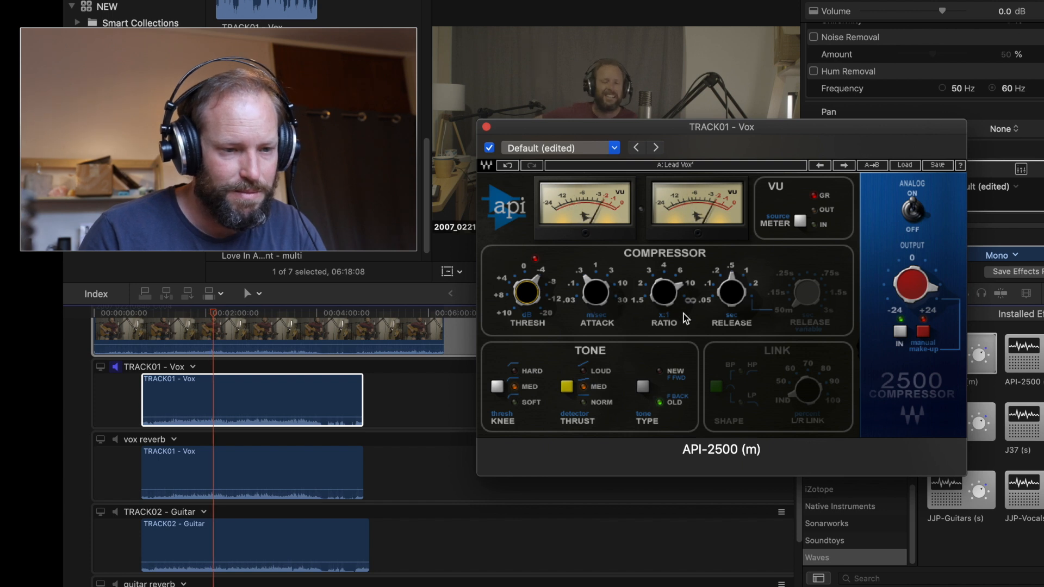
{"action": "left_click_drag", "start_coordinate": [684, 291], "coordinate": [675, 318]}
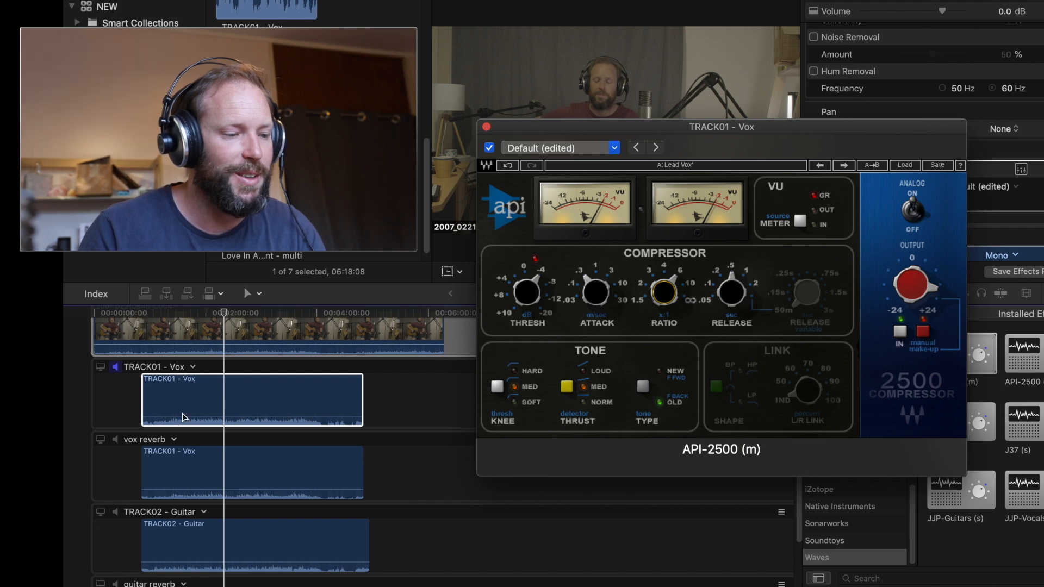
Step: Switch audio monitoring from the TRACK01 - Vox angle to TRACK02 - Guitar and apply the API-2500 (m) effect to the guitar clip
{"action": "left_click", "coordinate": [135, 360]}
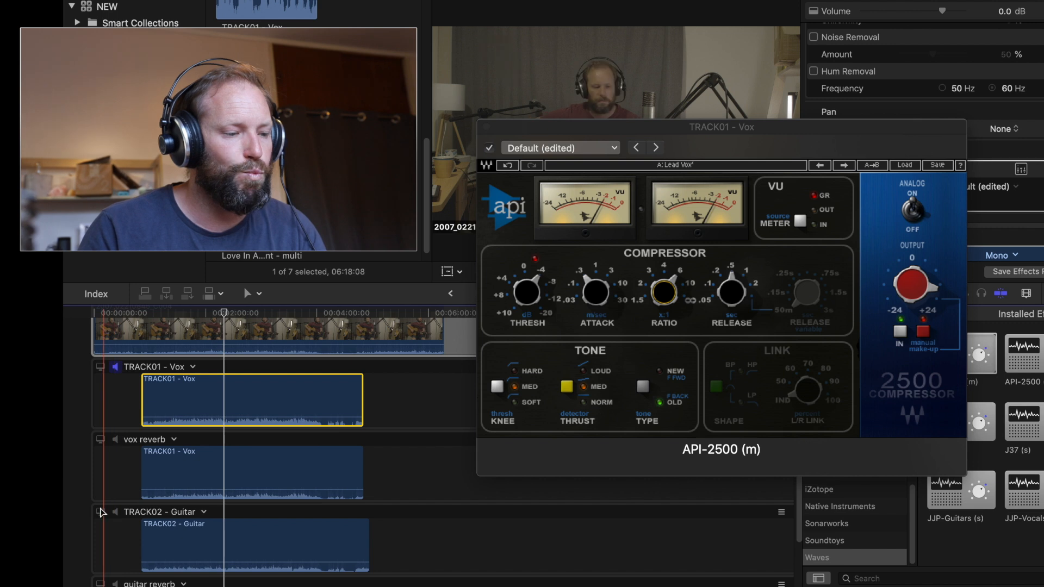
{"action": "left_click", "coordinate": [117, 512]}
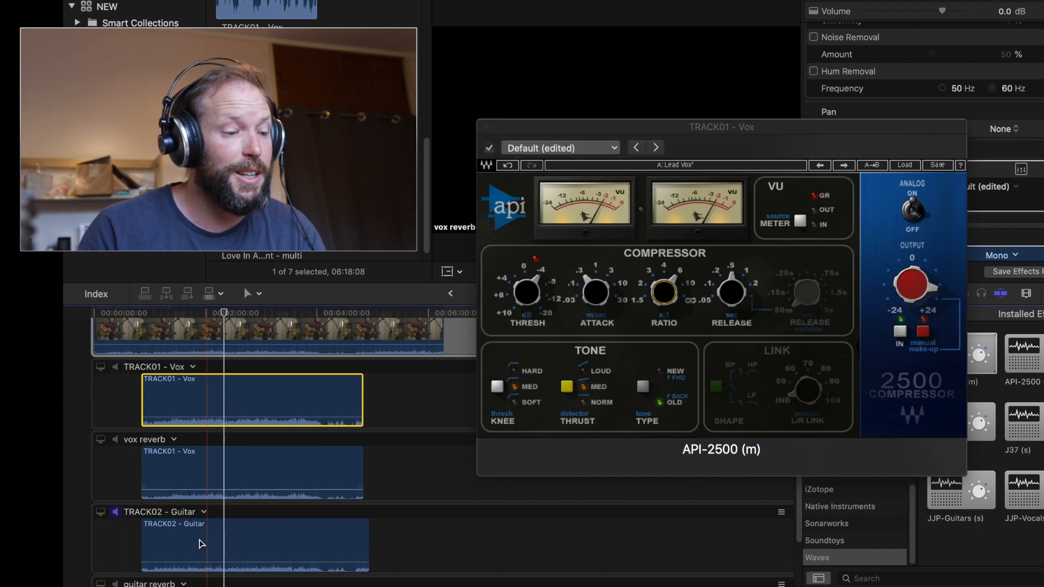
{"action": "left_click", "coordinate": [319, 541]}
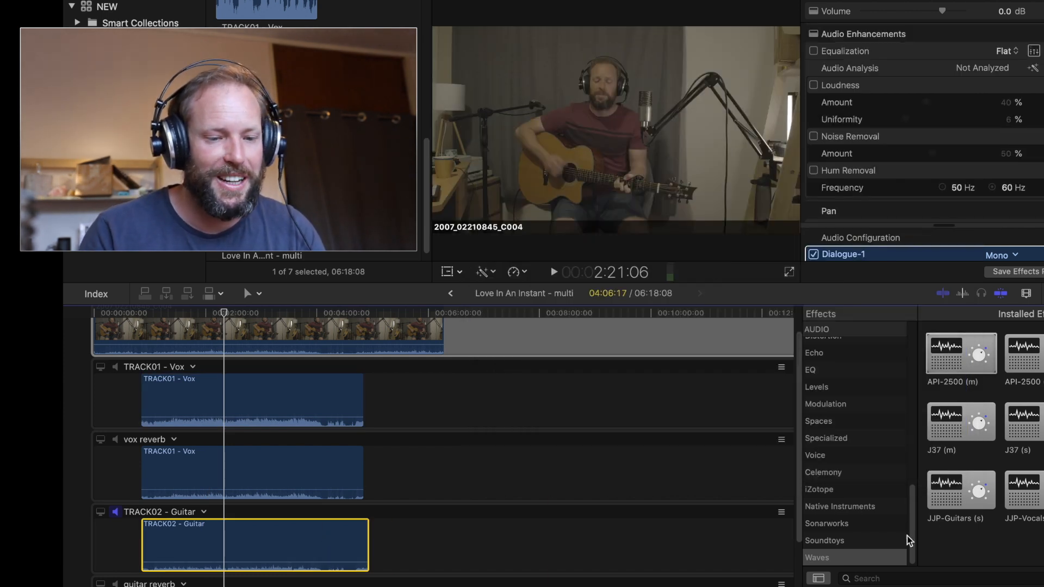
{"action": "left_click_drag", "start_coordinate": [951, 350], "coordinate": [205, 548]}
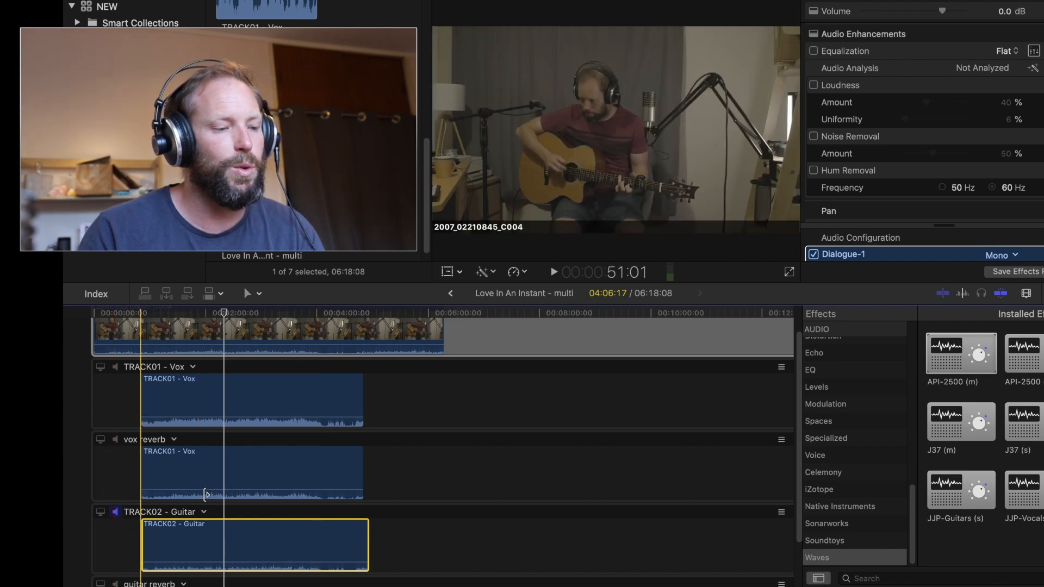
Step: Play the guitar track from about 1:38 and load the Rythm Guitar preset in its API-2500 compressor
{"action": "left_click", "coordinate": [185, 313]}
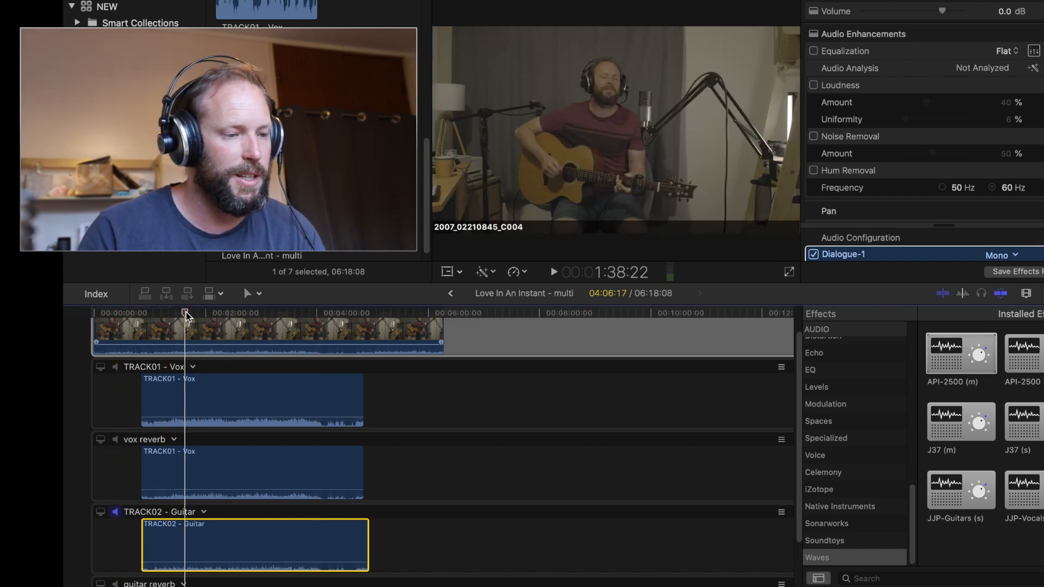
{"action": "key", "text": "space"}
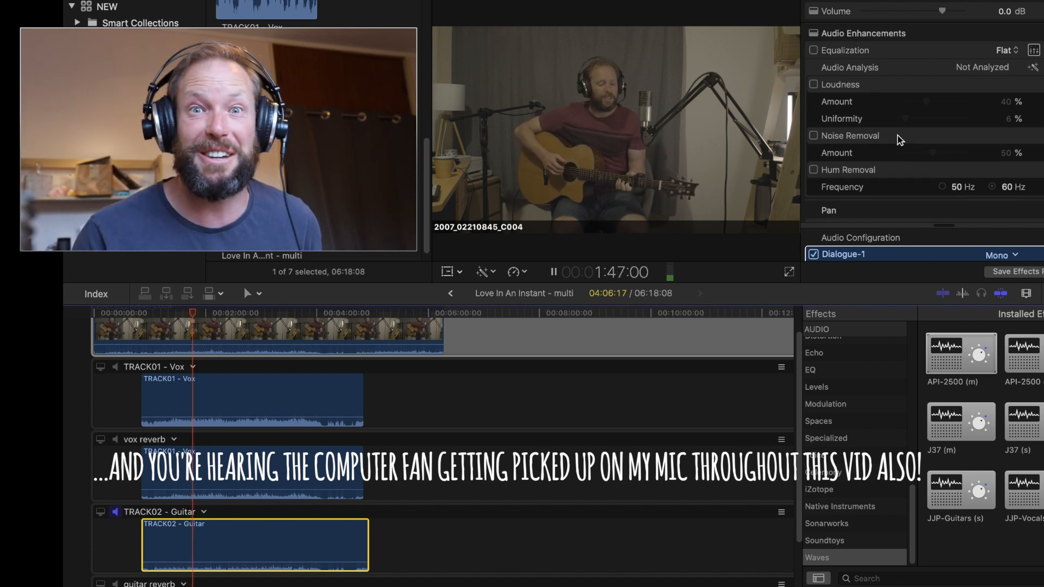
{"action": "scroll", "coordinate": [898, 137], "scroll_direction": "down", "scroll_amount": 4}
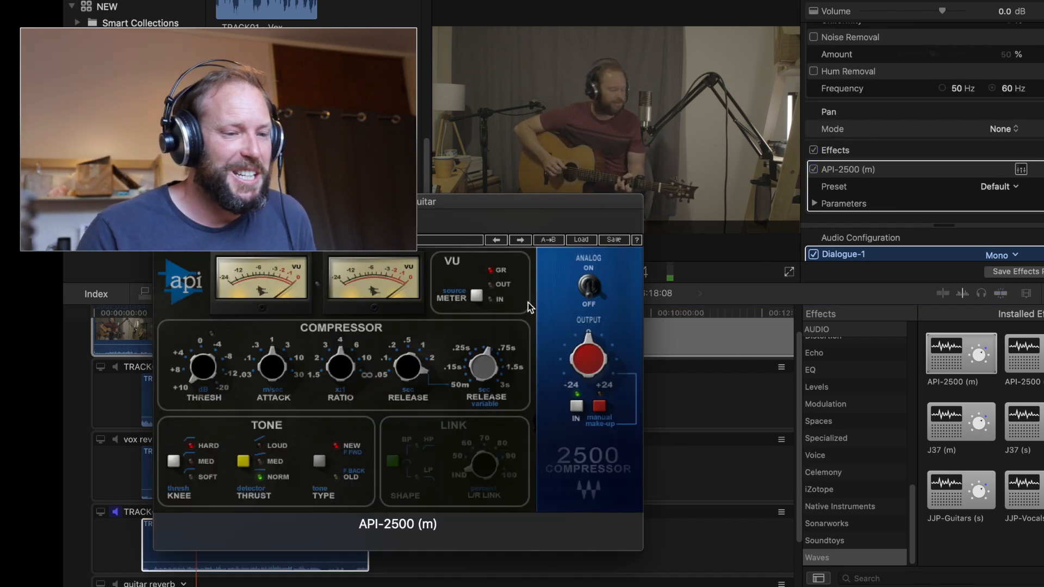
{"action": "left_click", "coordinate": [583, 240]}
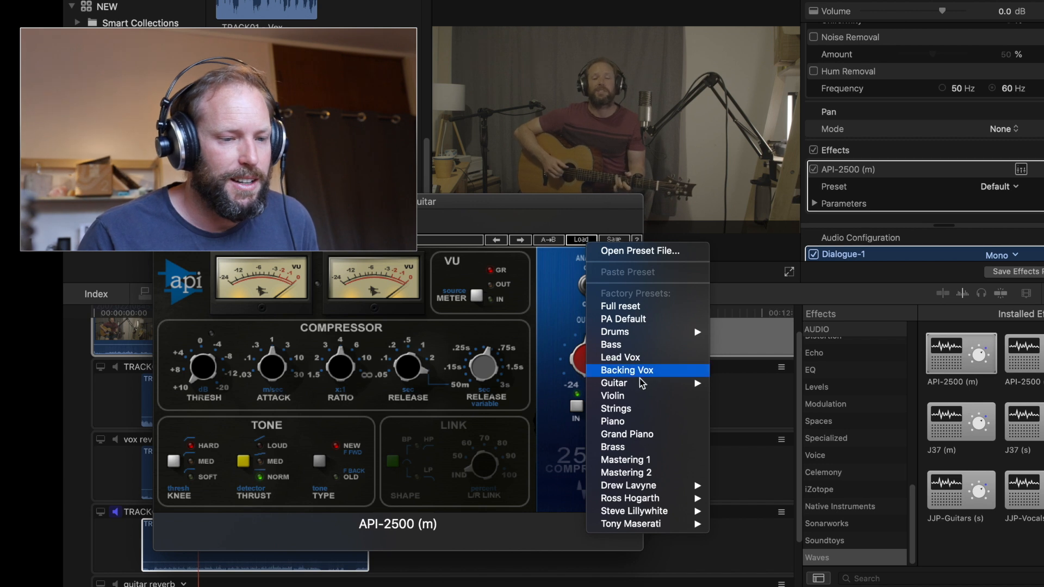
{"action": "mouse_move", "coordinate": [642, 385]}
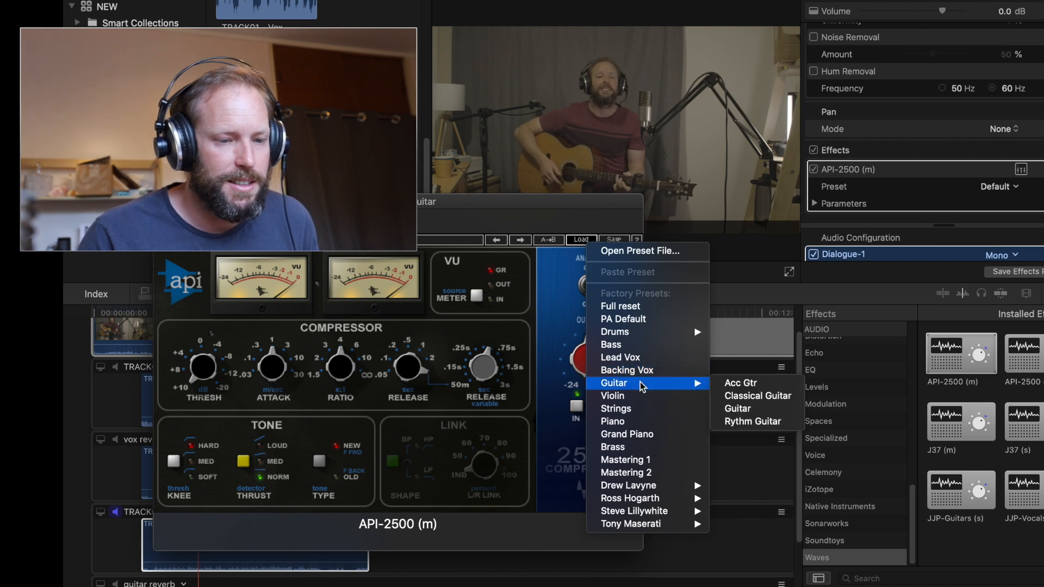
{"action": "left_click", "coordinate": [745, 423]}
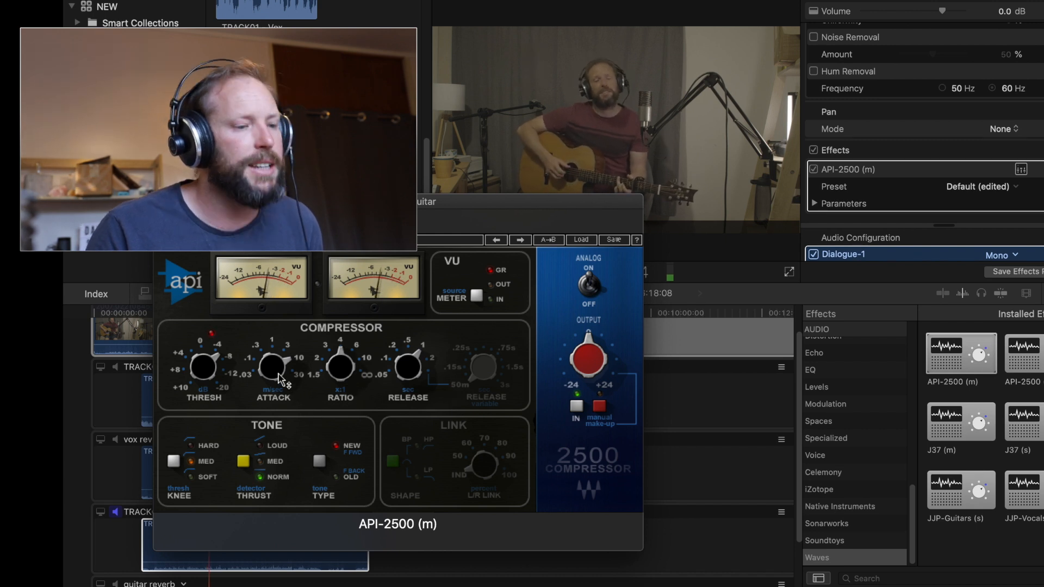
Step: Switch the guitar compressor to manual make-up, raise its output gain while listening, and close the effect window
{"action": "mouse_move", "coordinate": [275, 371]}
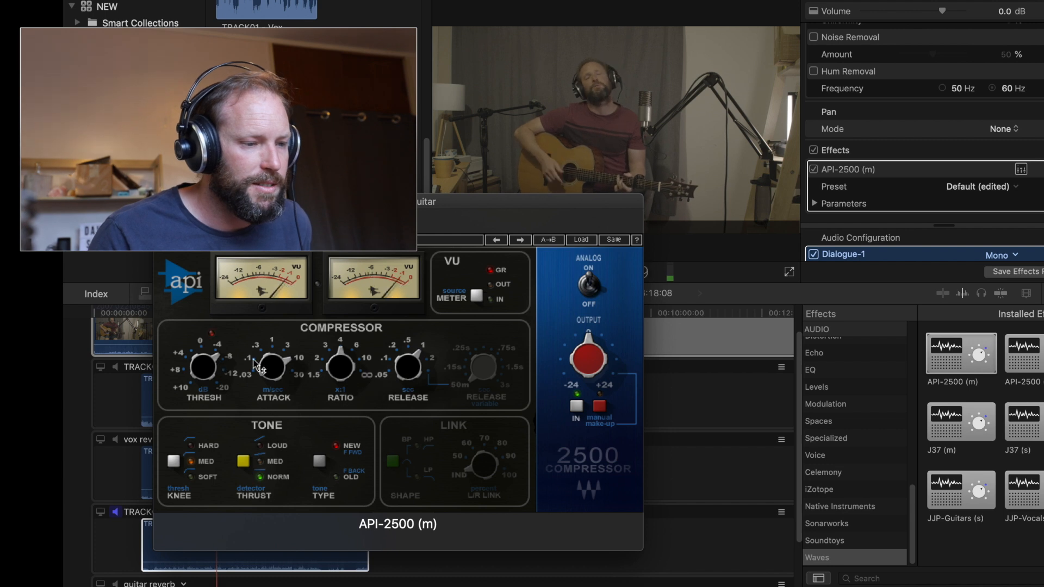
{"action": "left_click", "coordinate": [600, 406]}
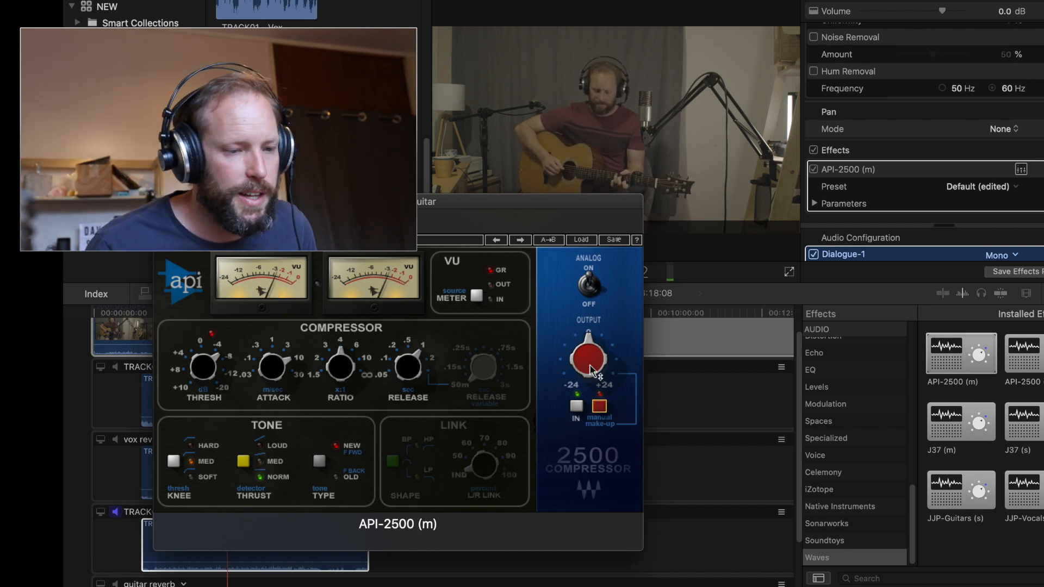
{"action": "left_click_drag", "start_coordinate": [592, 371], "coordinate": [746, 93]}
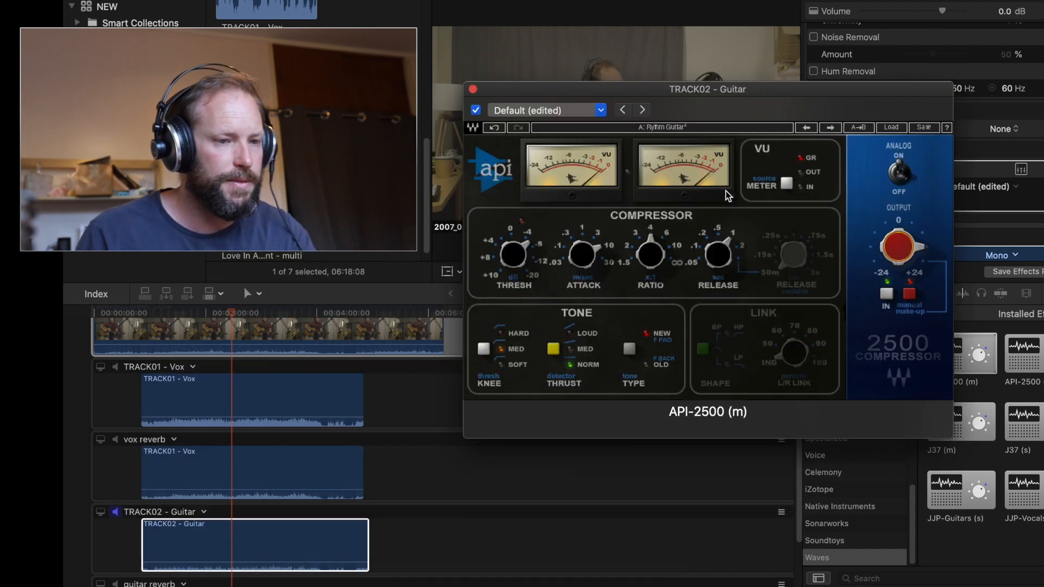
{"action": "key", "text": "space"}
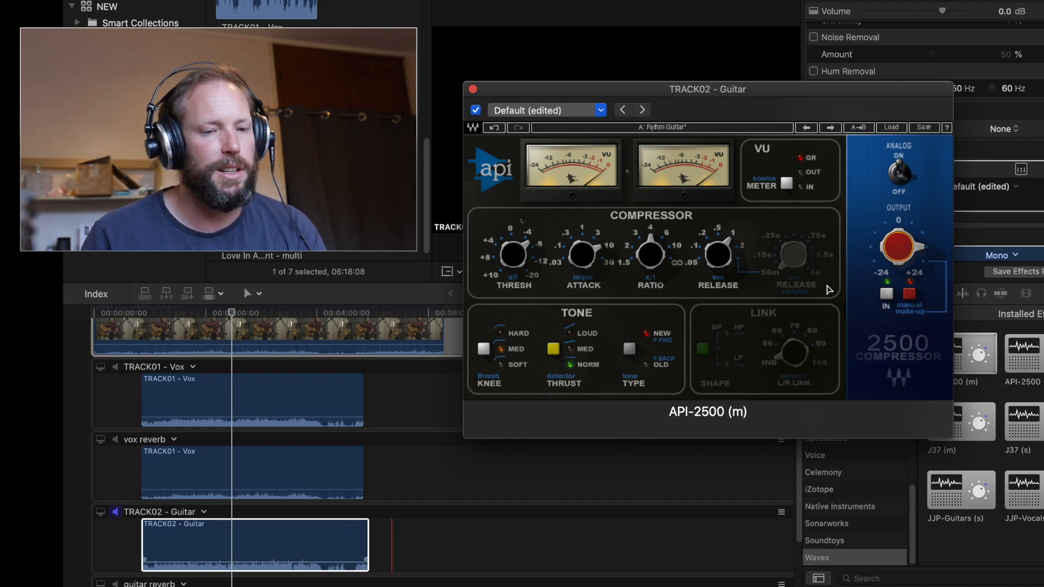
{"action": "left_click_drag", "start_coordinate": [898, 247], "coordinate": [898, 251]}
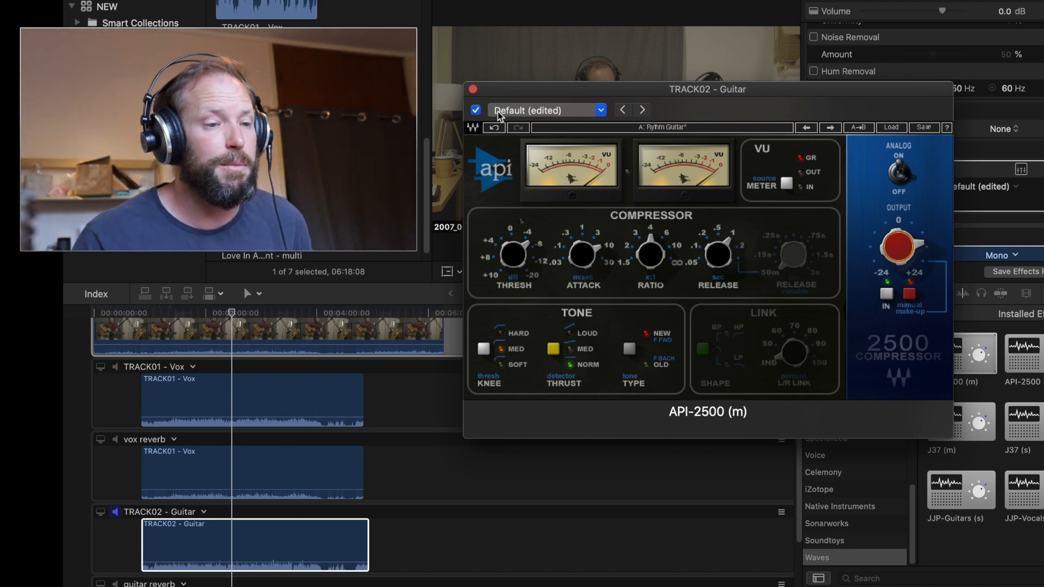
{"action": "left_click", "coordinate": [472, 90]}
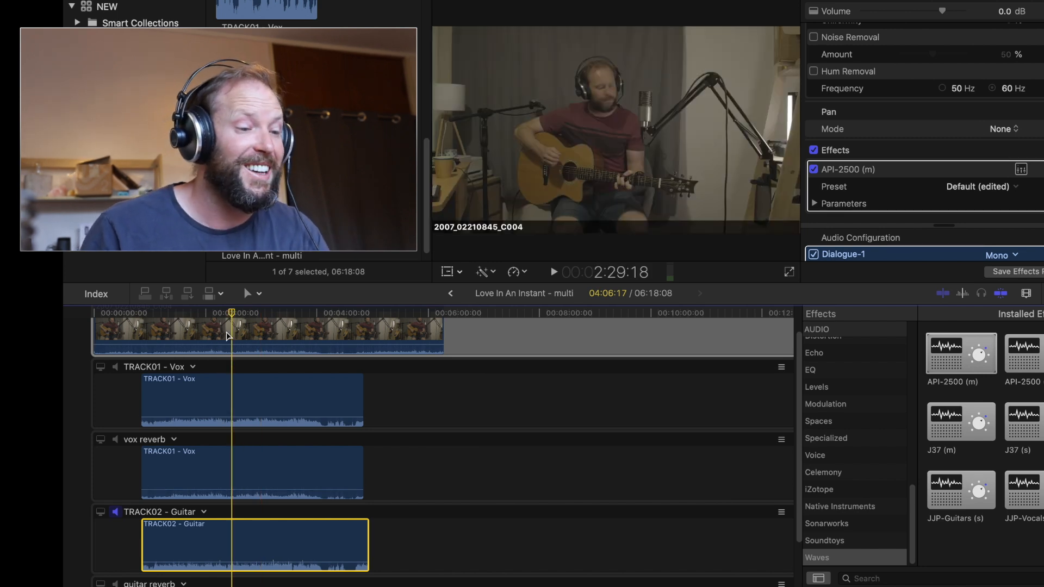
Step: Play the vocal and guitar angles together from about 1:19 and lower the TRACK01 - Vox clip's volume to -4.0 dB
{"action": "left_click", "coordinate": [168, 317]}
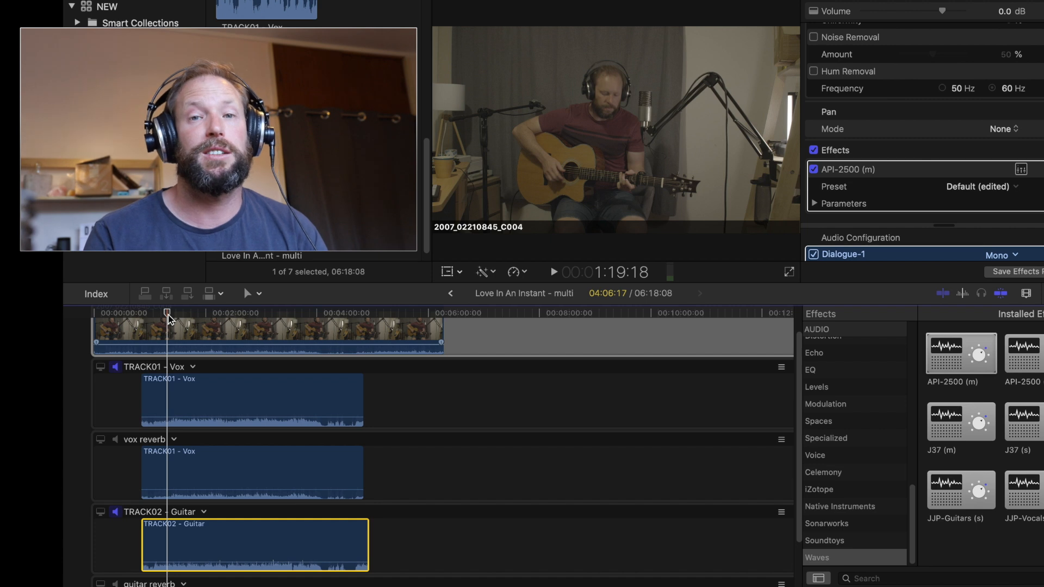
{"action": "key", "text": "space"}
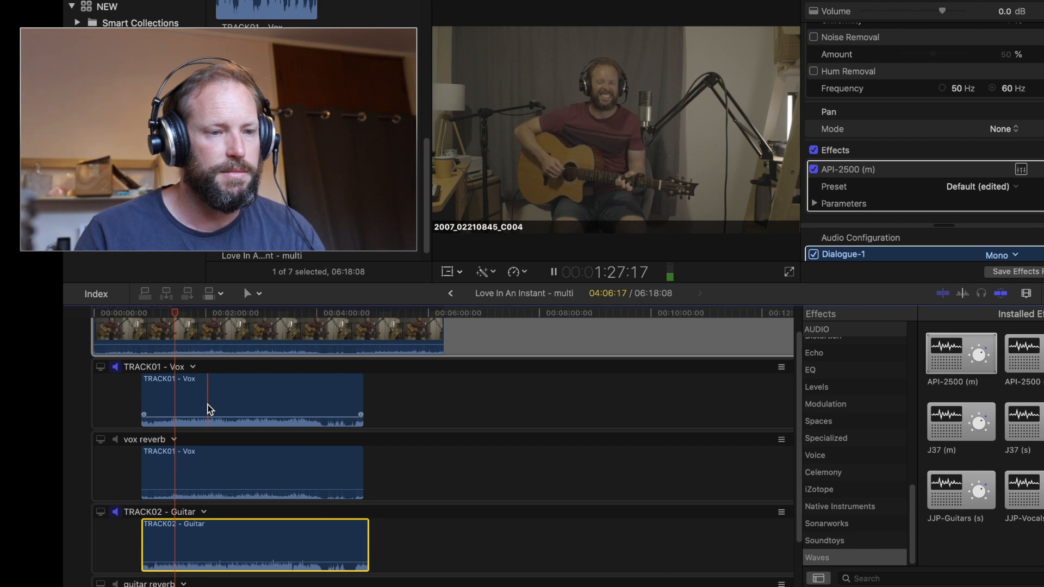
{"action": "mouse_move", "coordinate": [211, 418]}
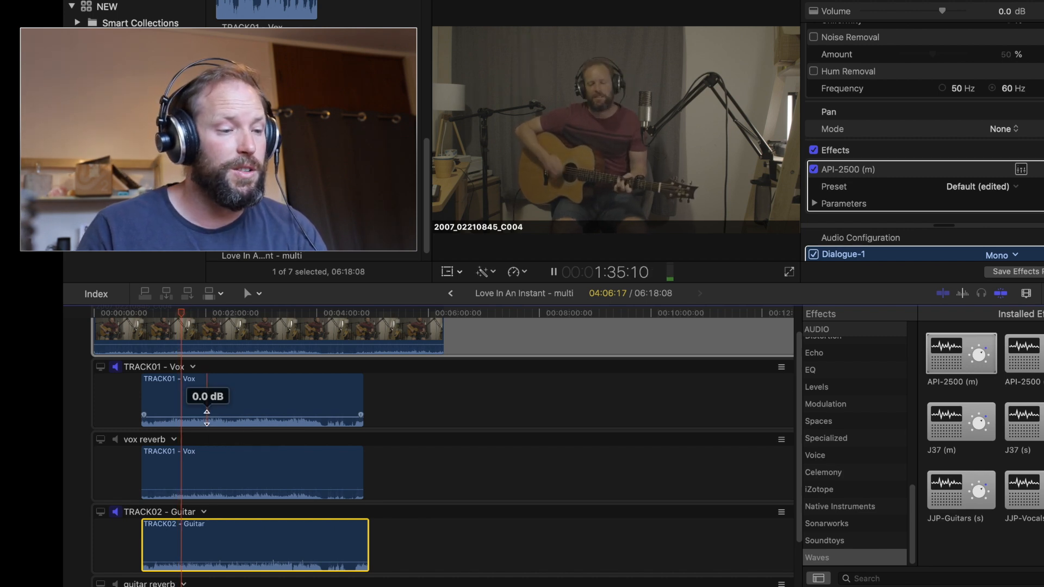
{"action": "left_click_drag", "start_coordinate": [206, 417], "coordinate": [208, 418]}
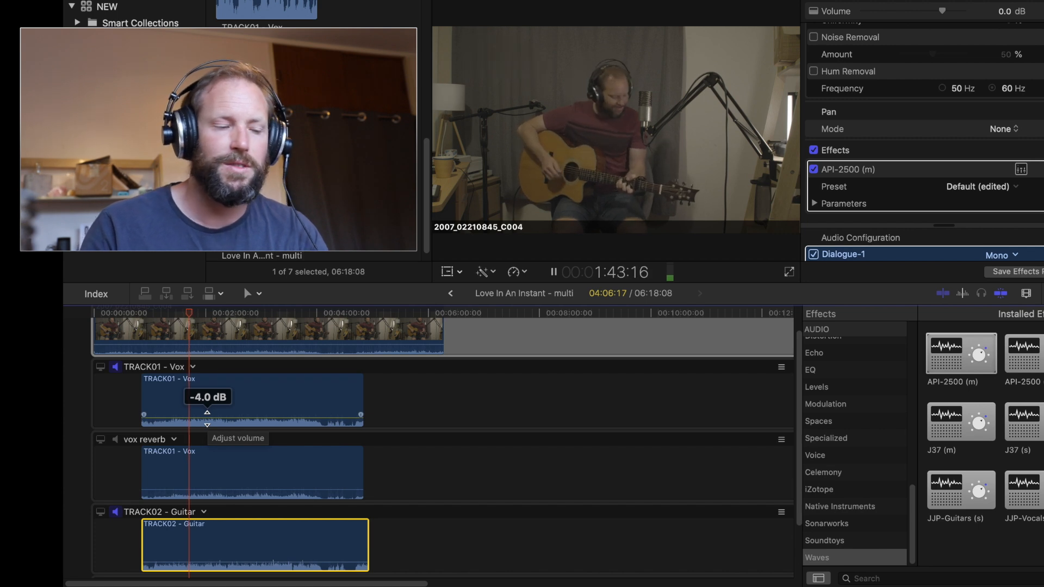
Step: Stop playback, select the TRACK01 - Vox clip and play the mix from about 1:25
{"action": "key", "text": "space"}
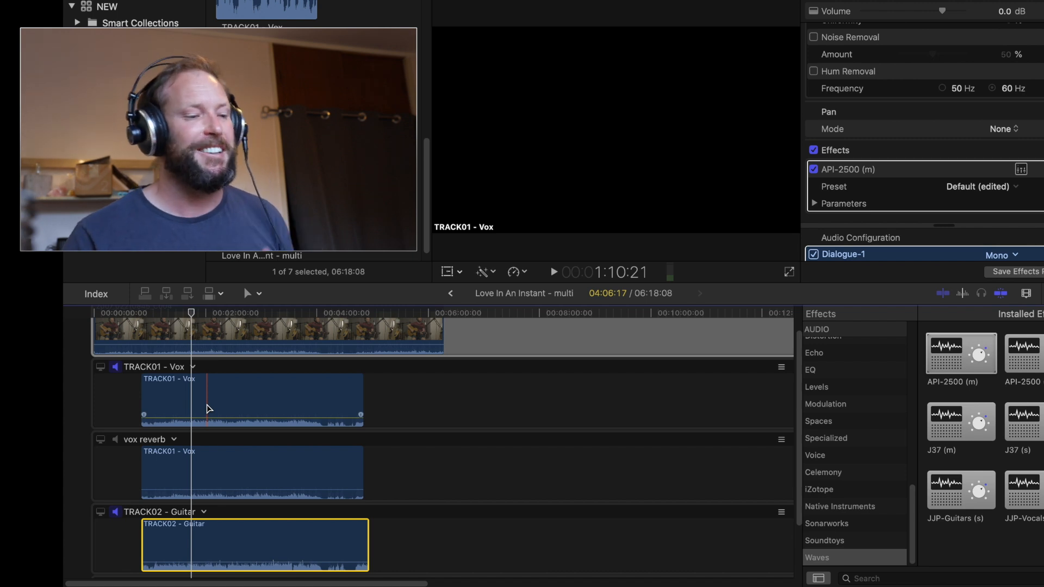
{"action": "scroll", "coordinate": [223, 468], "scroll_direction": "down", "scroll_amount": 3}
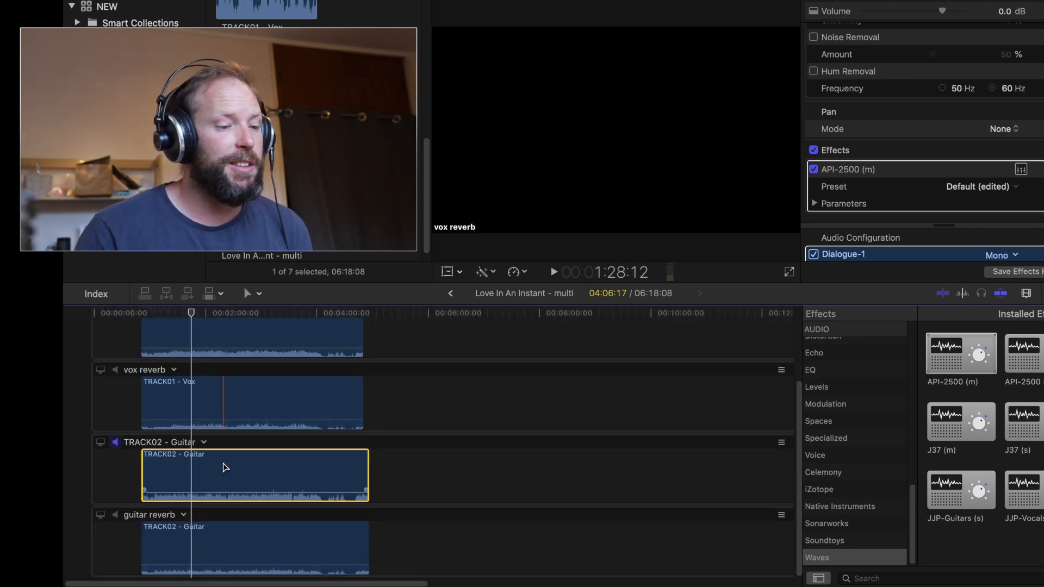
{"action": "scroll", "coordinate": [215, 462], "scroll_direction": "up", "scroll_amount": 2}
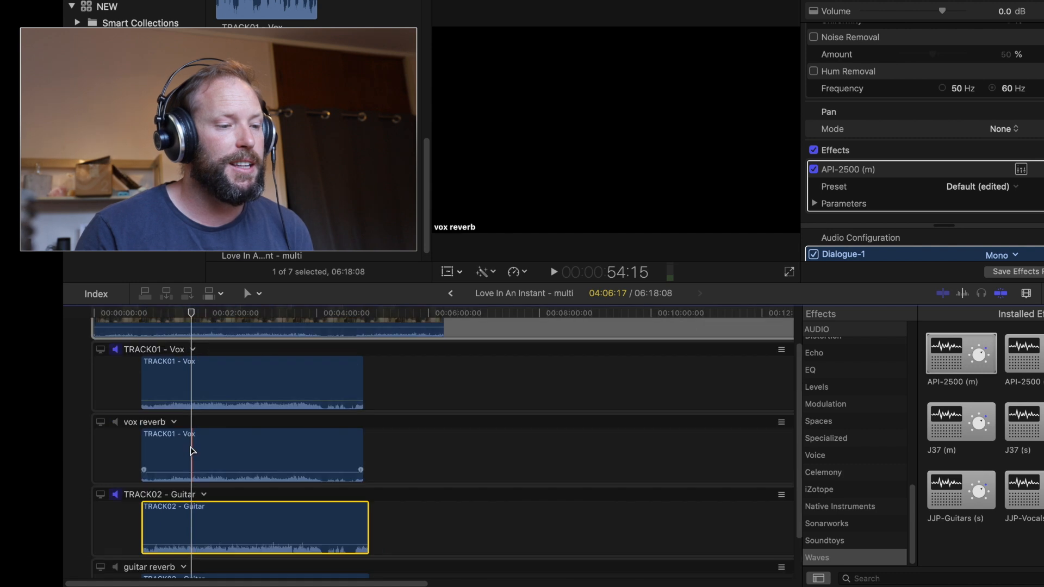
{"action": "left_click", "coordinate": [198, 378]}
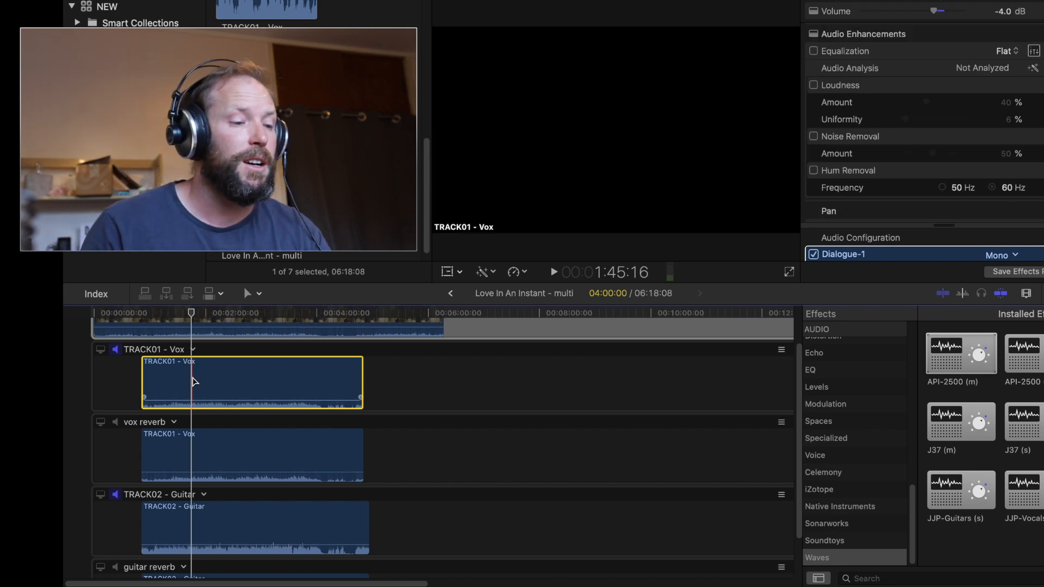
{"action": "left_click", "coordinate": [173, 314]}
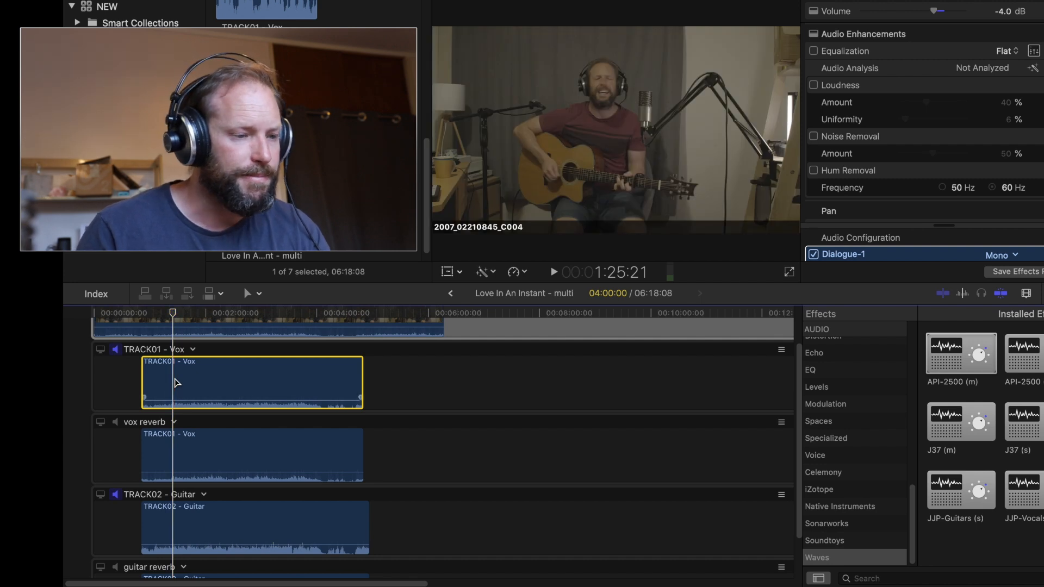
{"action": "key", "text": "space"}
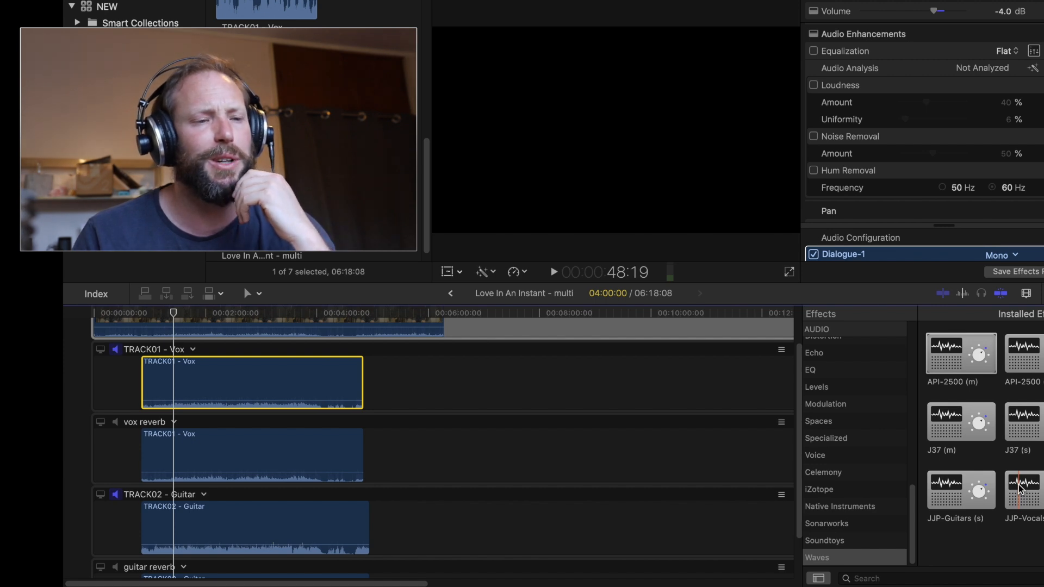
Step: Apply the Waves JJP-Vocals (s) effect to the TRACK01 - Vox clip and open its controls
{"action": "left_click", "coordinate": [1030, 493]}
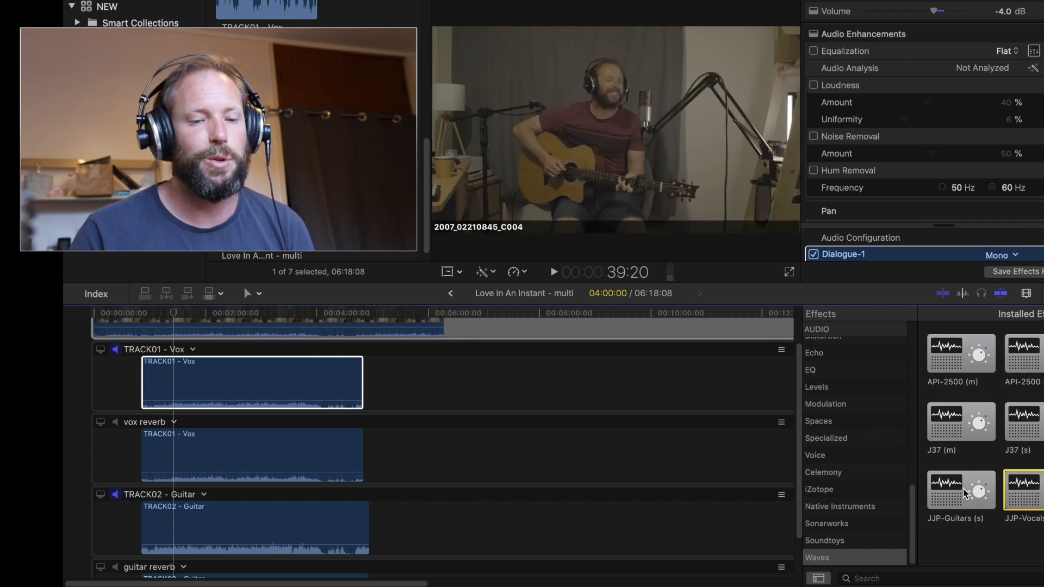
{"action": "left_click", "coordinate": [965, 493]}
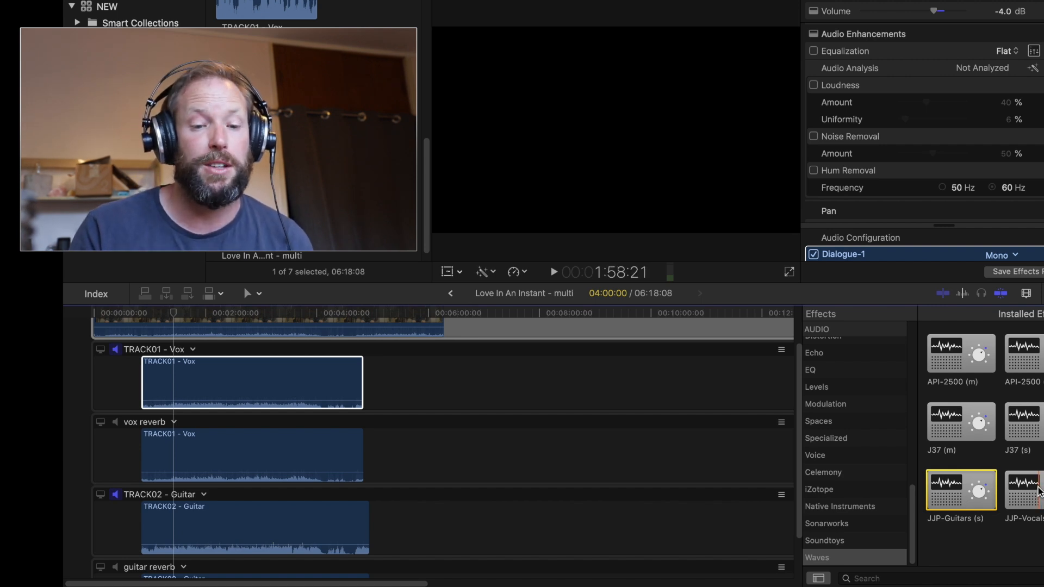
{"action": "left_click", "coordinate": [1039, 490]}
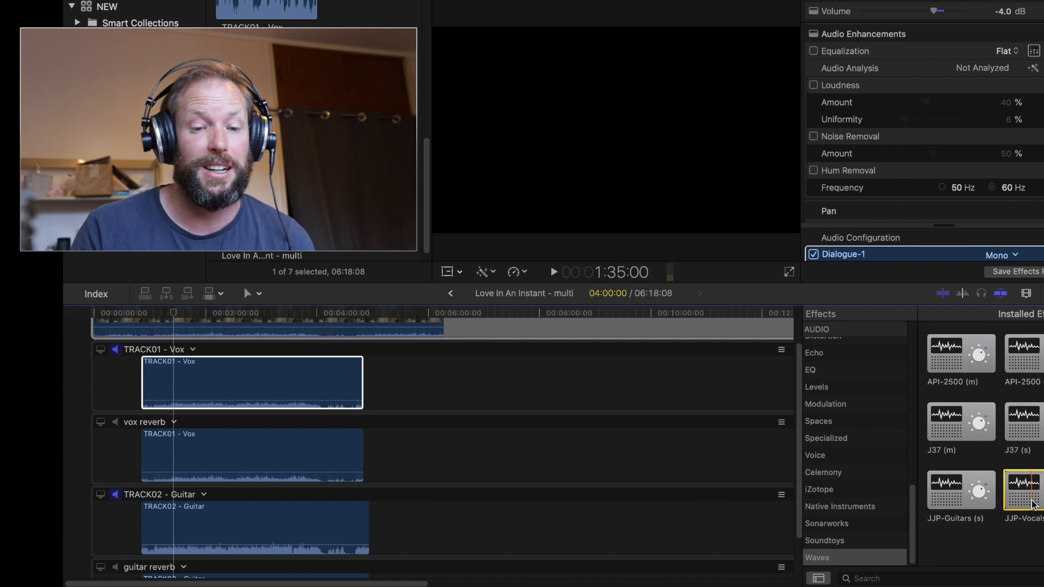
{"action": "left_click_drag", "start_coordinate": [1039, 487], "coordinate": [270, 376]}
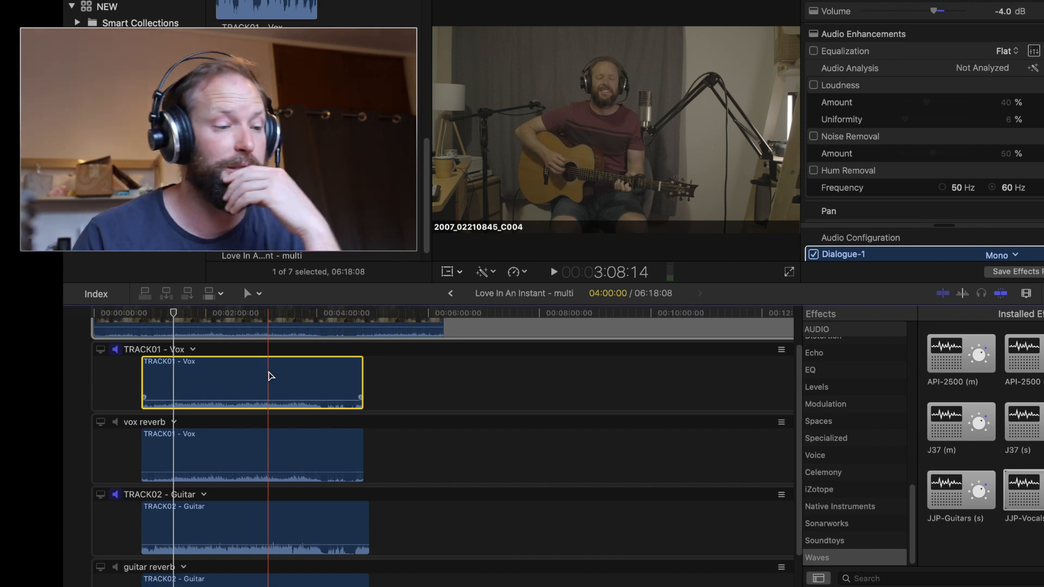
{"action": "scroll", "coordinate": [896, 145], "scroll_direction": "down", "scroll_amount": 5}
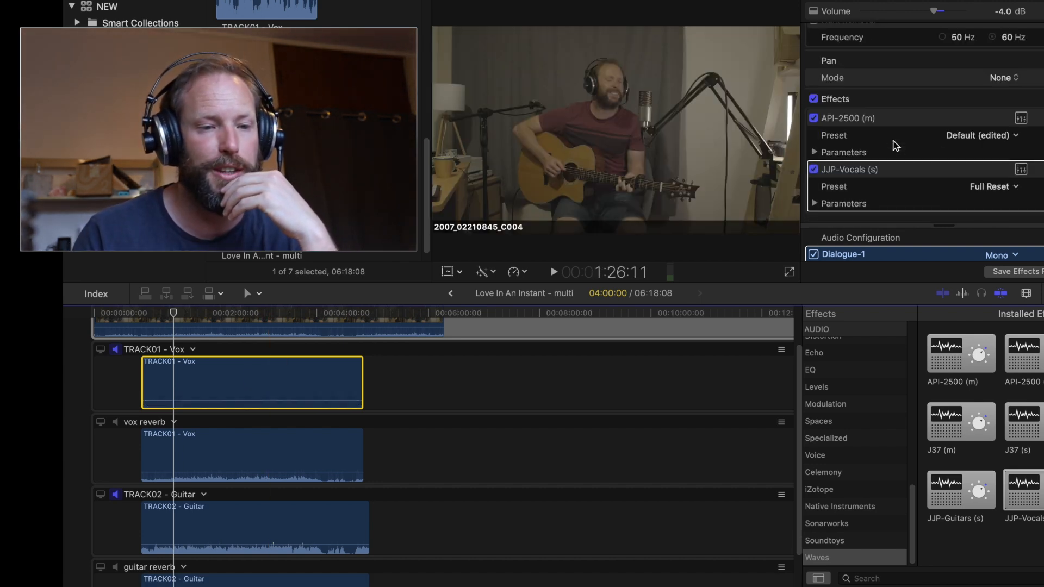
{"action": "left_click", "coordinate": [1020, 170]}
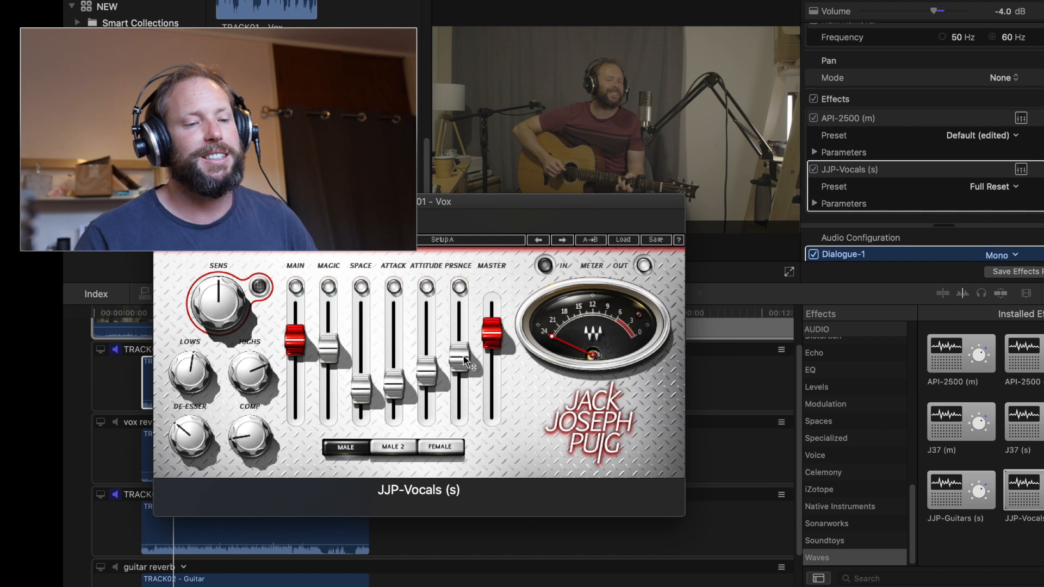
{"action": "mouse_move", "coordinate": [466, 361]}
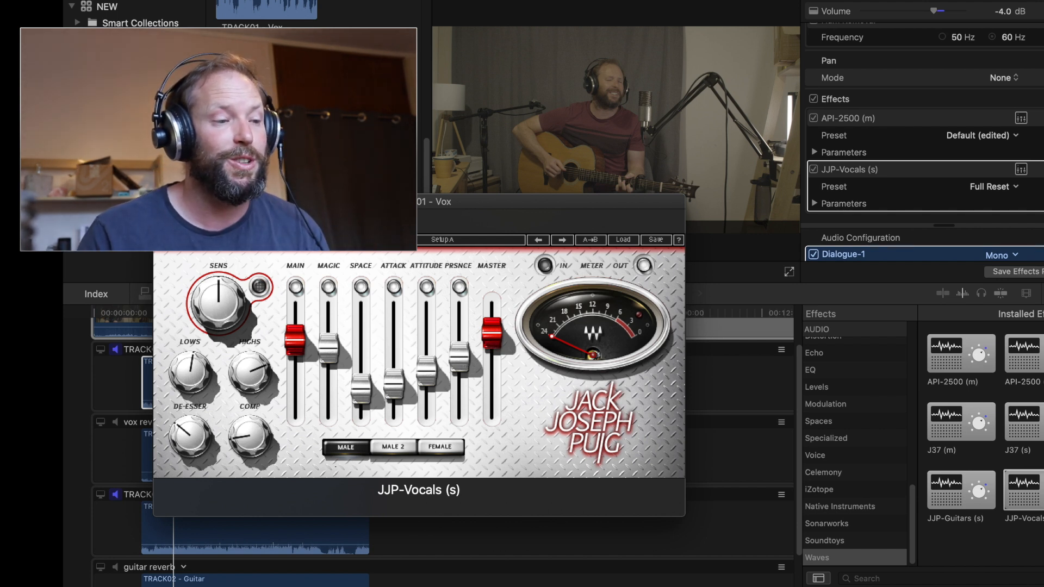
Step: Close the JJP-Vocals (s) window and delete that effect from the vocal clip
{"action": "left_click", "coordinate": [161, 202]}
{"action": "left_click", "coordinate": [845, 172]}
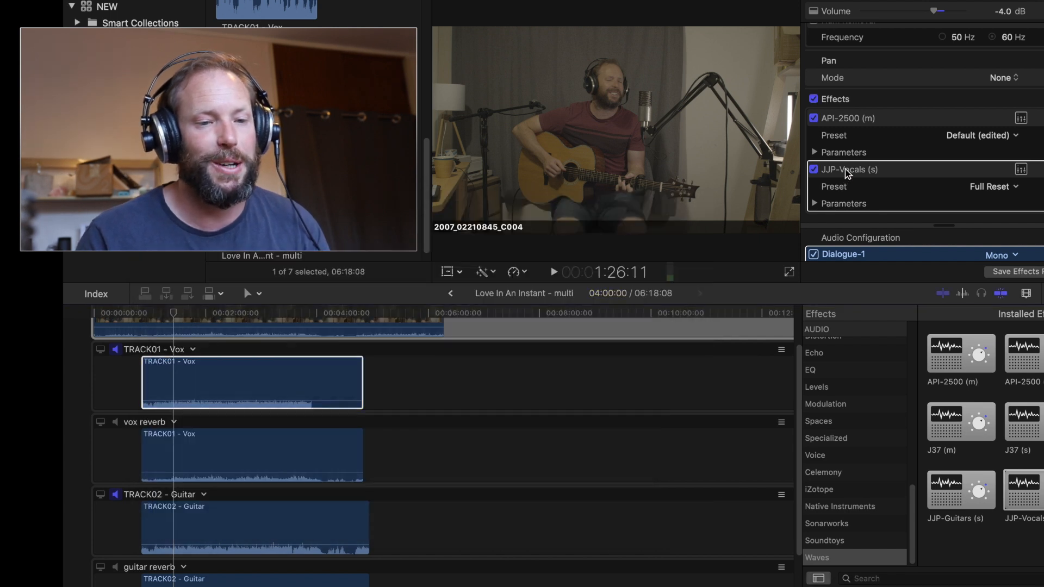
{"action": "key", "text": "Delete"}
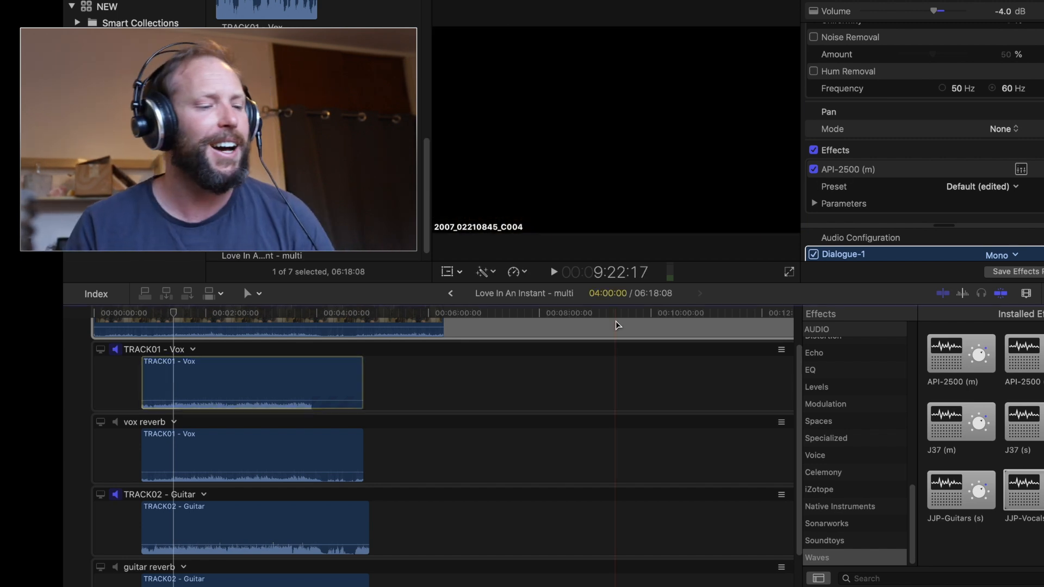
Step: Apply the Channel EQ effect to the TRACK01 - Vox clip, open its controls and turn on the analyzer
{"action": "left_click", "coordinate": [197, 435]}
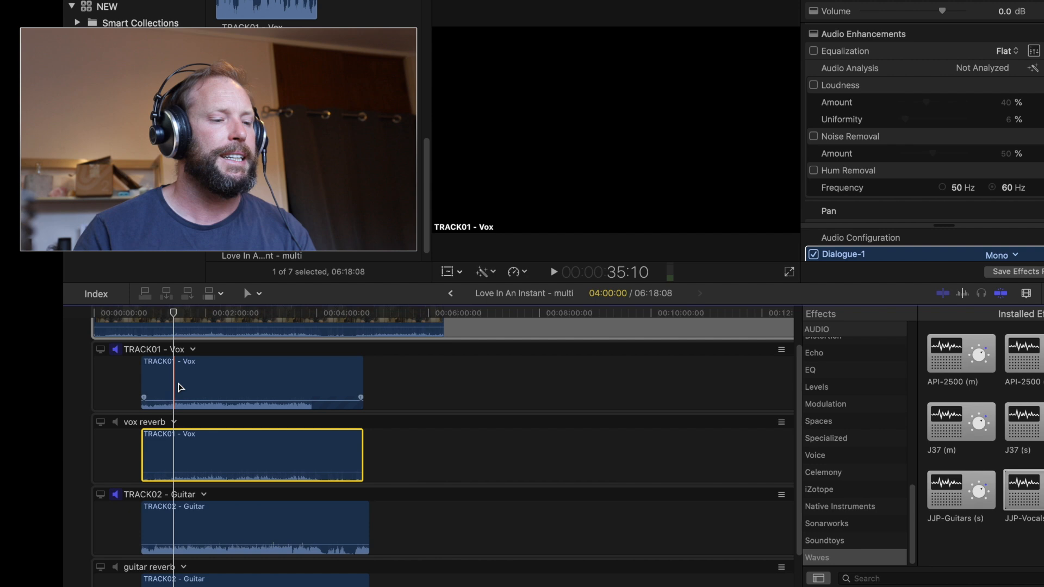
{"action": "left_click", "coordinate": [181, 387]}
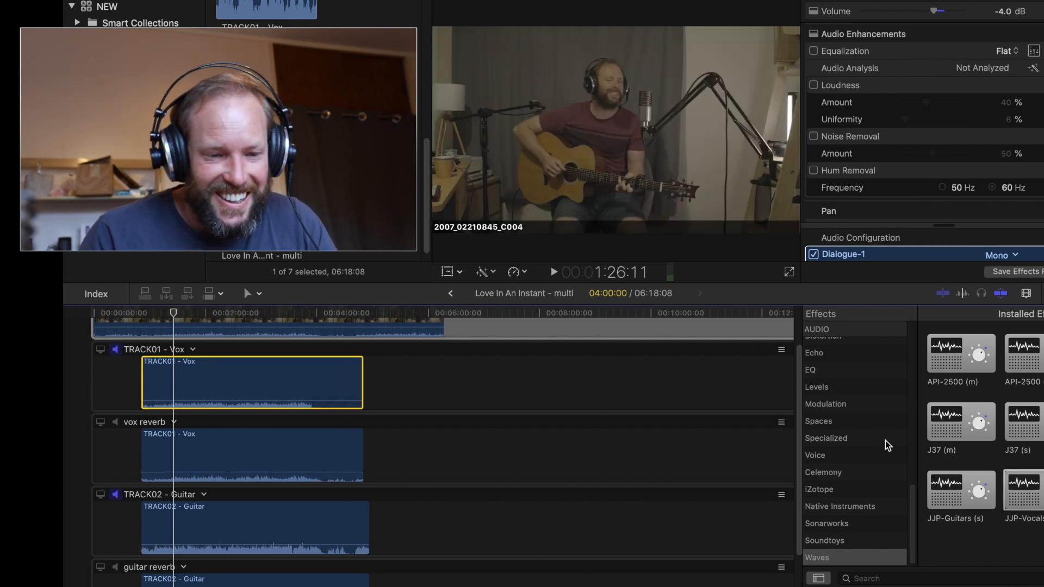
{"action": "left_click", "coordinate": [827, 373]}
{"action": "left_click_drag", "start_coordinate": [961, 354], "coordinate": [208, 382]}
{"action": "scroll", "coordinate": [897, 150], "scroll_direction": "down", "scroll_amount": 5}
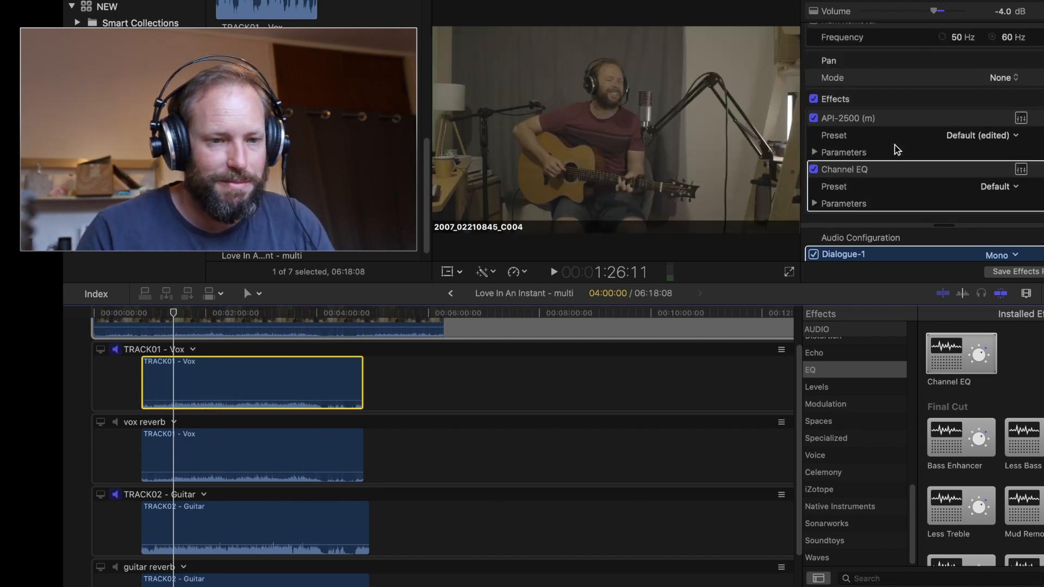
{"action": "left_click", "coordinate": [1021, 170]}
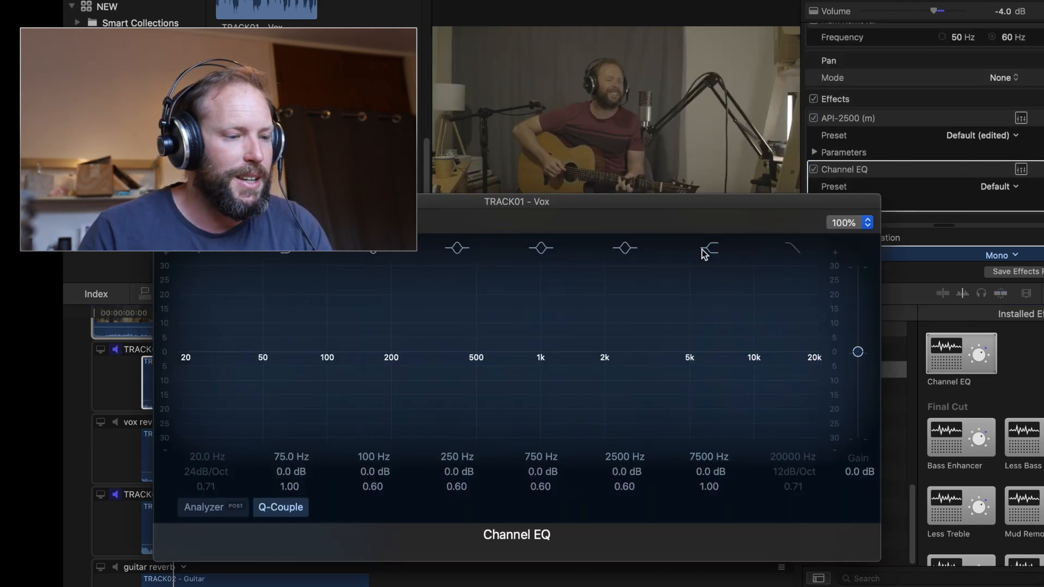
{"action": "left_click", "coordinate": [222, 509]}
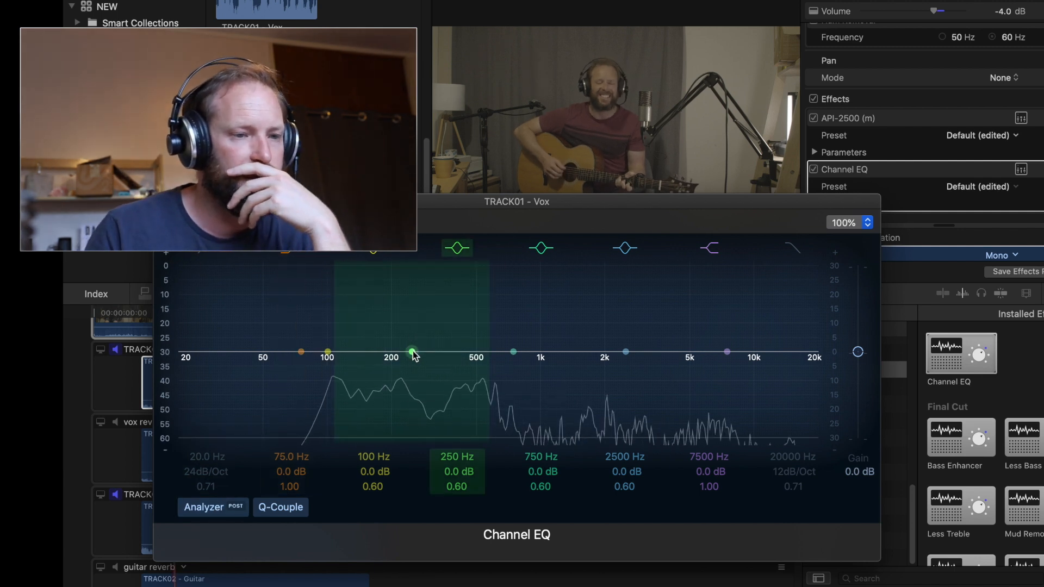
Step: Sweep a narrow boost of the 250 Hz band through the vocal's low mids, then cut 4.0 dB at 335 Hz with Q 1.90
{"action": "left_click_drag", "start_coordinate": [413, 351], "coordinate": [414, 306]}
{"action": "mouse_move", "coordinate": [466, 279]}
{"action": "left_mouse_down"}
{"action": "mouse_move", "coordinate": [446, 277]}
{"action": "mouse_move", "coordinate": [456, 278]}
{"action": "left_mouse_up"}
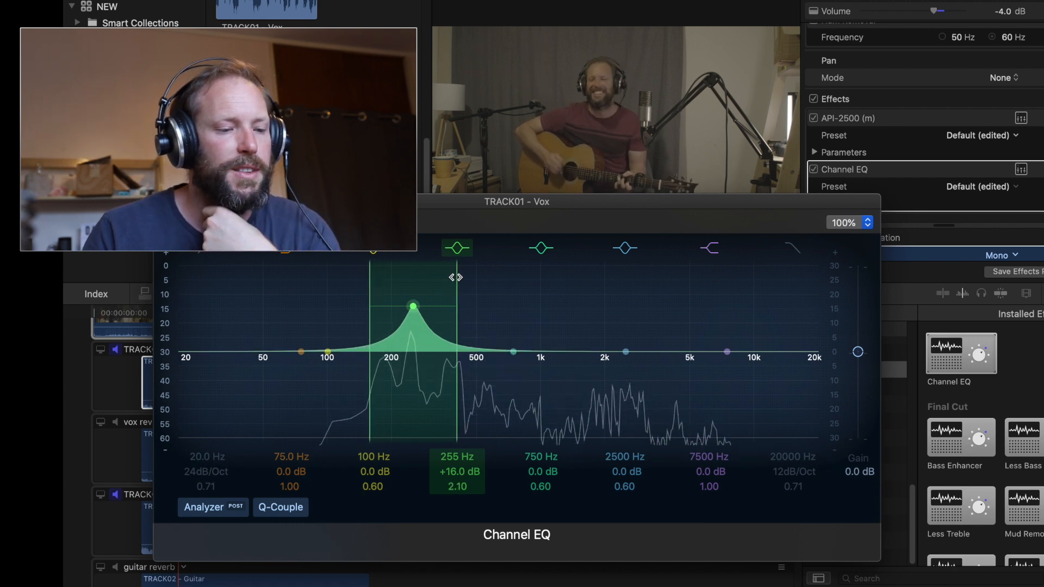
{"action": "left_click_drag", "start_coordinate": [414, 309], "coordinate": [446, 270]}
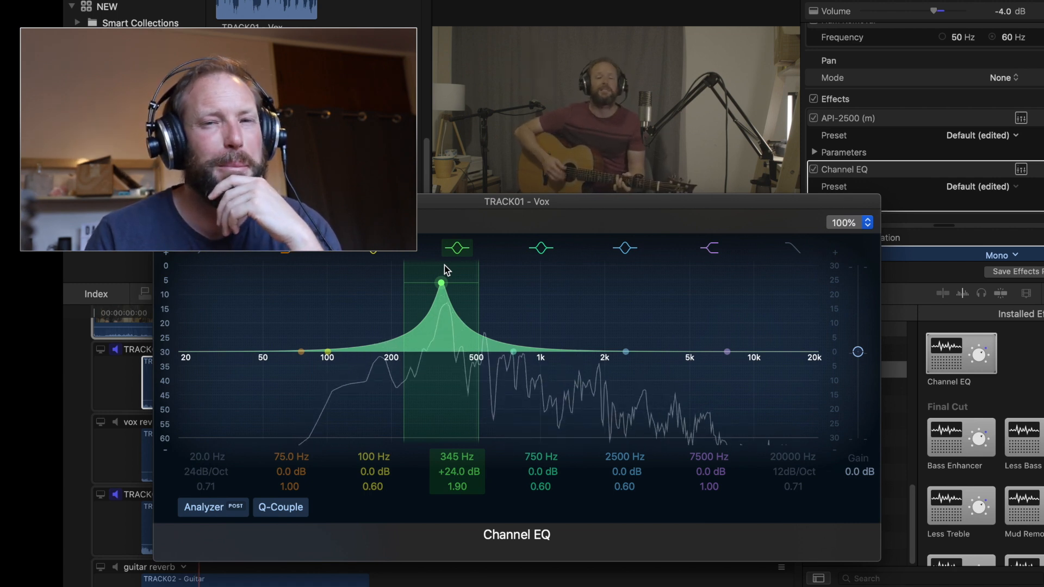
{"action": "left_click_drag", "start_coordinate": [442, 270], "coordinate": [442, 390]}
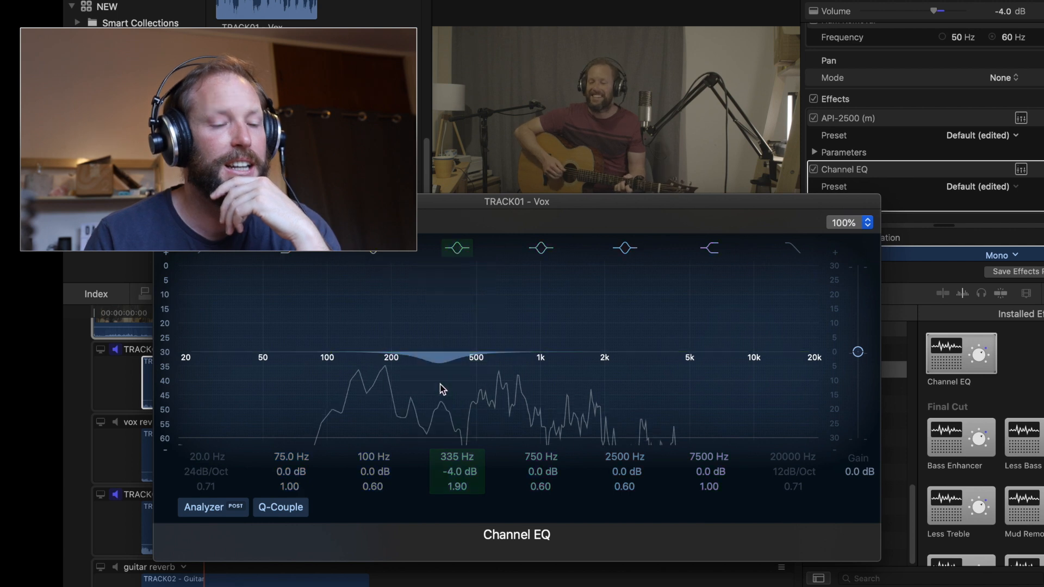
Step: Boost the vocal by 2.5 dB at 176 Hz and enable the low-cut filter at 83 Hz
{"action": "left_click_drag", "start_coordinate": [333, 354], "coordinate": [383, 345]}
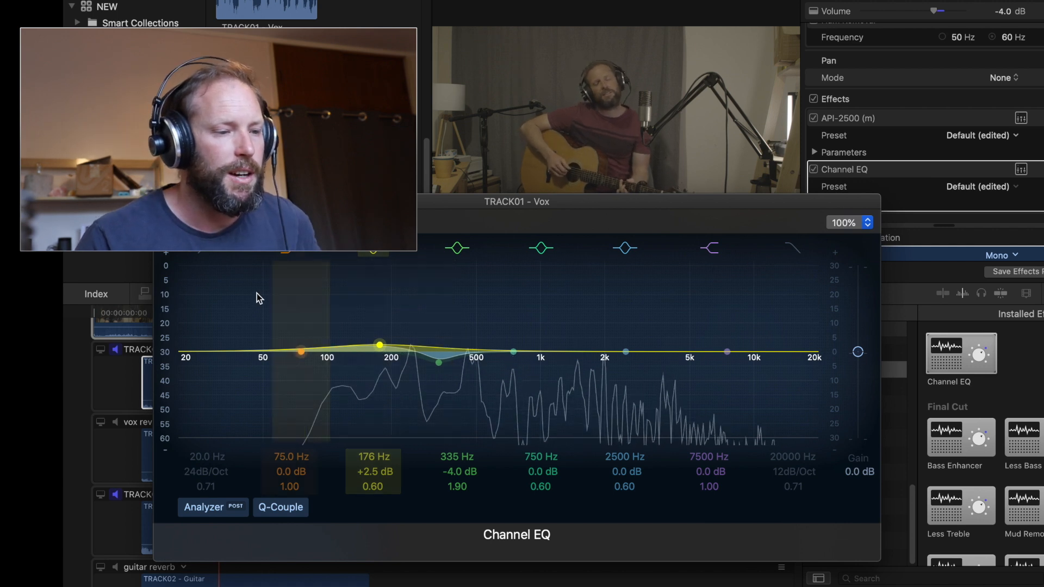
{"action": "left_click_drag", "start_coordinate": [181, 358], "coordinate": [325, 358]}
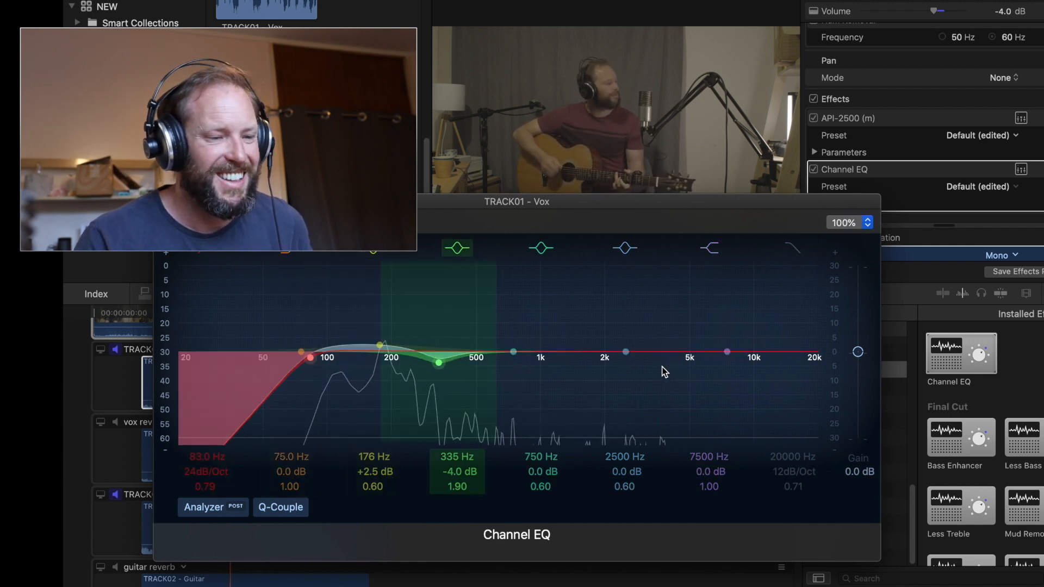
Step: Boost the vocal by 2.0 dB at 4200 Hz and its high shelf by 3.0 dB at 8500 Hz, then close the EQ
{"action": "left_click_drag", "start_coordinate": [395, 204], "coordinate": [484, 176]}
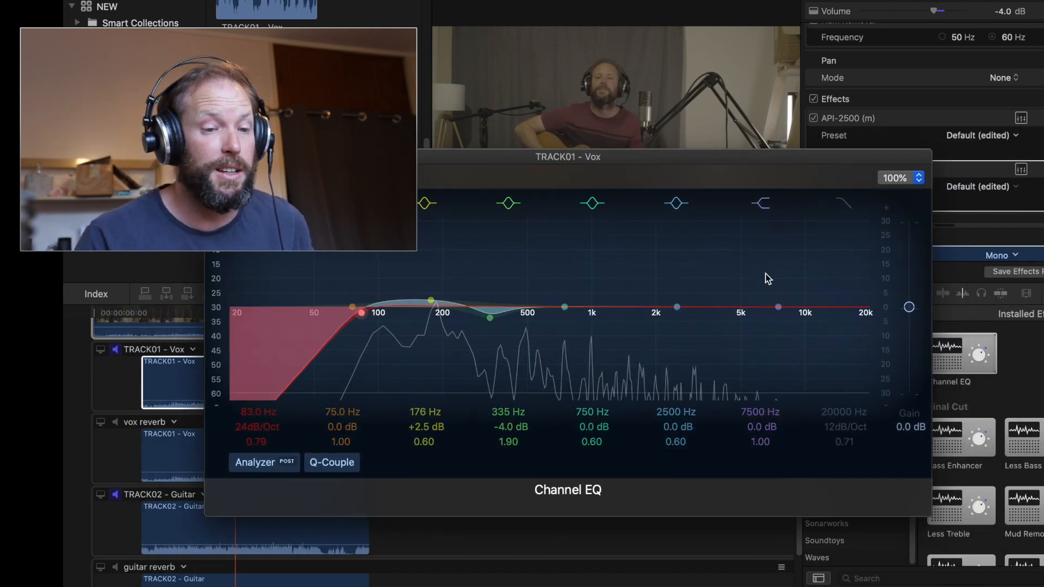
{"action": "left_click_drag", "start_coordinate": [693, 305], "coordinate": [726, 304]}
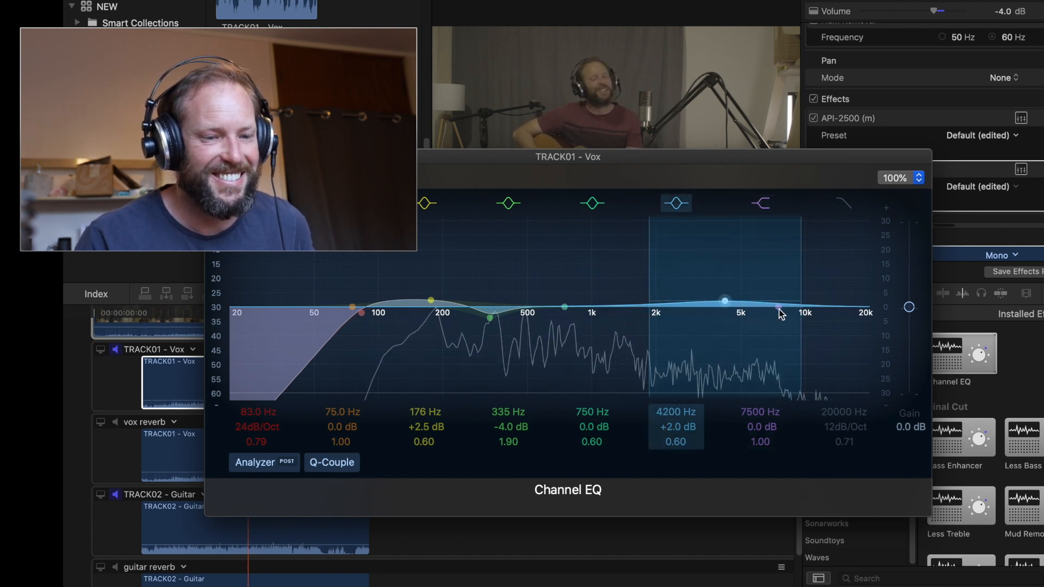
{"action": "left_click_drag", "start_coordinate": [778, 307], "coordinate": [792, 297]}
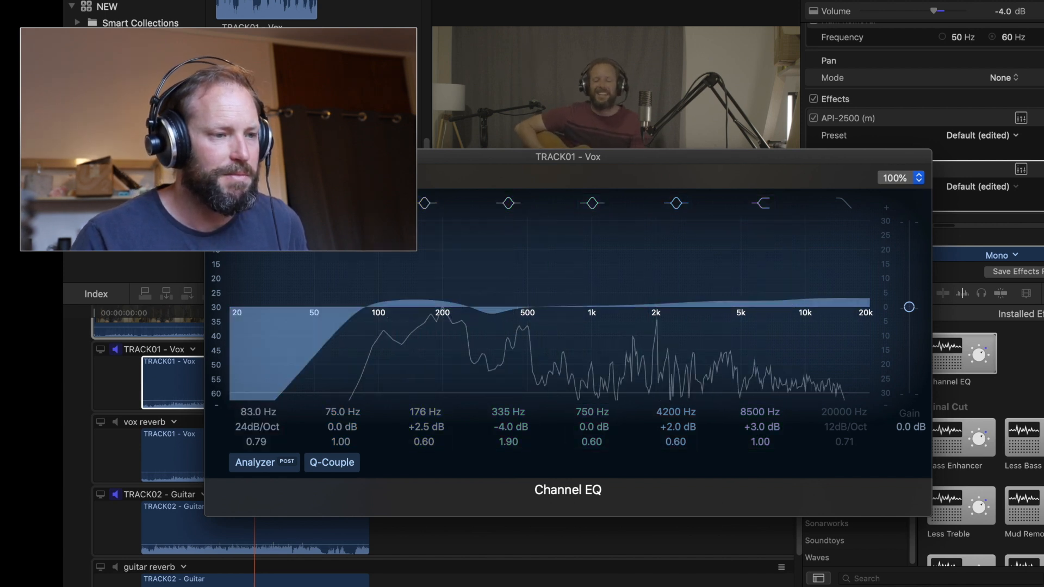
{"action": "left_click", "coordinate": [214, 156]}
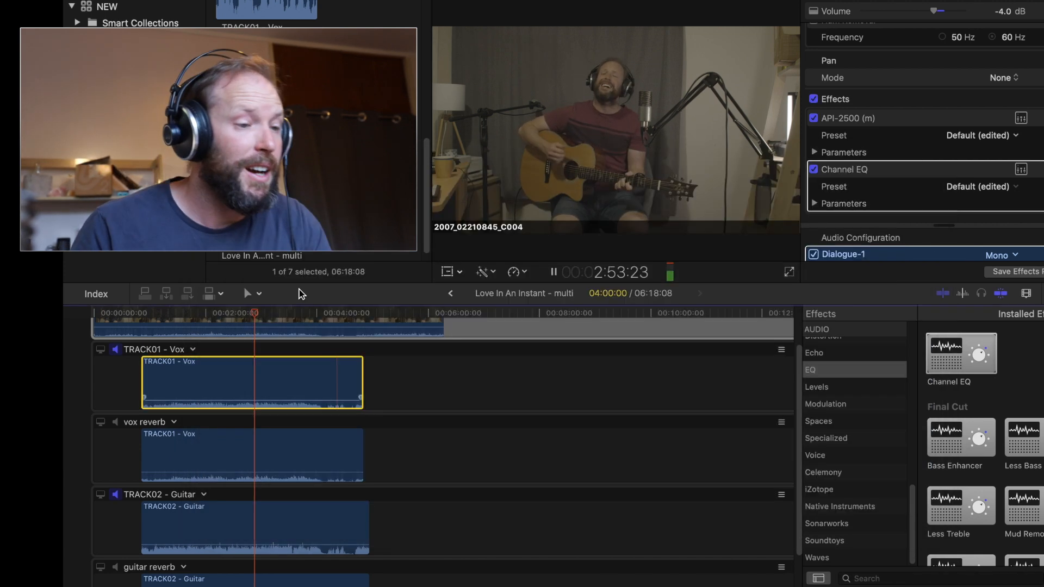
Step: Apply Channel EQ to the TRACK02 - Guitar clip, open it with the analyzer on, and move its window off the guitar track
{"action": "scroll", "coordinate": [188, 489], "scroll_direction": "down", "scroll_amount": 2}
{"action": "left_click", "coordinate": [209, 517]}
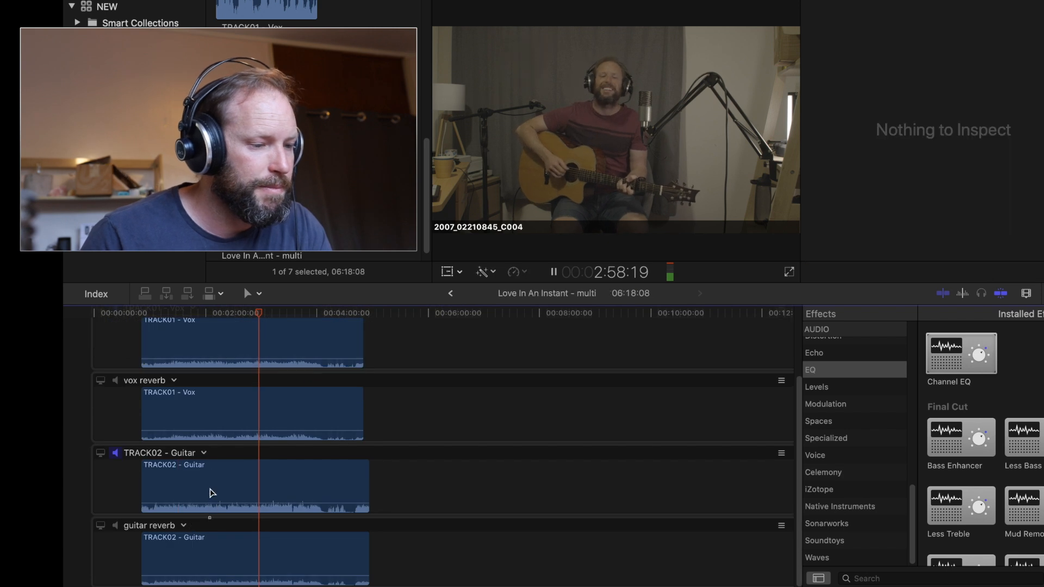
{"action": "left_click", "coordinate": [210, 493]}
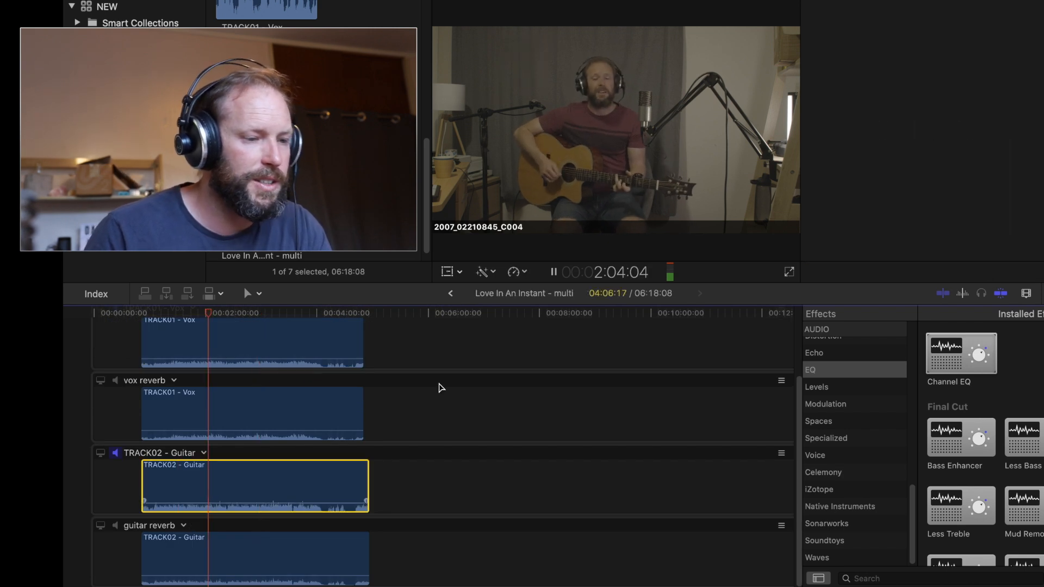
{"action": "left_click_drag", "start_coordinate": [962, 354], "coordinate": [237, 478]}
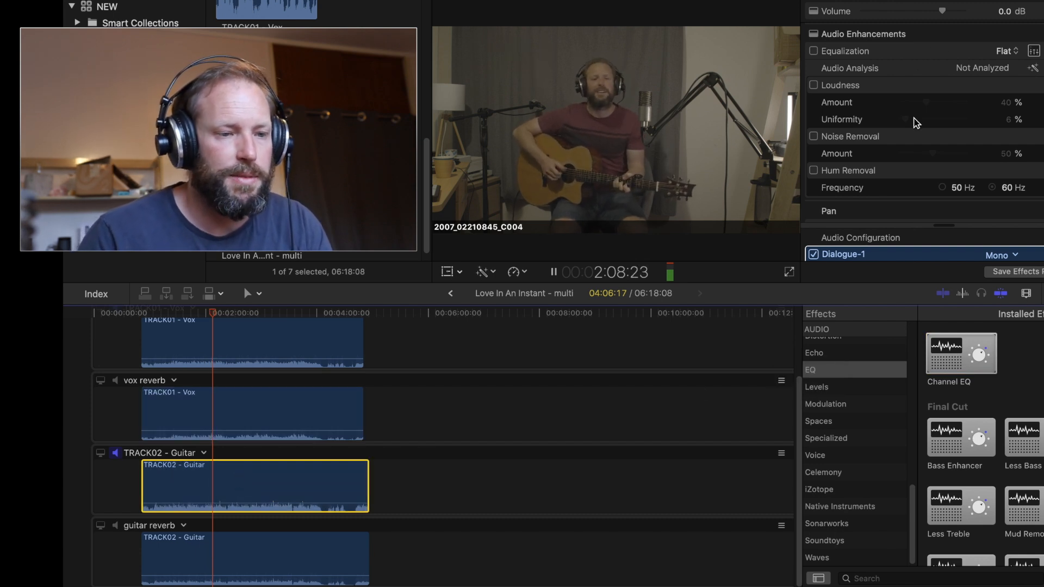
{"action": "scroll", "coordinate": [918, 124], "scroll_direction": "down", "scroll_amount": 5}
{"action": "scroll", "coordinate": [924, 131], "scroll_direction": "down", "scroll_amount": 1}
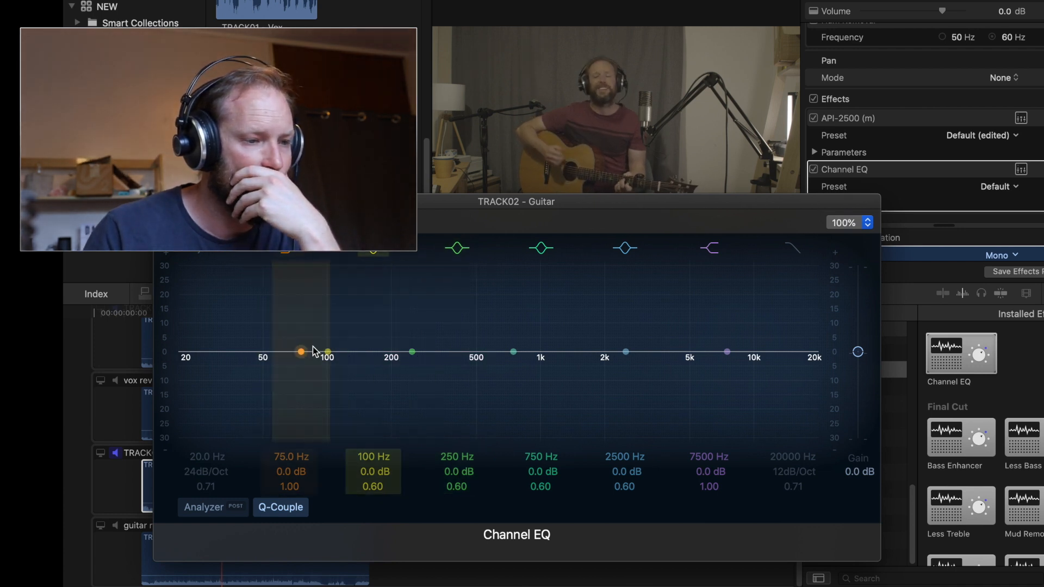
{"action": "left_click", "coordinate": [211, 506]}
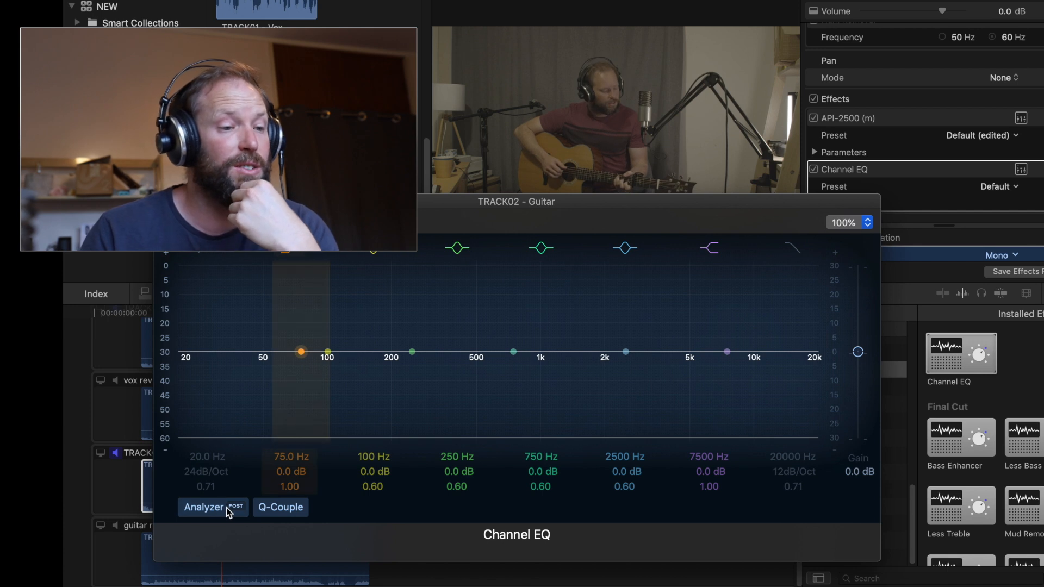
{"action": "left_click_drag", "start_coordinate": [351, 200], "coordinate": [507, 110]}
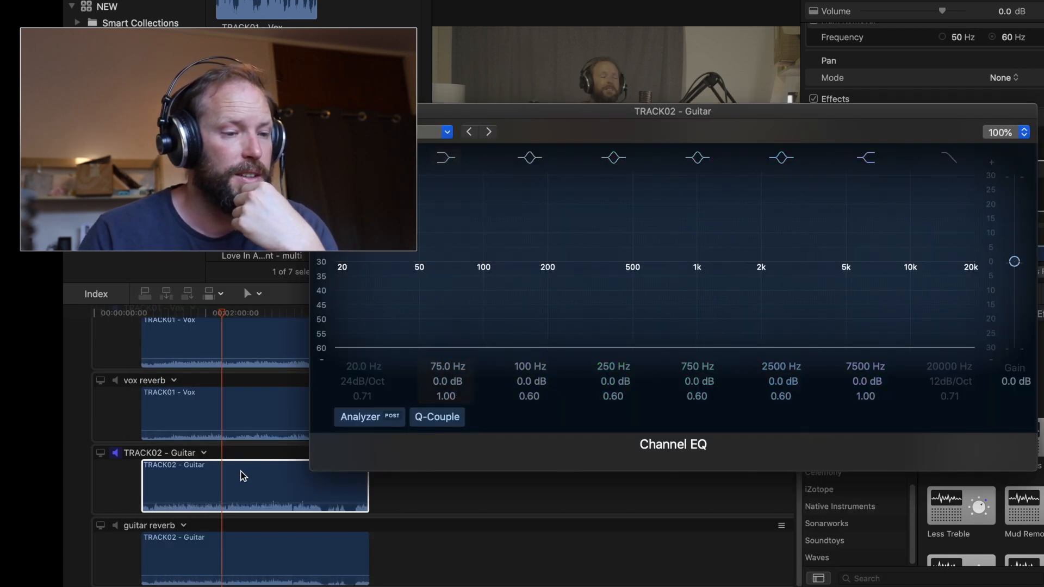
Step: Play back the guitar track from about 1:38 and cut its low mids by 3.5 dB at 270 Hz with Q 1.60
{"action": "left_click", "coordinate": [206, 489]}
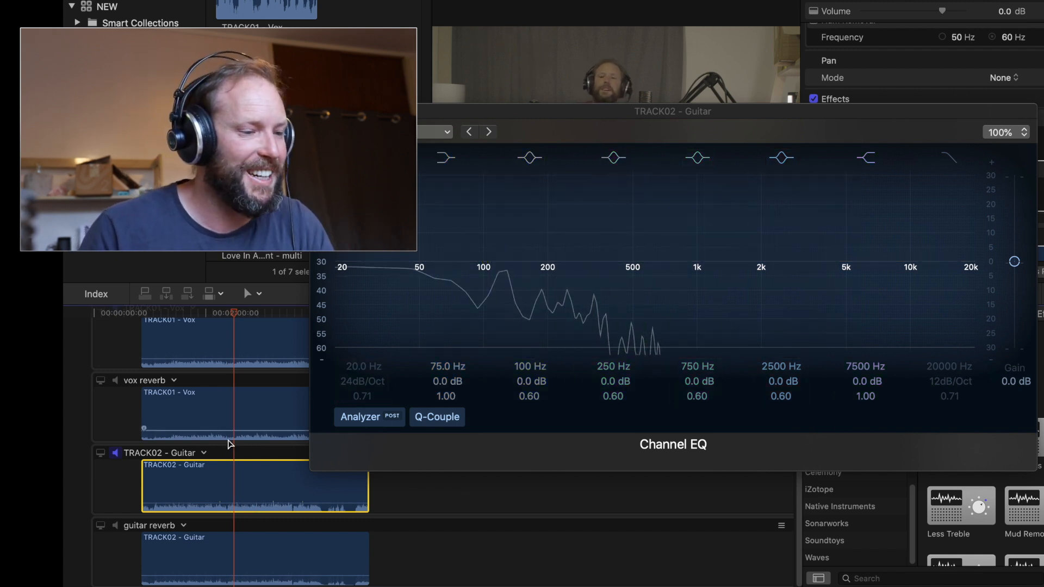
{"action": "left_click", "coordinate": [182, 312]}
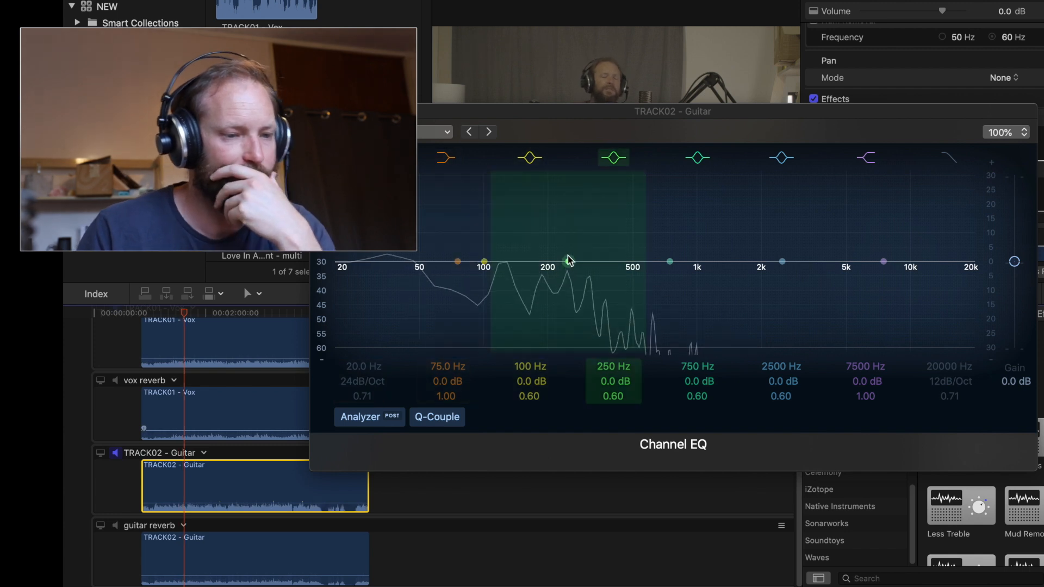
{"action": "left_click_drag", "start_coordinate": [566, 215], "coordinate": [579, 288]}
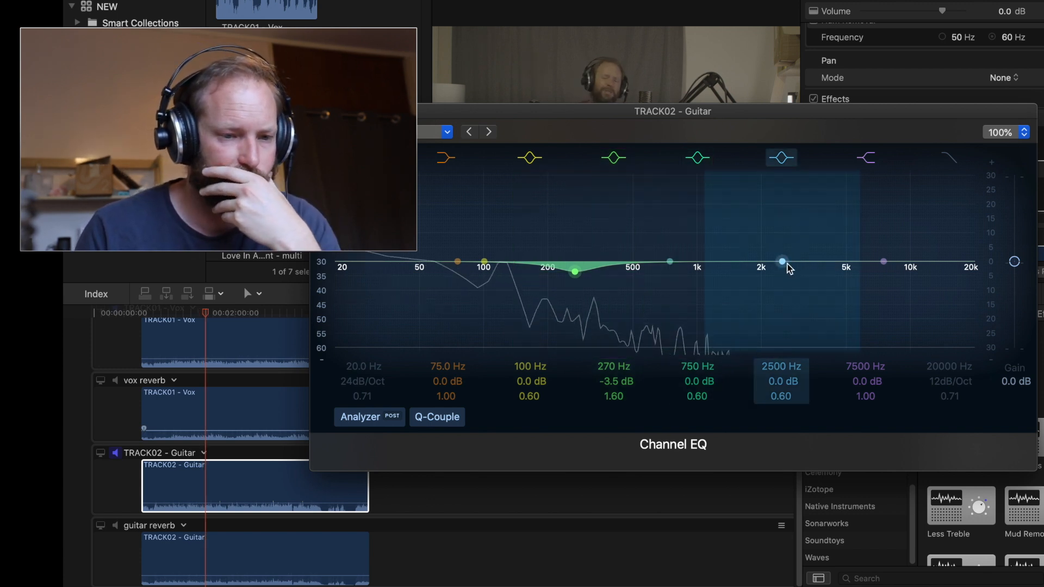
Step: Boost the guitar by 4.0 dB at 2150 Hz, then close the EQ and stop playback
{"action": "mouse_move", "coordinate": [781, 238]}
{"action": "left_mouse_down"}
{"action": "mouse_move", "coordinate": [782, 224]}
{"action": "mouse_move", "coordinate": [780, 247]}
{"action": "left_mouse_up"}
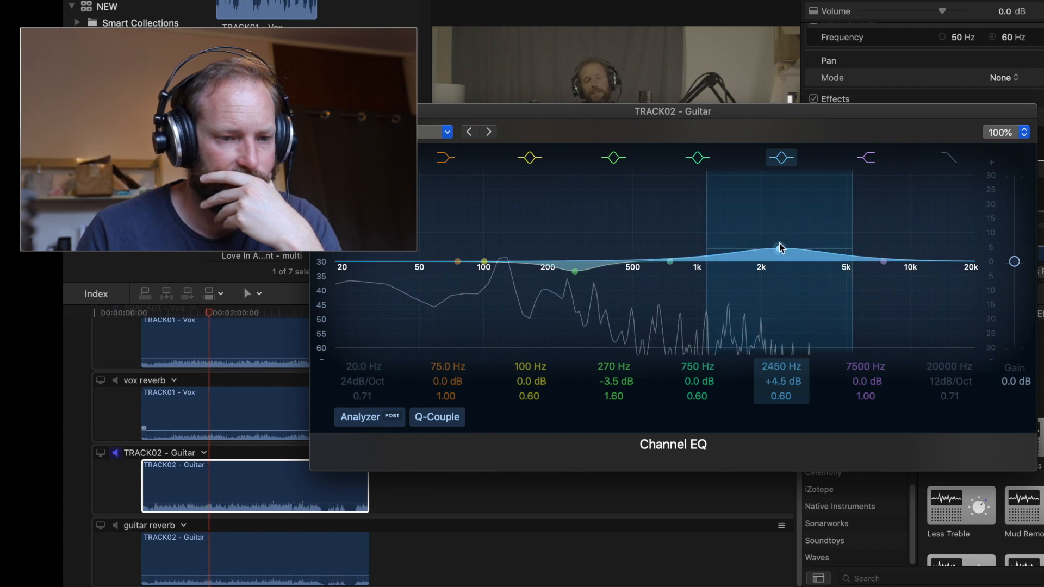
{"action": "left_click_drag", "start_coordinate": [779, 243], "coordinate": [768, 246]}
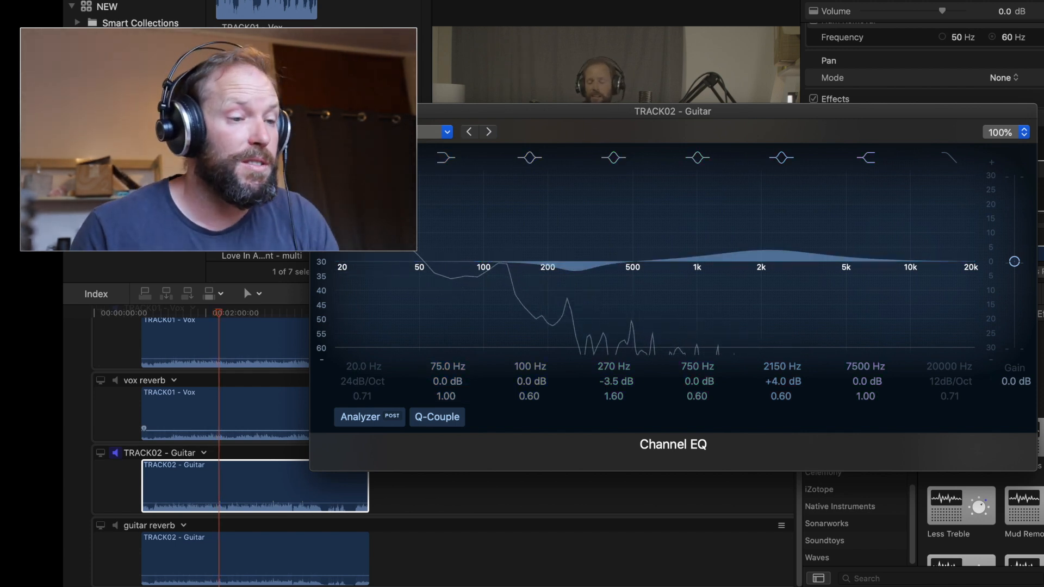
{"action": "left_click", "coordinate": [318, 111]}
{"action": "key", "text": "space"}
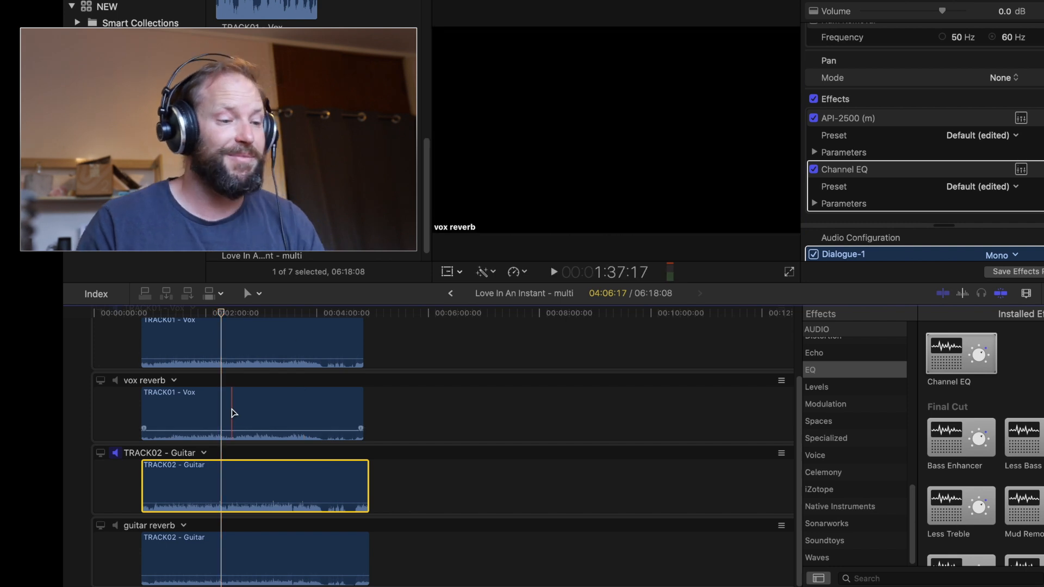
Step: Copy the vocal clip's effects to the vox reverb clip and the guitar clip's effects to the guitar reverb clip
{"action": "scroll", "coordinate": [234, 413], "scroll_direction": "up", "scroll_amount": 3}
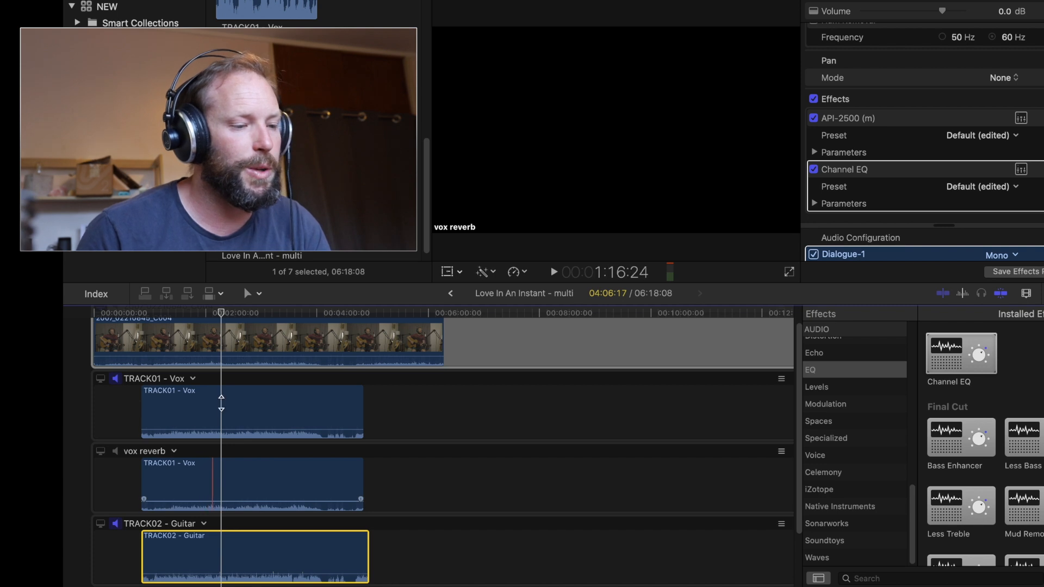
{"action": "left_click", "coordinate": [221, 404]}
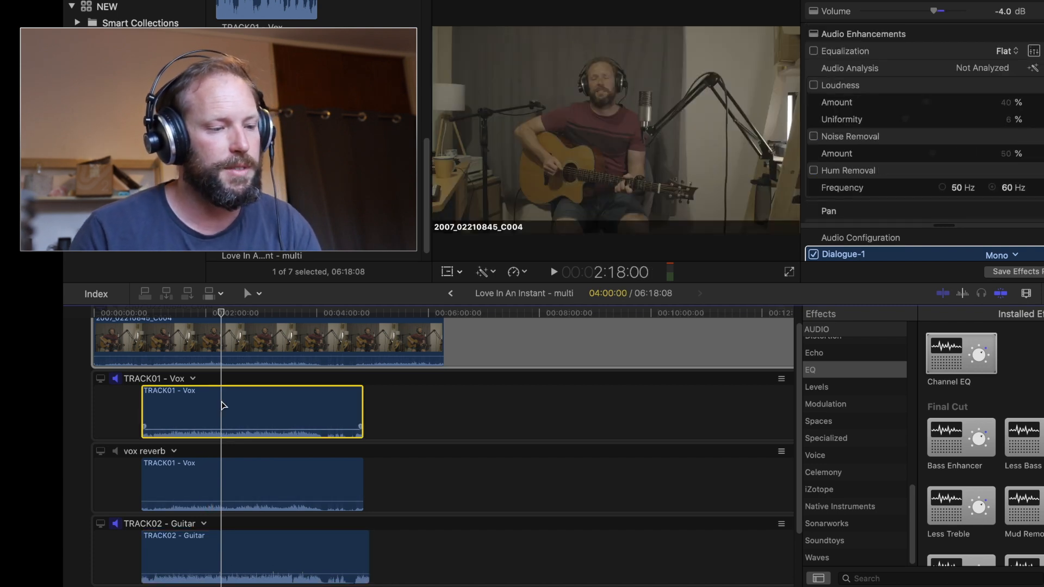
{"action": "left_click", "coordinate": [231, 474]}
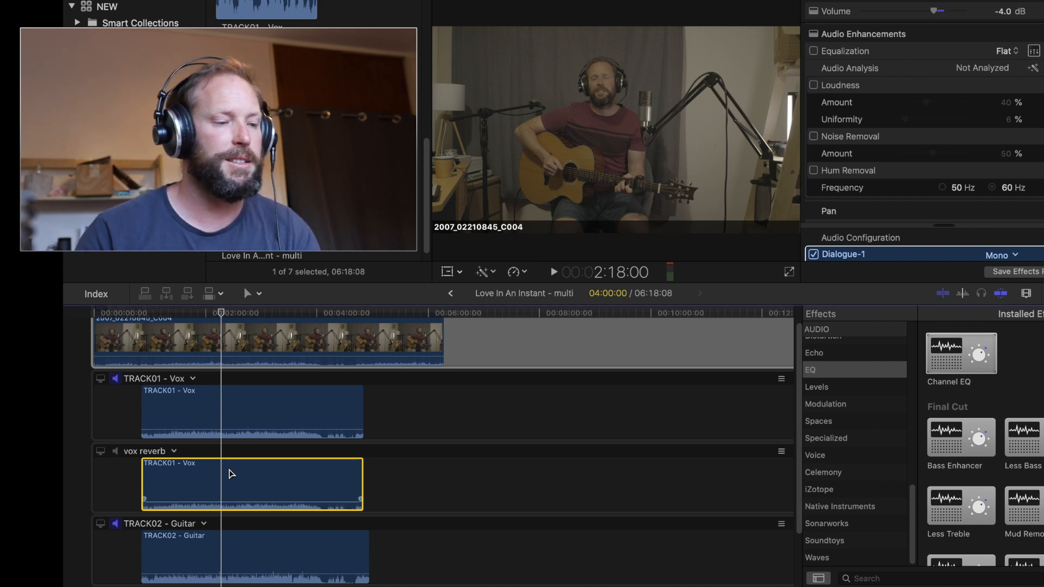
{"action": "scroll", "coordinate": [231, 474], "scroll_direction": "down", "scroll_amount": 3}
{"action": "left_click", "coordinate": [225, 479]}
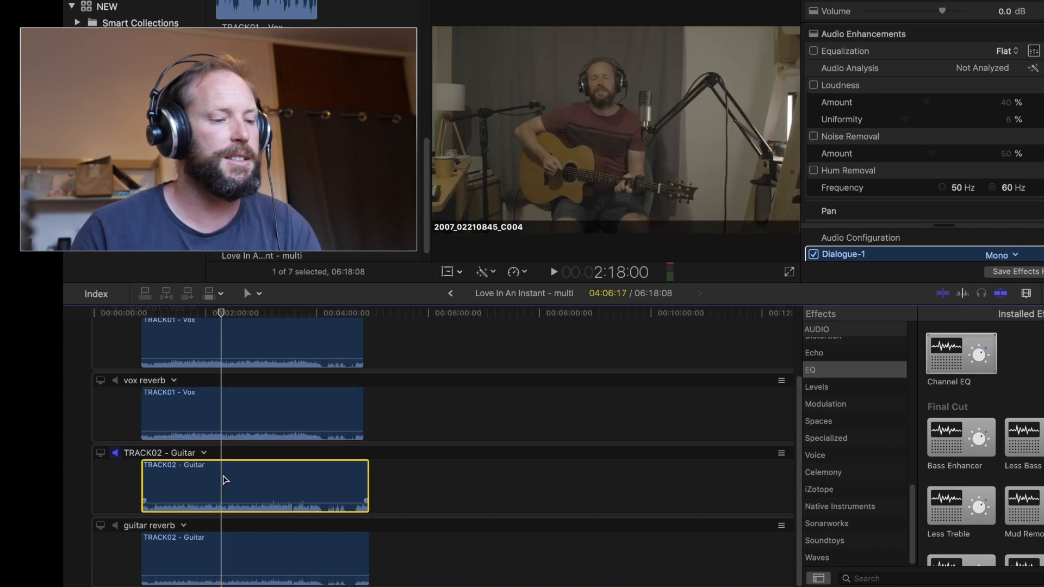
{"action": "left_click", "coordinate": [228, 564]}
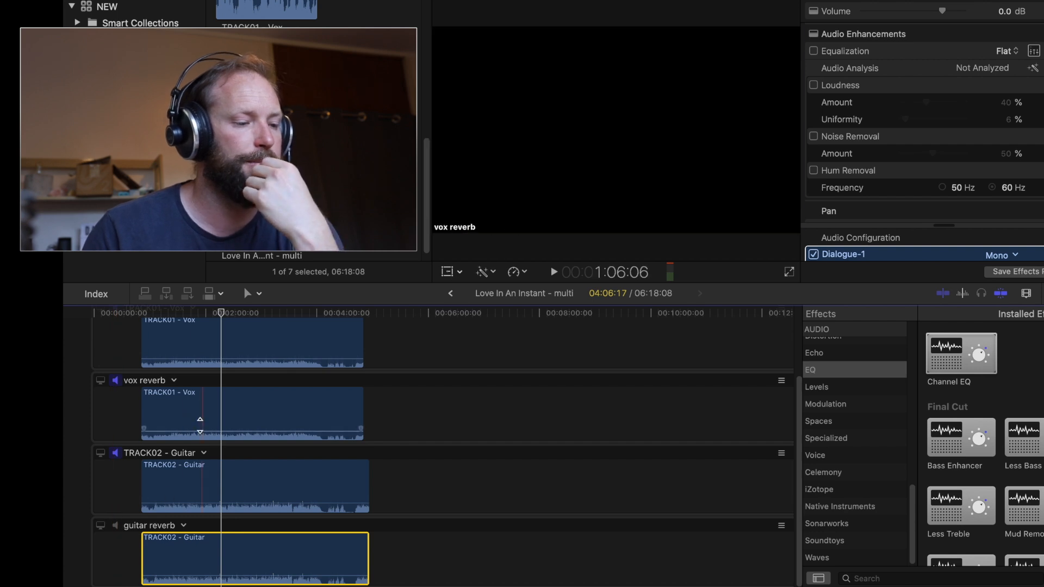
Step: Apply the Soundtoys Little Plate effect to the vocal clip in the vox reverb angle
{"action": "scroll", "coordinate": [202, 422], "scroll_direction": "up", "scroll_amount": 3}
{"action": "left_click", "coordinate": [205, 480]}
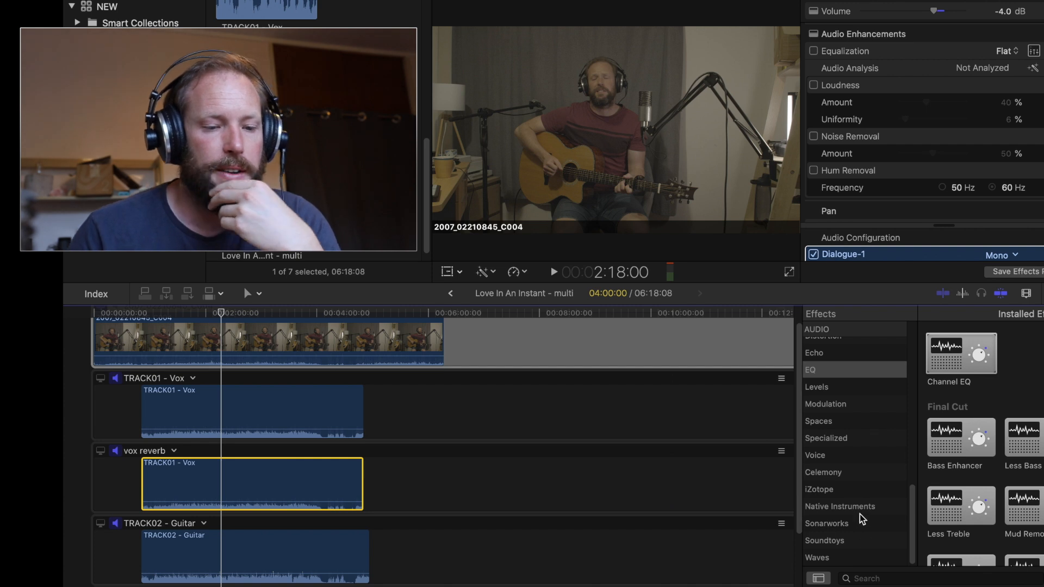
{"action": "left_click", "coordinate": [837, 541]}
{"action": "scroll", "coordinate": [1014, 465], "scroll_direction": "down", "scroll_amount": 1}
{"action": "scroll", "coordinate": [1014, 465], "scroll_direction": "down", "scroll_amount": 3}
{"action": "left_click_drag", "start_coordinate": [1039, 468], "coordinate": [245, 487]}
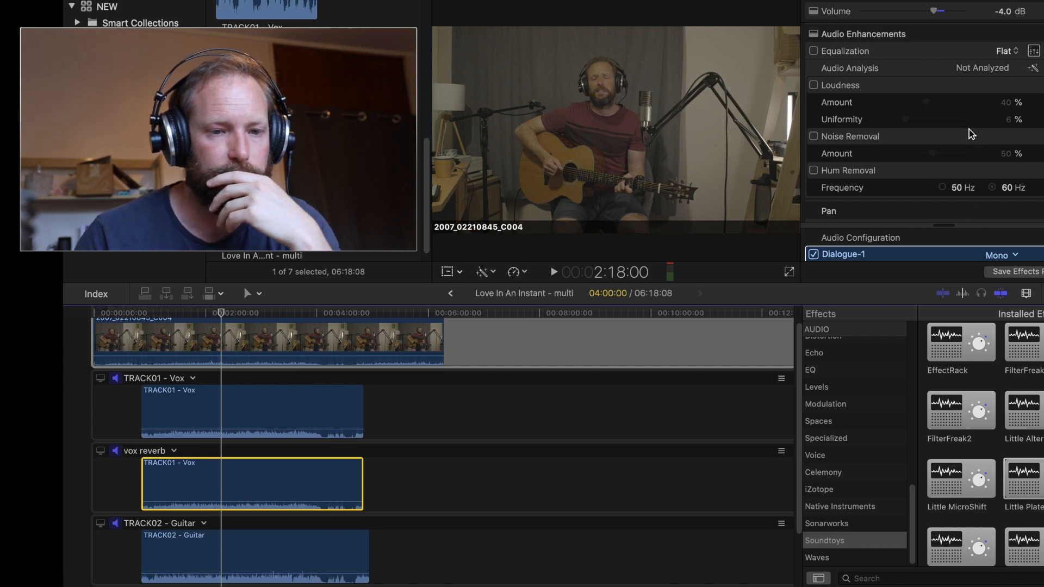
{"action": "scroll", "coordinate": [972, 134], "scroll_direction": "down", "scroll_amount": 5}
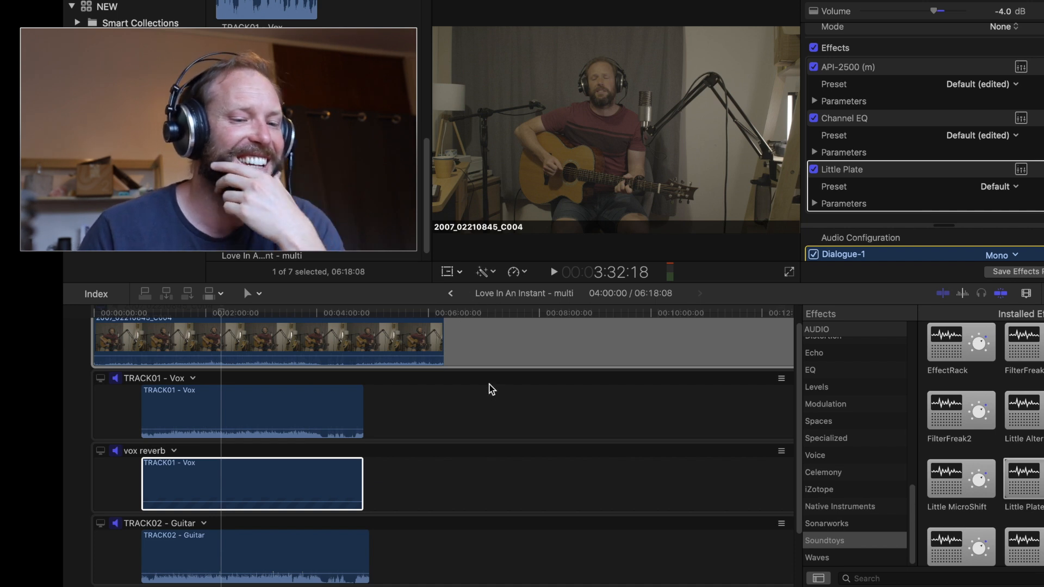
Step: Open Little Plate, load the vocal preset Two Second Warmup, slightly shorten its decay, and close the plug-in window
{"action": "left_click", "coordinate": [1020, 170]}
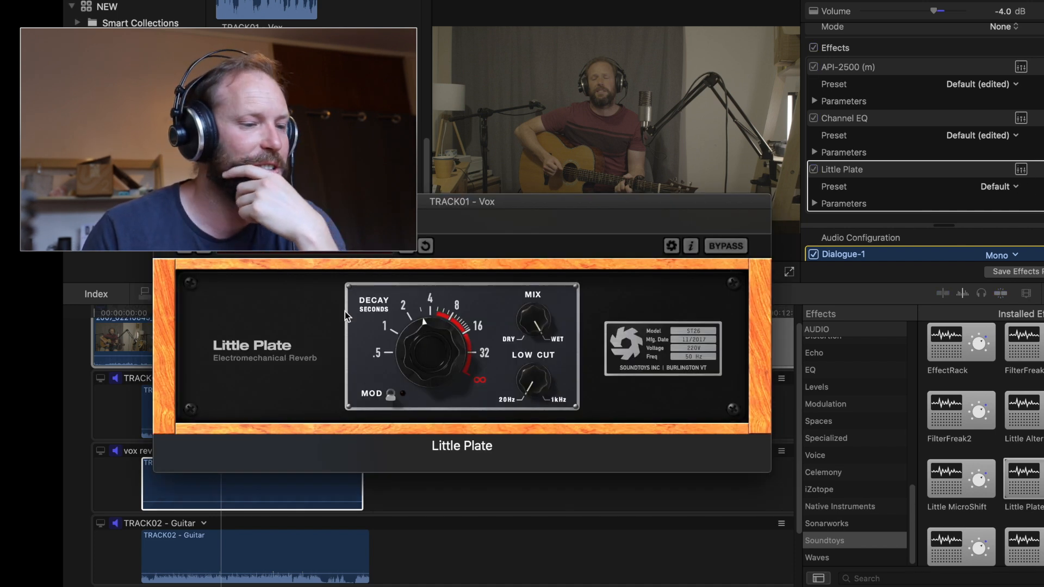
{"action": "left_click", "coordinate": [289, 253]}
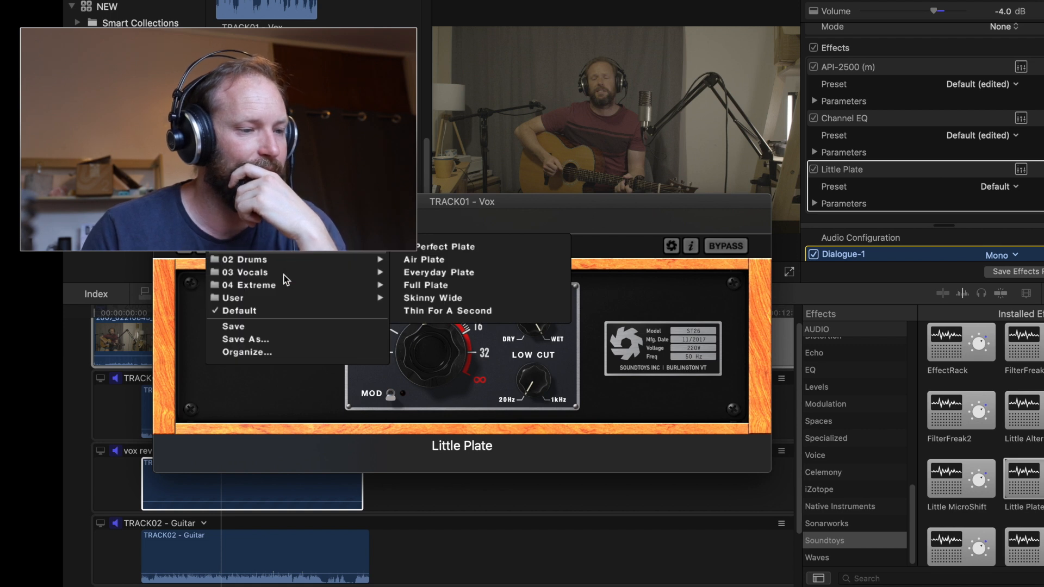
{"action": "mouse_move", "coordinate": [284, 275]}
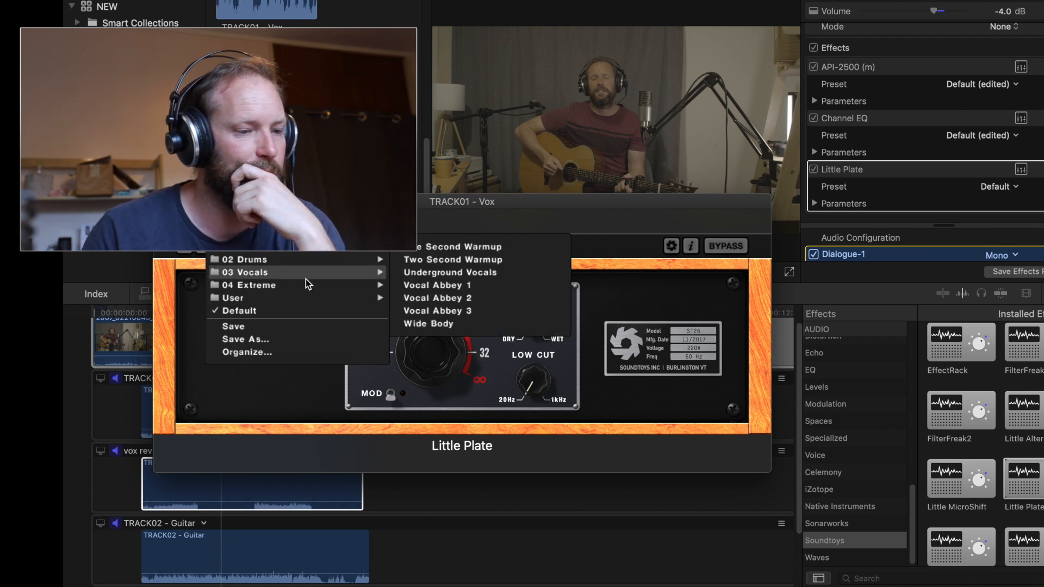
{"action": "left_click", "coordinate": [426, 260]}
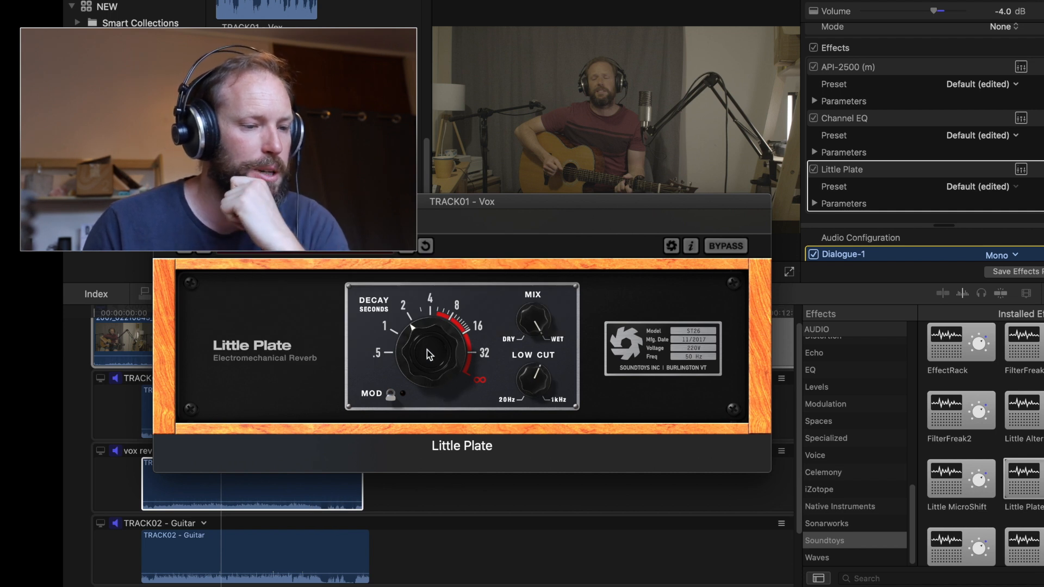
{"action": "left_click_drag", "start_coordinate": [428, 351], "coordinate": [427, 353]}
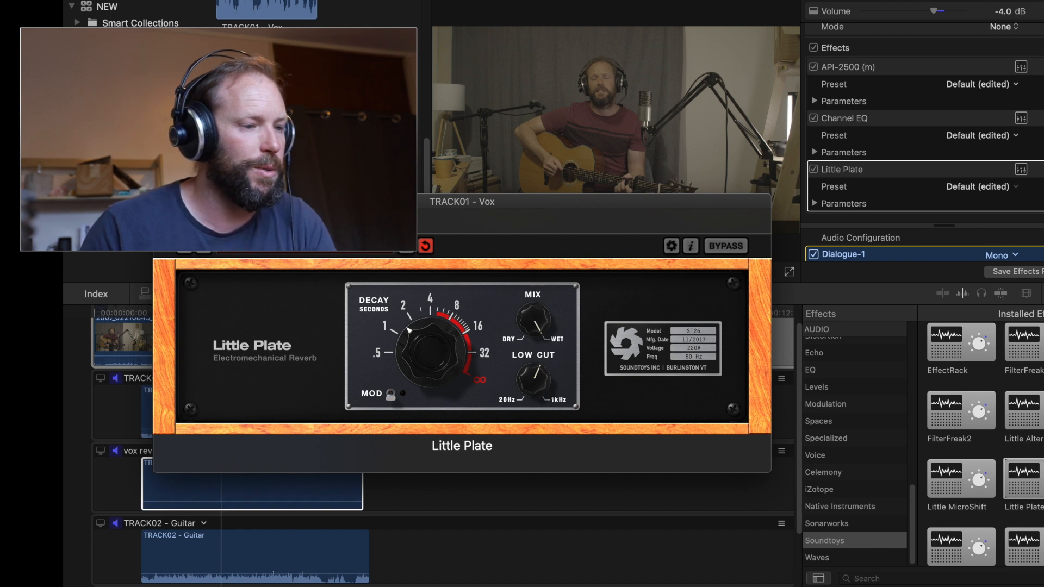
{"action": "left_click", "coordinate": [191, 465]}
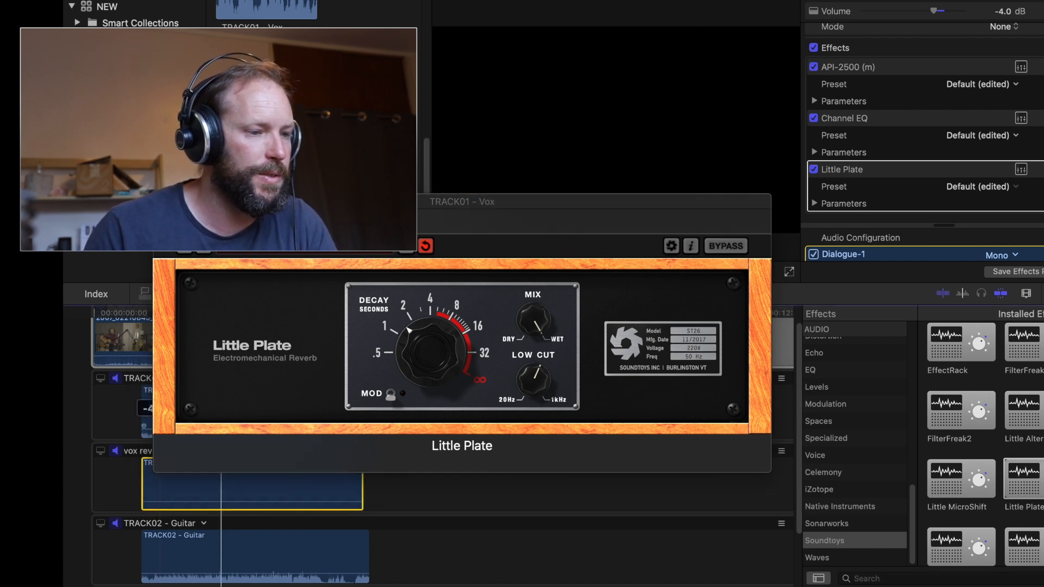
{"action": "left_click", "coordinate": [162, 202]}
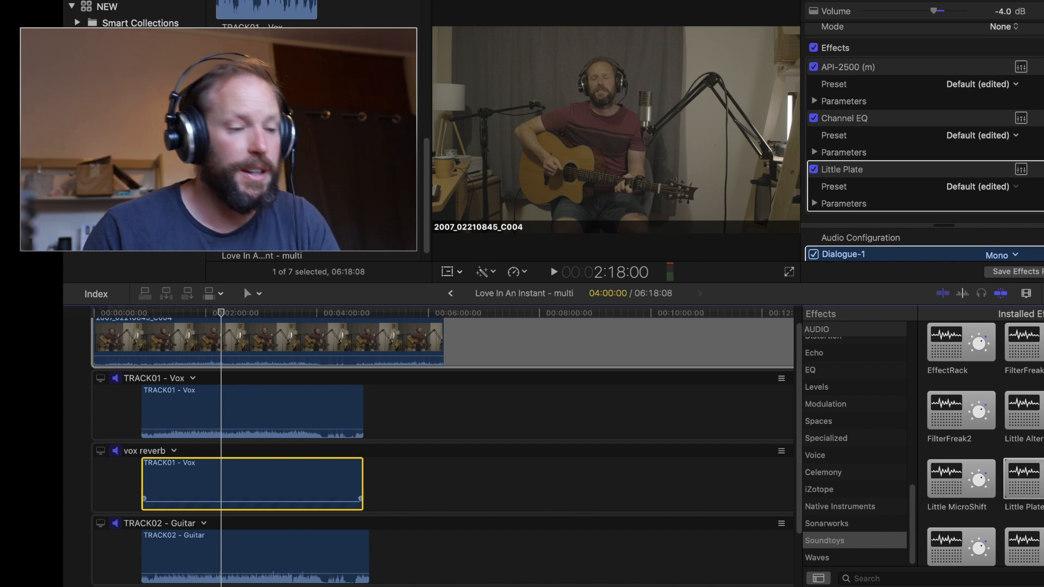
Step: Play the mix from about 1:40 to listen to the vocal with its plate reverb
{"action": "left_click", "coordinate": [187, 315]}
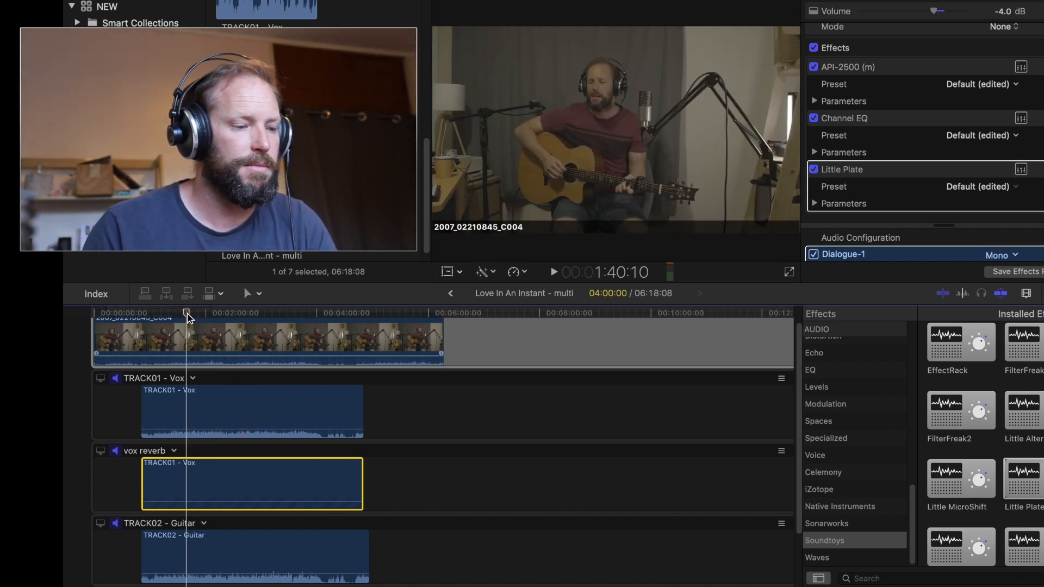
{"action": "key", "text": "space"}
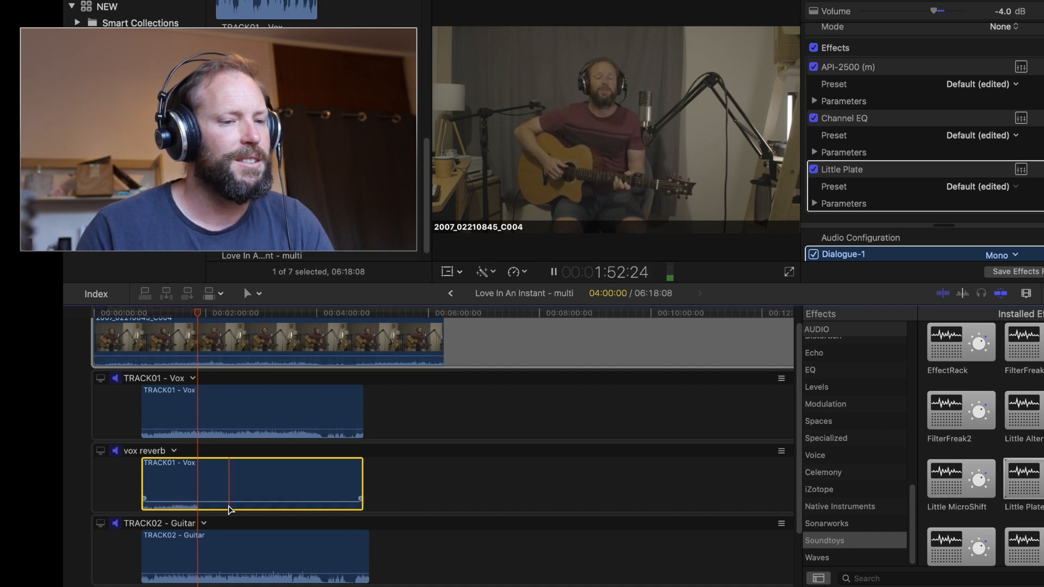
{"action": "key", "text": "space"}
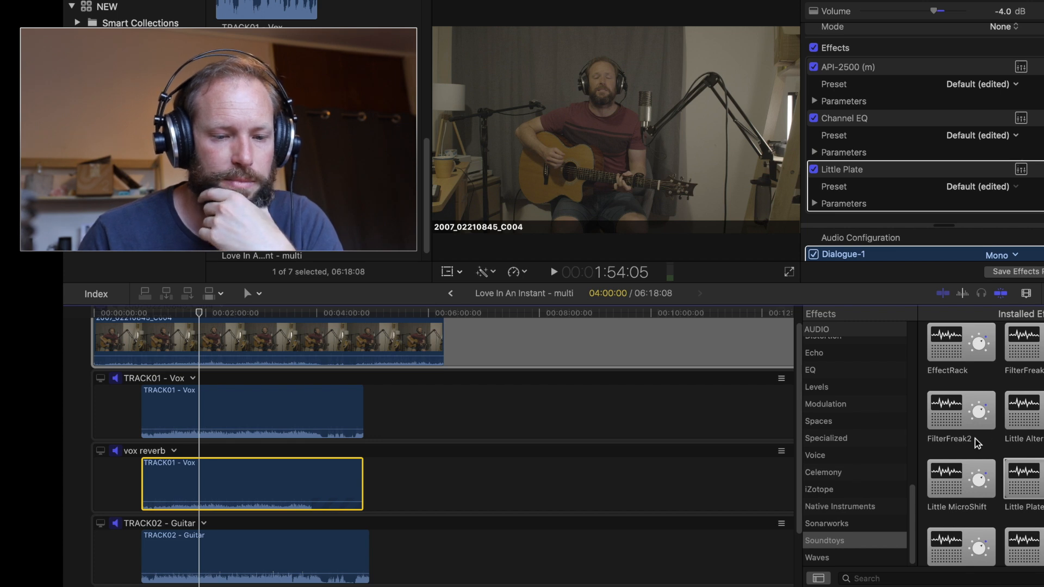
Step: Add a new angle below vox reverb and duplicate the vox reverb clip into it at the same timeline position
{"action": "scroll", "coordinate": [975, 443], "scroll_direction": "up", "scroll_amount": 3}
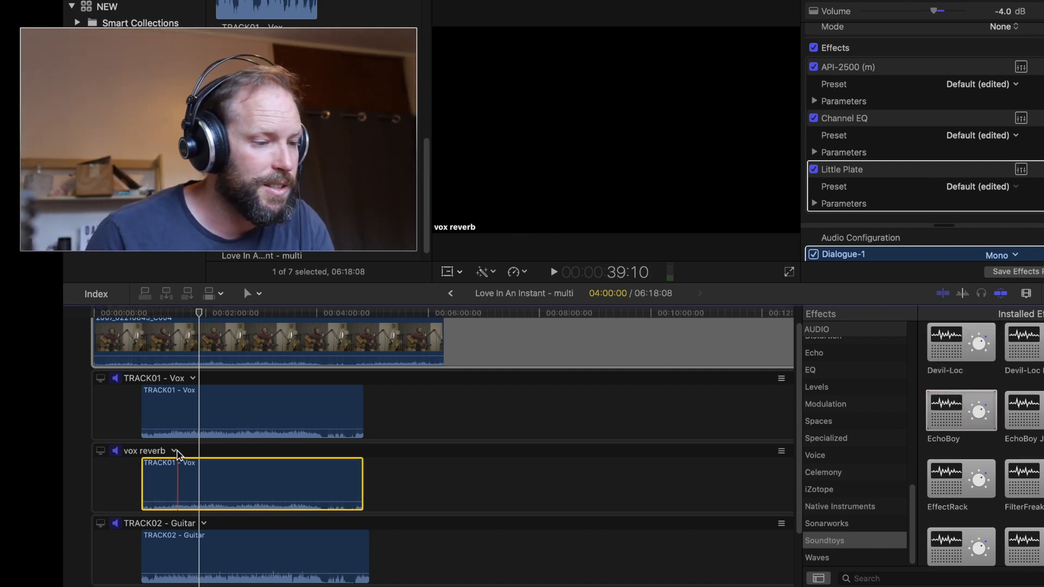
{"action": "left_click", "coordinate": [175, 453]}
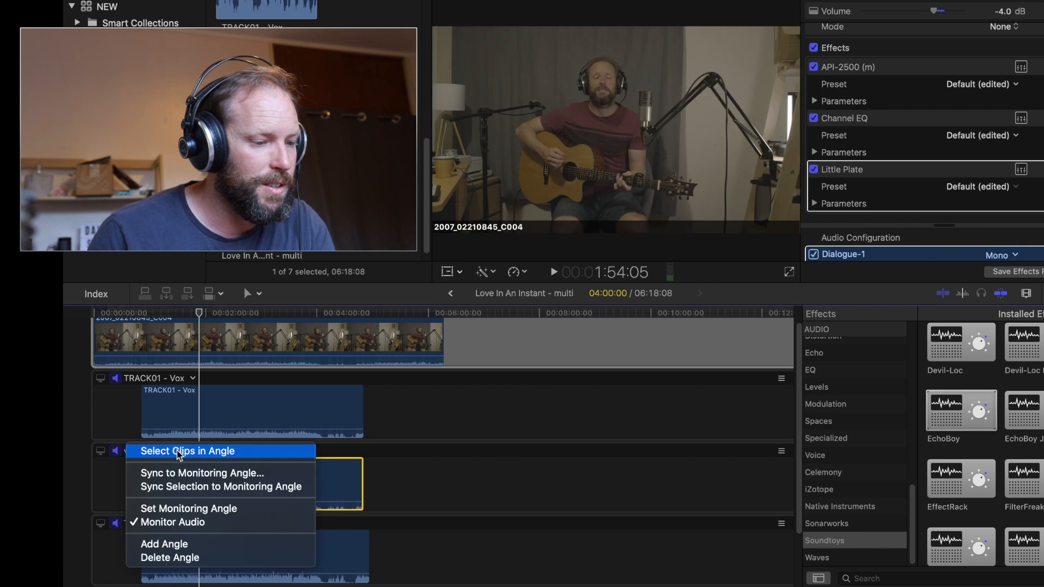
{"action": "left_click", "coordinate": [181, 544]}
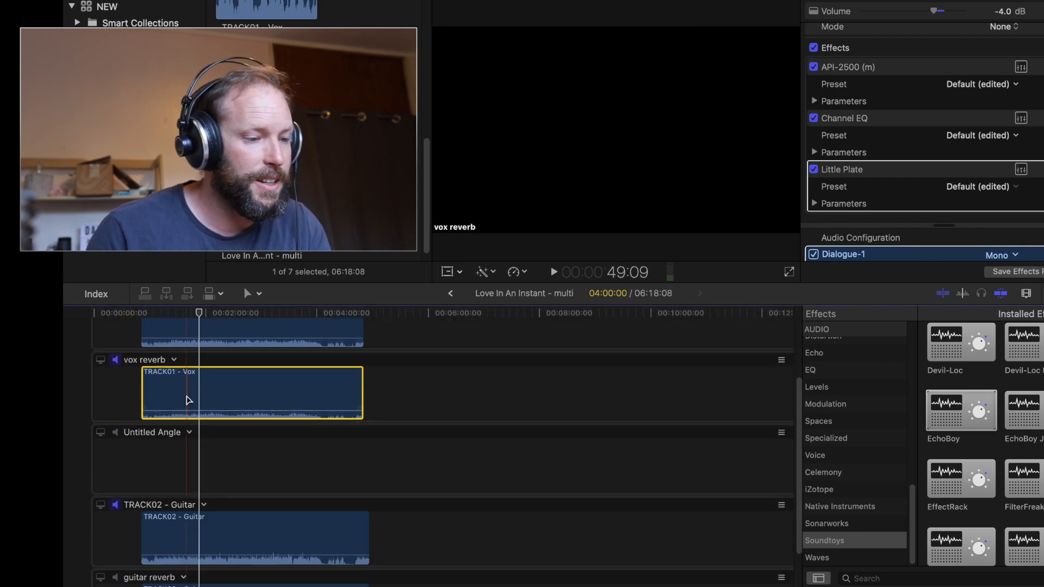
{"action": "left_click_drag", "start_coordinate": [187, 394], "coordinate": [184, 455]}
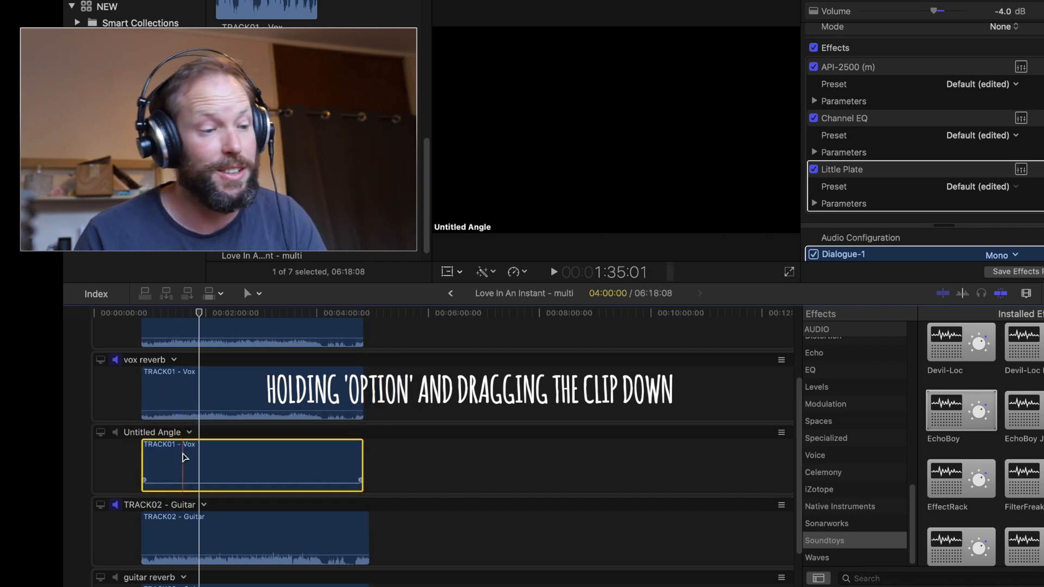
Step: Turn on audio monitoring for the new untitled angle and rename it Vox Delay
{"action": "left_click", "coordinate": [139, 434]}
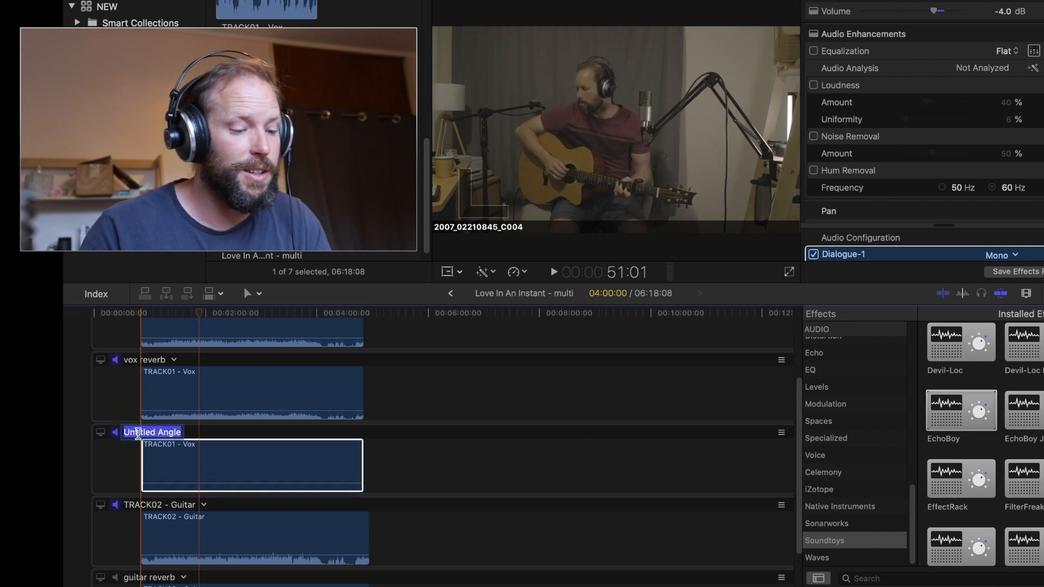
{"action": "type", "text": "Vox Delay"}
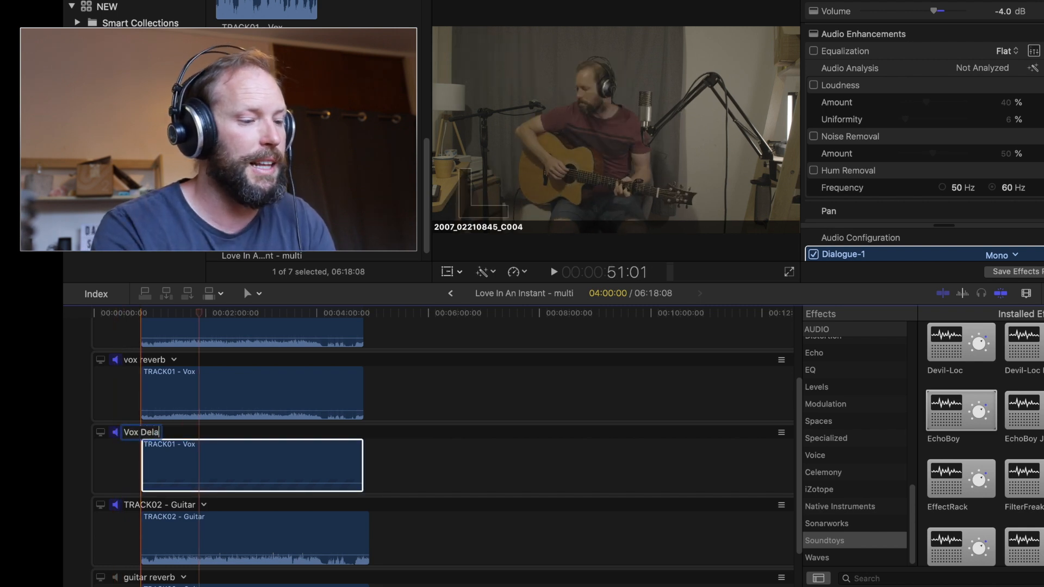
{"action": "left_click", "coordinate": [196, 432]}
{"action": "left_click", "coordinate": [440, 428]}
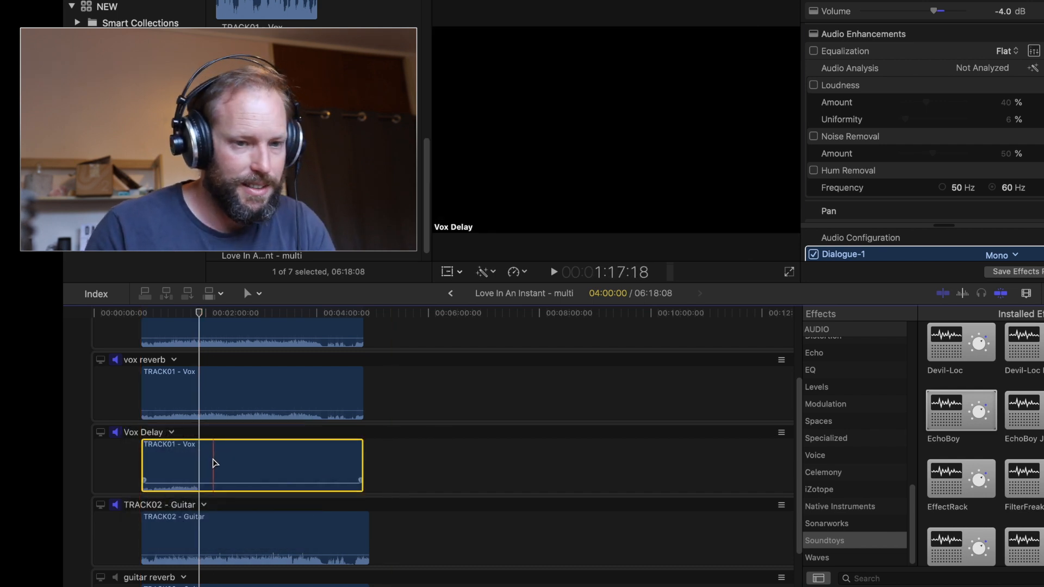
Step: Remove Little Plate from the Vox Delay clip and apply the Soundtoys EchoBoy effect instead
{"action": "key", "text": "s"}
{"action": "scroll", "coordinate": [903, 119], "scroll_direction": "down", "scroll_amount": 6}
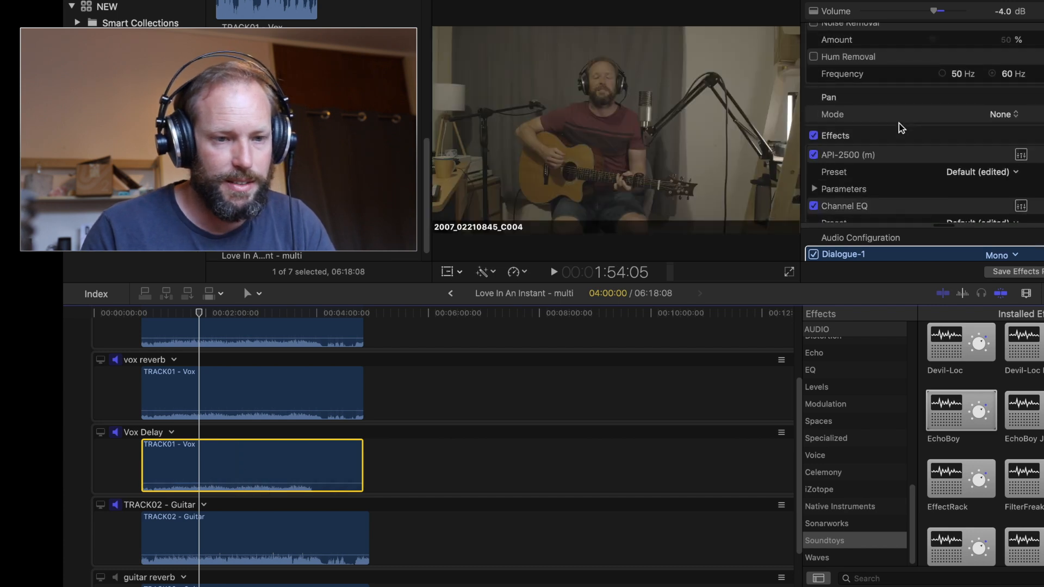
{"action": "left_click", "coordinate": [858, 167]}
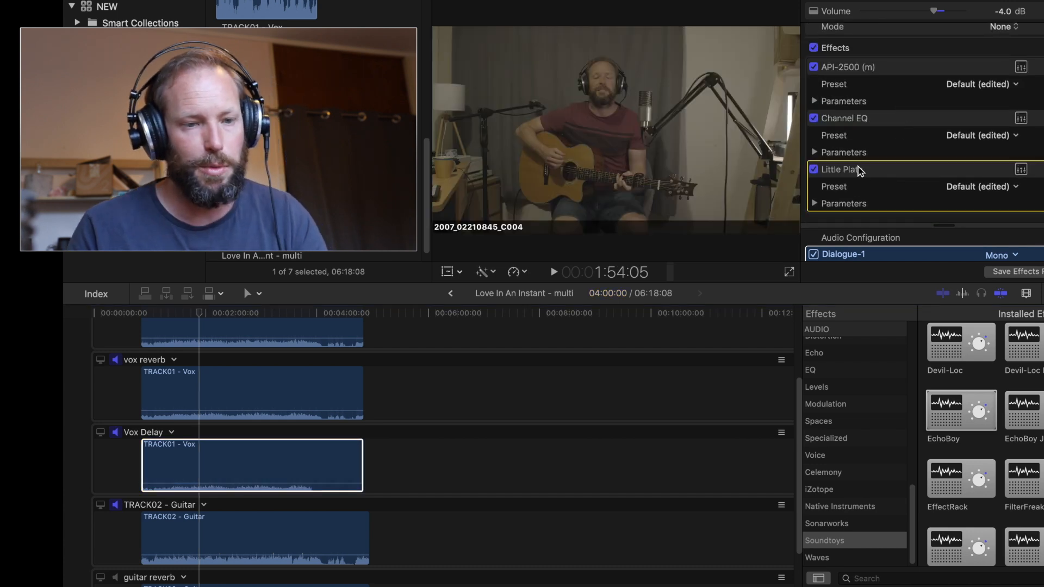
{"action": "key", "text": "Delete"}
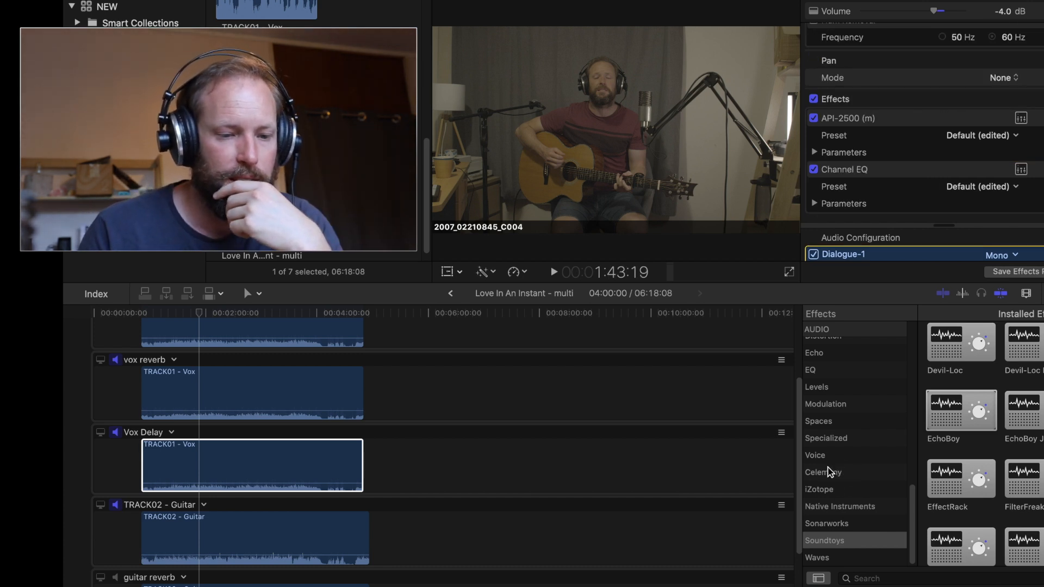
{"action": "left_click_drag", "start_coordinate": [966, 417], "coordinate": [227, 463]}
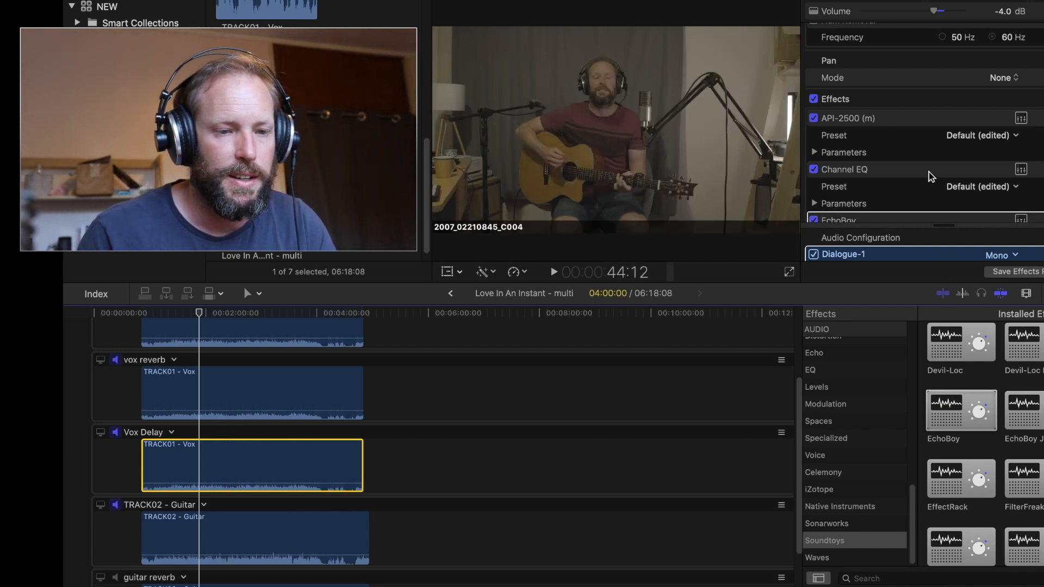
Step: Open the EchoBoy settings on the Vox Delay clip and load the vocal preset Classic Tape Slap 15 ips
{"action": "left_click", "coordinate": [1031, 142]}
{"action": "scroll", "coordinate": [1031, 142], "scroll_direction": "down", "scroll_amount": 3}
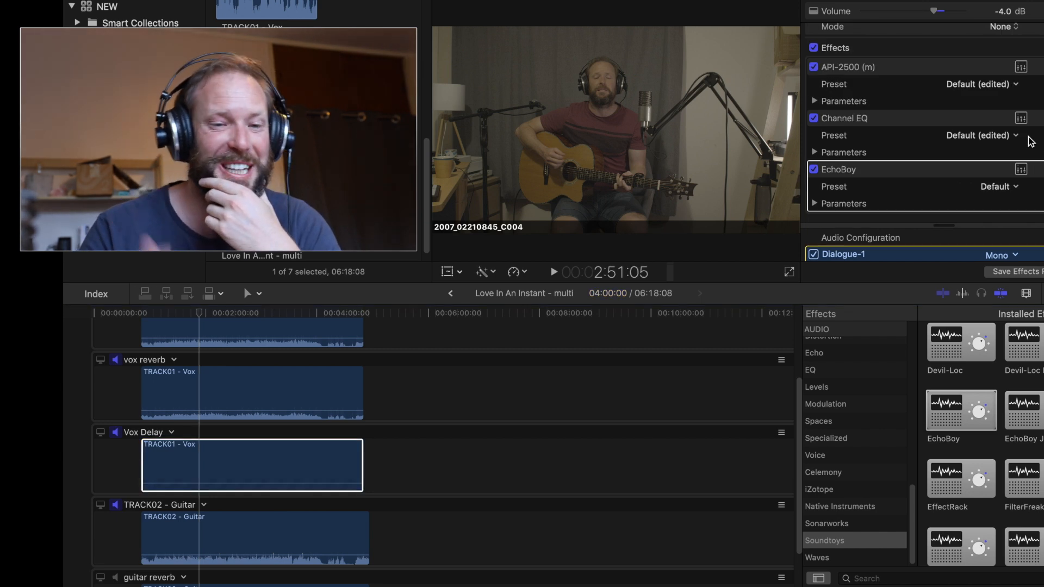
{"action": "left_click", "coordinate": [1021, 171]}
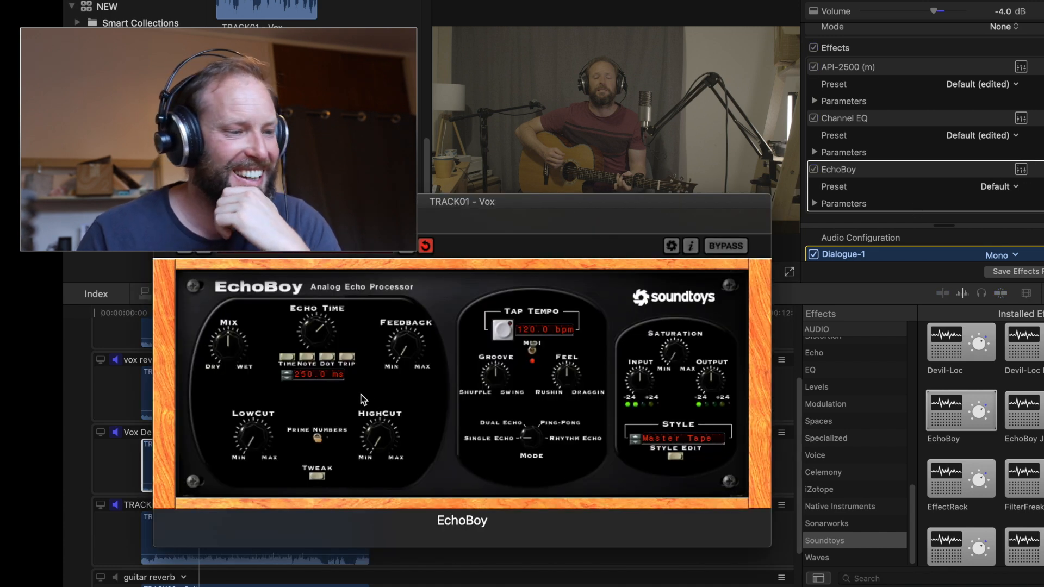
{"action": "left_click", "coordinate": [289, 247]}
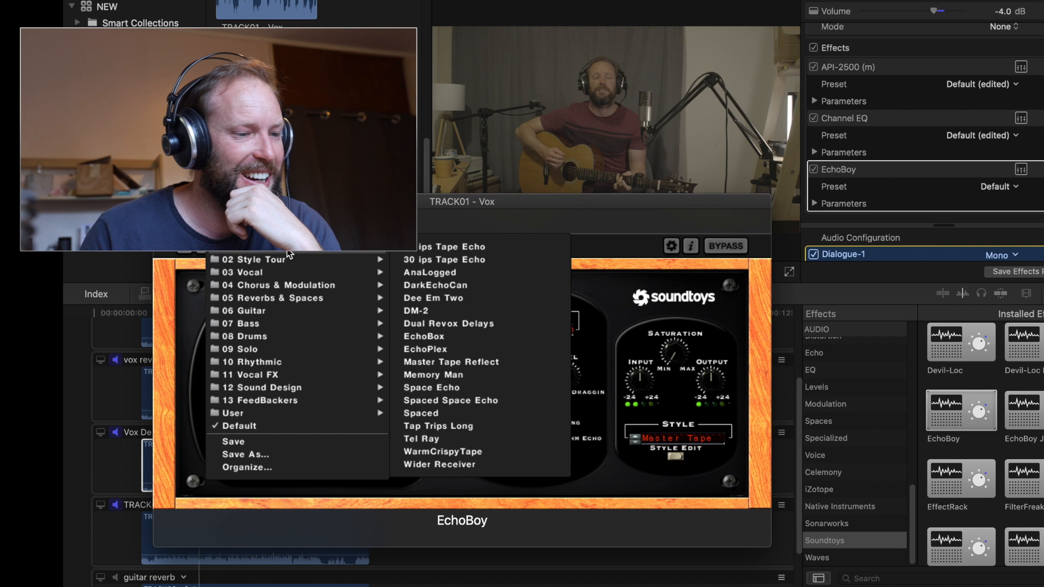
{"action": "mouse_move", "coordinate": [282, 272]}
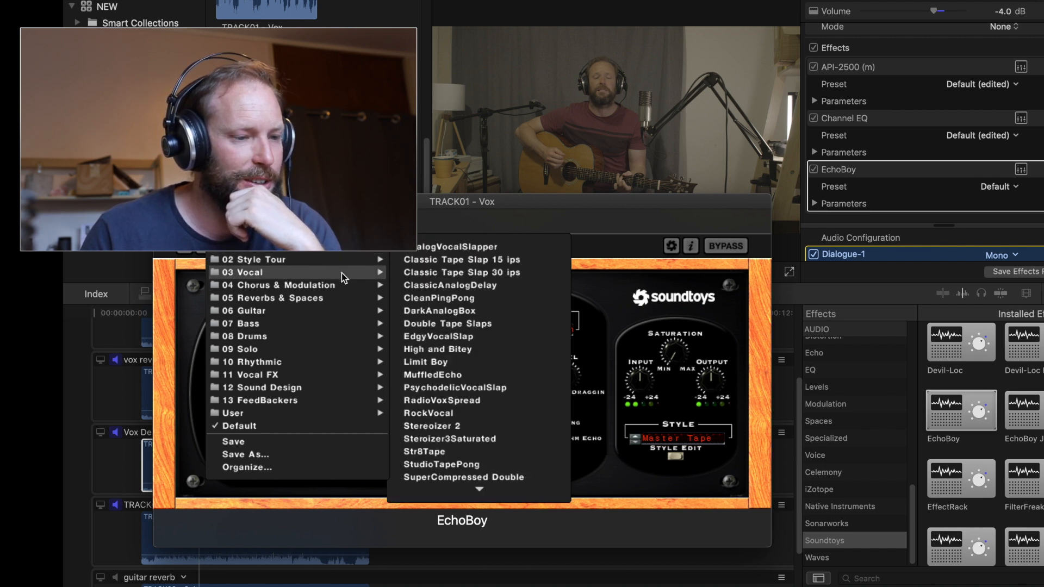
{"action": "left_click", "coordinate": [438, 260]}
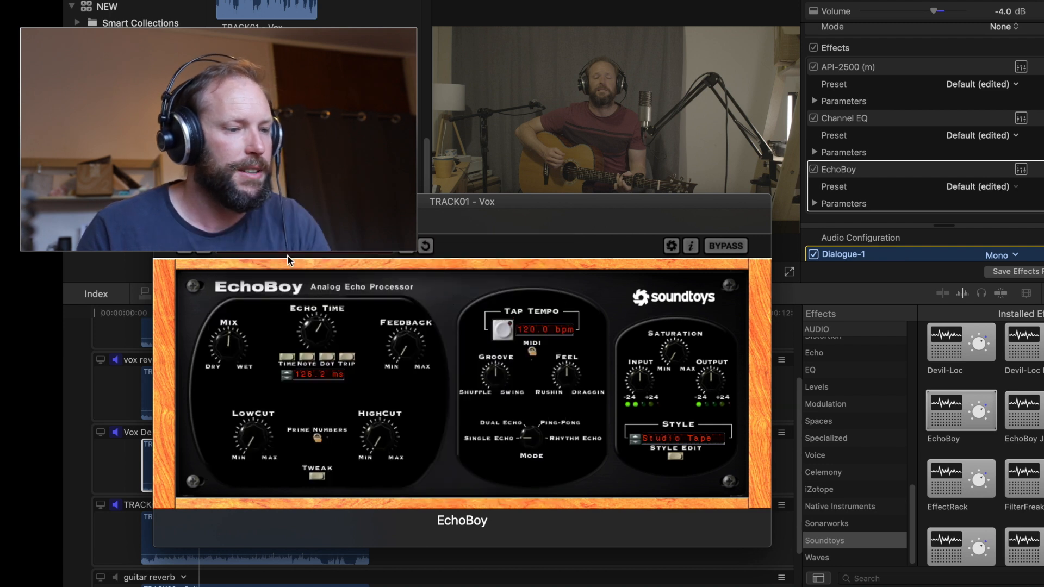
{"action": "left_click_drag", "start_coordinate": [289, 202], "coordinate": [484, 154]}
Step: Turn off audio monitoring for the vox reverb and TRACK02 - Guitar angles and play the delayed vocal from about 1:40
{"action": "left_click", "coordinate": [116, 359]}
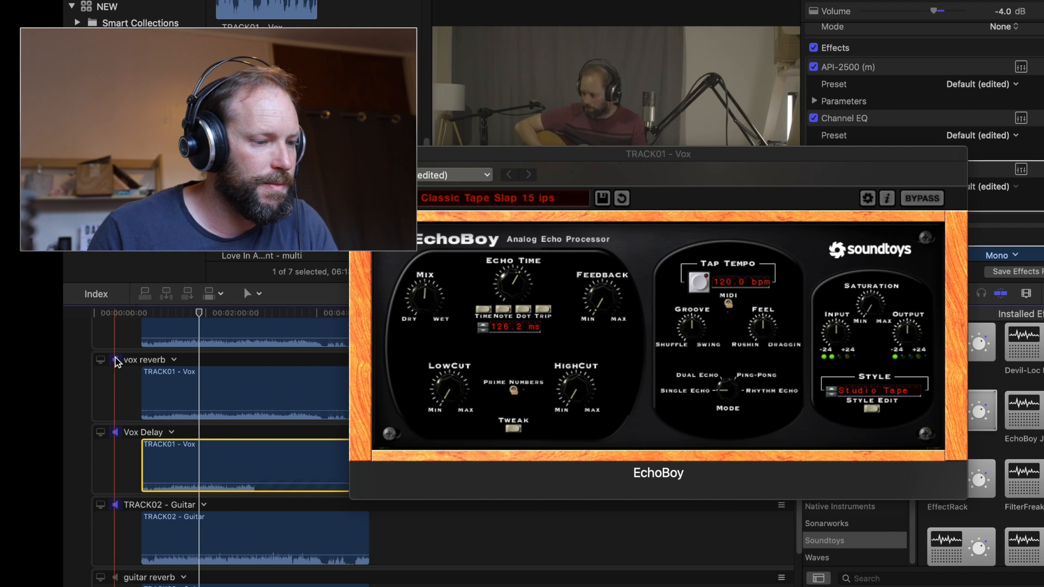
{"action": "left_click", "coordinate": [116, 506]}
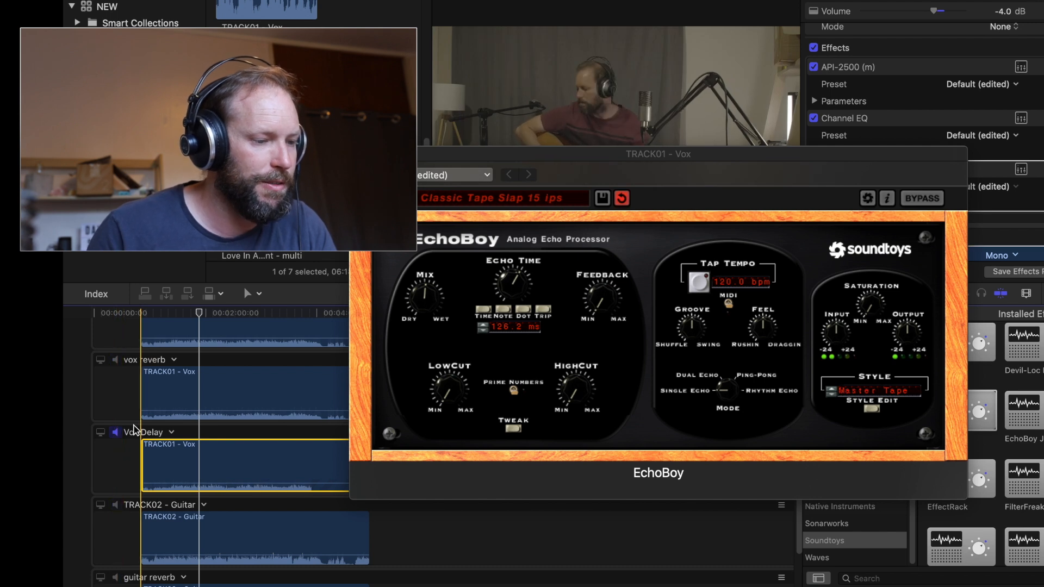
{"action": "scroll", "coordinate": [147, 389], "scroll_direction": "up", "scroll_amount": 3}
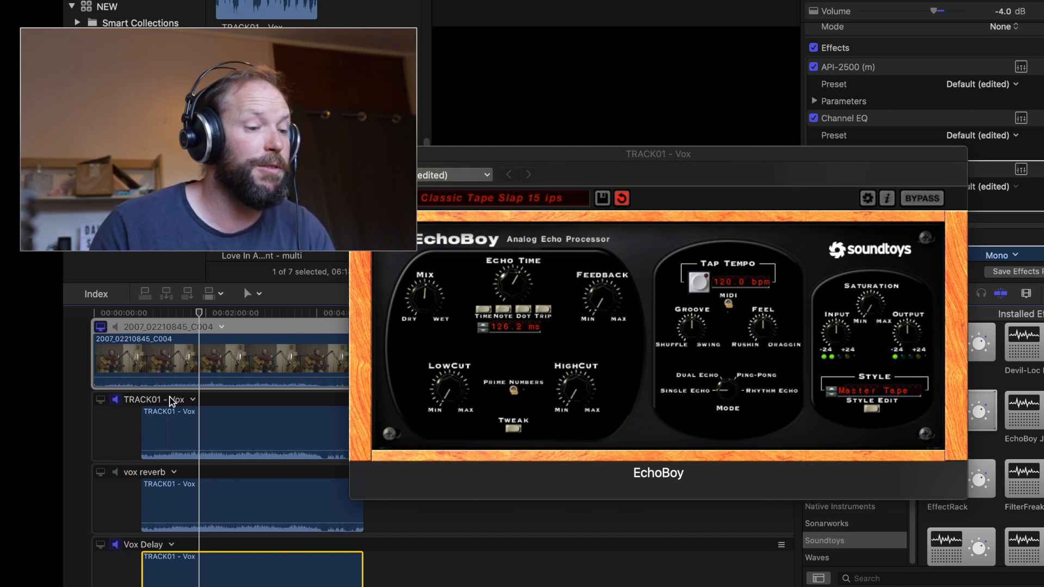
{"action": "left_click", "coordinate": [186, 313]}
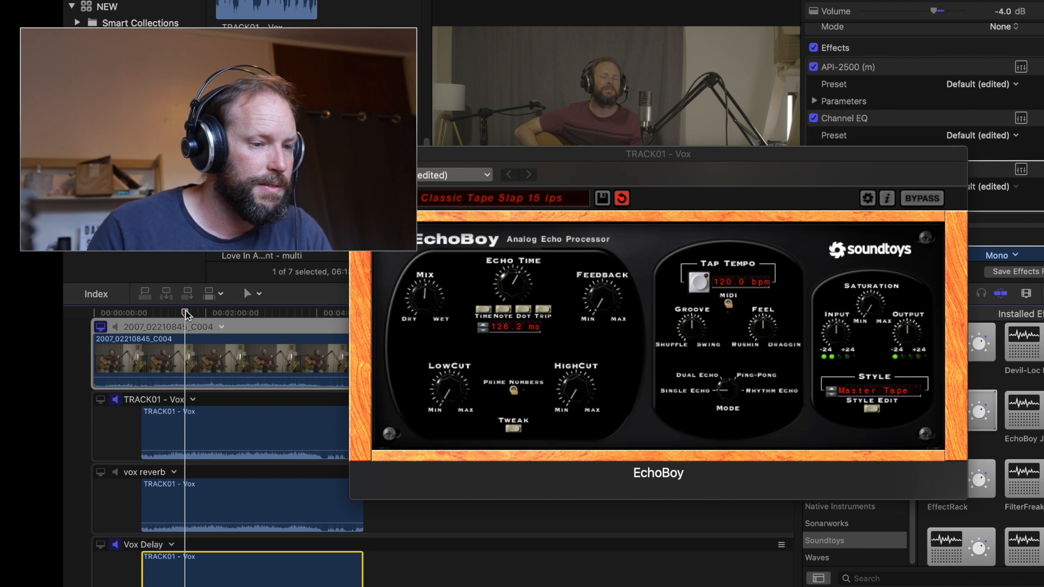
{"action": "key", "text": "space"}
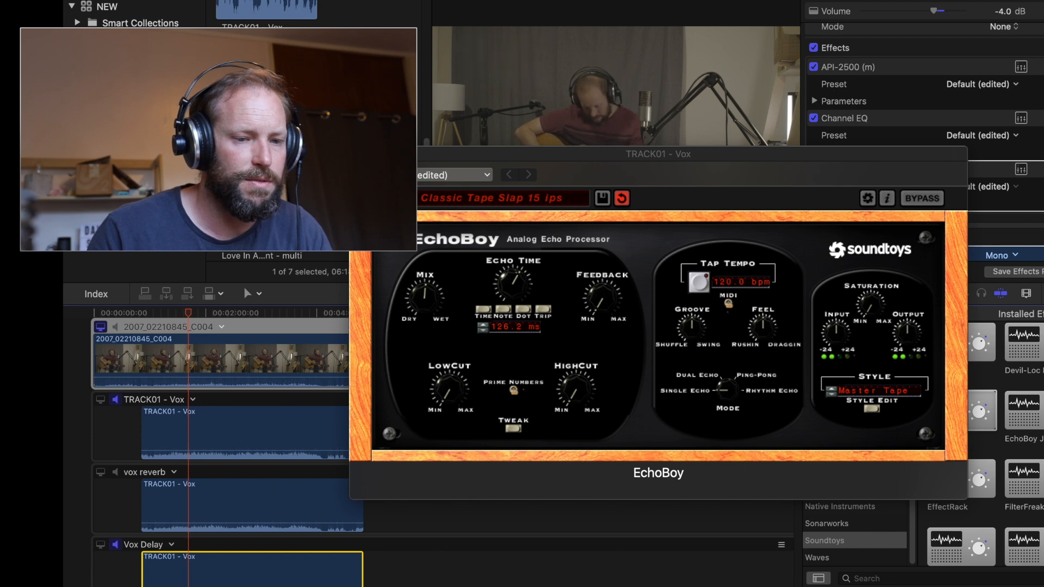
Step: Close the EchoBoy settings and lower the Vox Delay clip's volume to -20 dB during playback
{"action": "left_click", "coordinate": [359, 154]}
{"action": "scroll", "coordinate": [356, 239], "scroll_direction": "down", "scroll_amount": 1}
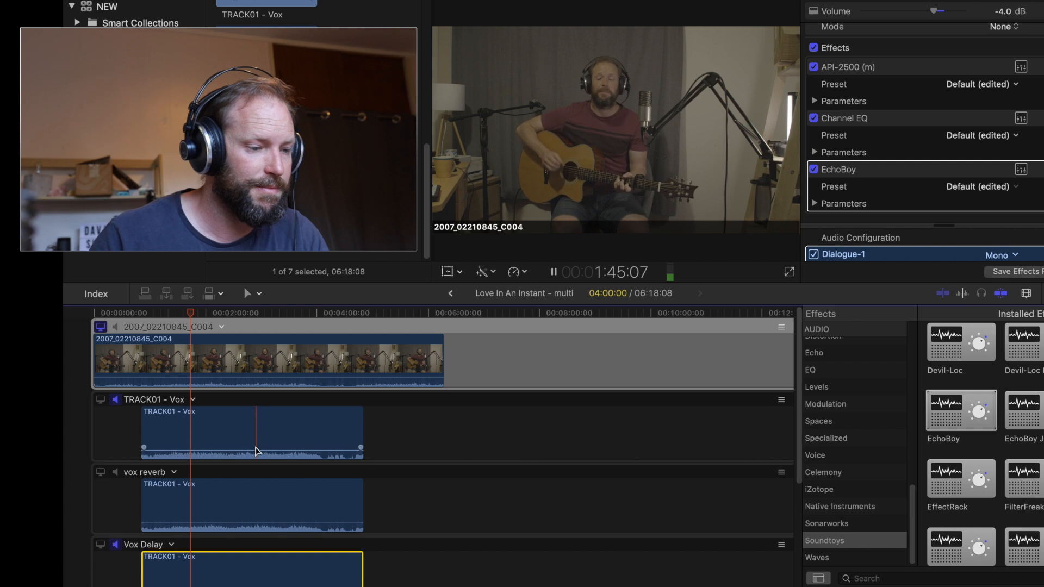
{"action": "scroll", "coordinate": [210, 566], "scroll_direction": "down", "scroll_amount": 5}
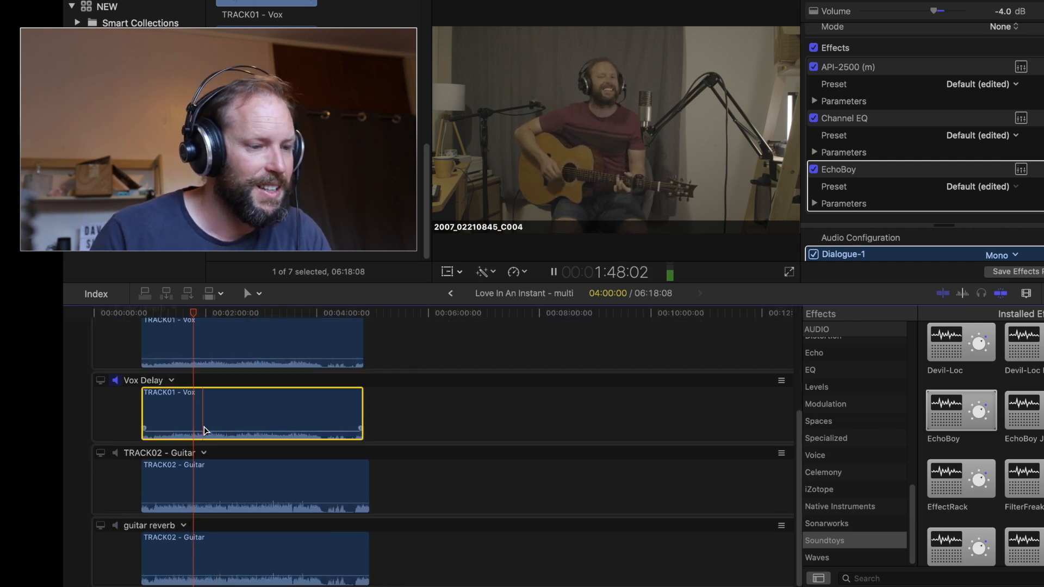
{"action": "mouse_move", "coordinate": [204, 432]}
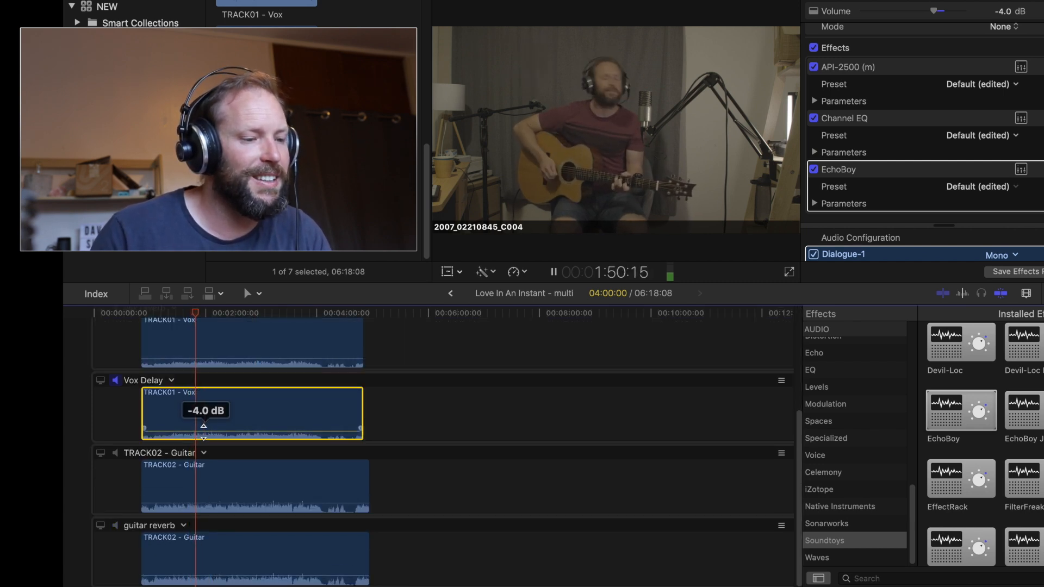
{"action": "left_click_drag", "start_coordinate": [203, 432], "coordinate": [203, 435]}
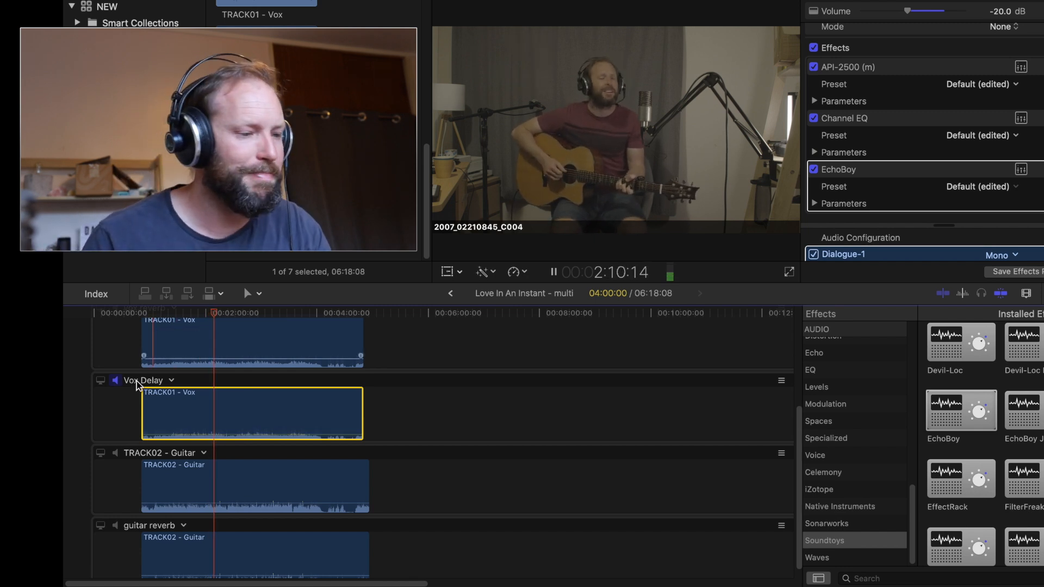
Step: Turn vox reverb monitoring back on, replay from about 1:58, and lower the vox reverb clip's volume to -18 dB
{"action": "scroll", "coordinate": [148, 374], "scroll_direction": "up", "scroll_amount": 2}
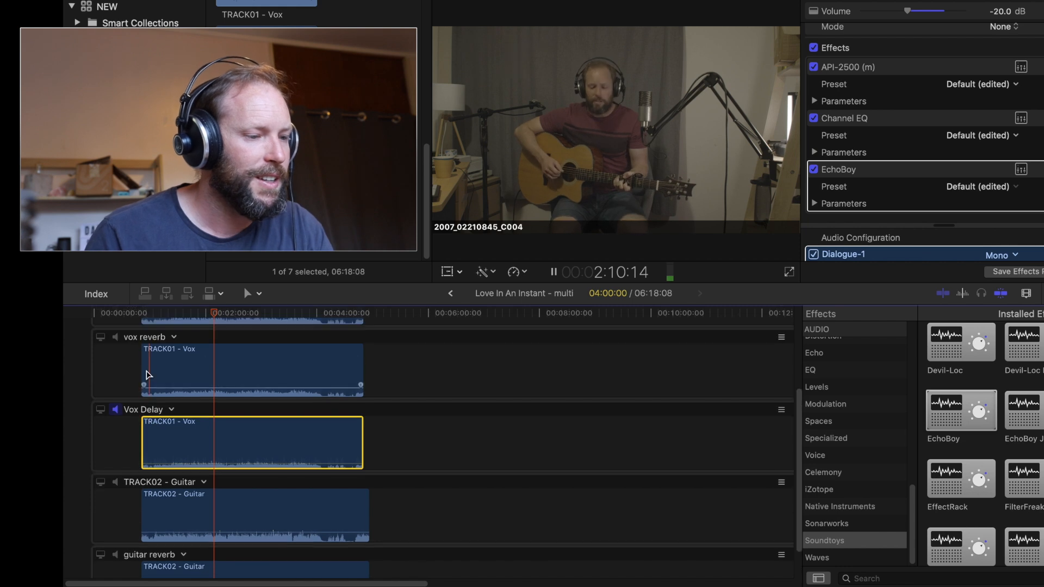
{"action": "left_click", "coordinate": [115, 337]}
{"action": "left_click_drag", "start_coordinate": [234, 387], "coordinate": [233, 386]}
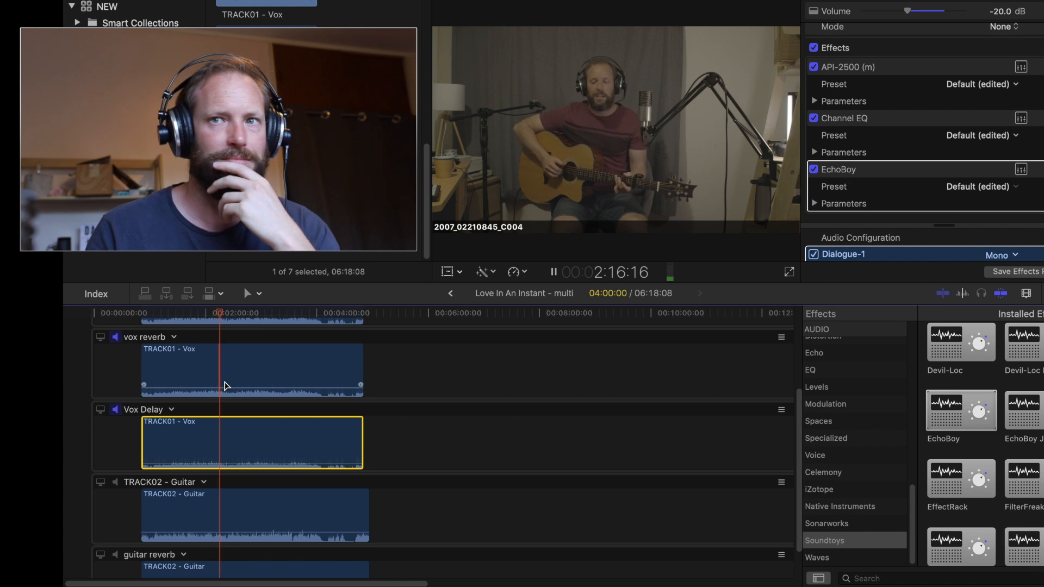
{"action": "key", "text": "space"}
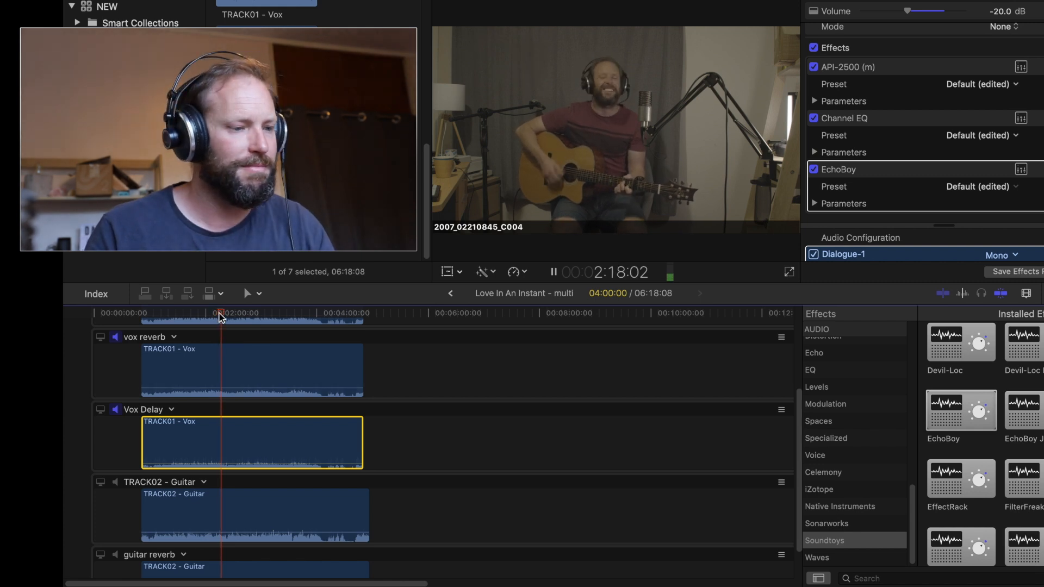
{"action": "left_click", "coordinate": [206, 317]}
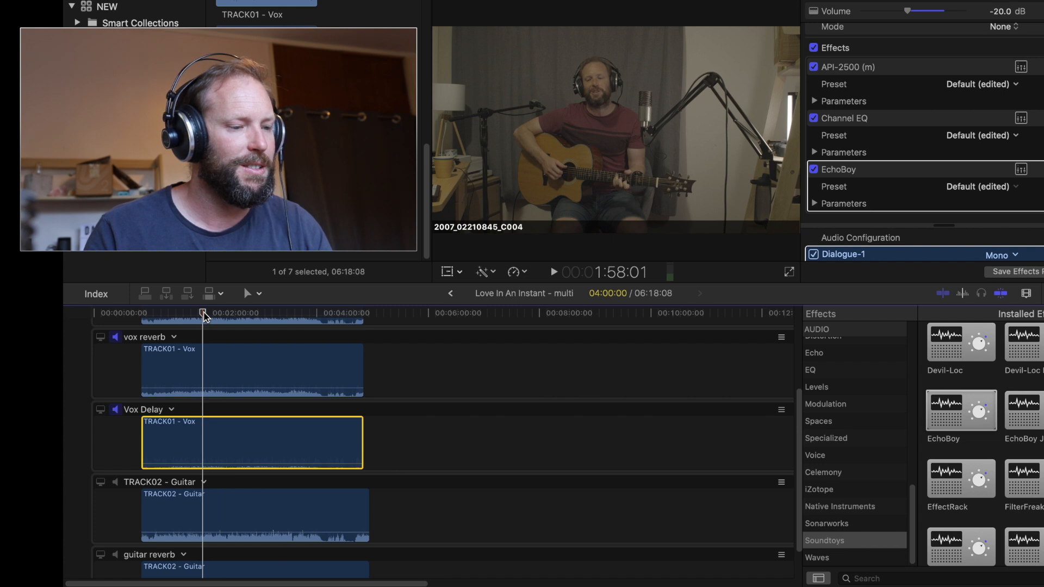
{"action": "key", "text": "space"}
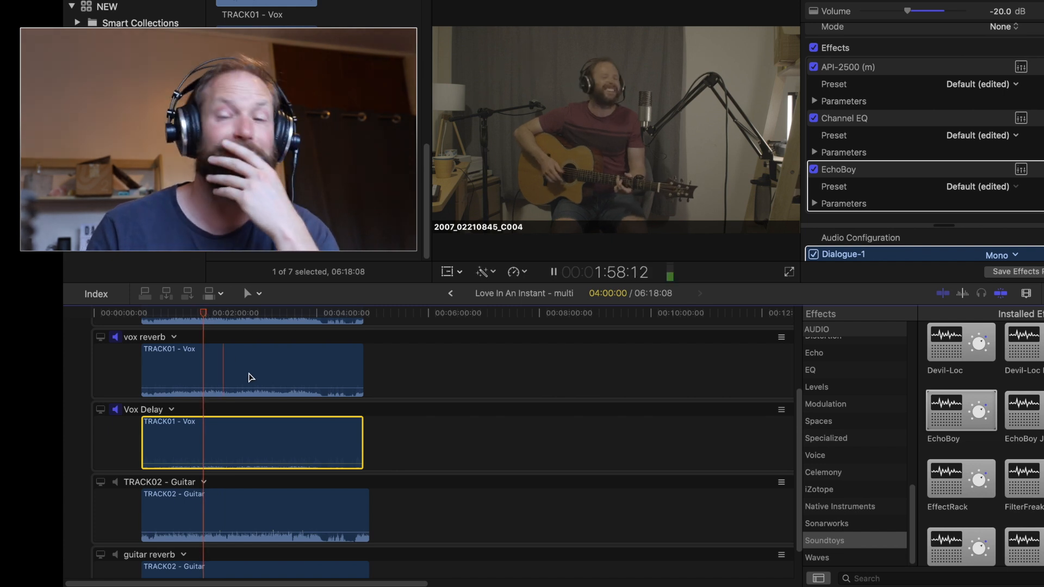
{"action": "left_click_drag", "start_coordinate": [223, 386], "coordinate": [223, 393]}
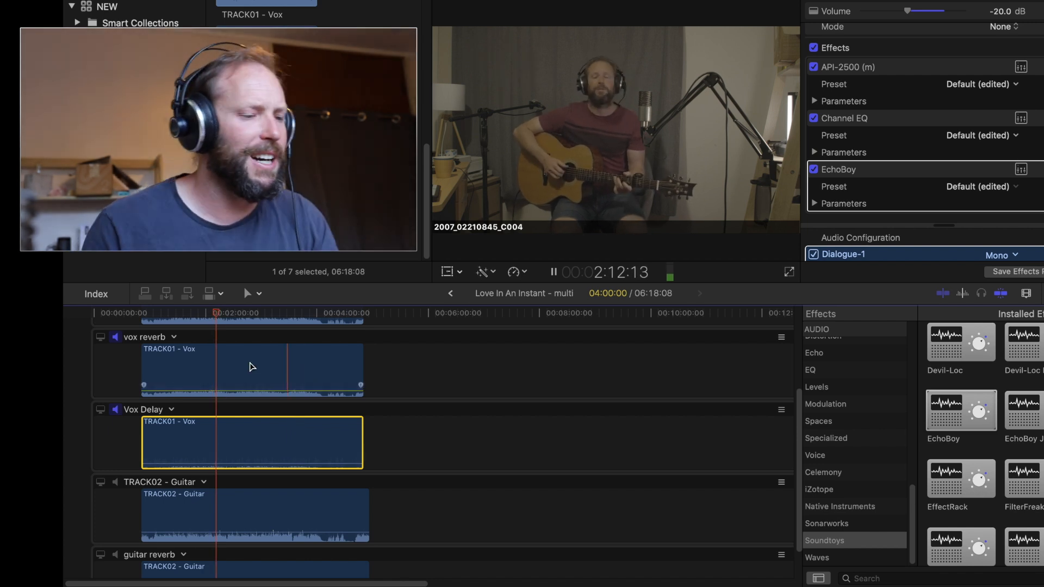
{"action": "key", "text": "space"}
Step: Turn on monitoring for TRACK02 - Guitar and guitar reverb, and paste only the Little Plate effect from the vox reverb clip onto guitar reverb
{"action": "left_click", "coordinate": [228, 367]}
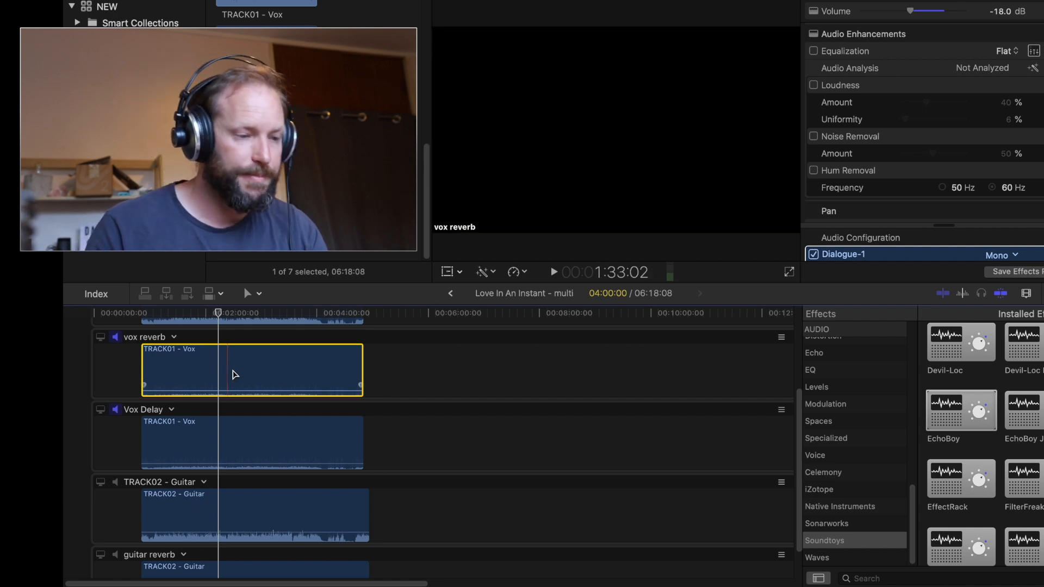
{"action": "scroll", "coordinate": [231, 372], "scroll_direction": "down", "scroll_amount": 2}
{"action": "left_click", "coordinate": [116, 442]}
{"action": "left_click", "coordinate": [116, 515]}
{"action": "left_click", "coordinate": [239, 548]}
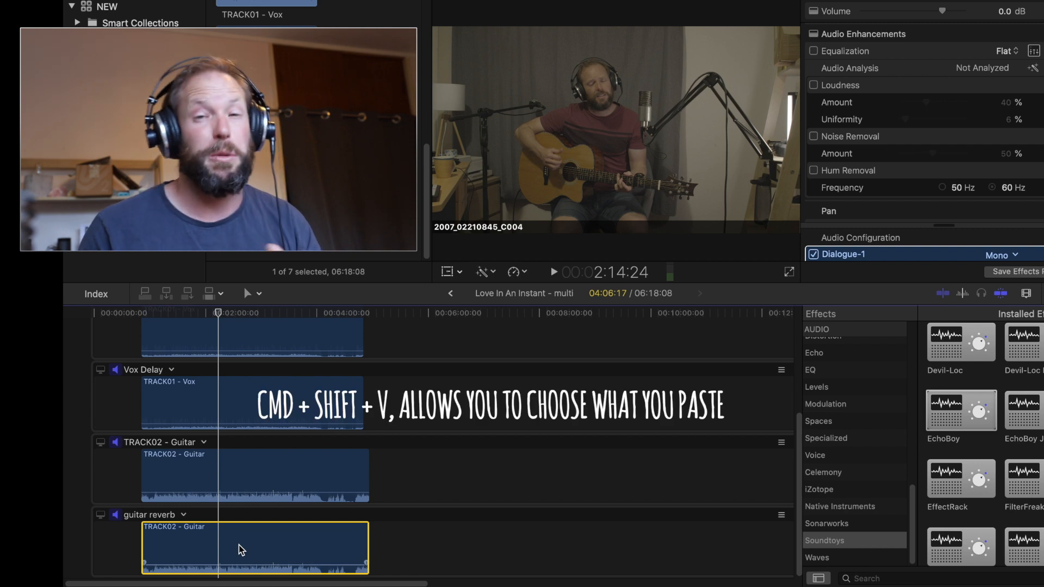
{"action": "key", "text": "super+shift+v"}
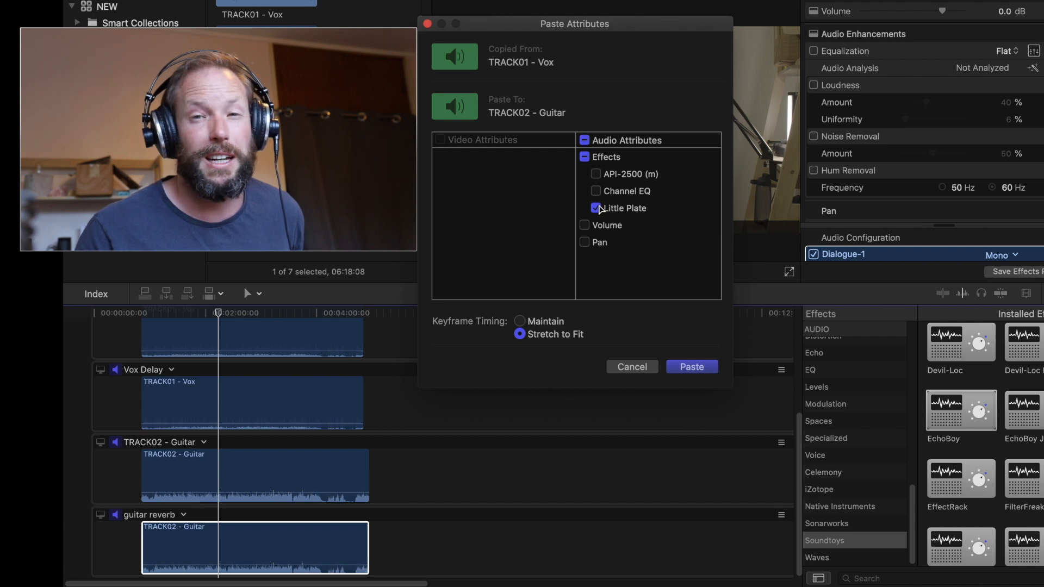
{"action": "left_click", "coordinate": [691, 366]}
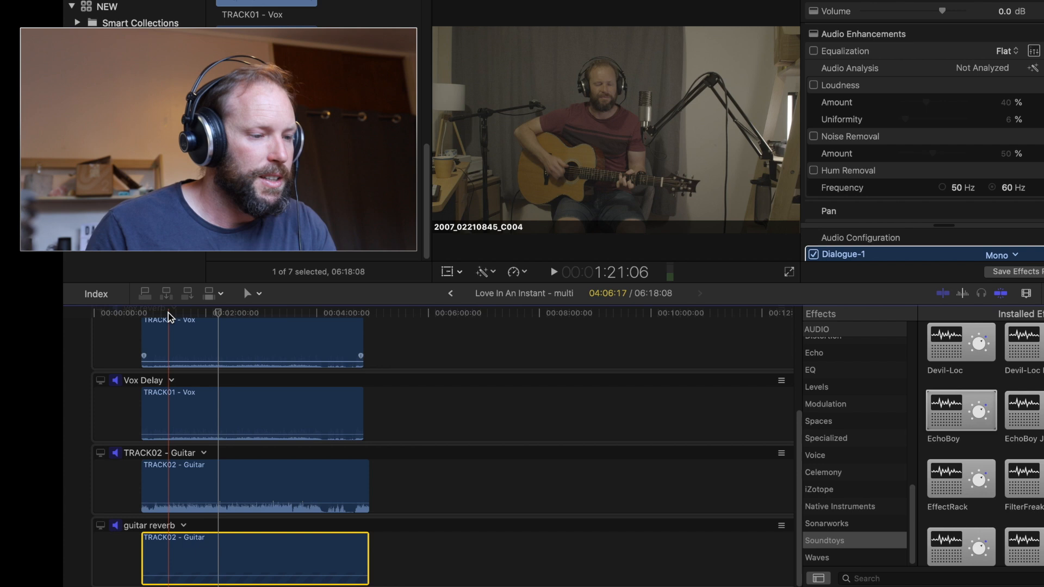
Step: Play the full mix from about 1:24 and lower the guitar reverb clip's volume to -16 dB
{"action": "scroll", "coordinate": [169, 338], "scroll_direction": "up", "scroll_amount": 5}
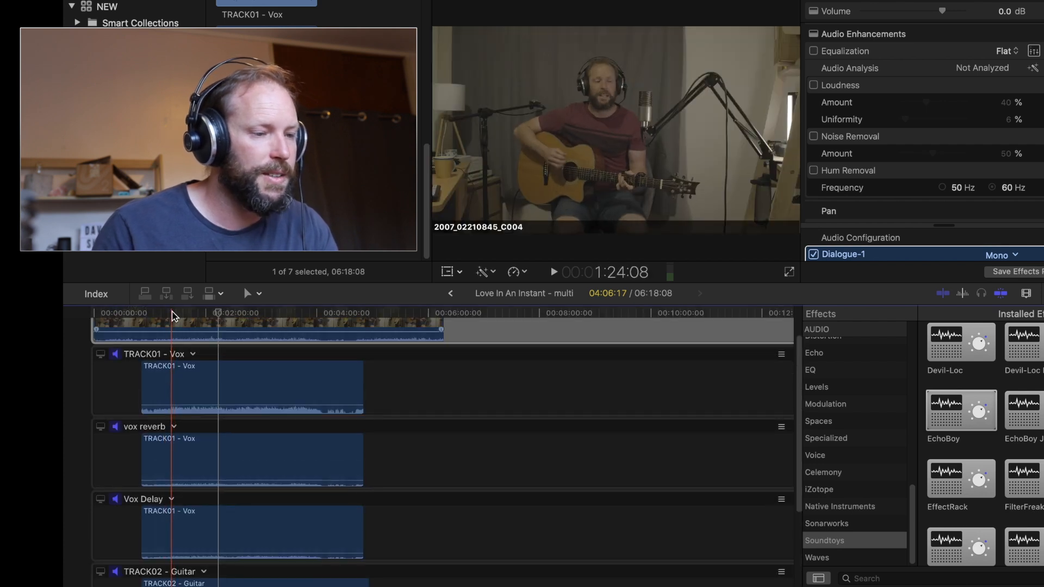
{"action": "left_click", "coordinate": [171, 312]}
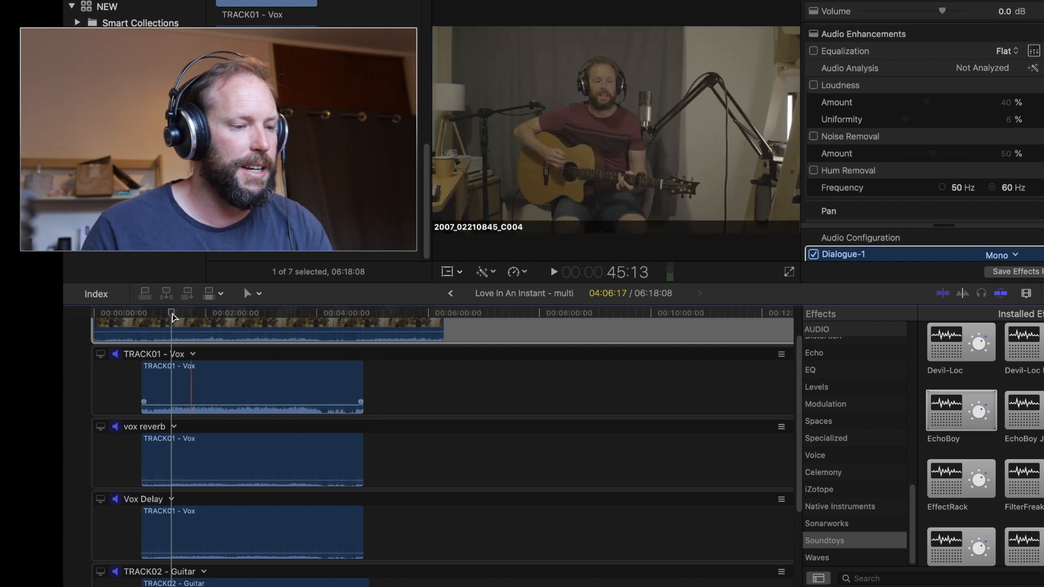
{"action": "scroll", "coordinate": [173, 320], "scroll_direction": "down", "scroll_amount": 4}
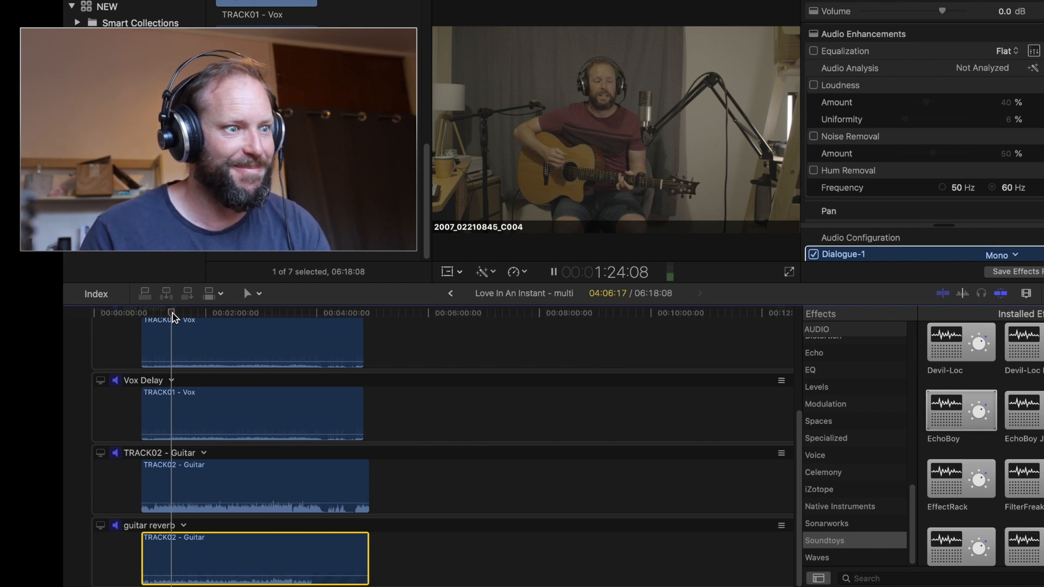
{"action": "key", "text": "space"}
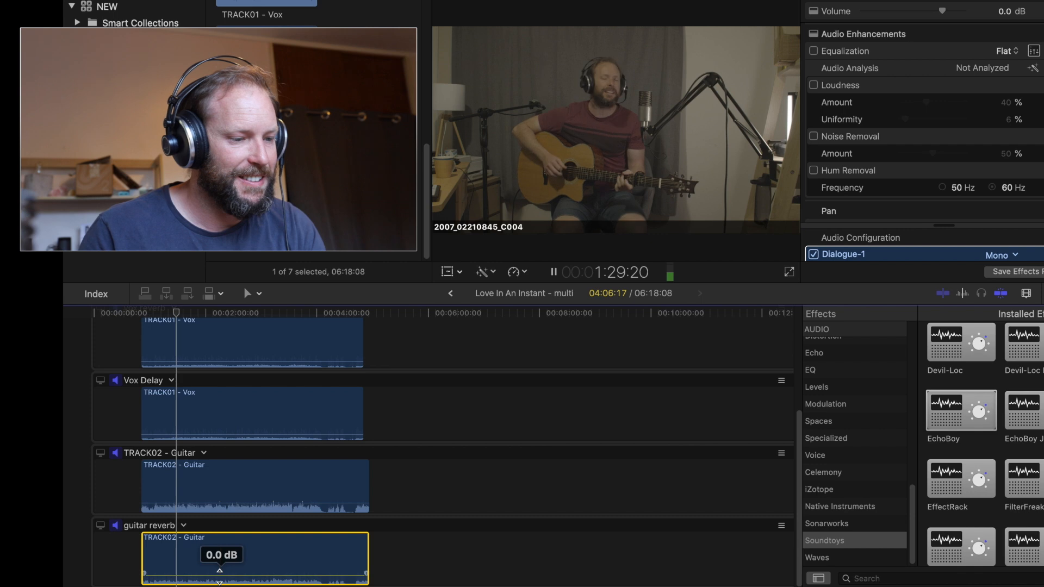
{"action": "left_click_drag", "start_coordinate": [221, 581], "coordinate": [196, 568]}
{"action": "scroll", "coordinate": [394, 487], "scroll_direction": "down", "scroll_amount": 2}
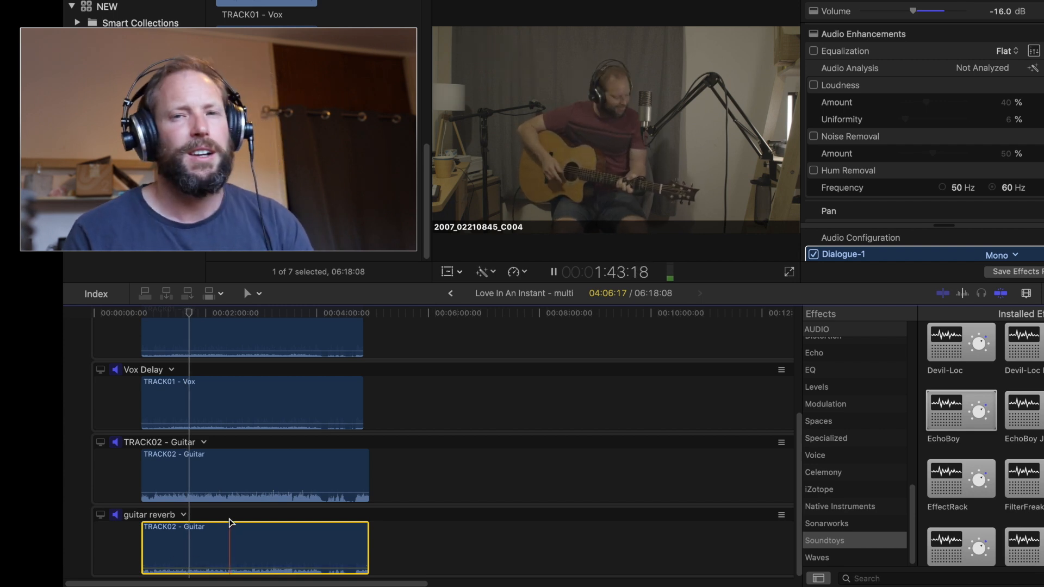
{"action": "key", "text": "space"}
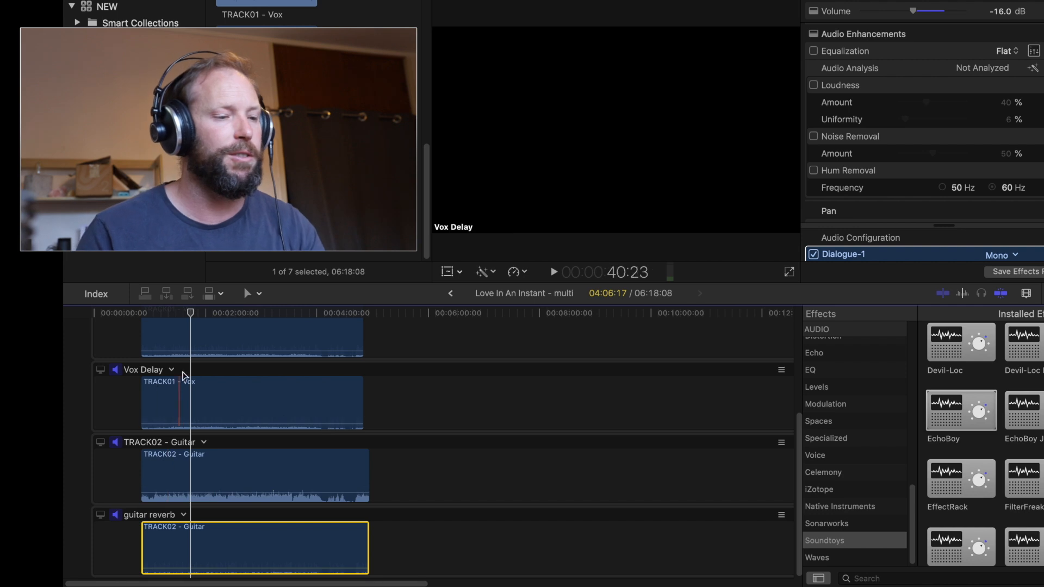
{"action": "key", "text": "space"}
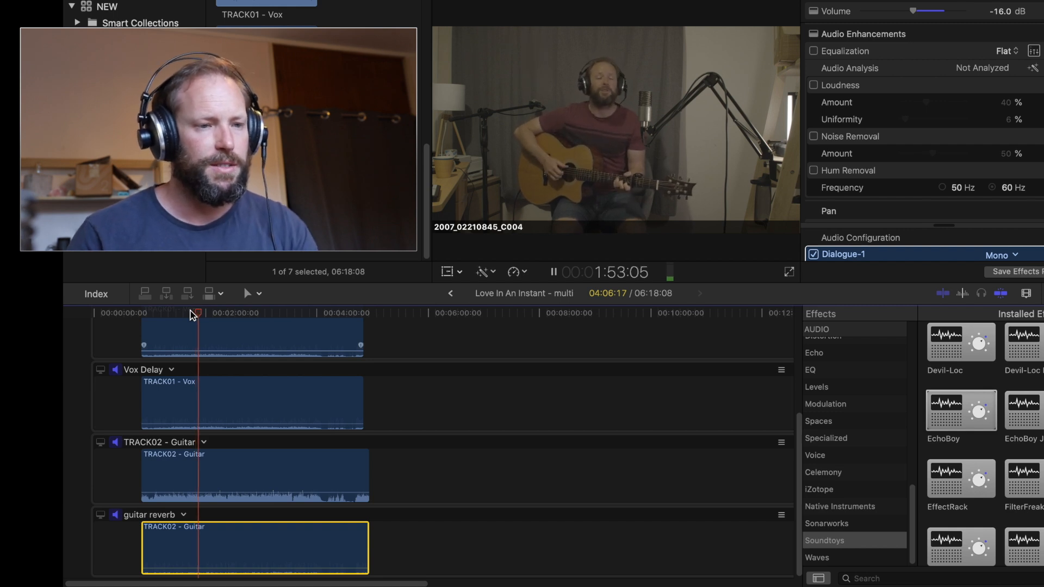
{"action": "key", "text": "space"}
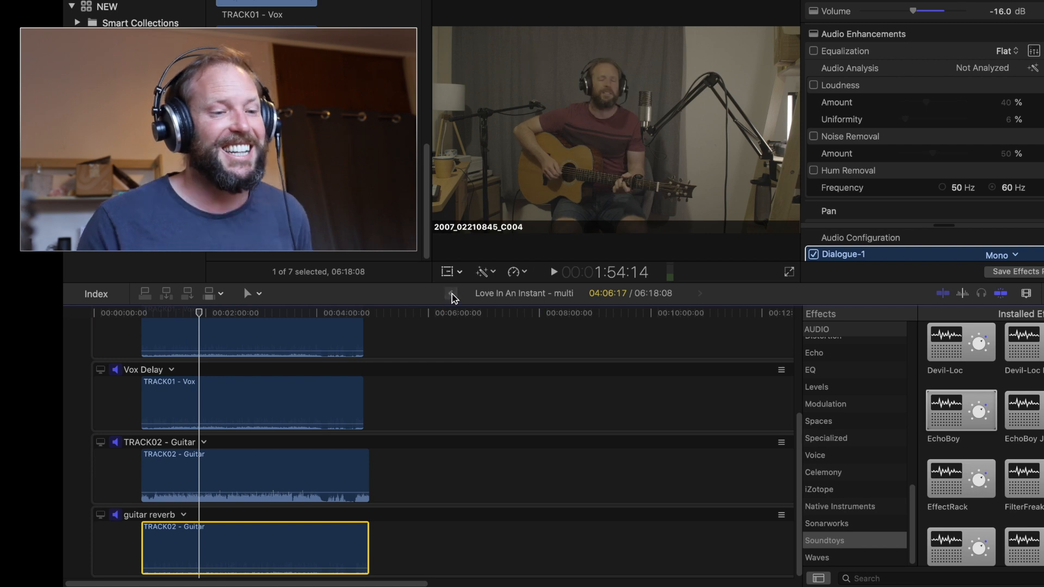
Step: Return to the individual tracking project, append the Love In An Instant multicam clip to its end, and shift the Look Grade layer over it
{"action": "left_click", "coordinate": [451, 294]}
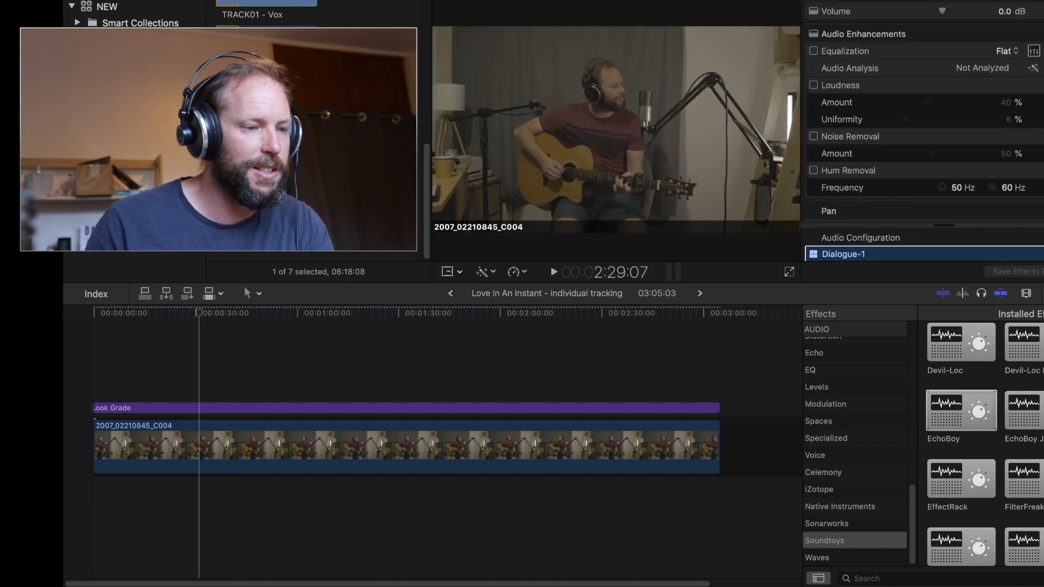
{"action": "left_click_drag", "start_coordinate": [267, 207], "coordinate": [737, 444]}
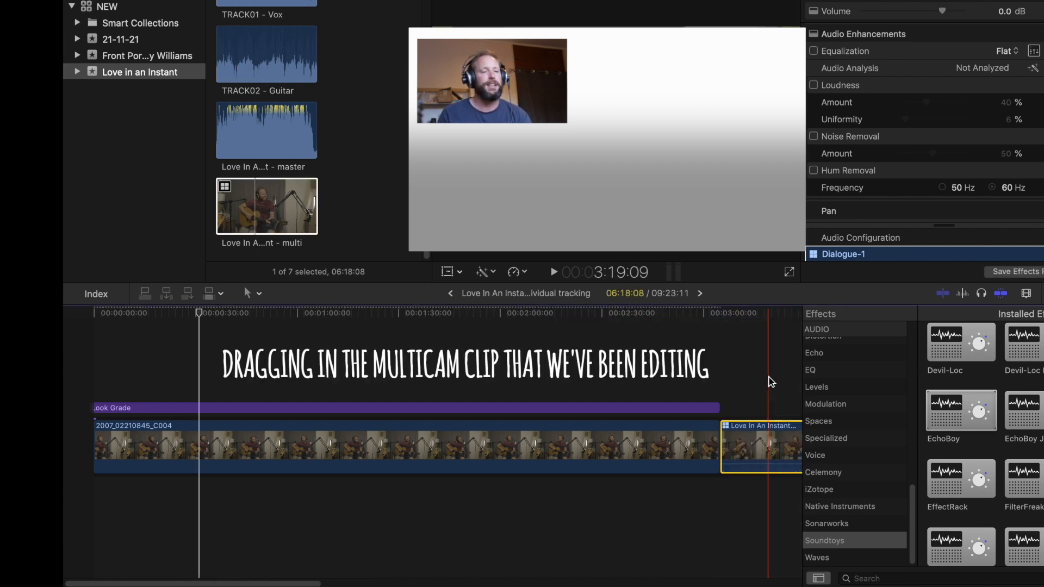
{"action": "left_click", "coordinate": [570, 407]}
{"action": "left_click_drag", "start_coordinate": [754, 397], "coordinate": [752, 388]}
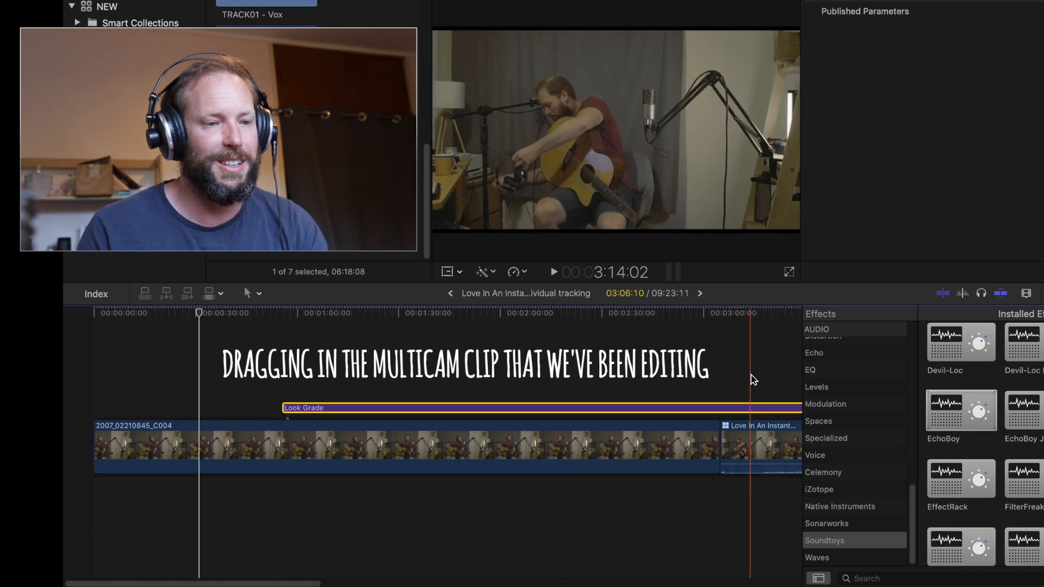
Step: Copy the 2007_02210845_C004 clip's attributes and paste its Cinema Grade effect, position and scale onto the Love In An Instant multicam clip
{"action": "left_click", "coordinate": [615, 441]}
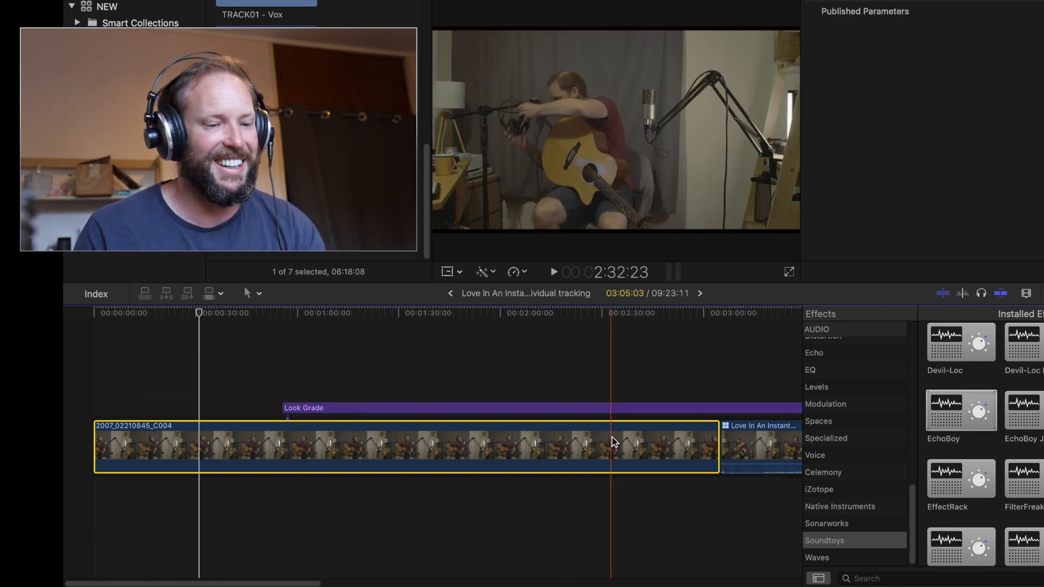
{"action": "left_click", "coordinate": [753, 438]}
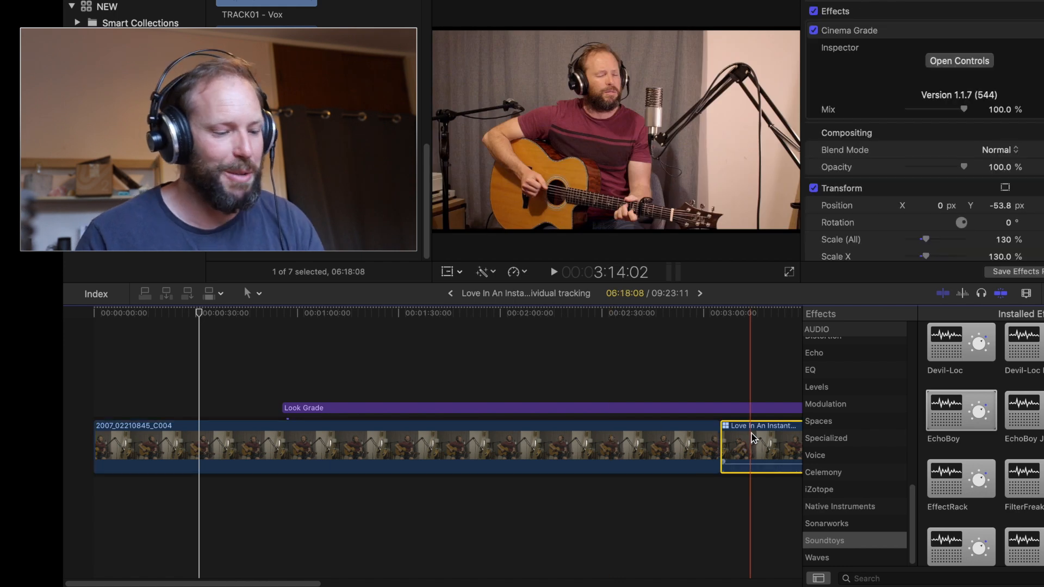
{"action": "key", "text": "ctrl+Tab"}
{"action": "key", "text": "super+shift+v"}
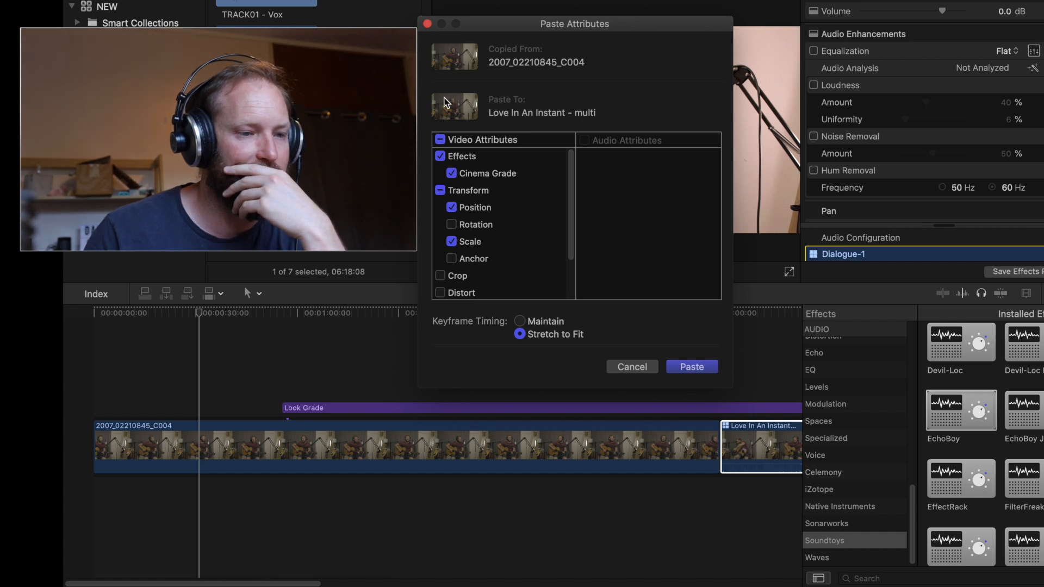
{"action": "scroll", "coordinate": [538, 233], "scroll_direction": "down", "scroll_amount": 3}
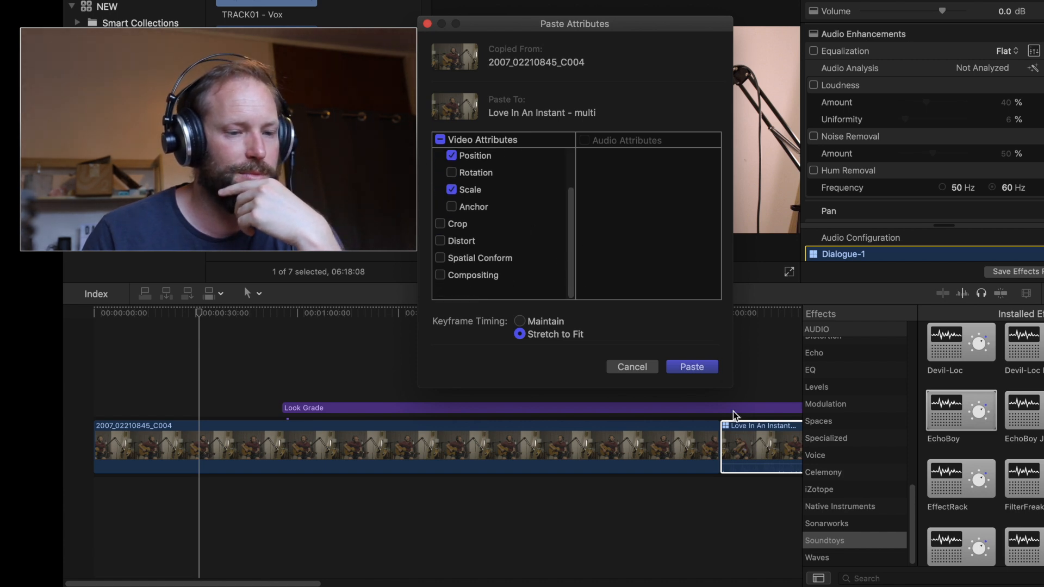
{"action": "left_click", "coordinate": [695, 368]}
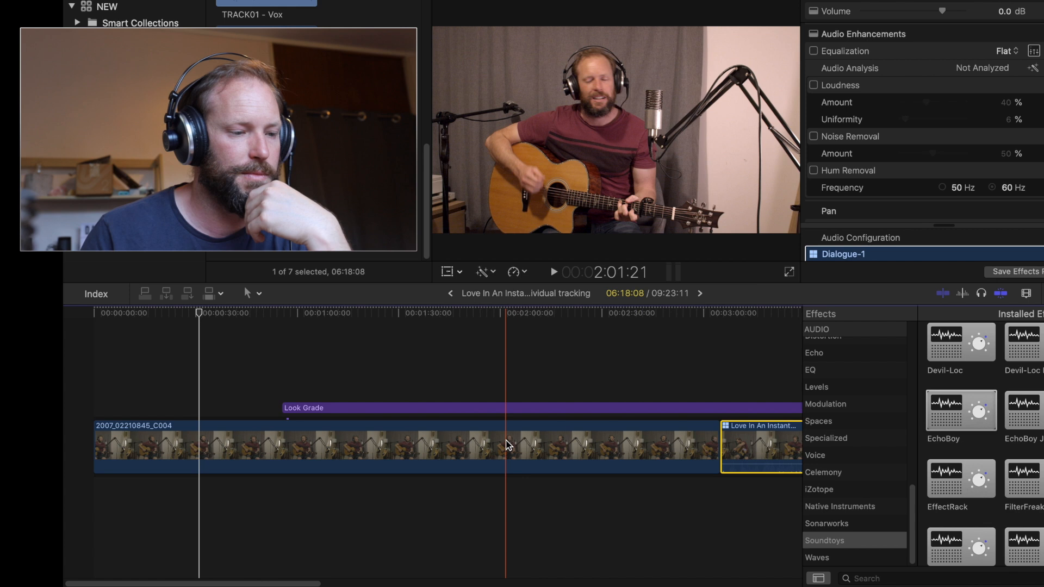
Step: Trim the Look Grade layer's start to the multicam clip's beginning, and delete the original 2007_02210845_C004 clip from the timeline
{"action": "left_click_drag", "start_coordinate": [294, 413], "coordinate": [722, 409]}
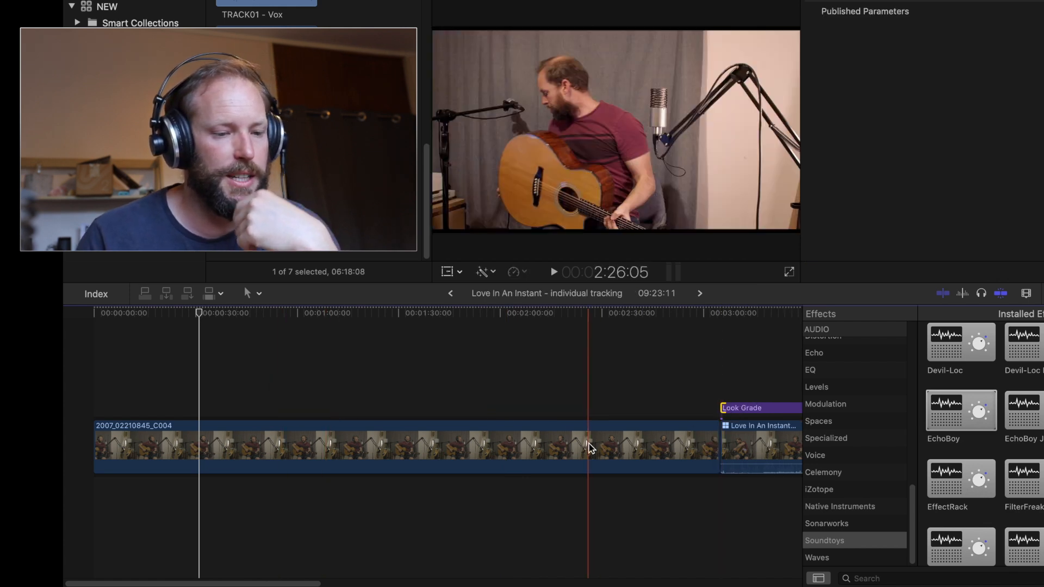
{"action": "left_click", "coordinate": [589, 442]}
{"action": "key", "text": "Delete"}
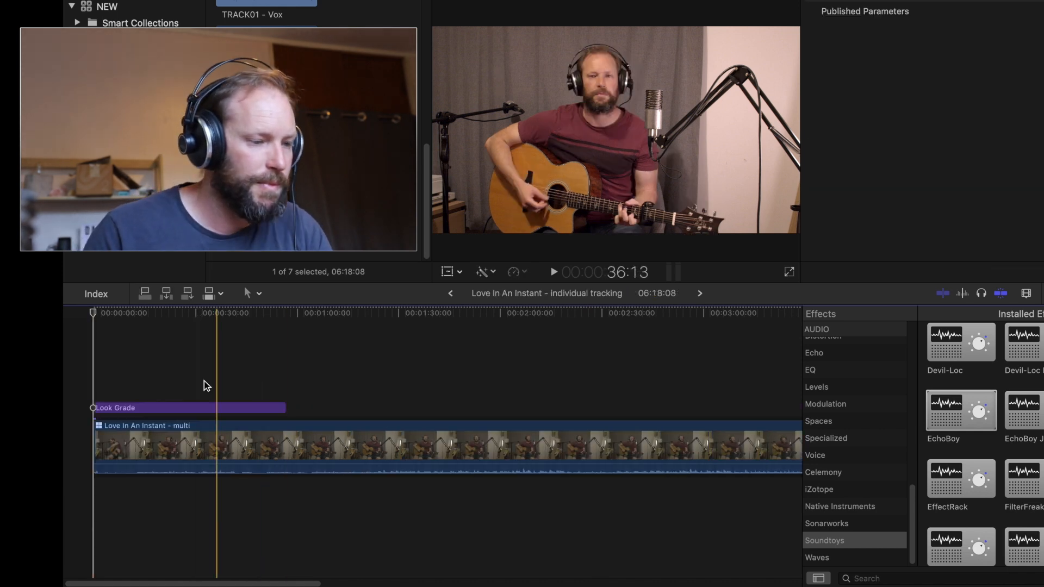
Step: Extend the Look Grade layer to the end of the multicam clip, and play the result from about 1:56
{"action": "key", "text": "shift+z"}
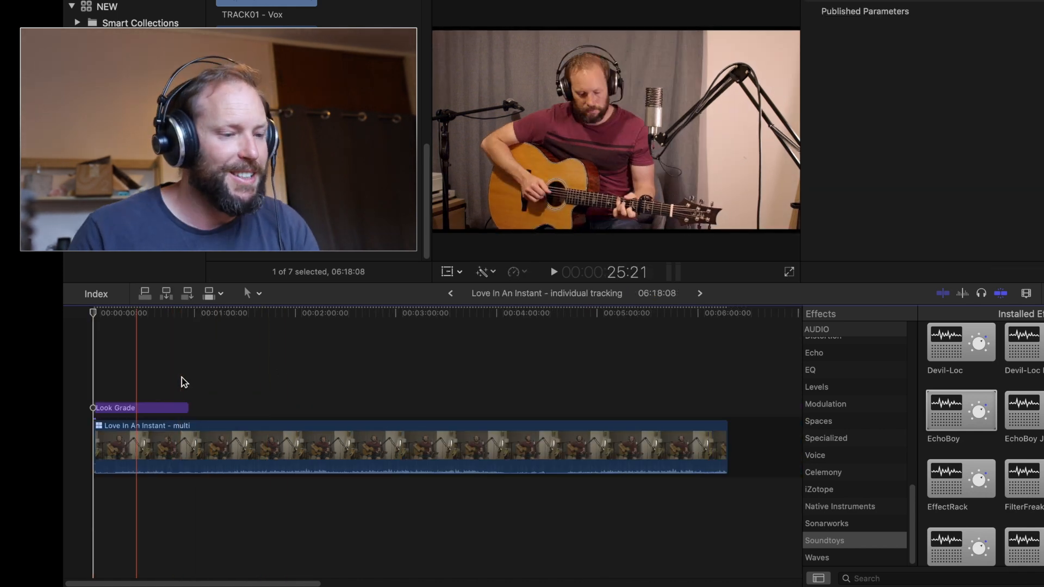
{"action": "left_click_drag", "start_coordinate": [188, 407], "coordinate": [726, 414]}
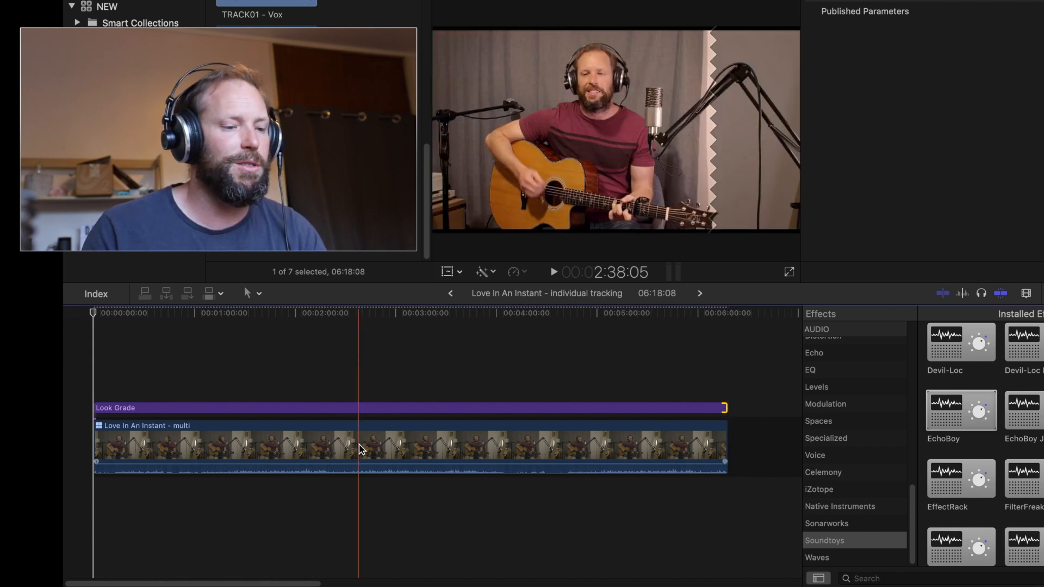
{"action": "left_click", "coordinate": [364, 447]}
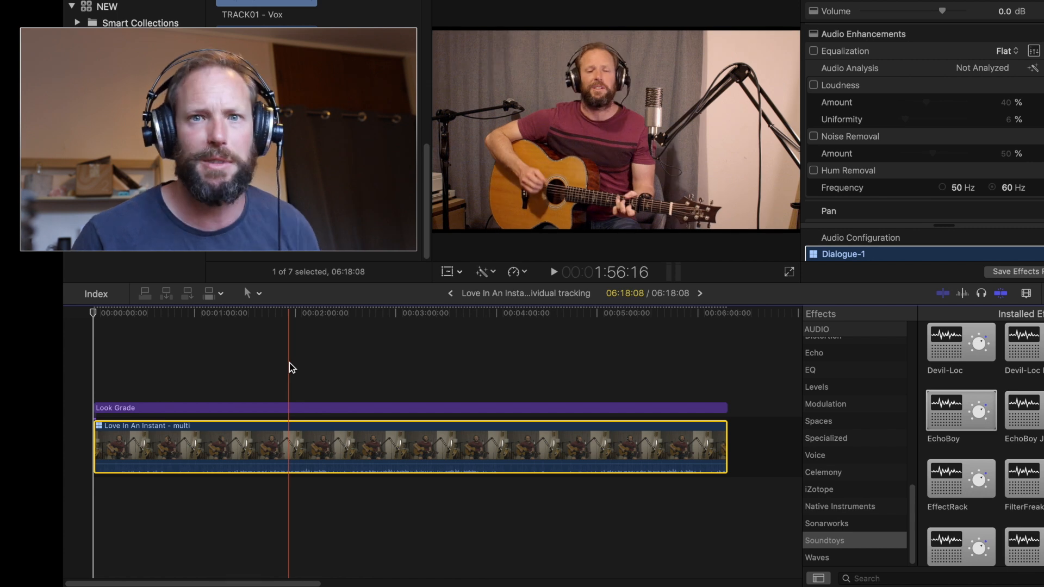
{"action": "key", "text": "space"}
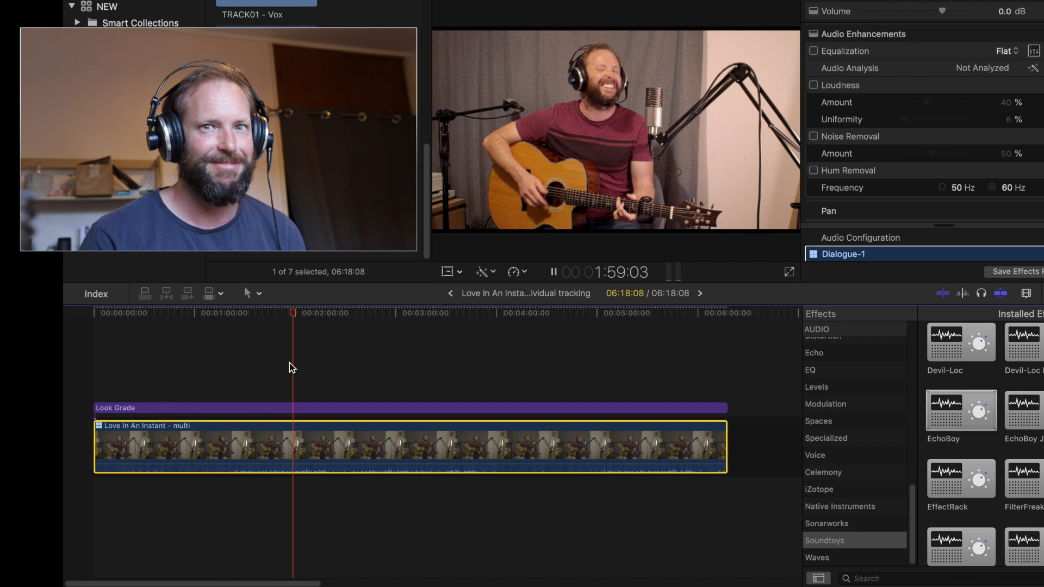
{"action": "key", "text": "space"}
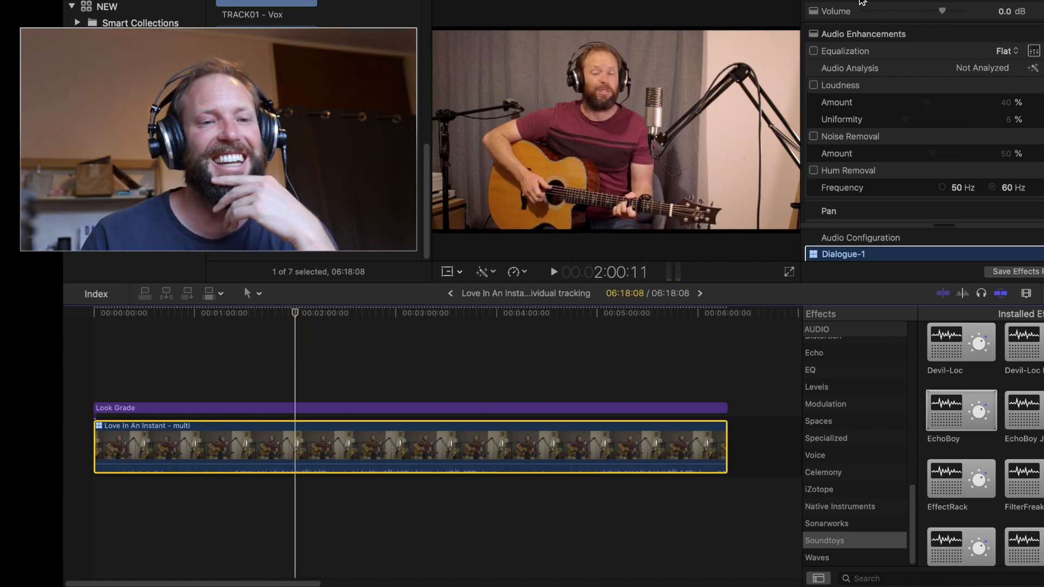
Step: Enlarge the audio configuration area for the multicam clip and disable the 2007_02210845_C004 camera angle's audio
{"action": "scroll", "coordinate": [931, 119], "scroll_direction": "down", "scroll_amount": 3}
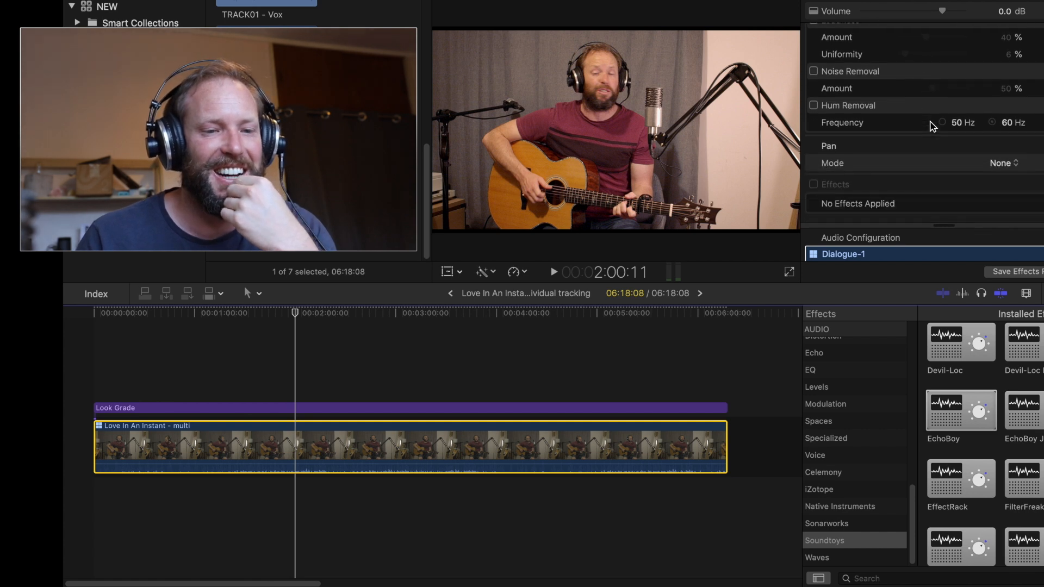
{"action": "left_click_drag", "start_coordinate": [946, 224], "coordinate": [949, 43]}
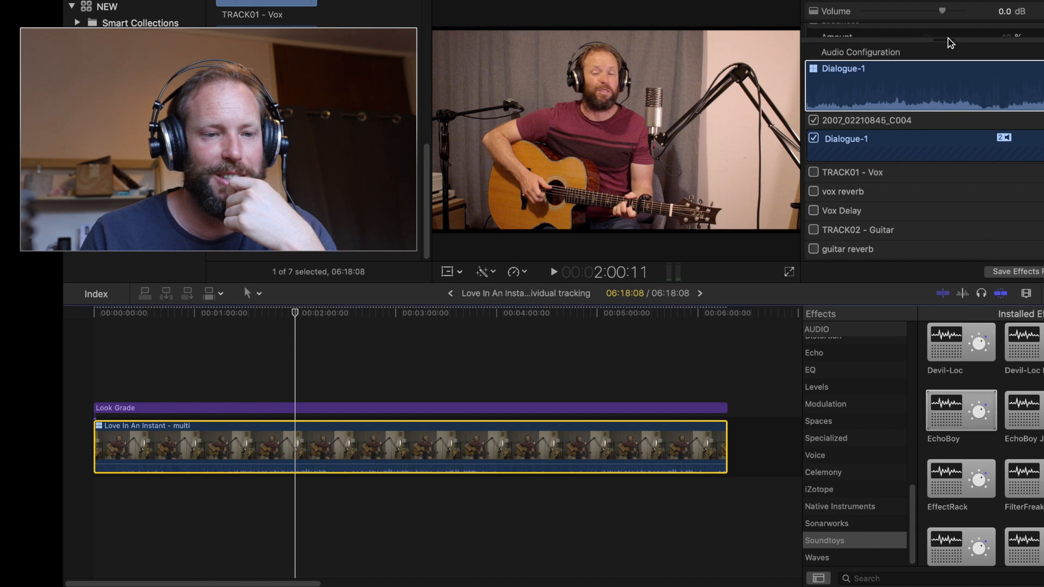
{"action": "left_click", "coordinate": [818, 140]}
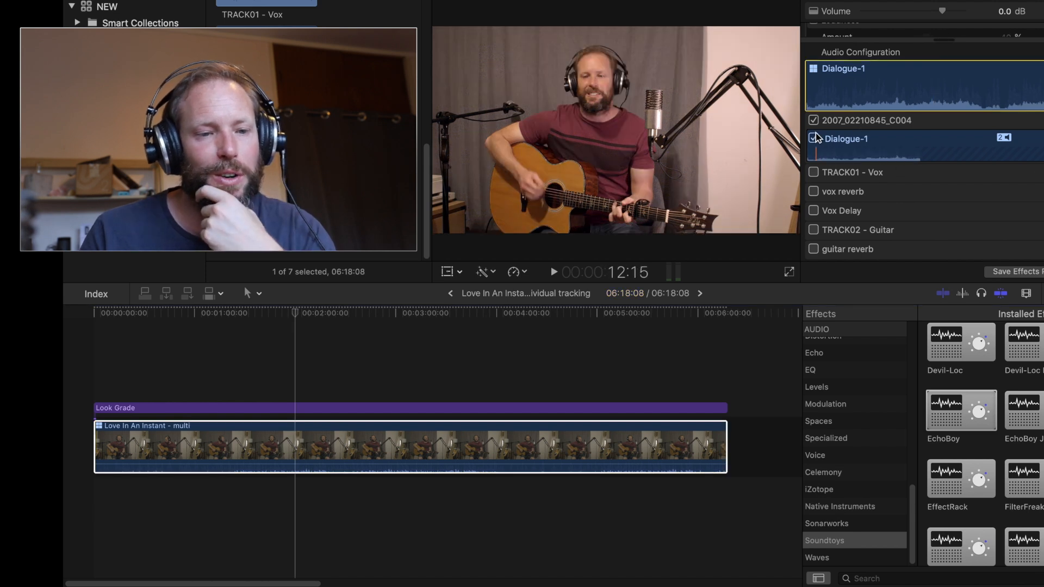
{"action": "left_click", "coordinate": [814, 139]}
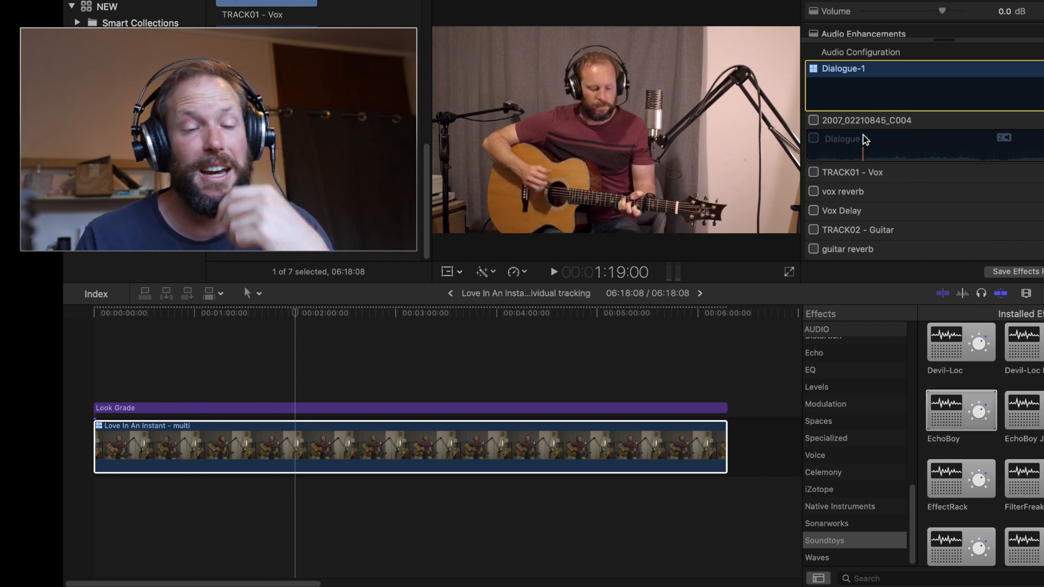
Step: Enable the multicam clip's TRACK01 - Vox, vox reverb, Vox Delay, TRACK02 - Guitar and guitar reverb audio angles
{"action": "left_click", "coordinate": [814, 172]}
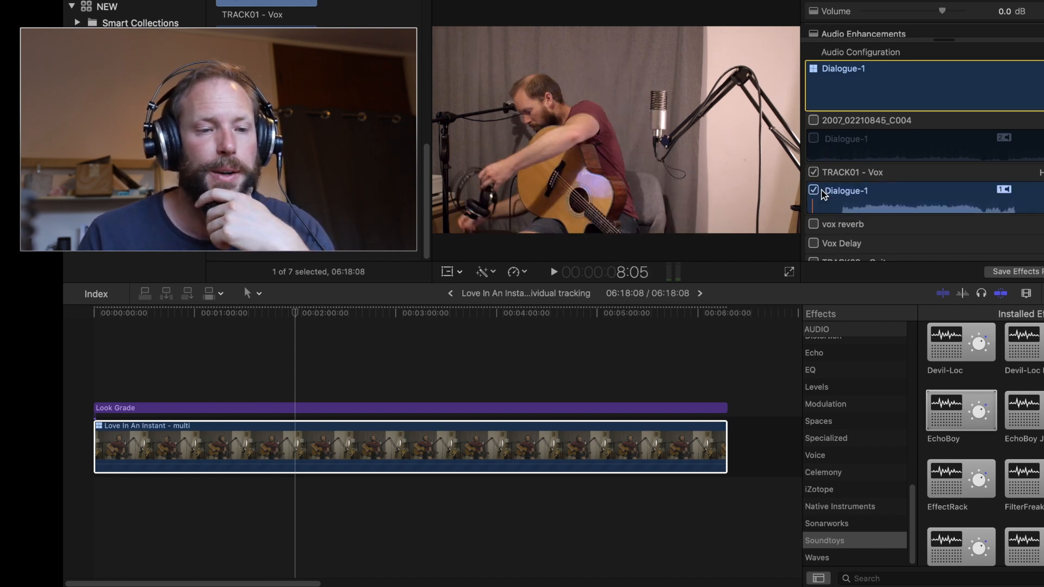
{"action": "left_click", "coordinate": [814, 224]}
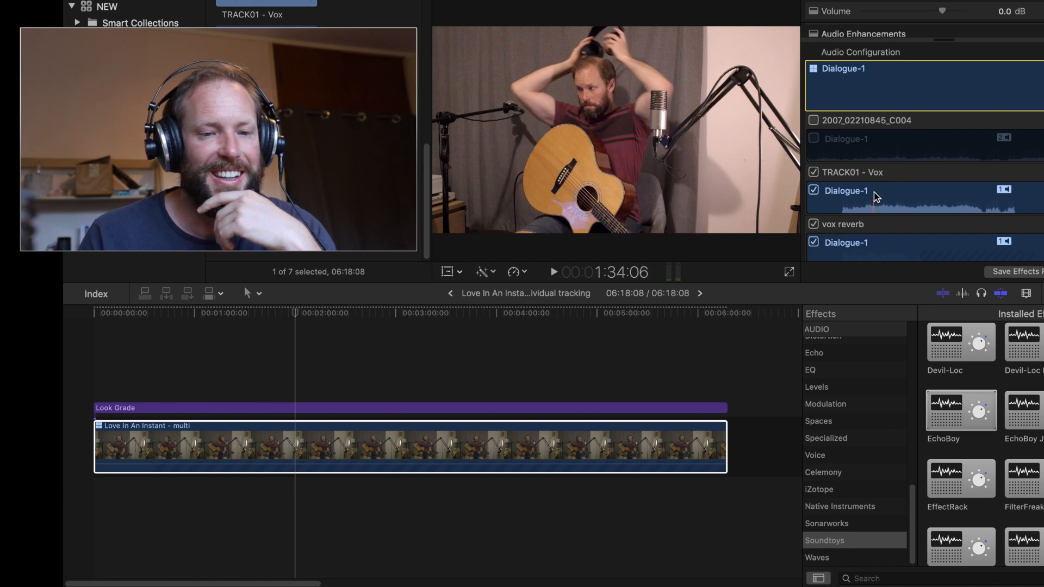
{"action": "scroll", "coordinate": [876, 201], "scroll_direction": "down", "scroll_amount": 3}
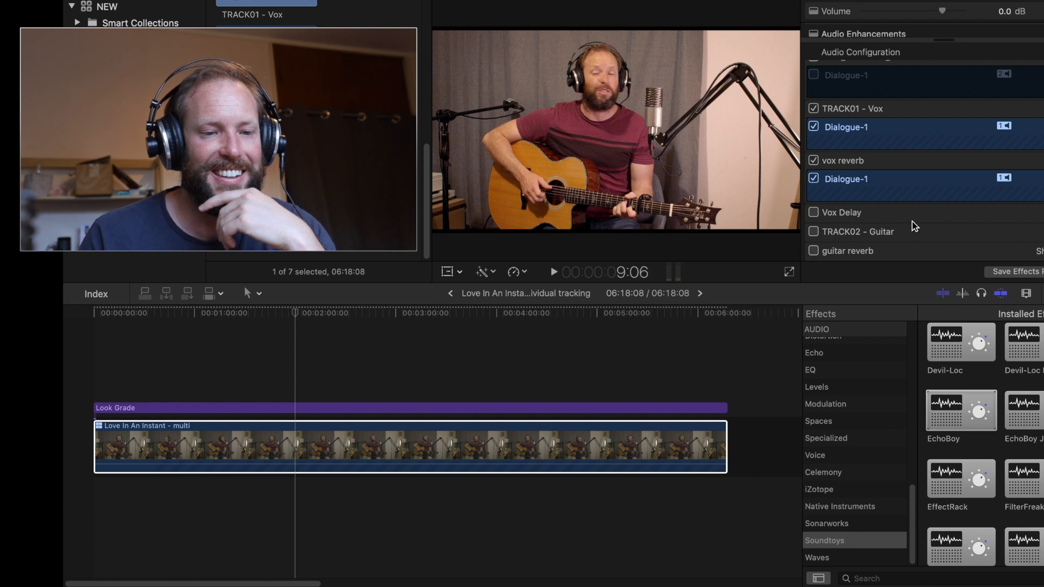
{"action": "left_click", "coordinate": [814, 213]}
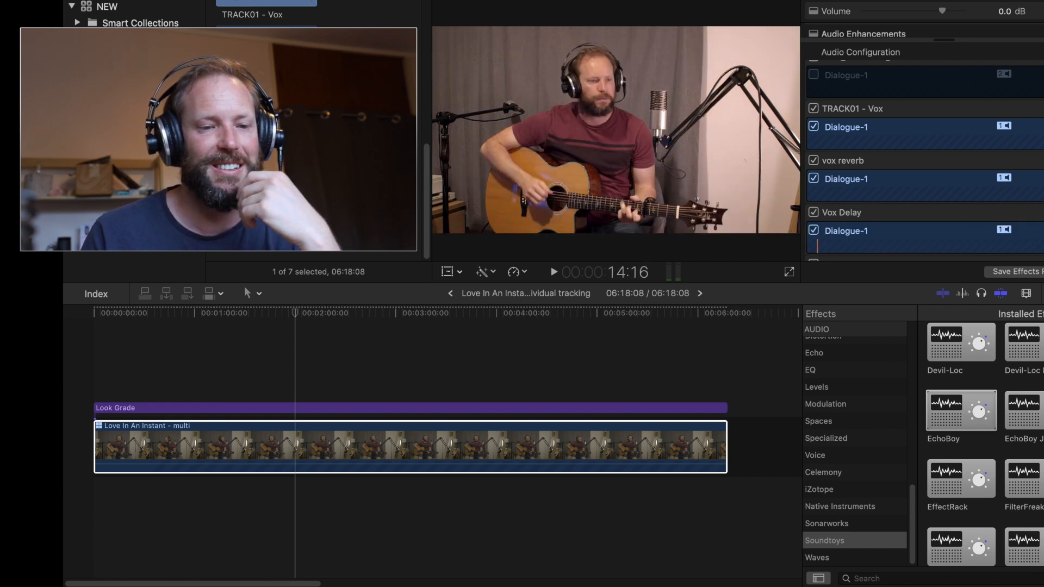
{"action": "scroll", "coordinate": [870, 163], "scroll_direction": "down", "scroll_amount": 2}
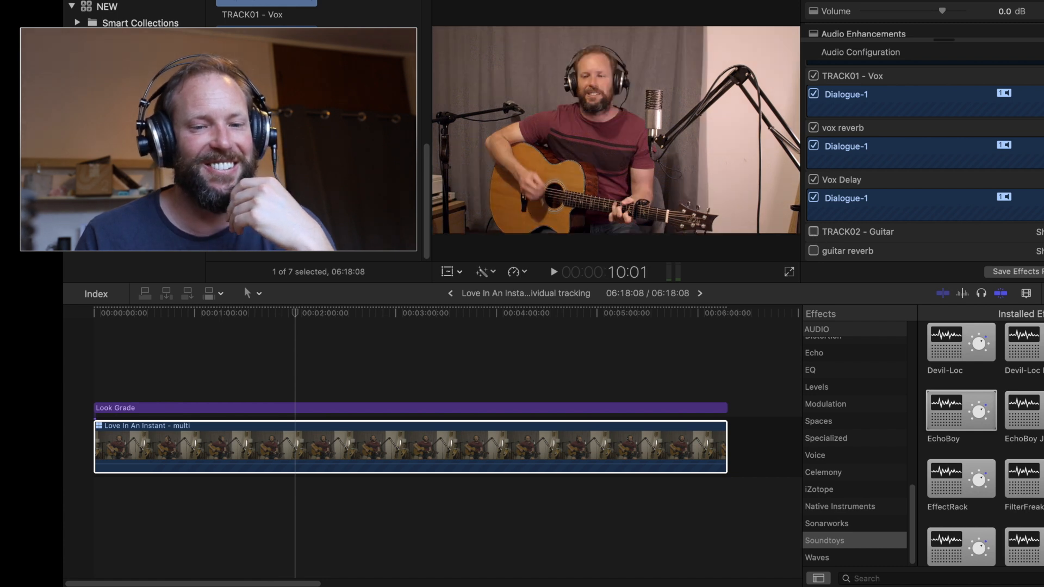
{"action": "left_click", "coordinate": [814, 231]}
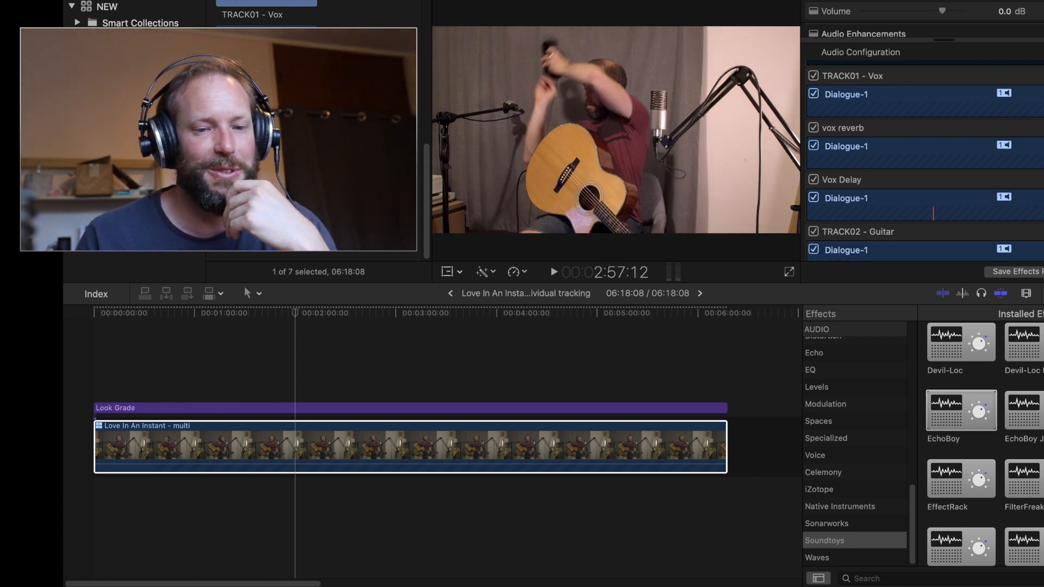
{"action": "scroll", "coordinate": [815, 250], "scroll_direction": "down", "scroll_amount": 2}
{"action": "left_click", "coordinate": [815, 251]}
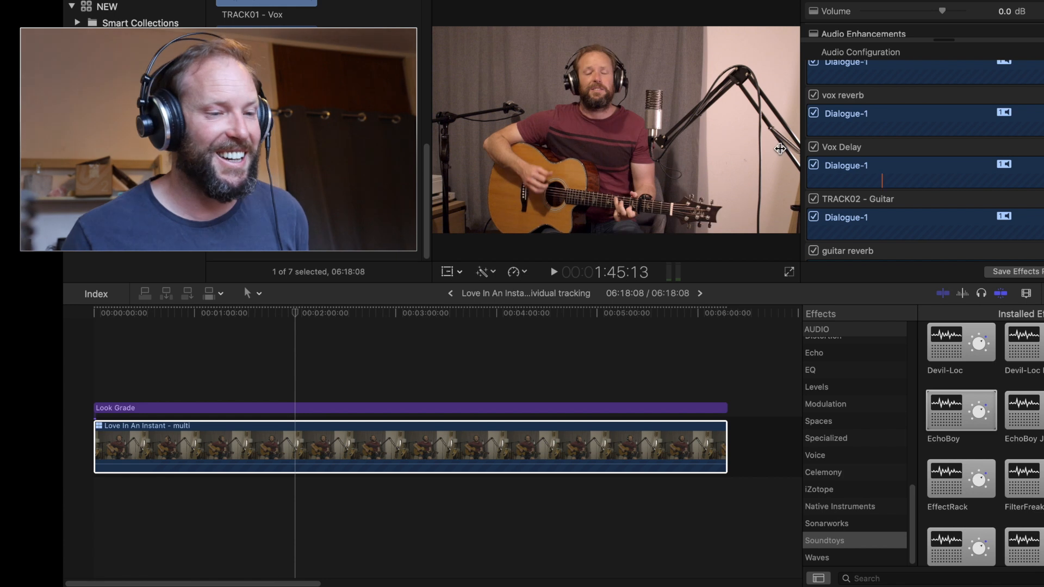
{"action": "left_click", "coordinate": [741, 378]}
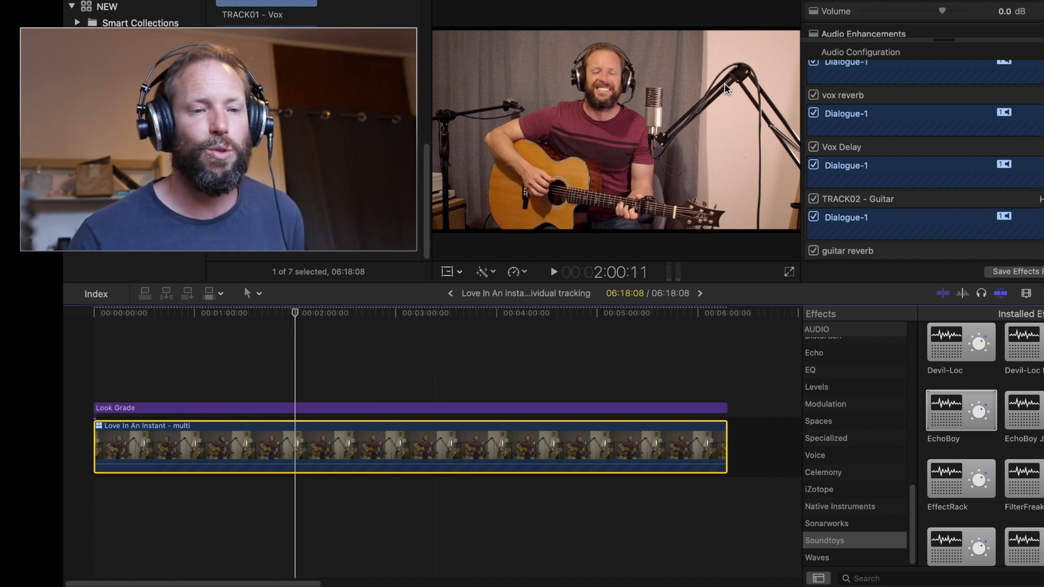
Step: Shrink the audio configuration area and play the combined mix from about 1:29
{"action": "left_click_drag", "start_coordinate": [943, 40], "coordinate": [936, 191]}
{"action": "left_click", "coordinate": [303, 382]}
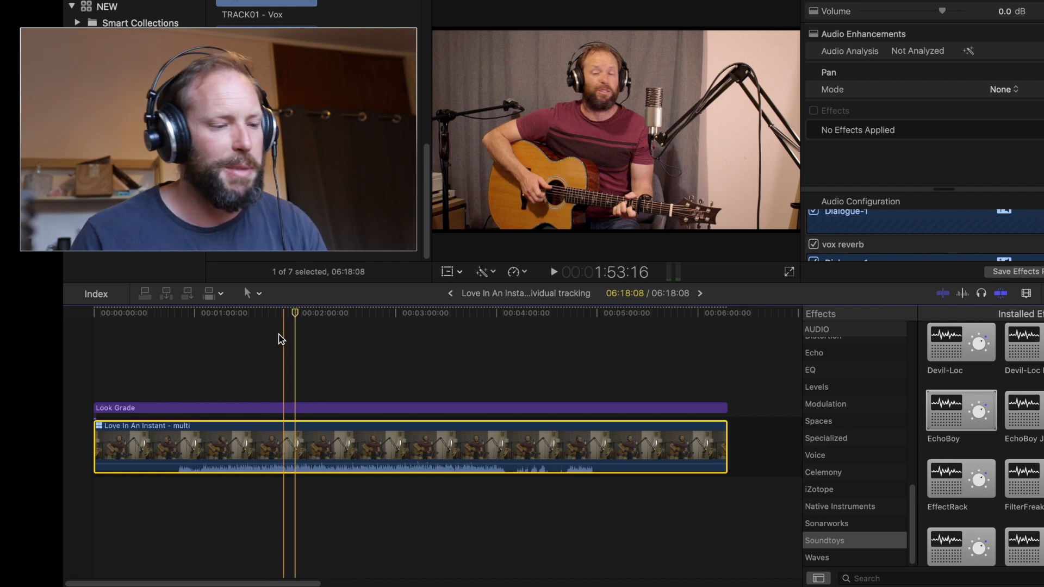
{"action": "left_click", "coordinate": [243, 360]}
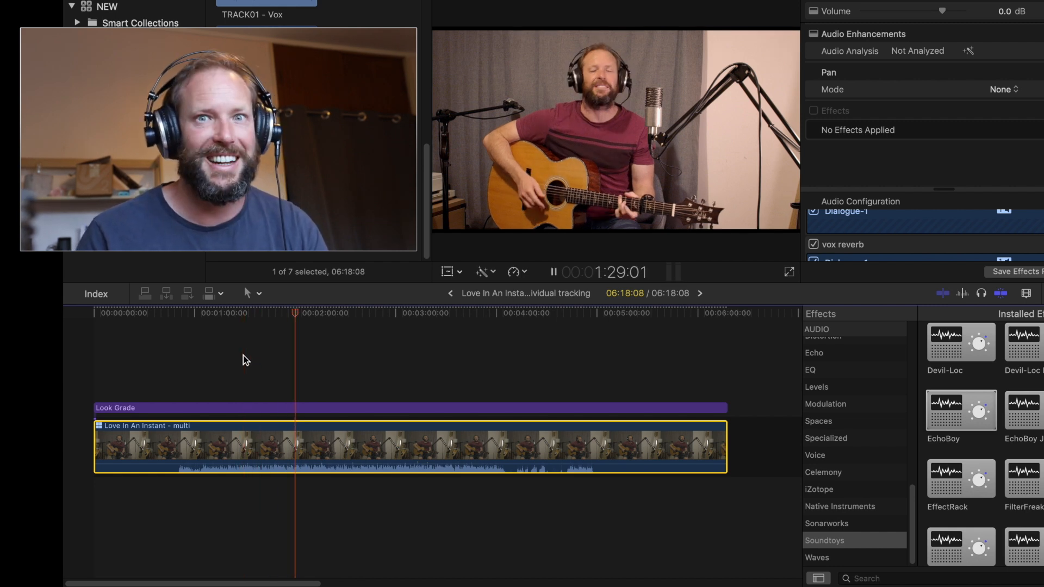
{"action": "key", "text": "space"}
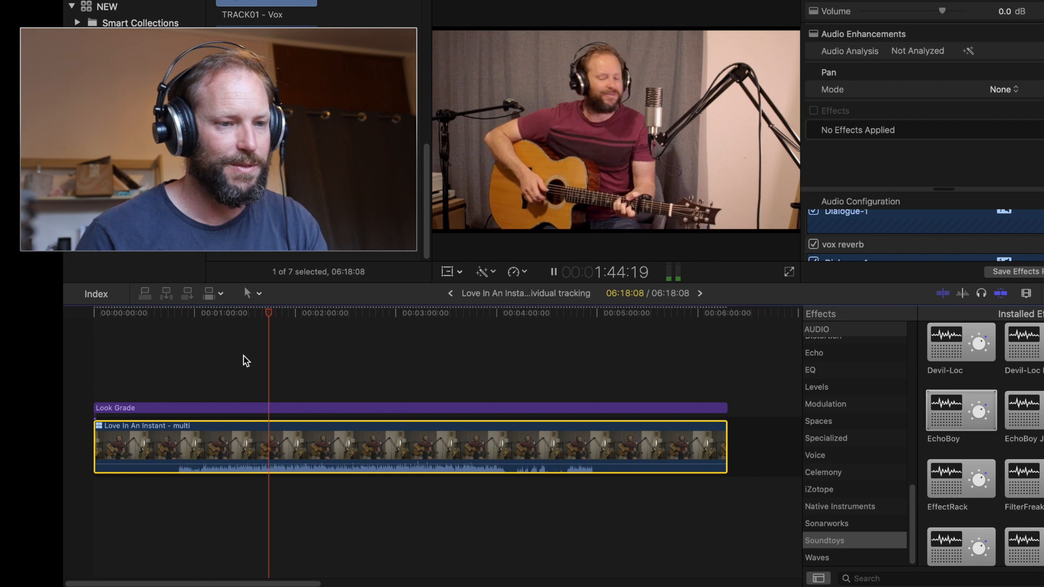
{"action": "key", "text": "space"}
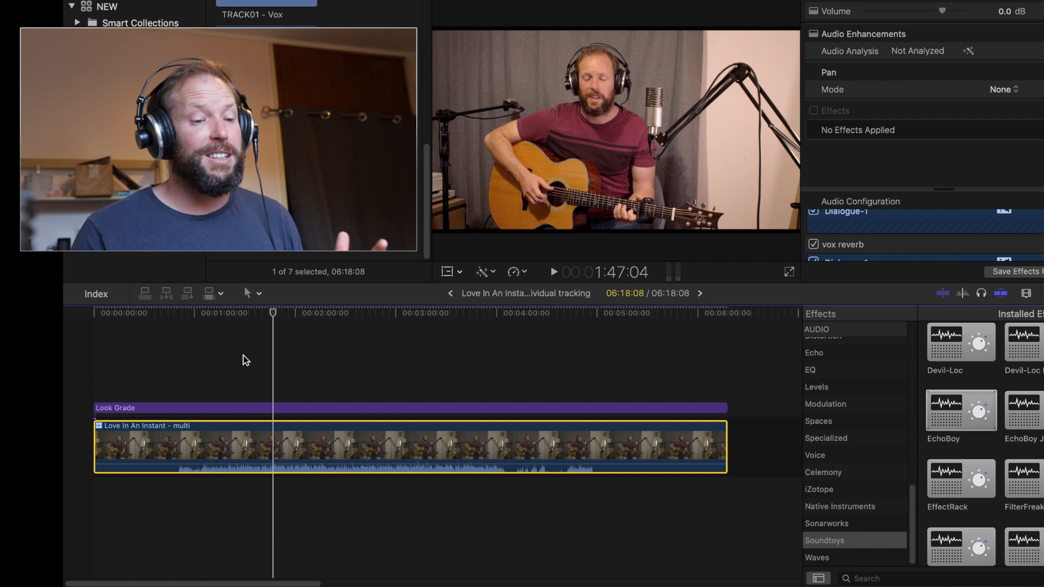
Step: Blade the multicam clip and the Look Grade layer above it at about 4:09
{"action": "key", "text": "b"}
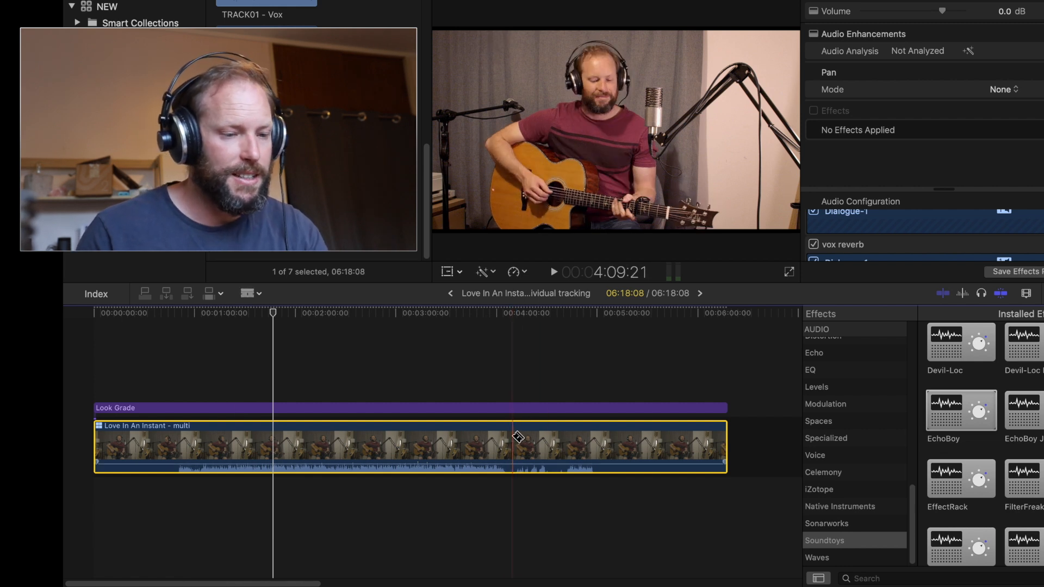
{"action": "left_click", "coordinate": [512, 435]}
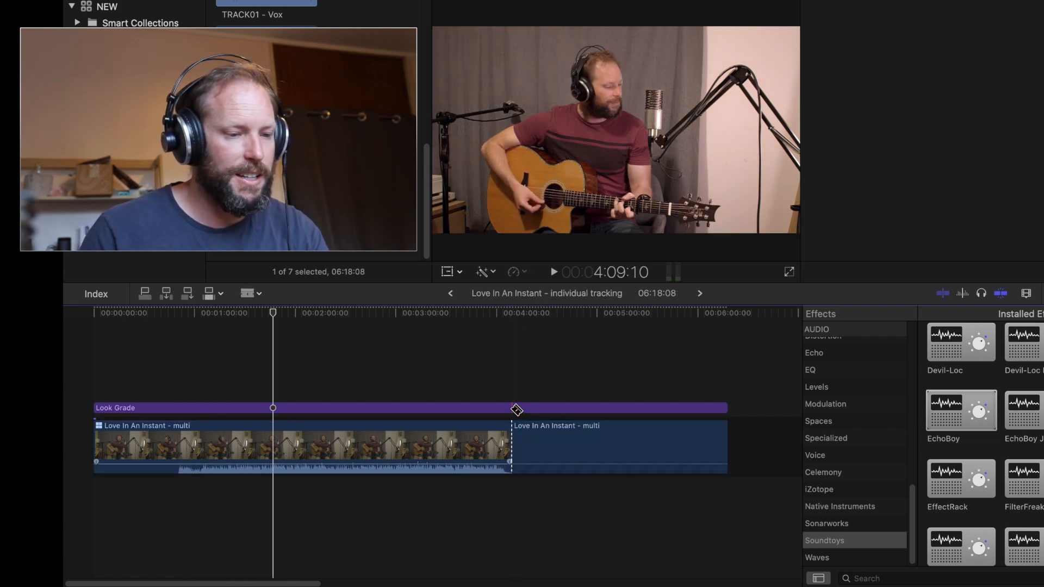
{"action": "left_click", "coordinate": [513, 408]}
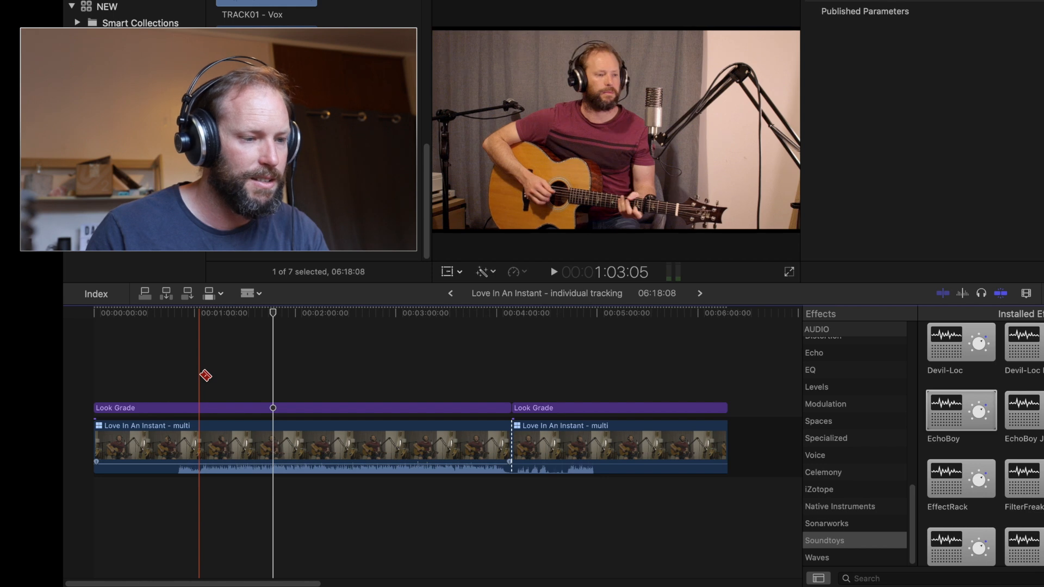
Step: Play the song from about 1:03, then blade the multicam clip and Look Grade layer where the mixed audio begins, about 0:50
{"action": "key", "text": "space"}
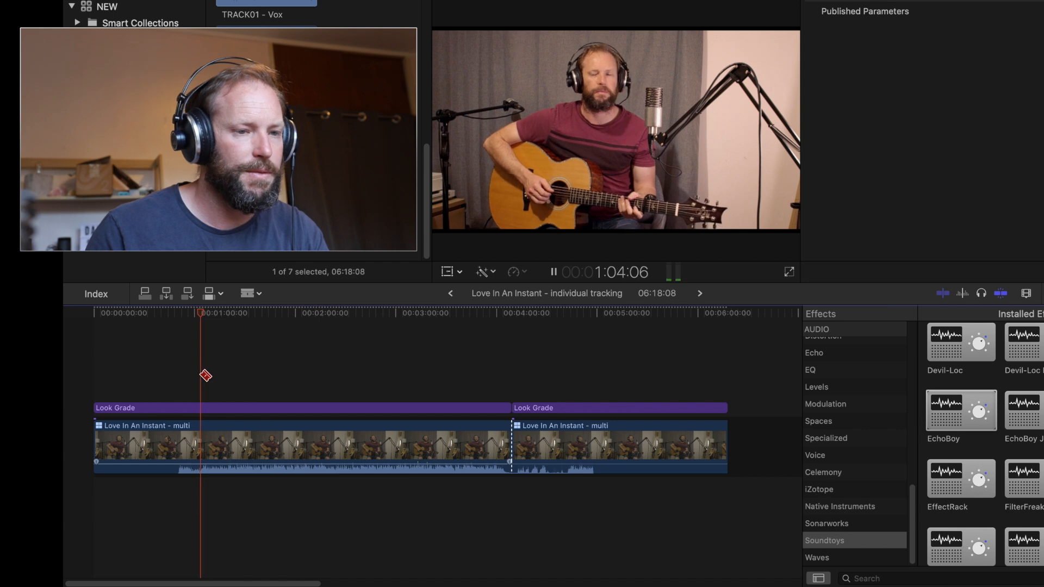
{"action": "key", "text": "space"}
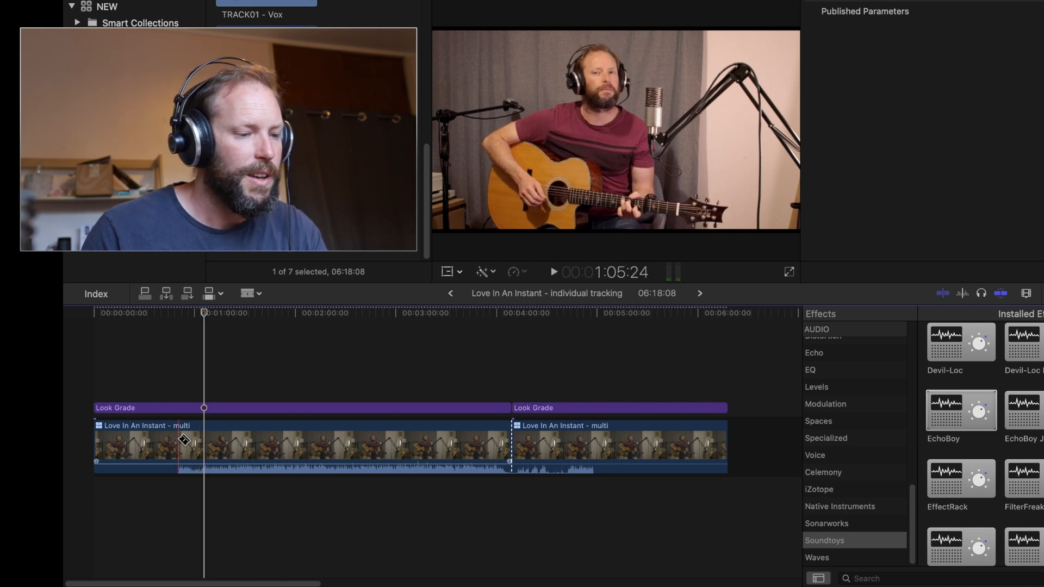
{"action": "left_click", "coordinate": [179, 440]}
{"action": "left_click", "coordinate": [180, 409]}
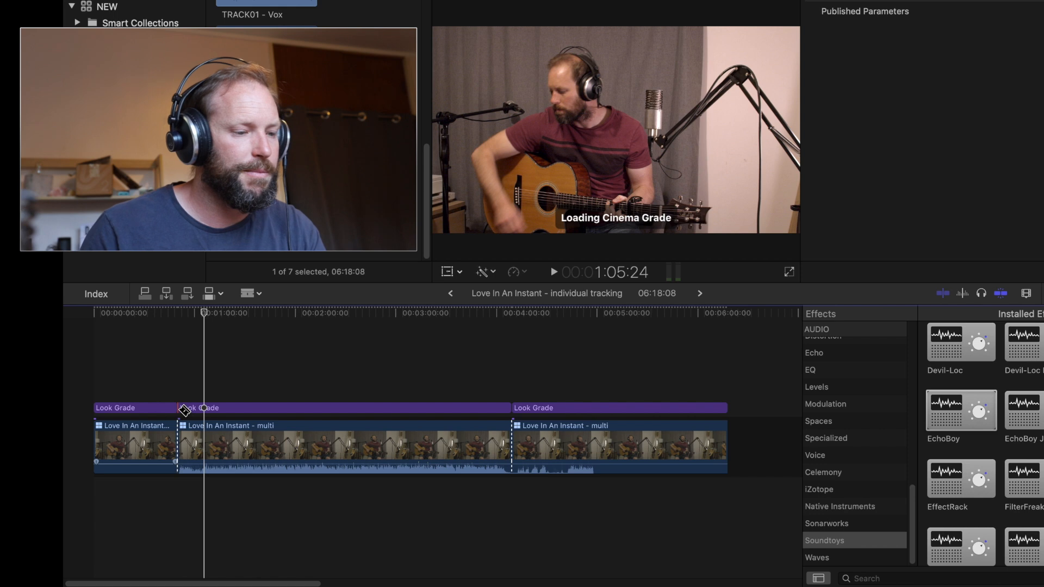
Step: Delete the multicam and Look Grade segments before the first cut and after the last cut
{"action": "key", "text": "a"}
{"action": "left_click_drag", "start_coordinate": [133, 387], "coordinate": [140, 462]}
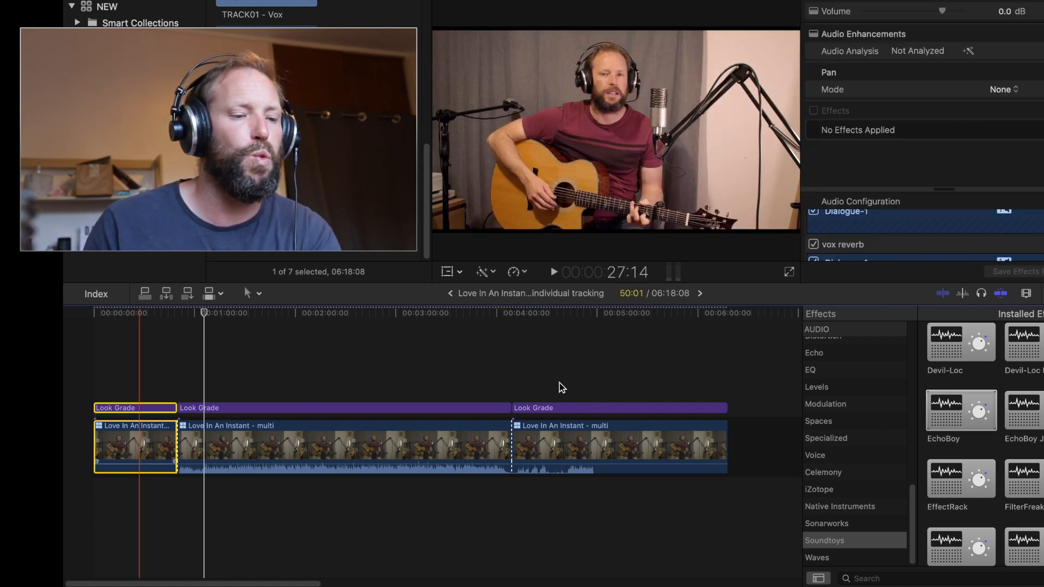
{"action": "key", "text": "Delete"}
{"action": "left_click", "coordinate": [527, 462]}
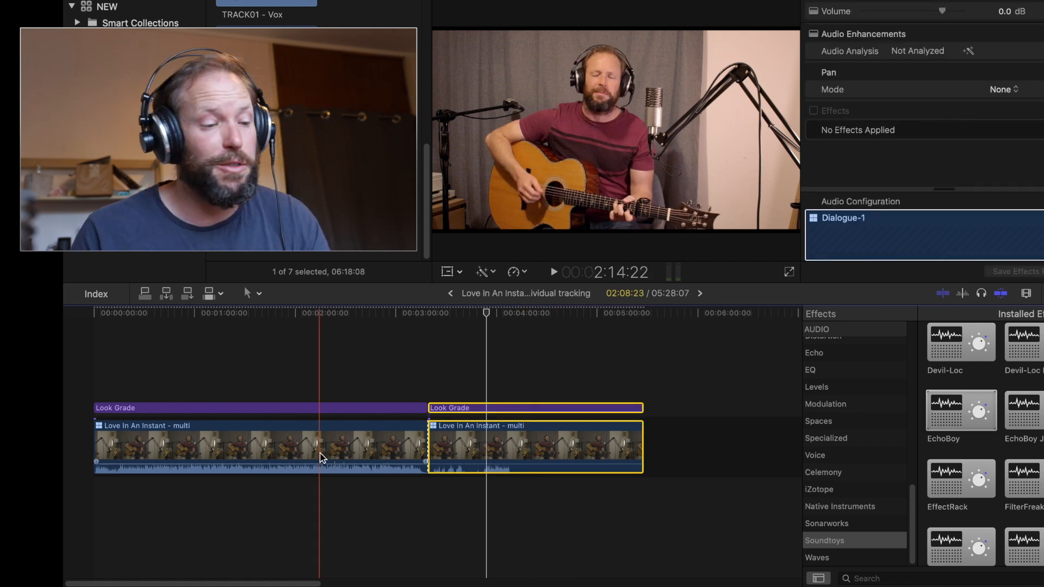
{"action": "key", "text": "Delete"}
Step: Open the trimmed multicam clip and lower the vox reverb angle's volume to -24 dB
{"action": "left_click", "coordinate": [302, 444]}
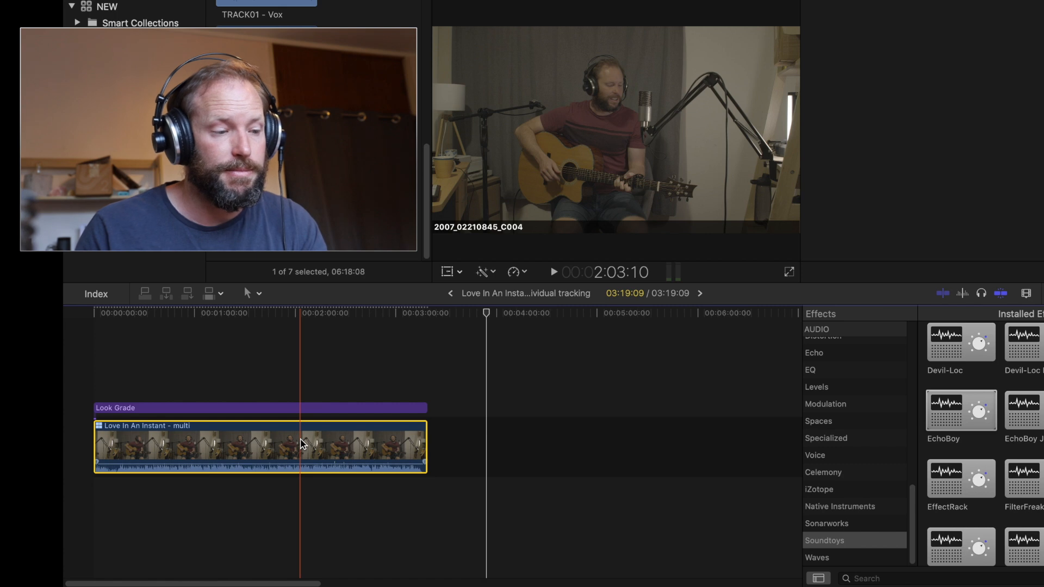
{"action": "double_click", "coordinate": [302, 444]}
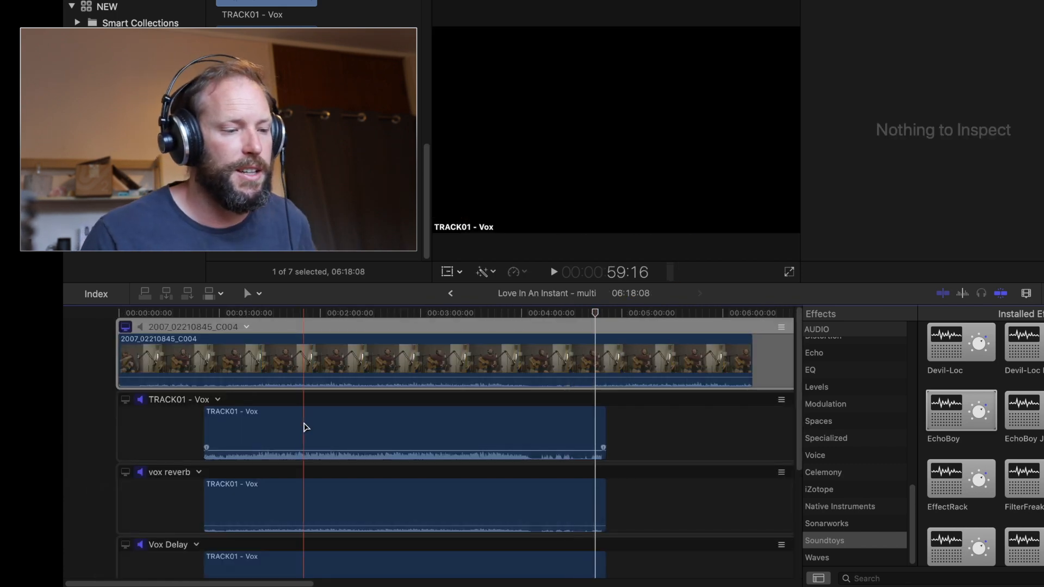
{"action": "scroll", "coordinate": [303, 427], "scroll_direction": "down", "scroll_amount": 5}
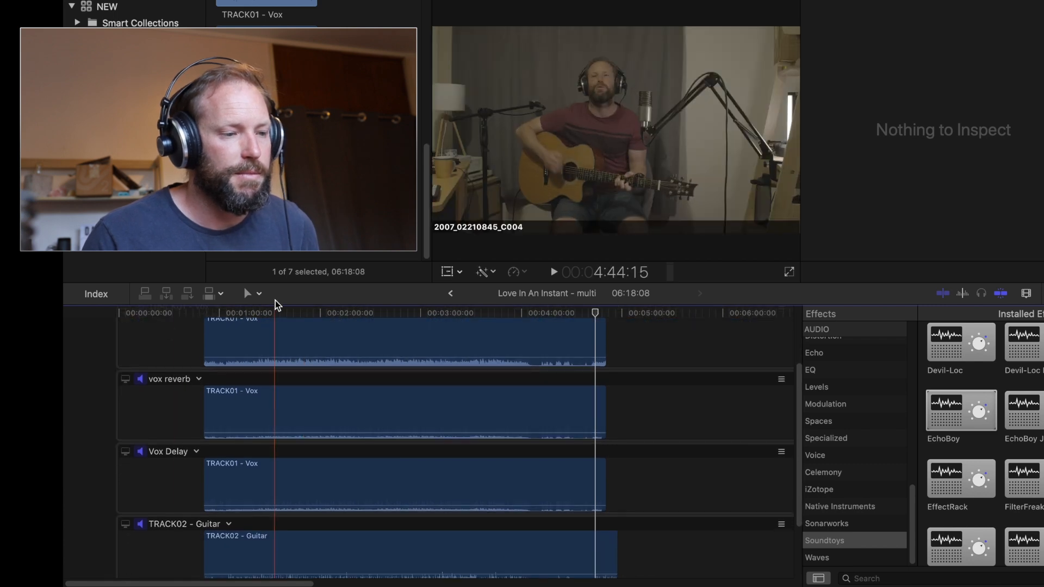
{"action": "mouse_move", "coordinate": [344, 432]}
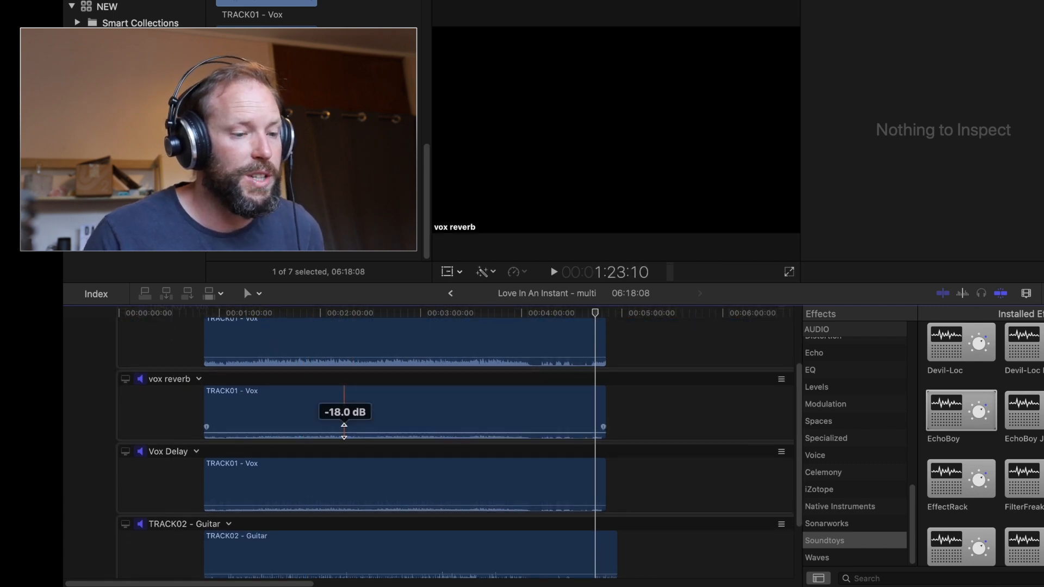
{"action": "left_click_drag", "start_coordinate": [344, 431], "coordinate": [342, 432]}
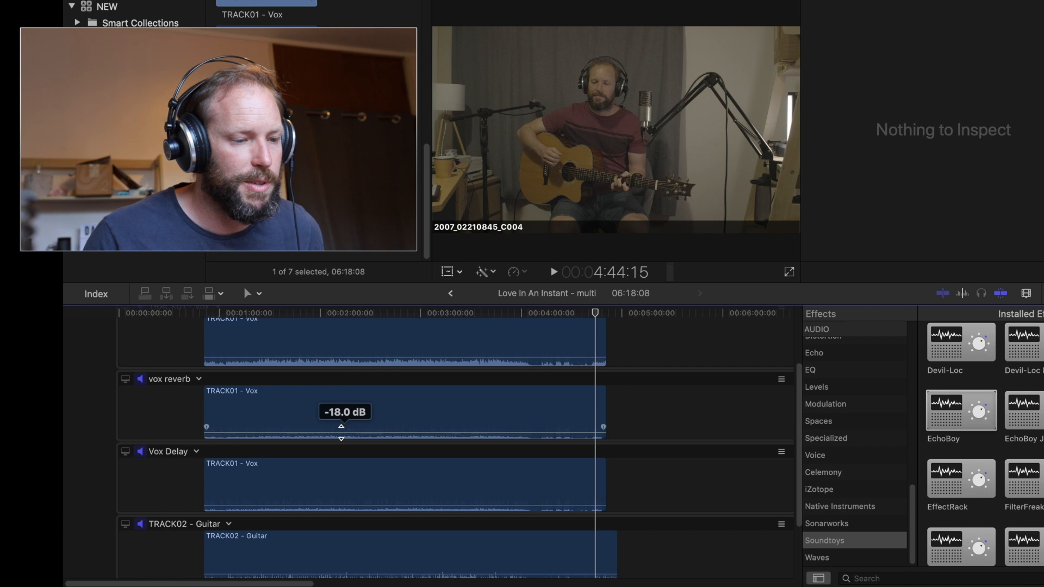
{"action": "left_click_drag", "start_coordinate": [342, 433], "coordinate": [342, 433]}
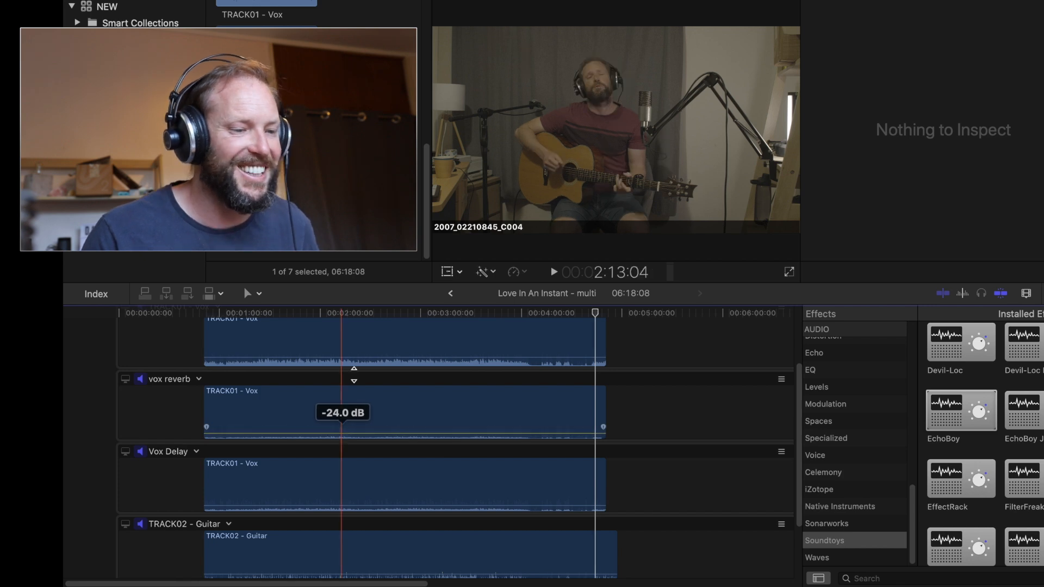
Step: Play the multicam mix from about 2:03, then return to the project timeline and play it from about 0:46
{"action": "left_click", "coordinate": [326, 311]}
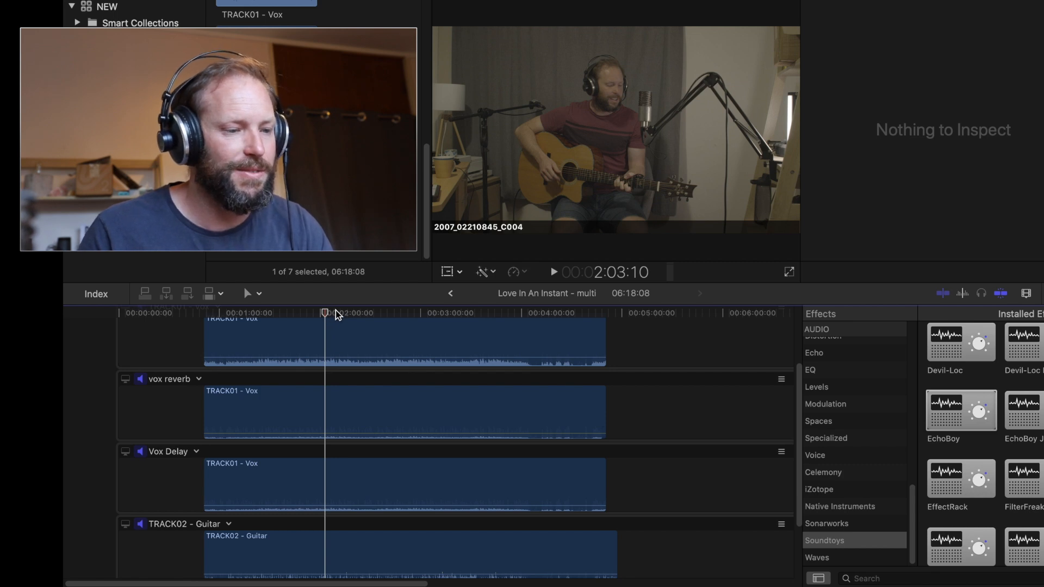
{"action": "key", "text": "space"}
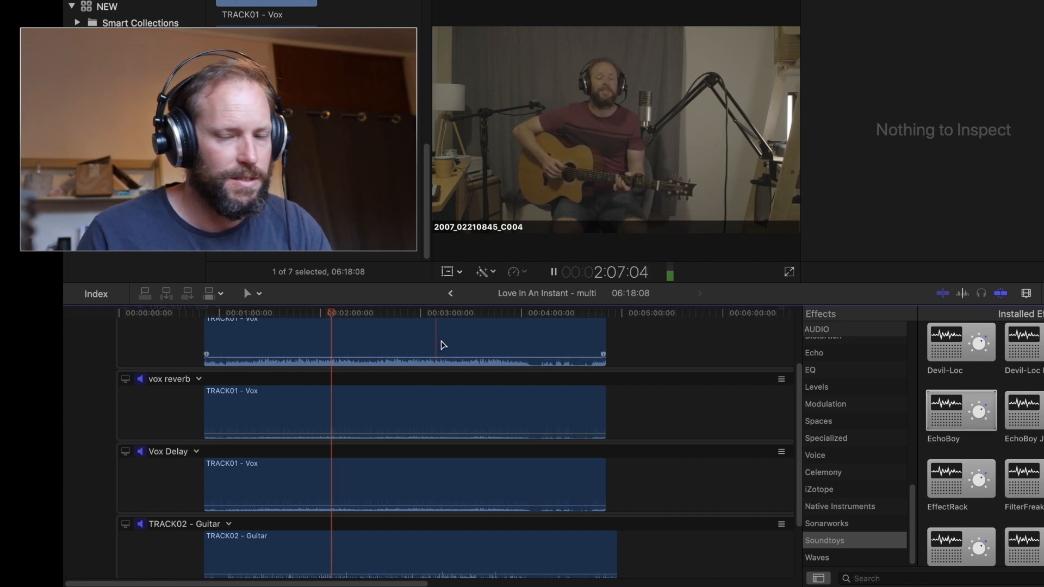
{"action": "left_click", "coordinate": [450, 293]}
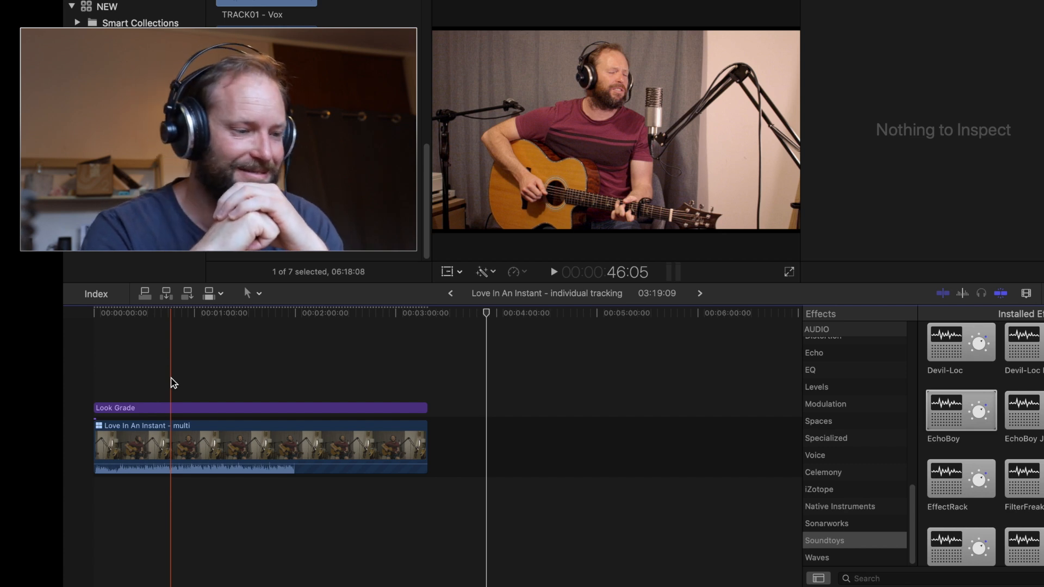
{"action": "key", "text": "space"}
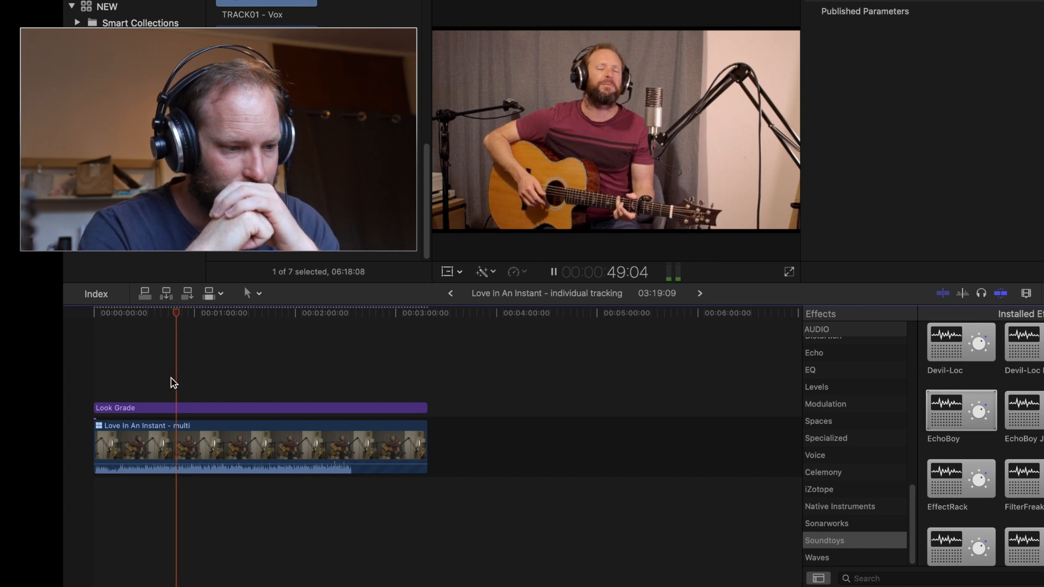
{"action": "key", "text": "space"}
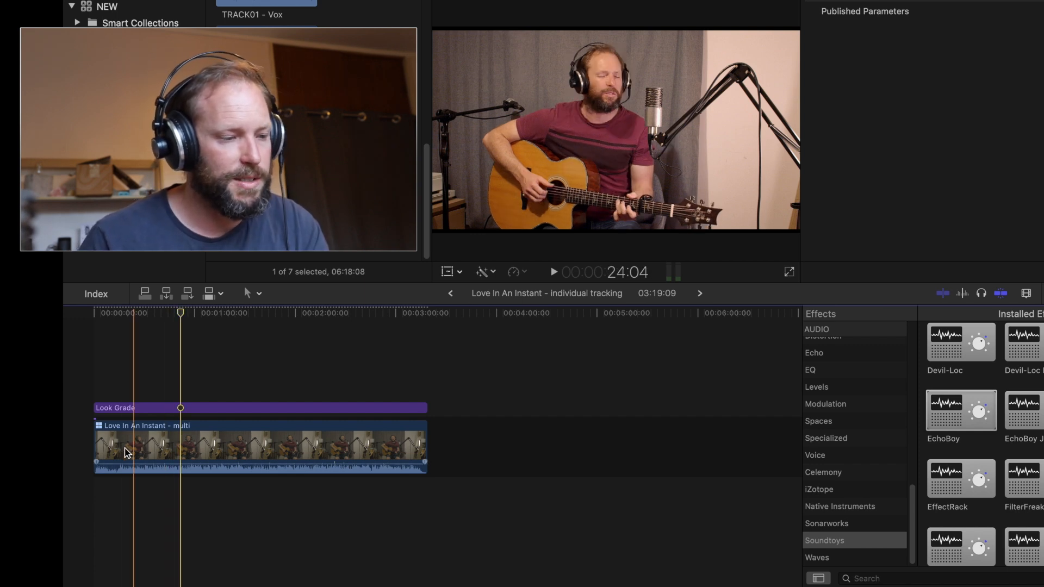
Step: Blade the multicam clip and Look Grade layer at about 0:12 and delete the opening segments of both
{"action": "left_click", "coordinate": [115, 381]}
{"action": "key", "text": "b"}
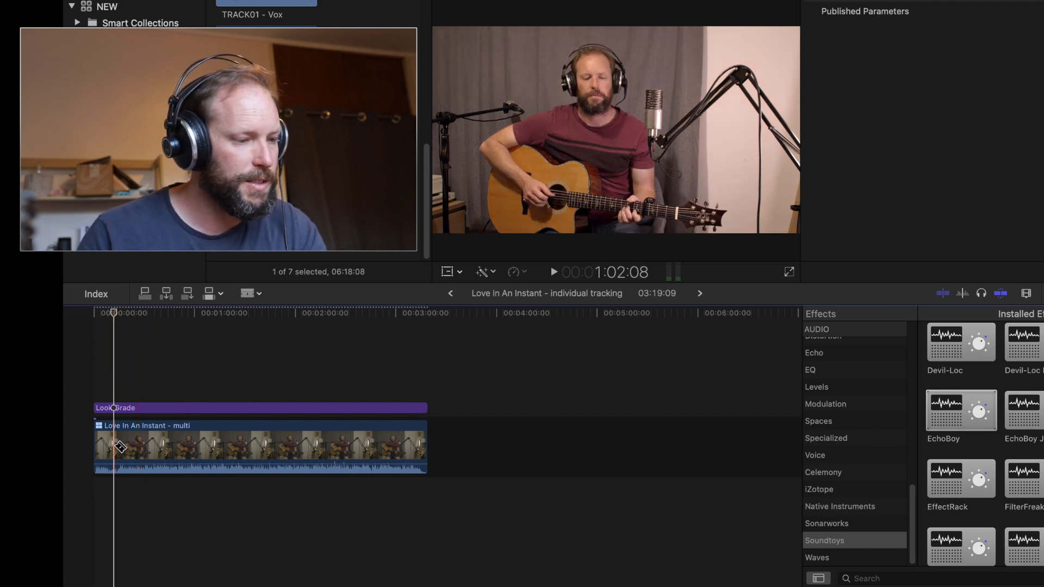
{"action": "left_click", "coordinate": [121, 447]}
{"action": "left_click", "coordinate": [116, 408]}
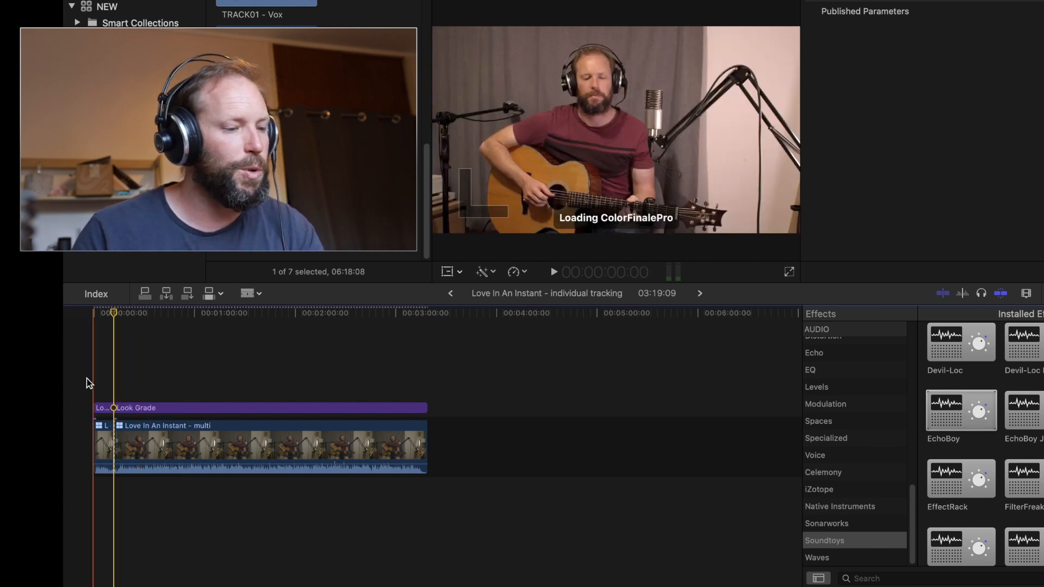
{"action": "key", "text": "a"}
{"action": "left_click", "coordinate": [104, 452]}
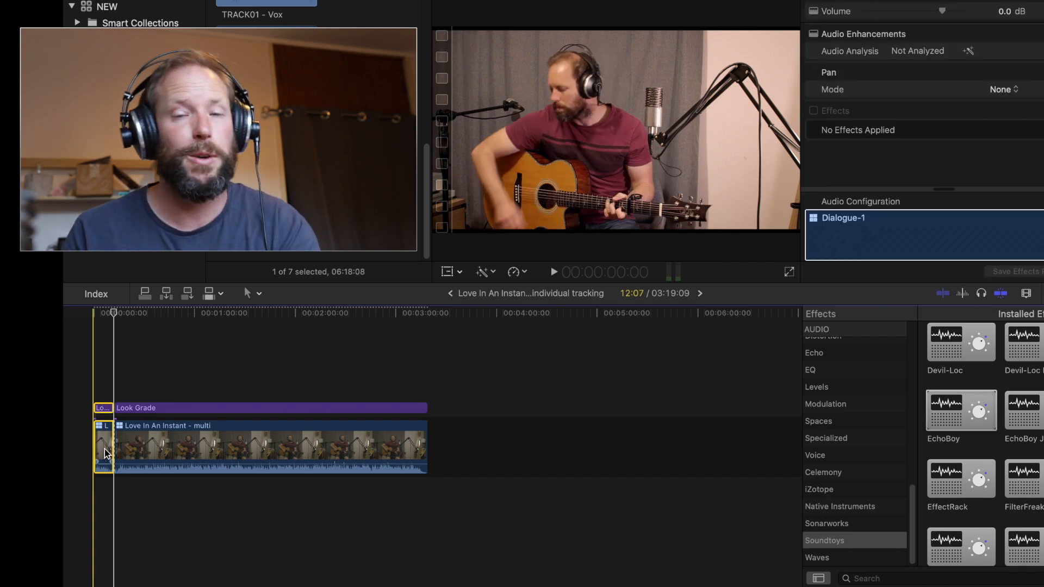
{"action": "key", "text": "Delete"}
Step: Export the project as an audio-only WAV master file named Love In An Instant - individual tracking to the Desktop
{"action": "left_click", "coordinate": [212, 385]}
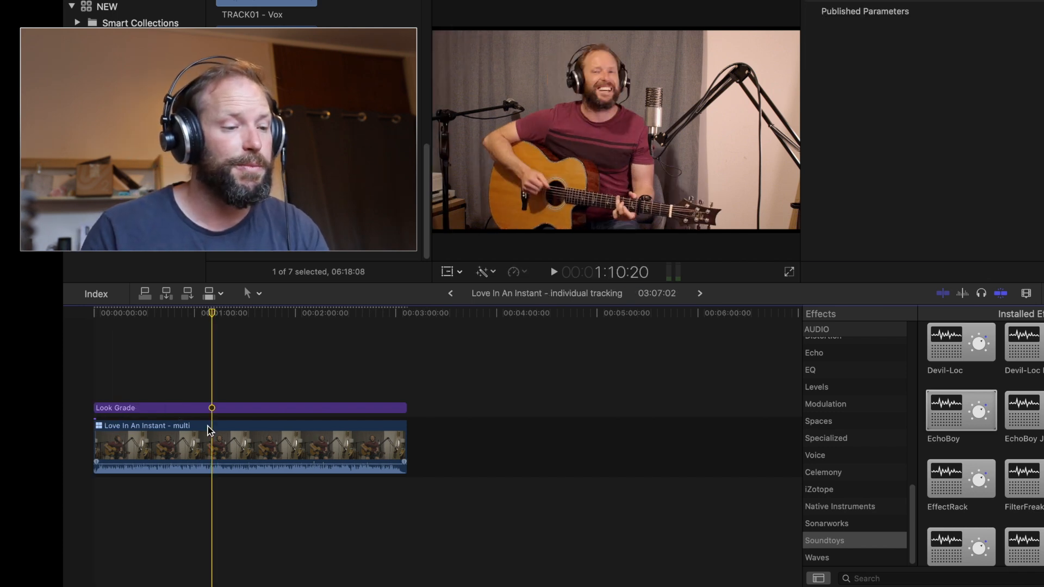
{"action": "left_click", "coordinate": [215, 451]}
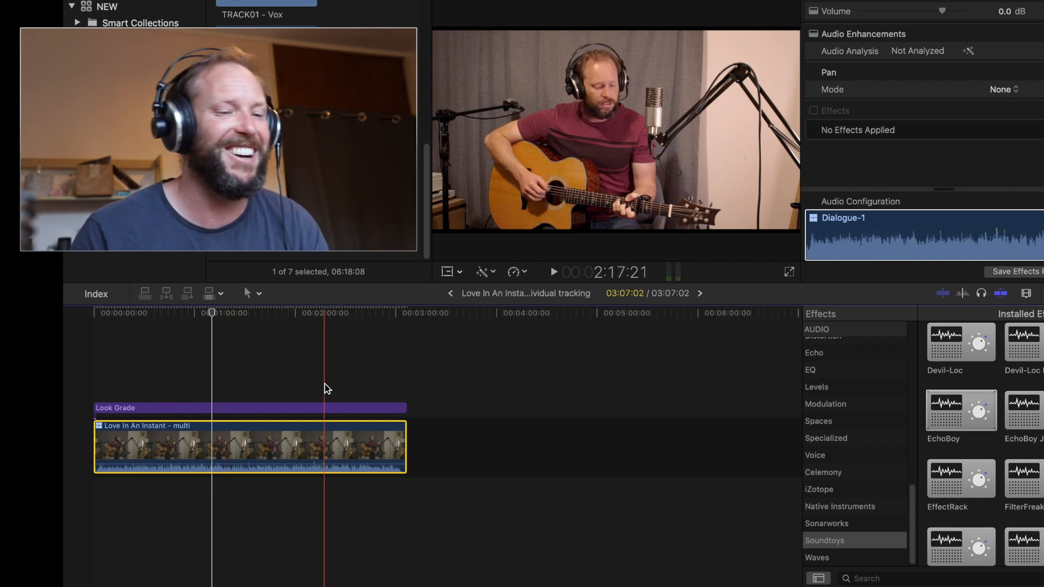
{"action": "left_click", "coordinate": [964, 184]}
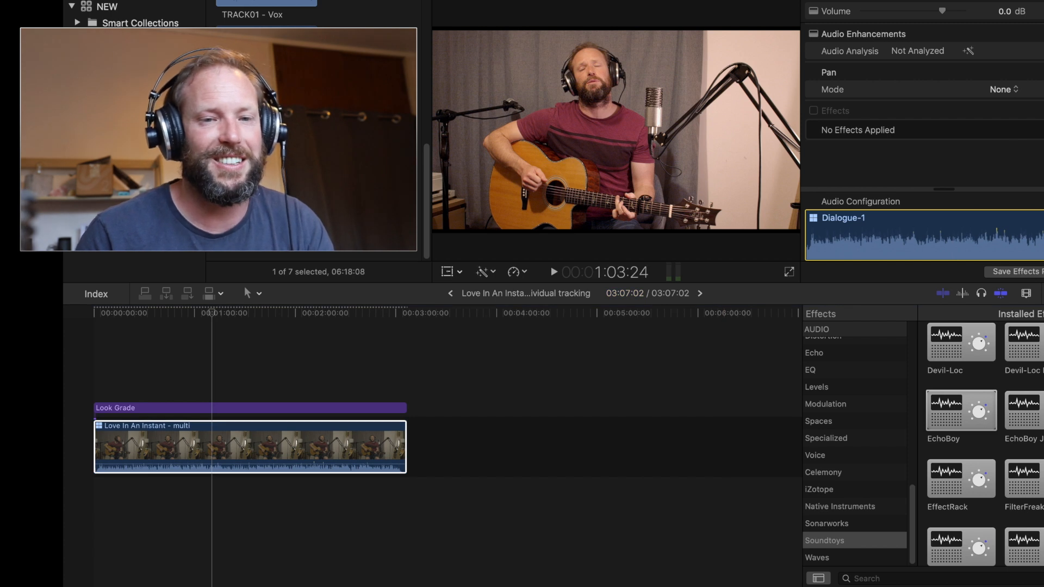
{"action": "left_click", "coordinate": [1027, 1]}
{"action": "left_click", "coordinate": [988, 68]}
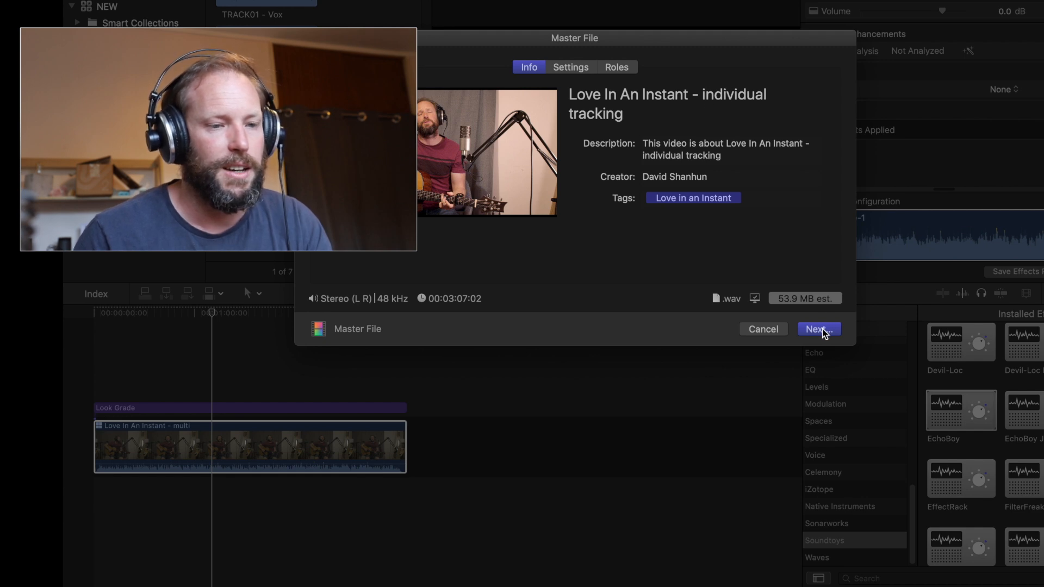
{"action": "left_click", "coordinate": [576, 68]}
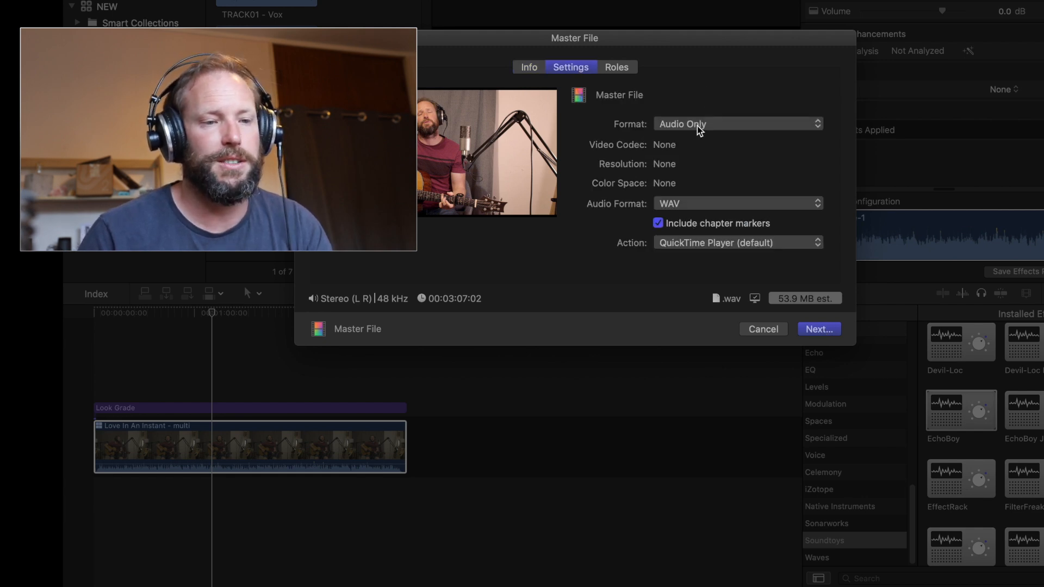
{"action": "left_click", "coordinate": [812, 329]}
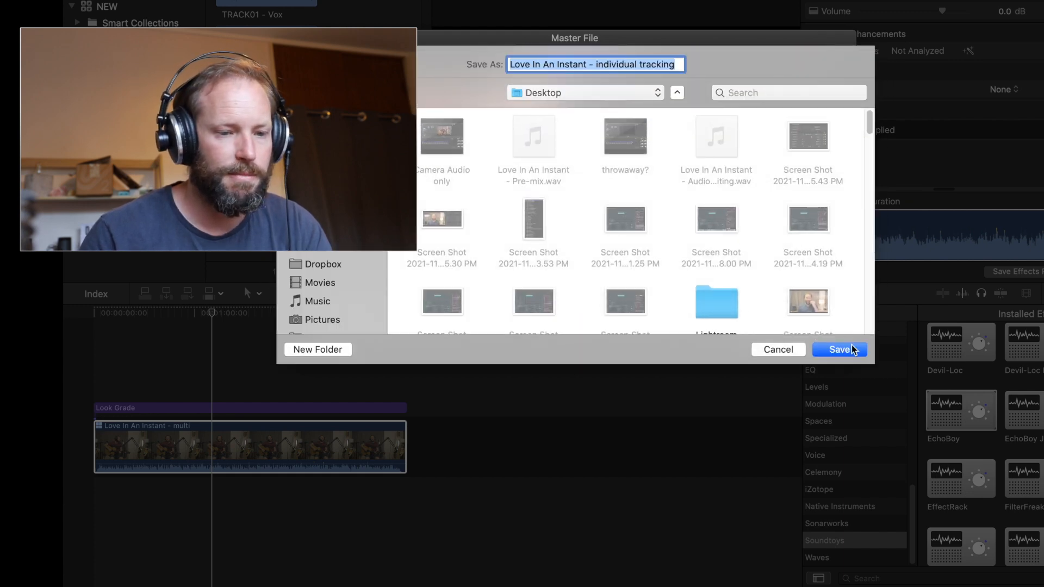
{"action": "left_click", "coordinate": [851, 348]}
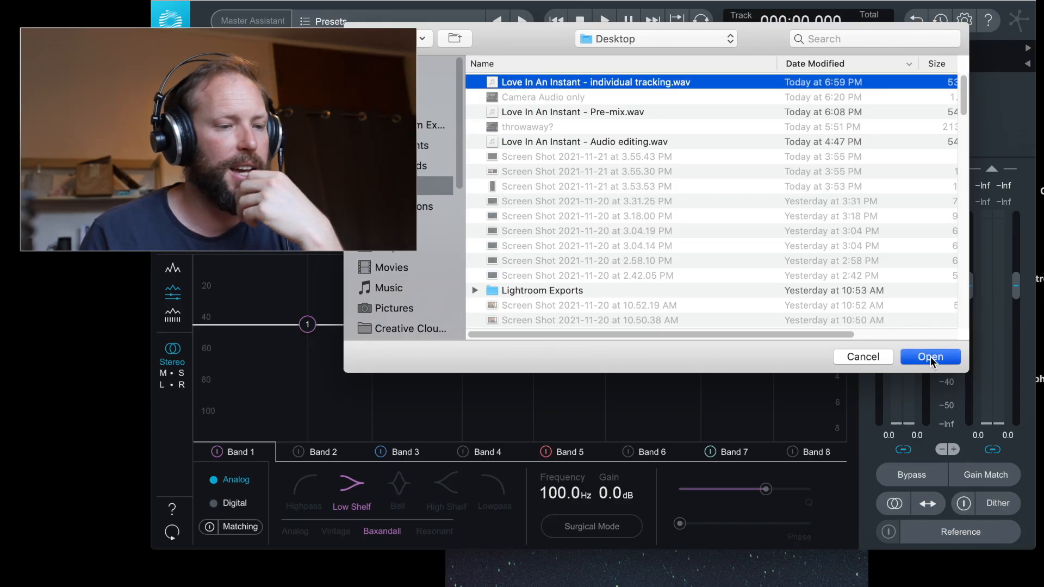
Step: In iZotope Ozone, open Love In An Instant - individual tracking.wav from the Desktop and dismiss the updater's crash report
{"action": "left_click", "coordinate": [931, 357]}
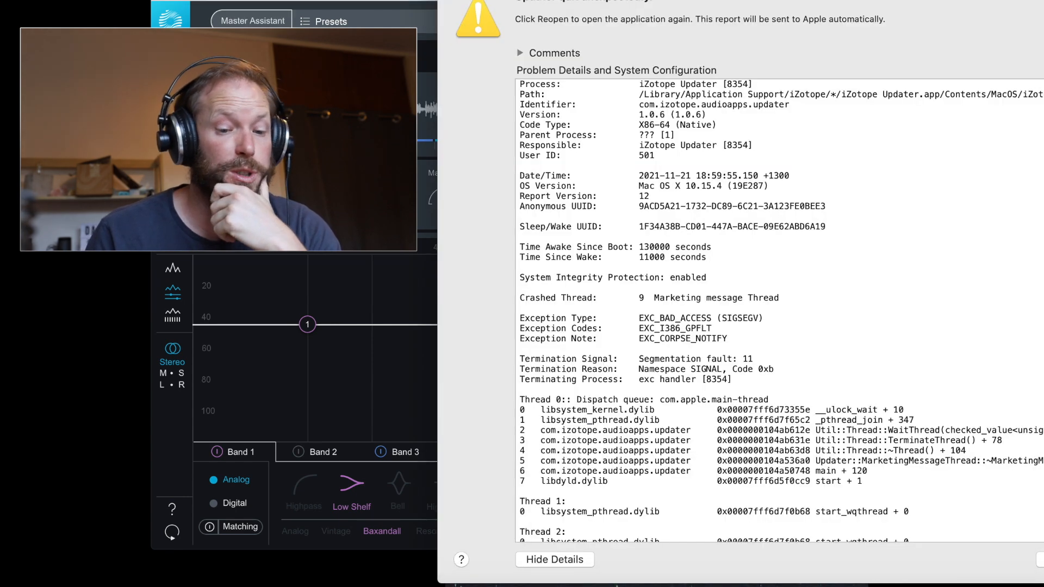
{"action": "left_click", "coordinate": [1041, 559]}
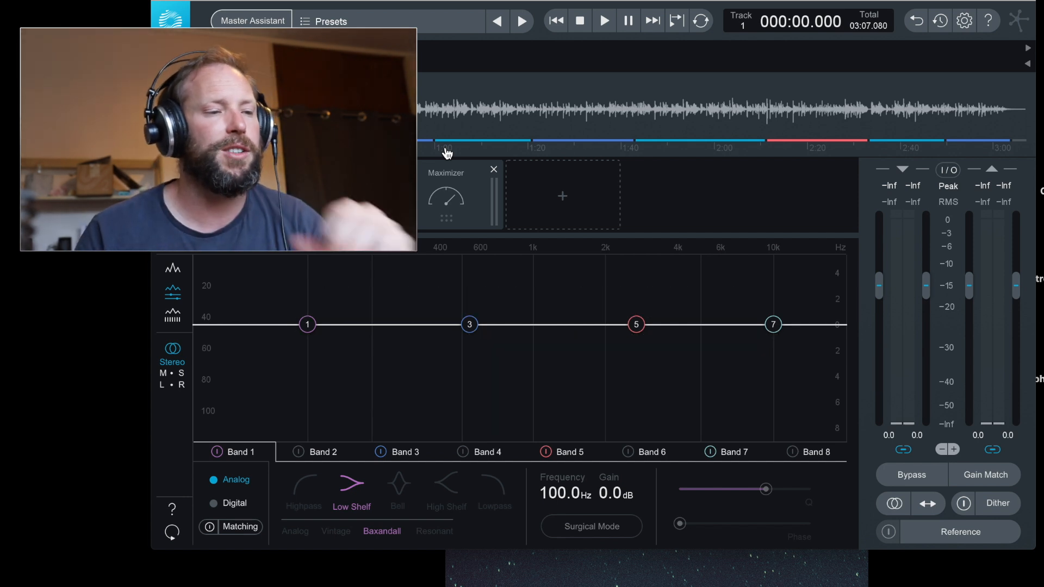
Step: Run Master Assistant with the Streaming target on playback from about 0:43 and accept its suggested mastering chain
{"action": "left_click", "coordinate": [399, 109]}
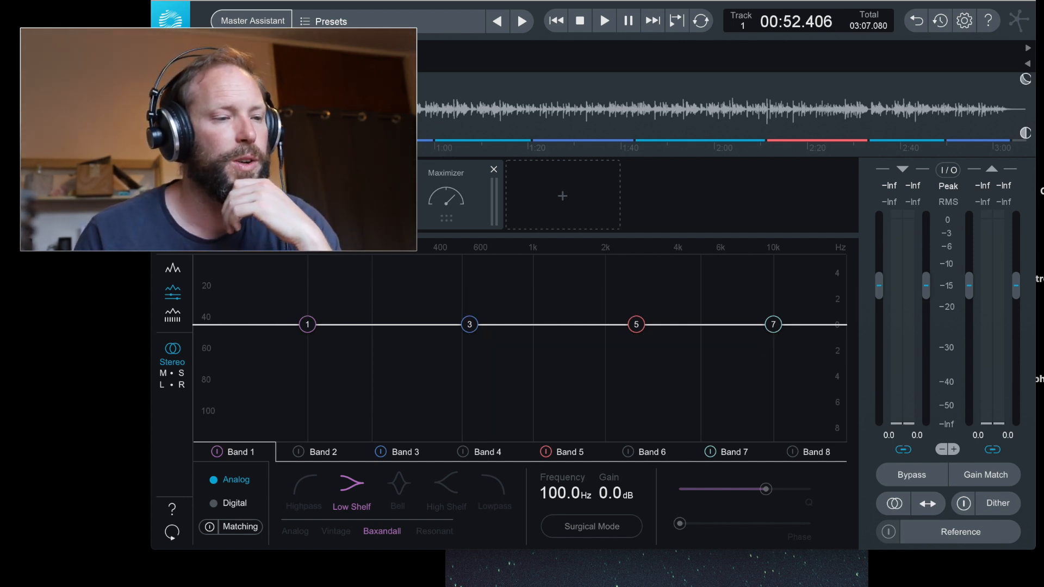
{"action": "left_click", "coordinate": [360, 109]}
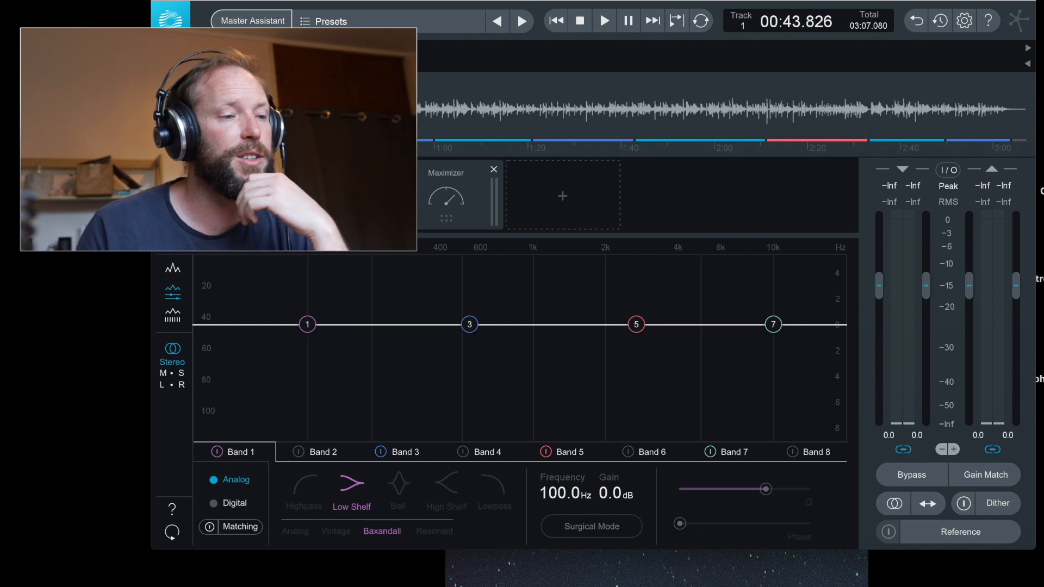
{"action": "left_click", "coordinate": [252, 20]}
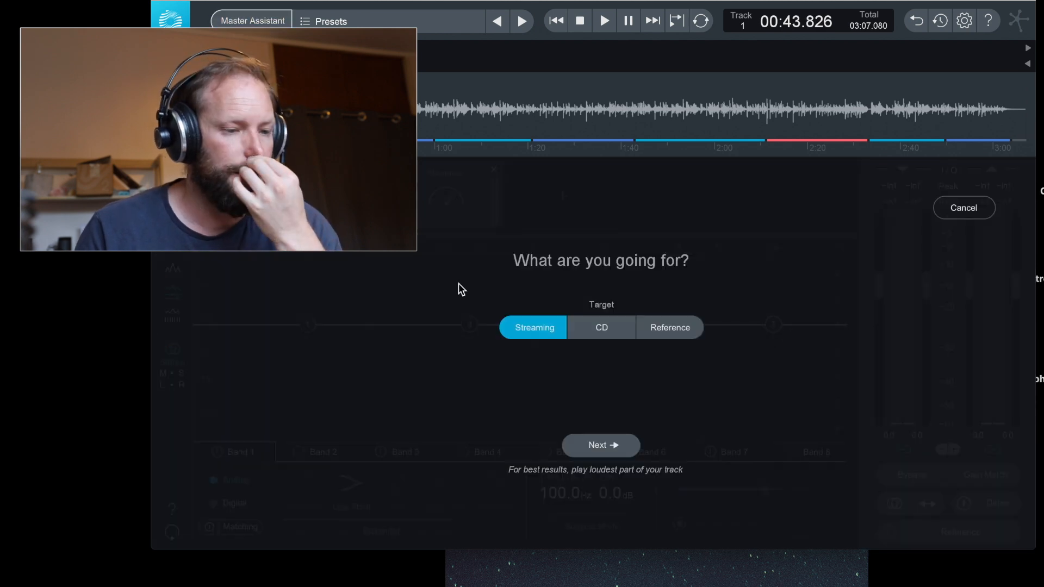
{"action": "left_click", "coordinate": [620, 449]}
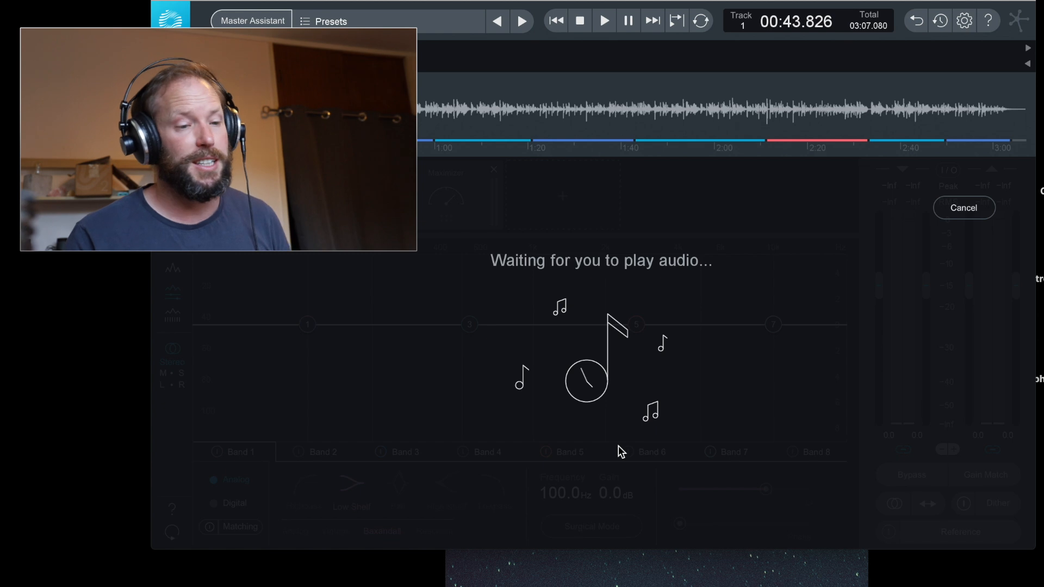
{"action": "key", "text": "space"}
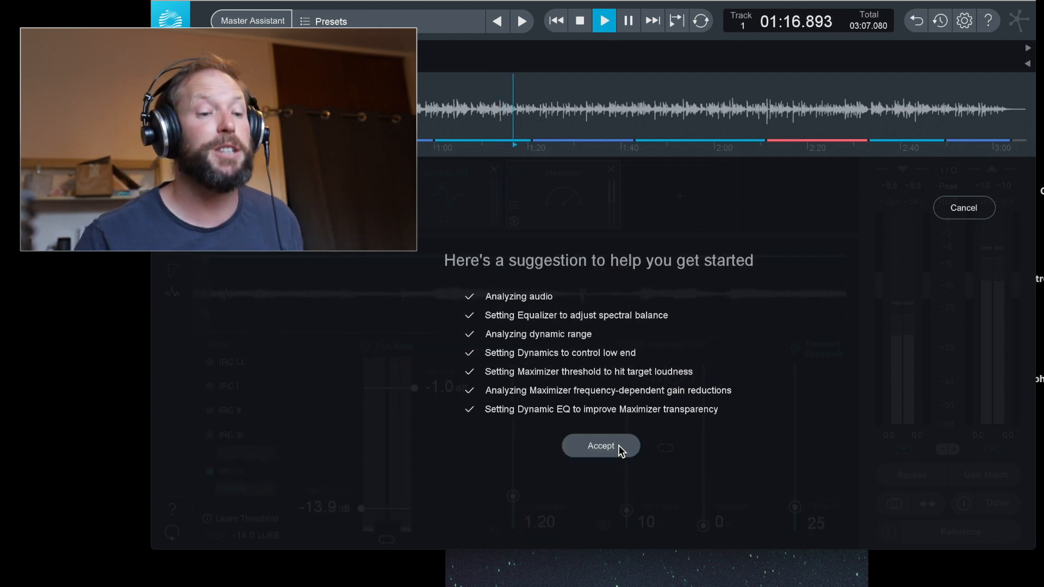
{"action": "left_click", "coordinate": [601, 446]}
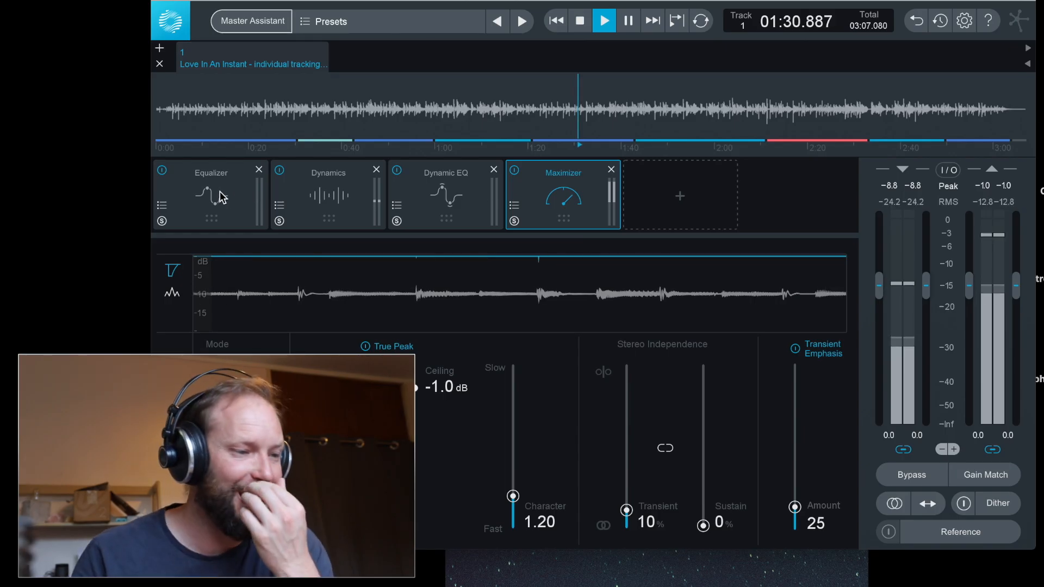
Step: Examine the suggested settings in the Equalizer, Dynamics and Dynamic EQ modules, stopping playback during the review
{"action": "left_click", "coordinate": [217, 195]}
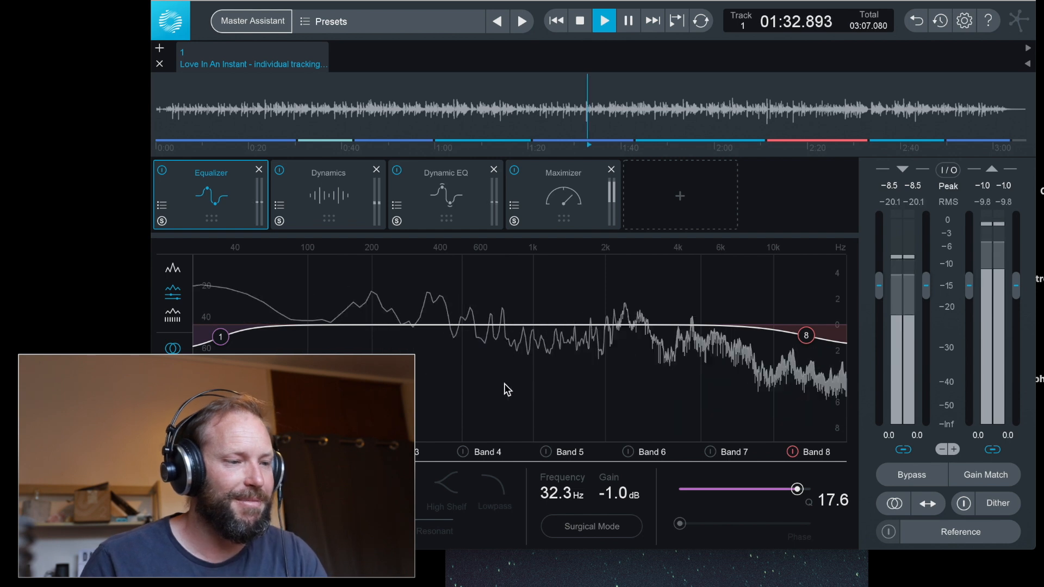
{"action": "key", "text": "space"}
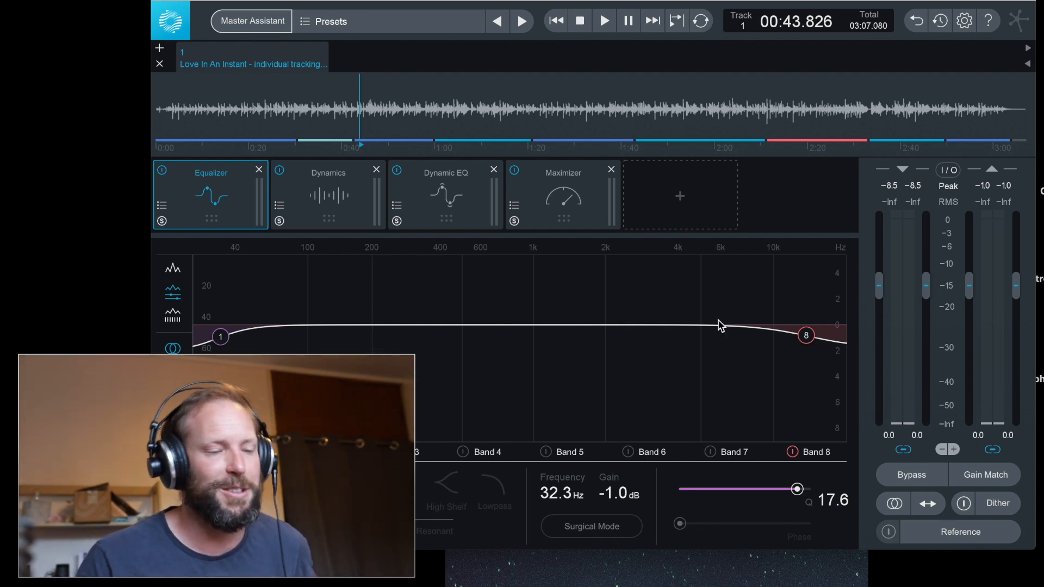
{"action": "left_click", "coordinate": [337, 195]}
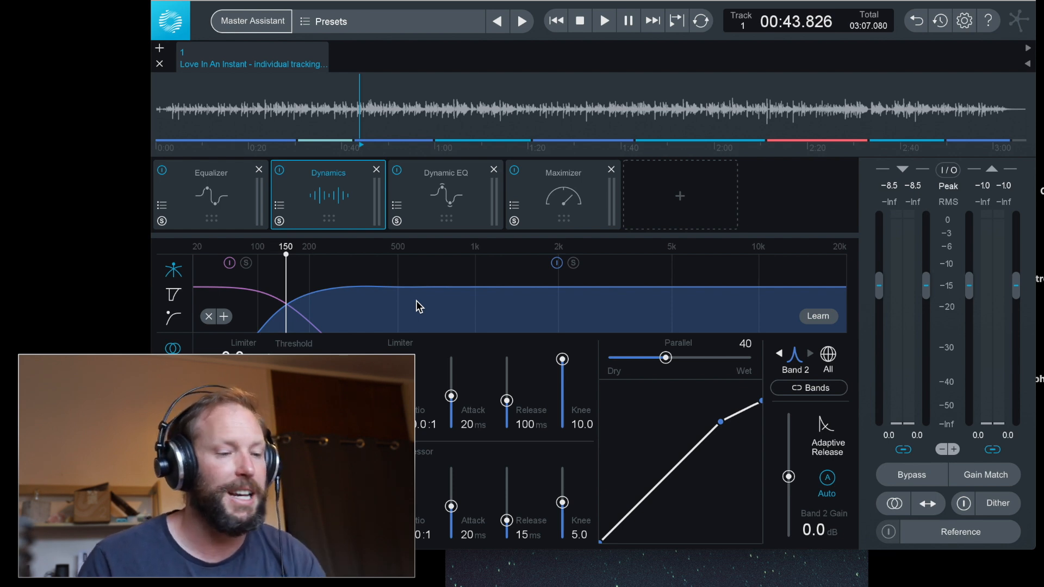
{"action": "left_click", "coordinate": [426, 188]}
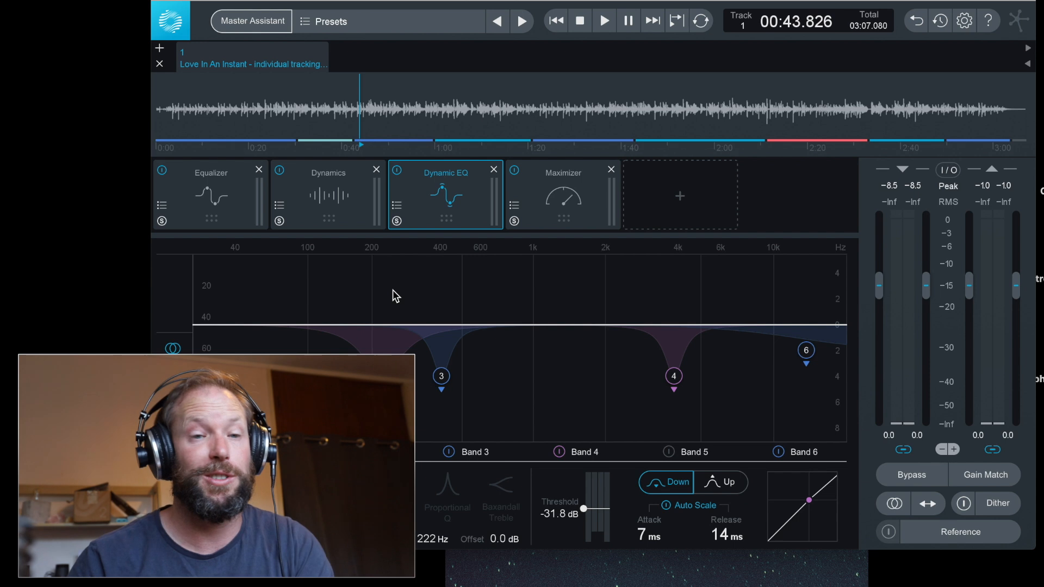
Step: Examine the suggested Maximizer settings while playing back the mastered track
{"action": "left_click", "coordinate": [554, 198]}
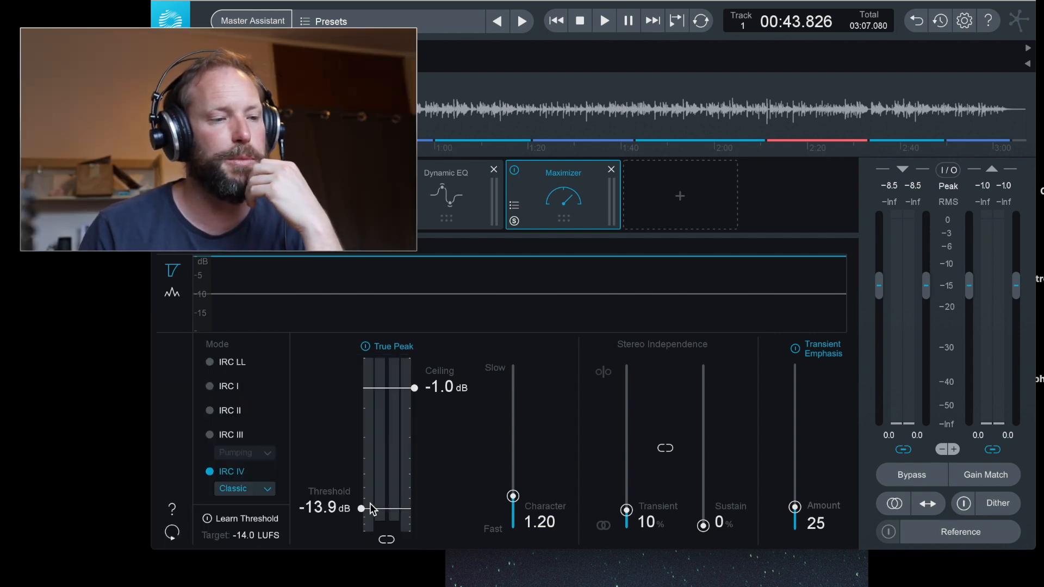
{"action": "key", "text": "space"}
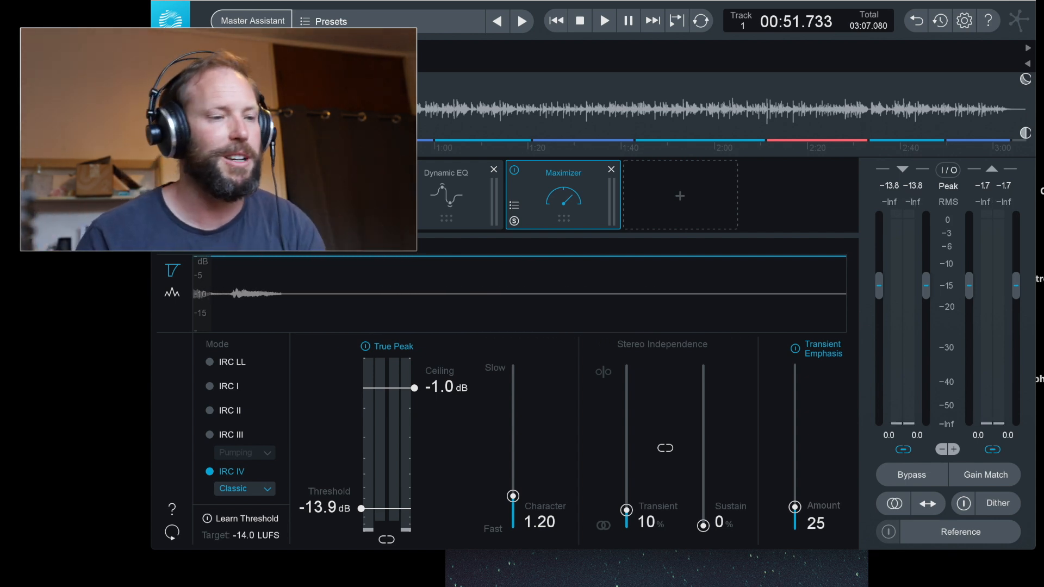
Step: Set up a WAV export of the current track named Love In An Instant - master.wav at 24 bit depth
{"action": "left_click", "coordinate": [246, 0]}
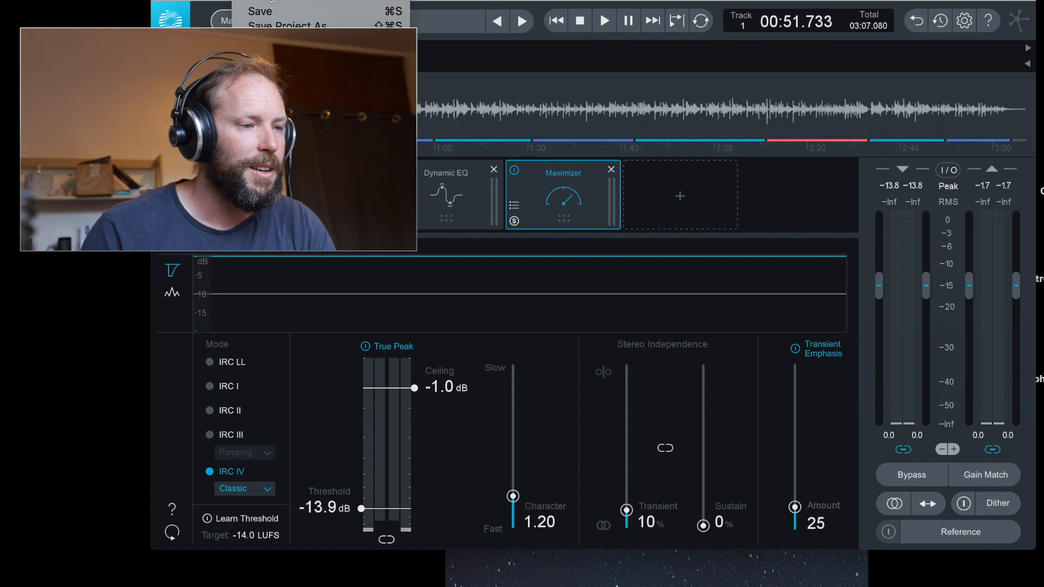
{"action": "left_click", "coordinate": [274, 61]}
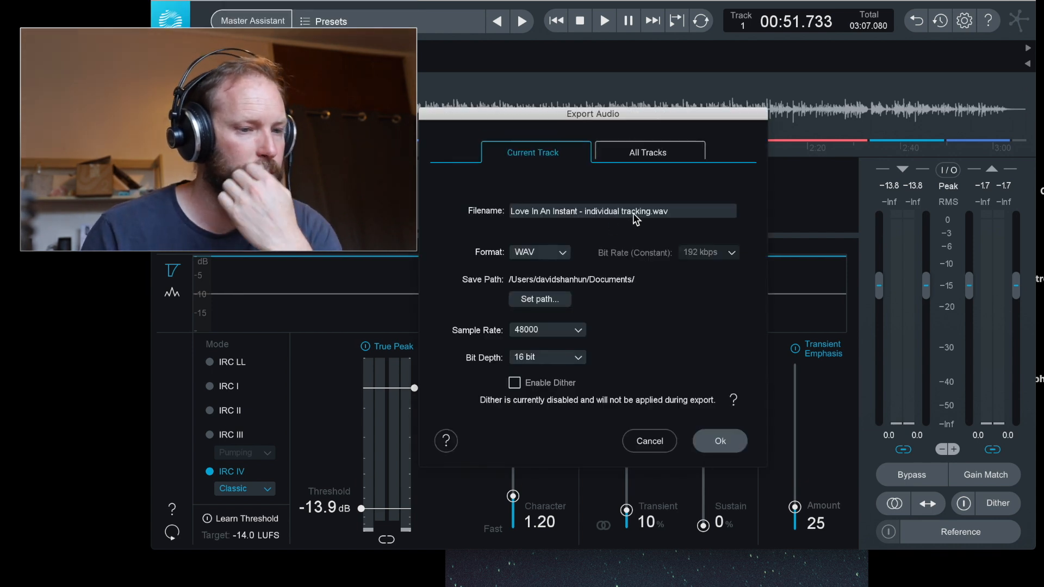
{"action": "left_click", "coordinate": [635, 217]}
{"action": "left_click", "coordinate": [655, 212]}
{"action": "left_click_drag", "start_coordinate": [642, 212], "coordinate": [589, 212]}
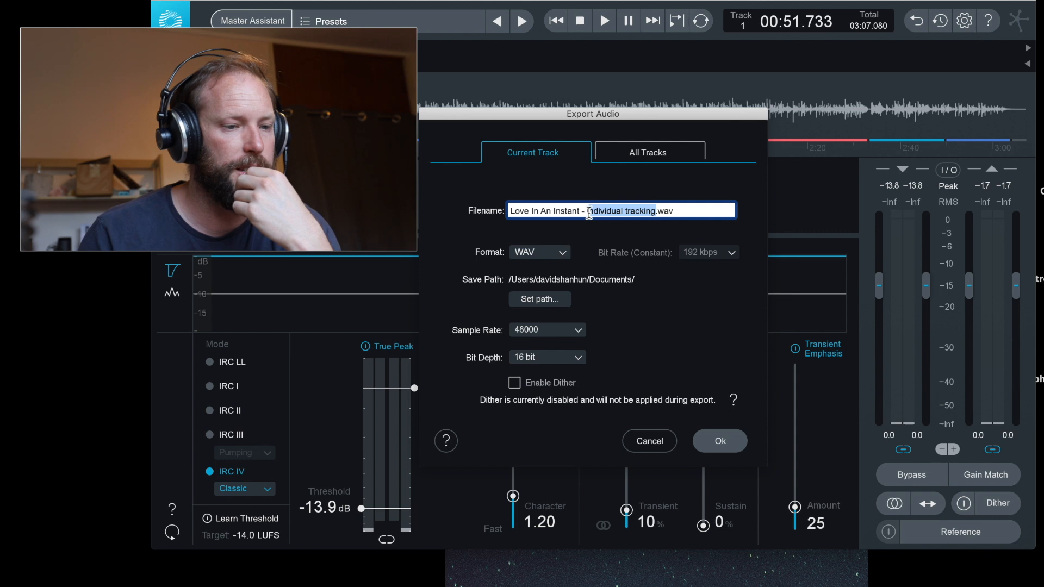
{"action": "type", "text": "imat"}
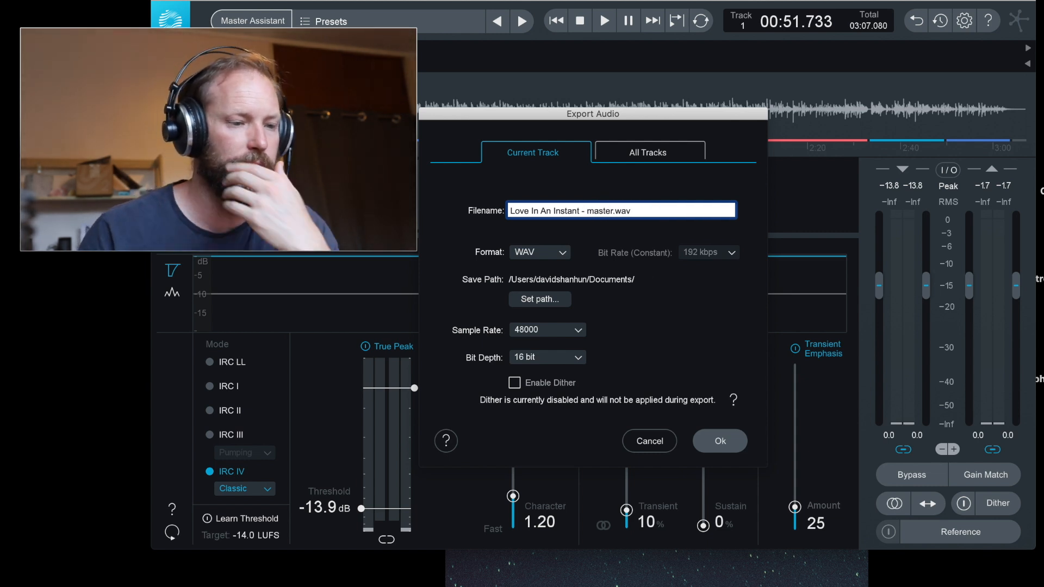
{"action": "left_click", "coordinate": [532, 357]}
{"action": "left_click", "coordinate": [535, 389]}
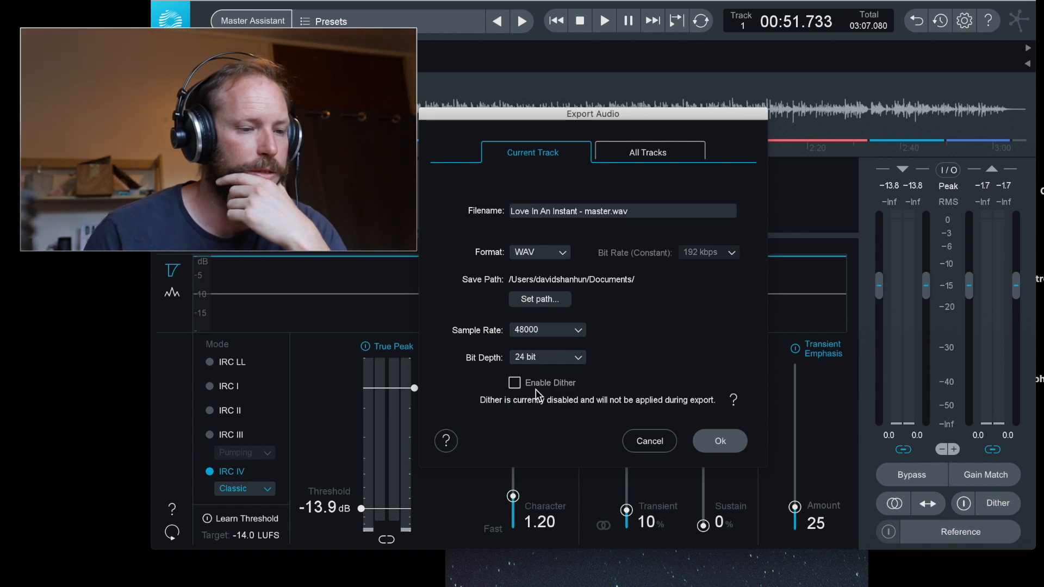
{"action": "left_click", "coordinate": [720, 435]}
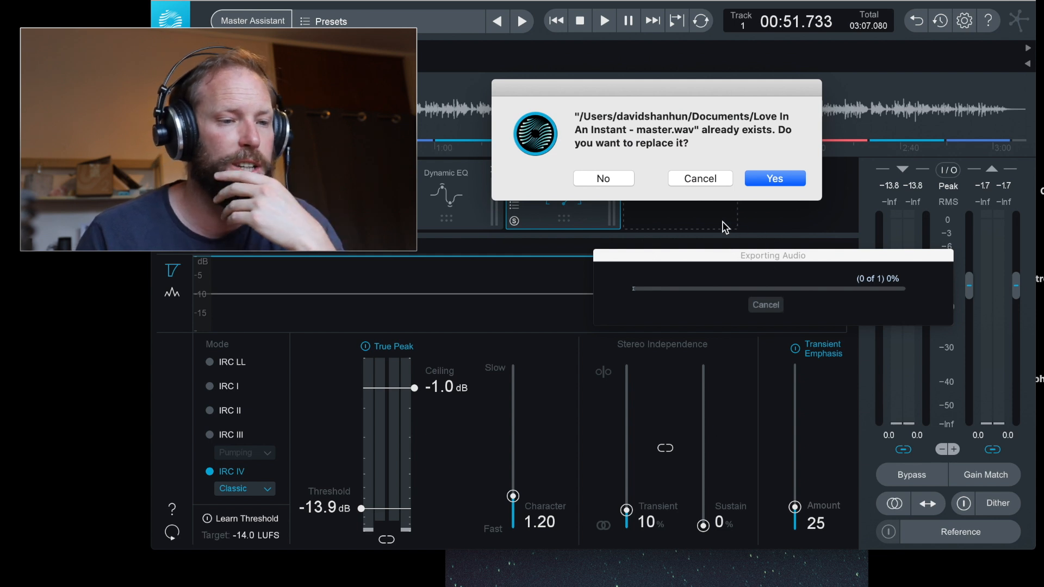
{"action": "left_click", "coordinate": [616, 178]}
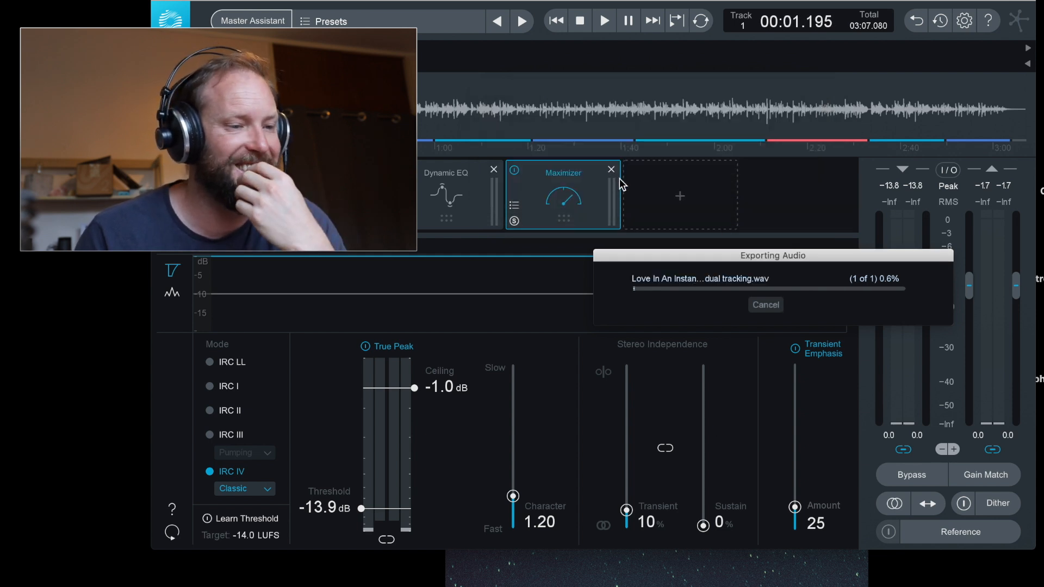
{"action": "left_click", "coordinate": [762, 304]}
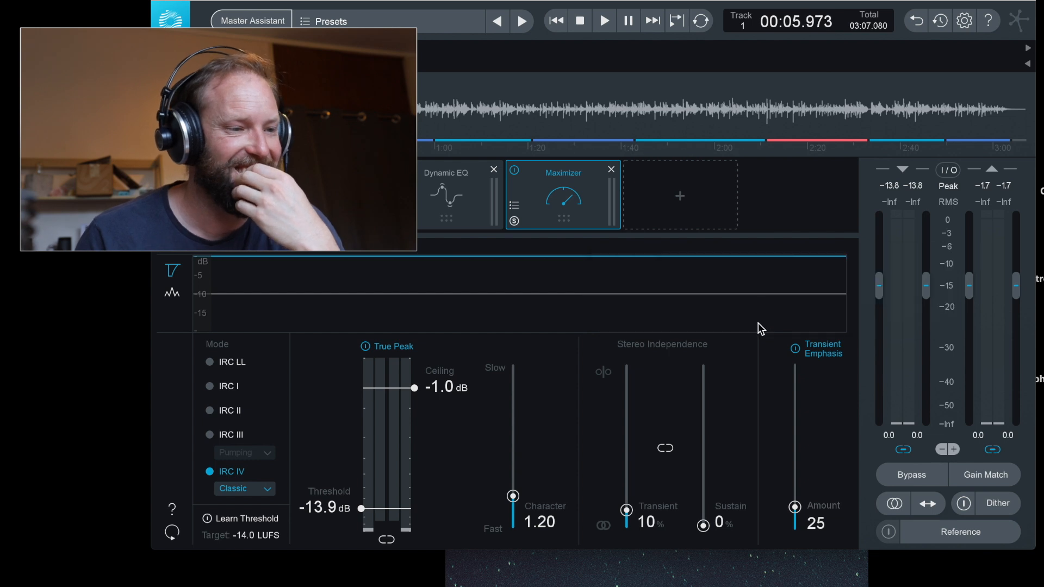
Step: Export the current track as a WAV file named Love In An Instant - master individuals.wav
{"action": "left_click", "coordinate": [244, 0]}
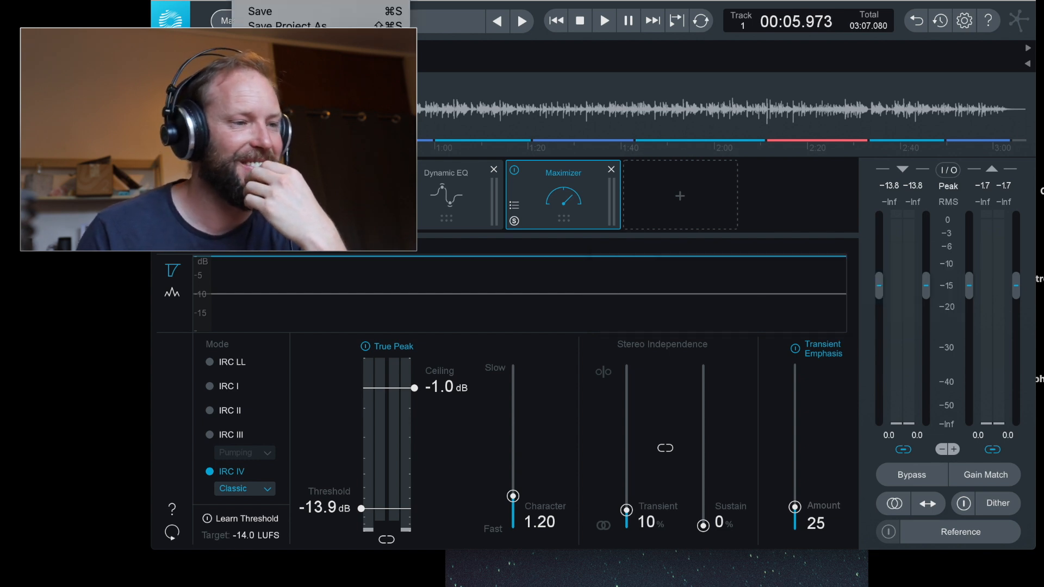
{"action": "left_click", "coordinate": [297, 66]}
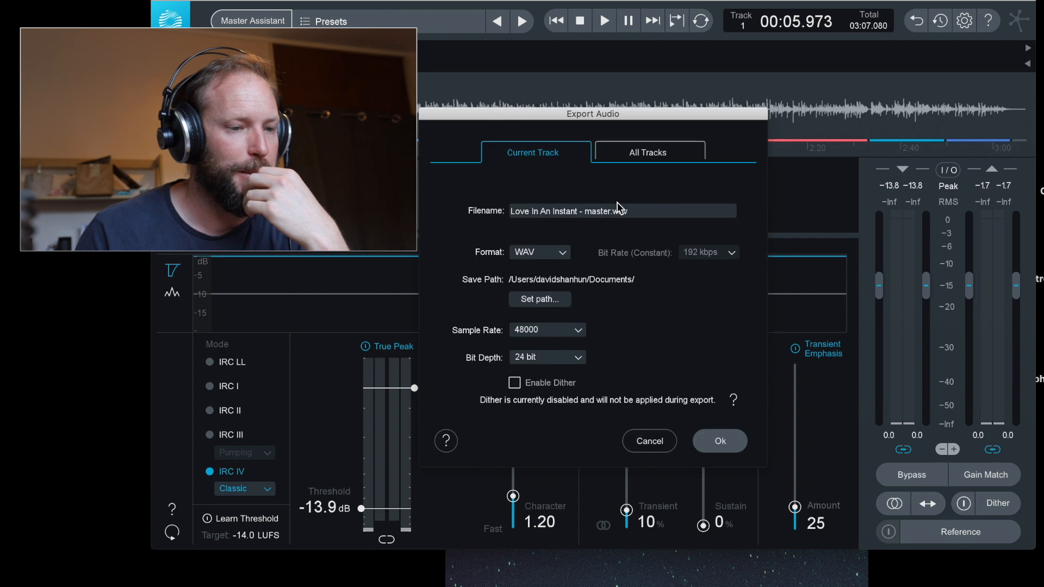
{"action": "left_click", "coordinate": [603, 212]}
{"action": "left_click", "coordinate": [610, 212]}
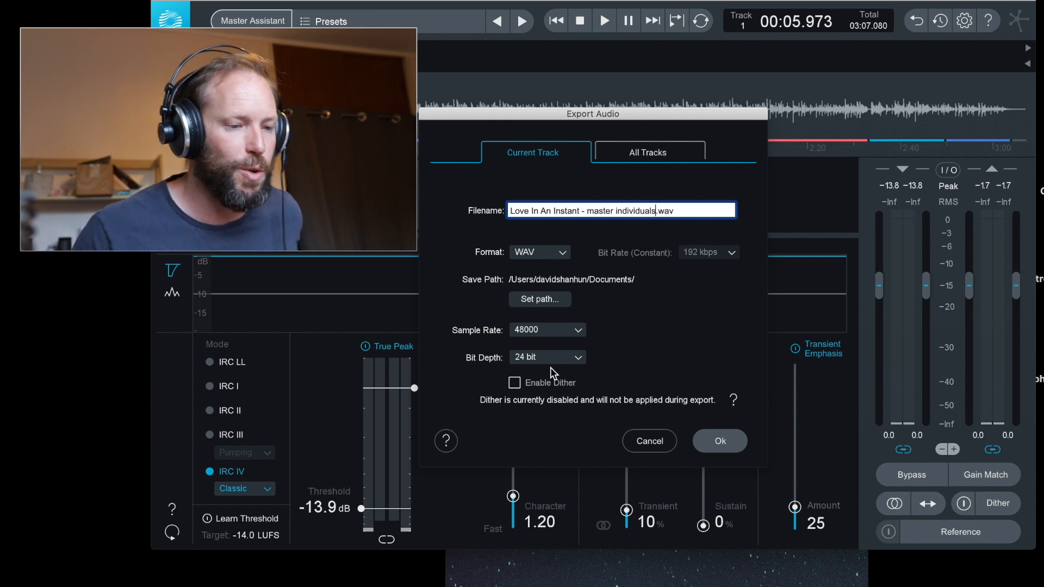
{"action": "left_click", "coordinate": [721, 441]}
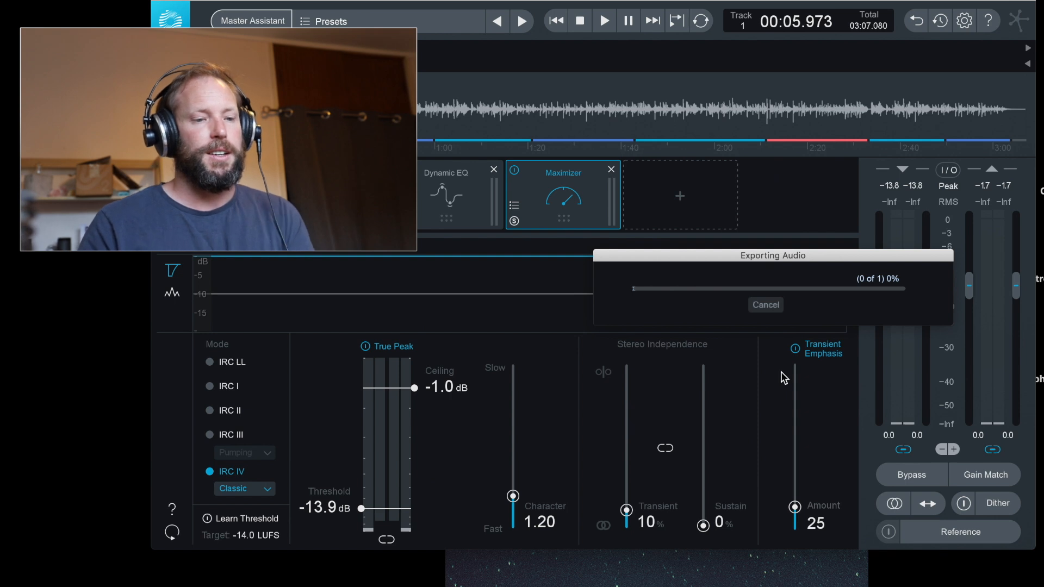
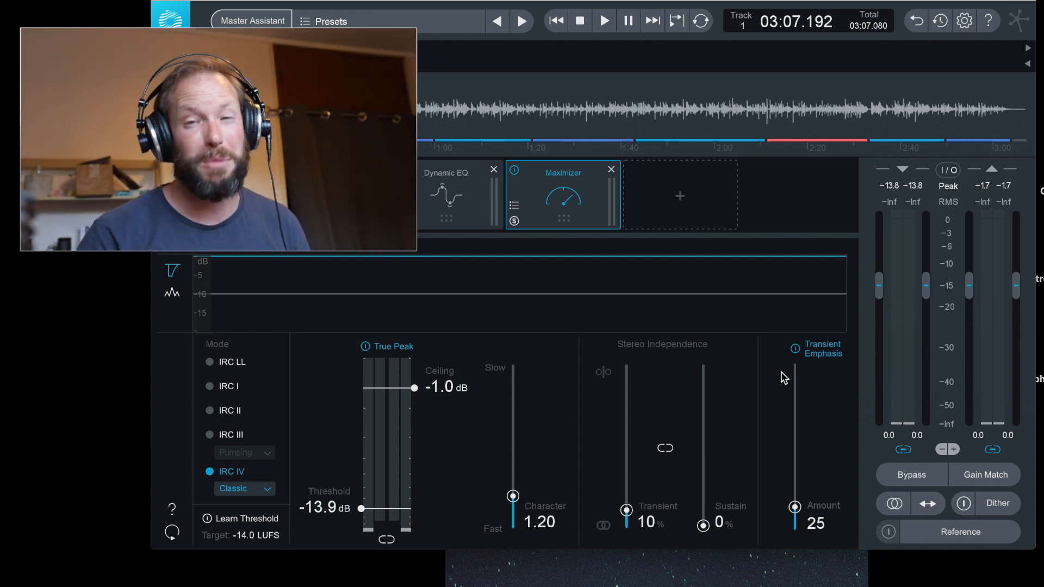
Step: In Final Cut Pro, import Love In An Instant - master individuals.wav from Documents into the Love in an Instant event
{"action": "key", "text": "ctrl+Right"}
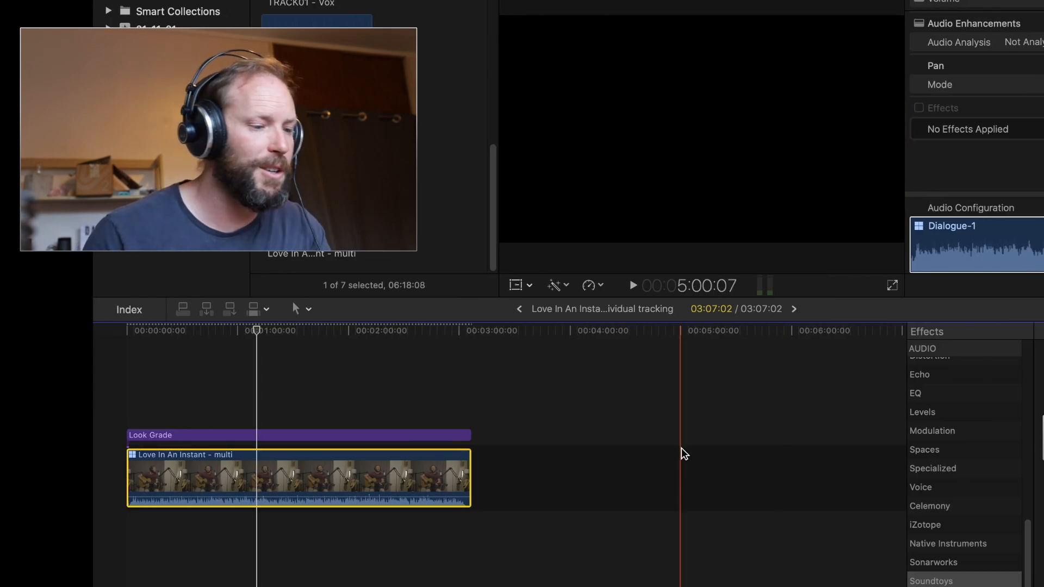
{"action": "right_click", "coordinate": [429, 121]}
{"action": "left_click", "coordinate": [377, 132]}
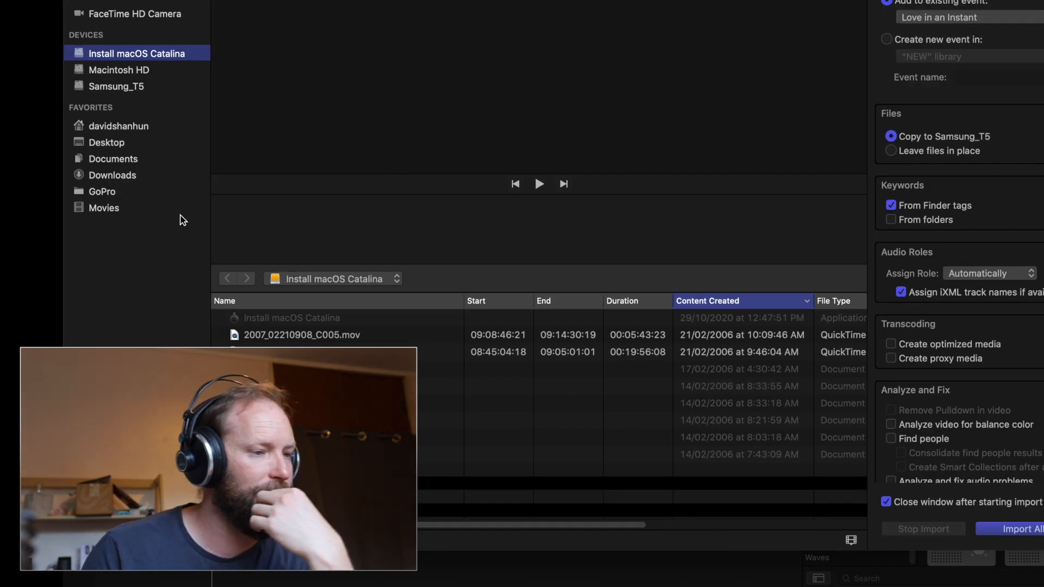
{"action": "left_click", "coordinate": [113, 159]}
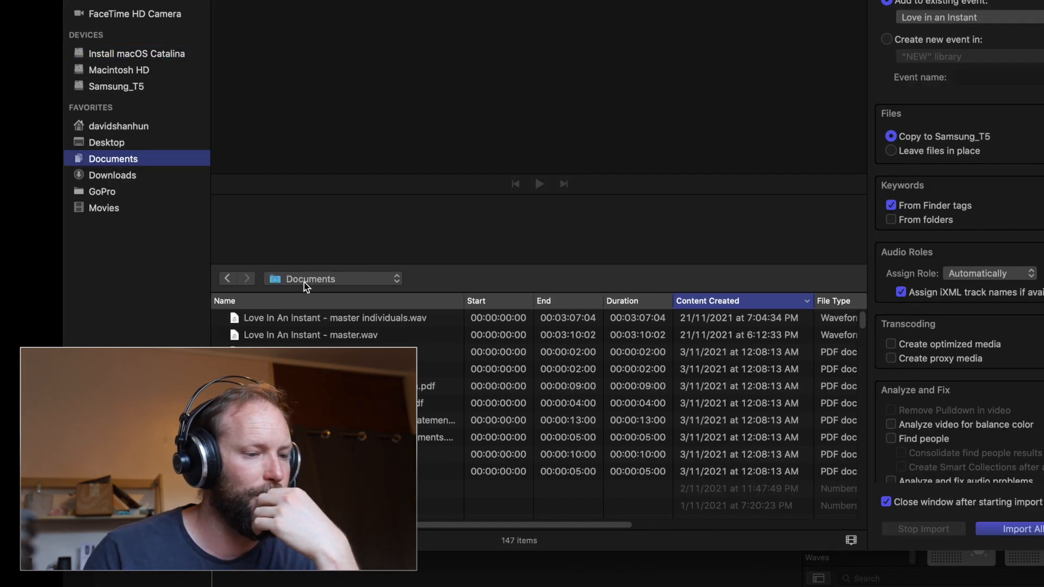
{"action": "left_click", "coordinate": [289, 317]}
{"action": "key", "text": "Return"}
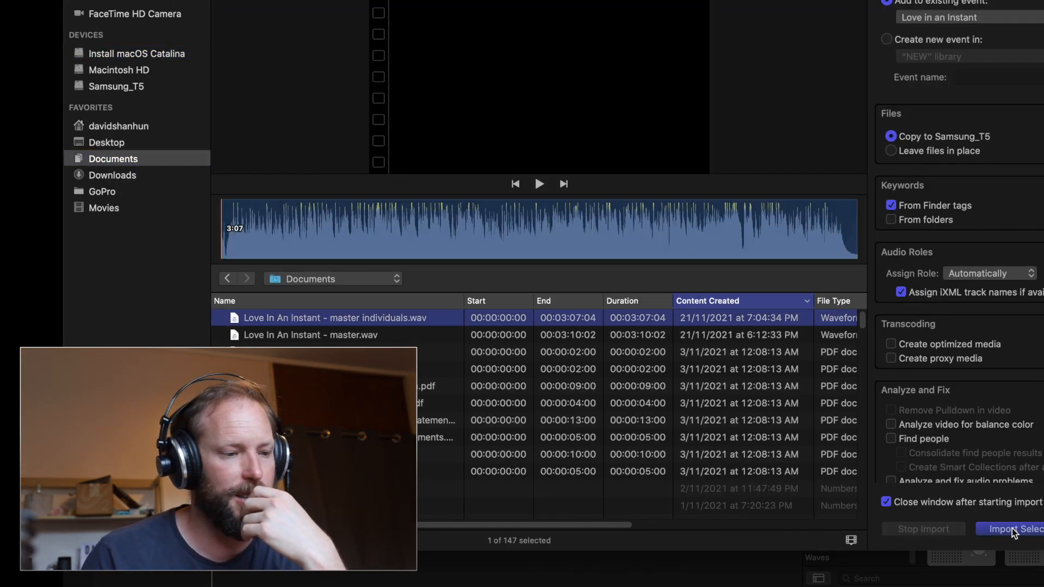
Step: Connect the master individuals audio beneath the multicam clip at the start of the timeline and disable it
{"action": "left_click", "coordinate": [264, 212]}
{"action": "left_click_drag", "start_coordinate": [265, 215], "coordinate": [95, 501]}
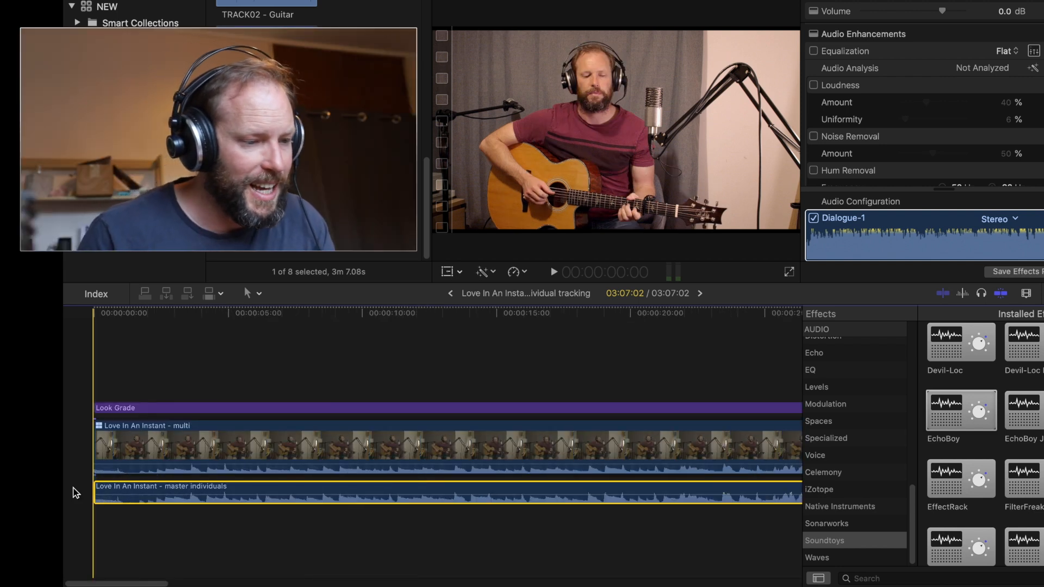
{"action": "left_click", "coordinate": [213, 447]}
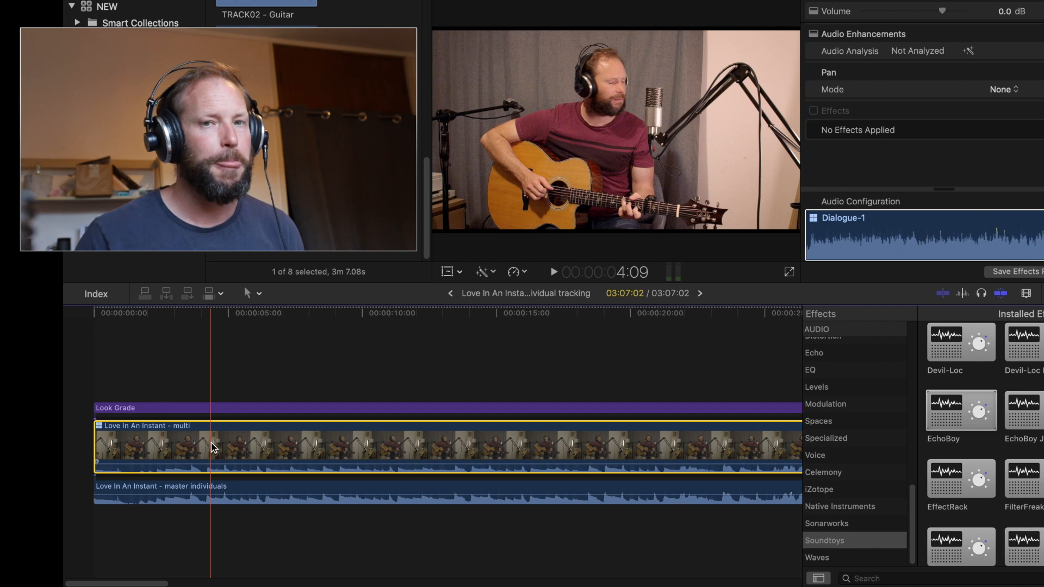
{"action": "left_click", "coordinate": [209, 491]}
{"action": "key", "text": "v"}
Step: Duplicate the Love In An Instant - multi clip directly beneath itself and enlarge the copy's audio configuration area
{"action": "right_click", "coordinate": [253, 442]}
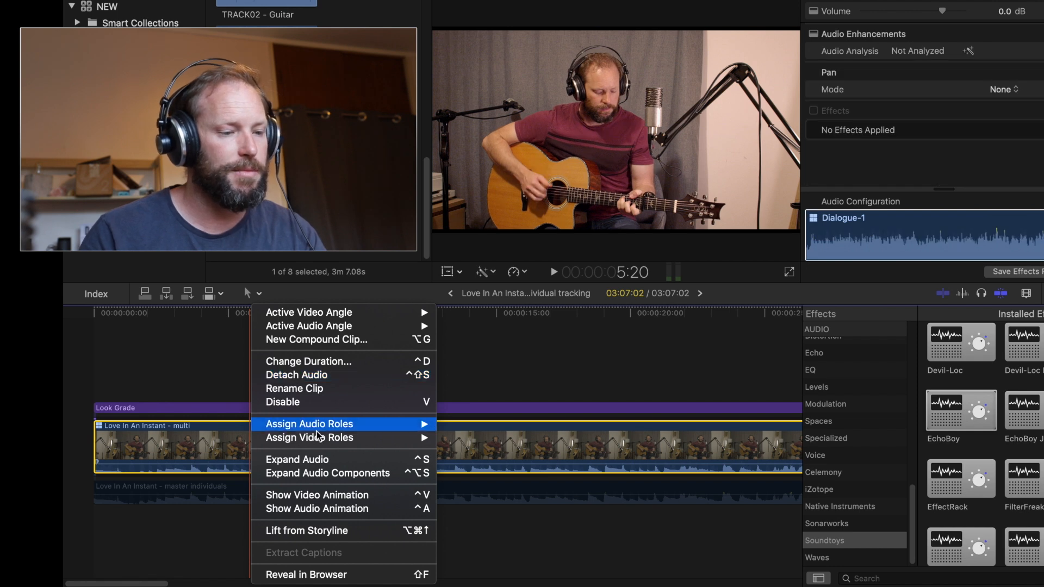
{"action": "left_click", "coordinate": [215, 372]}
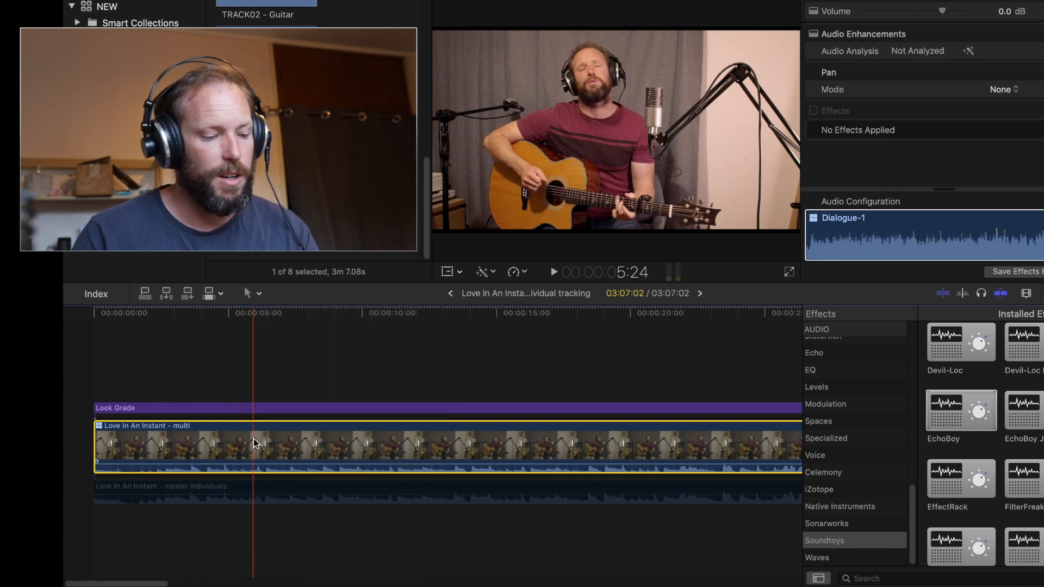
{"action": "left_click_drag", "start_coordinate": [259, 465], "coordinate": [258, 508]}
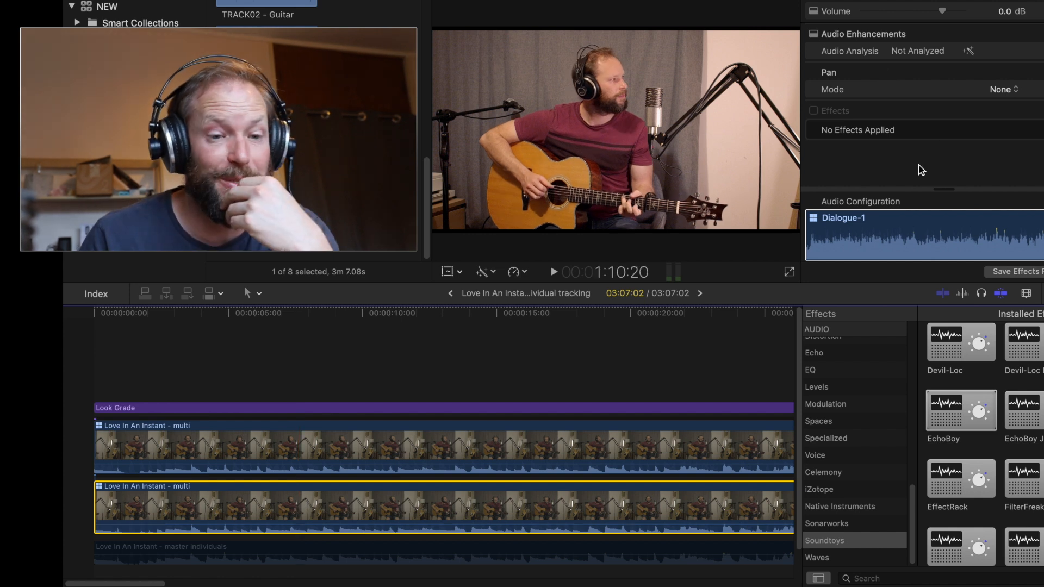
{"action": "left_click_drag", "start_coordinate": [939, 189], "coordinate": [937, 38]}
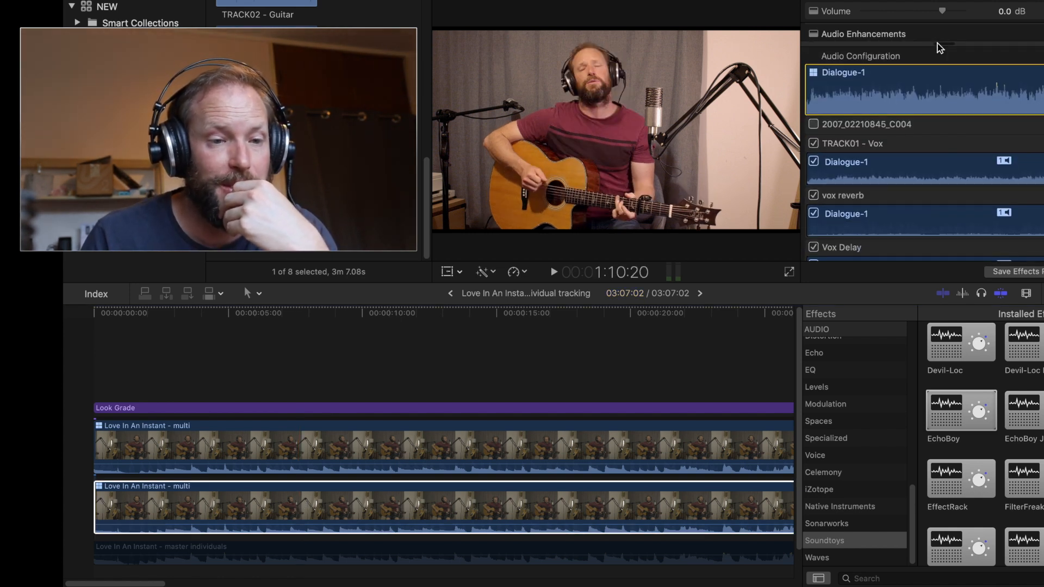
{"action": "left_click", "coordinate": [814, 118]}
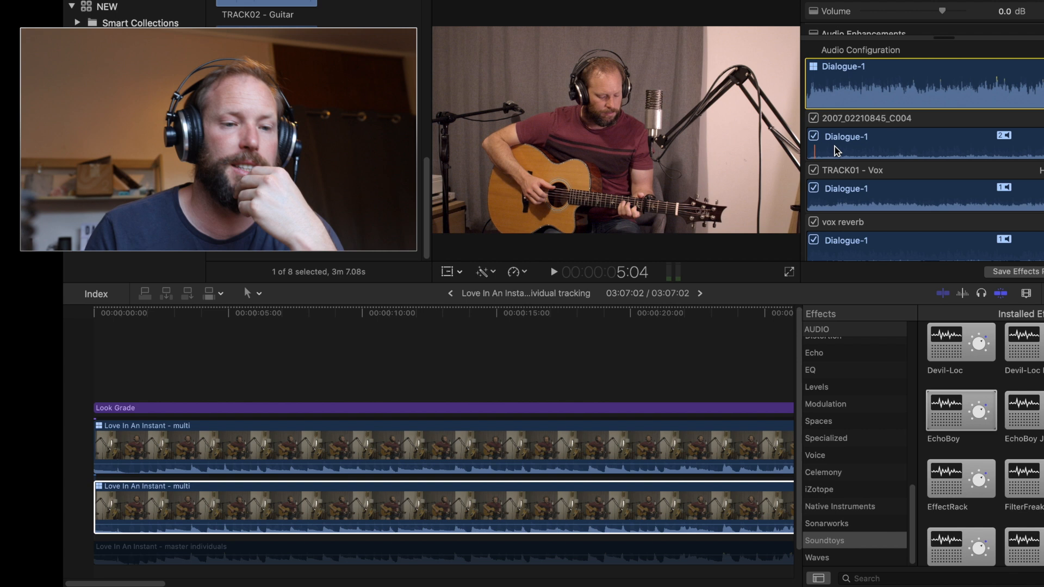
{"action": "left_click", "coordinate": [813, 136]}
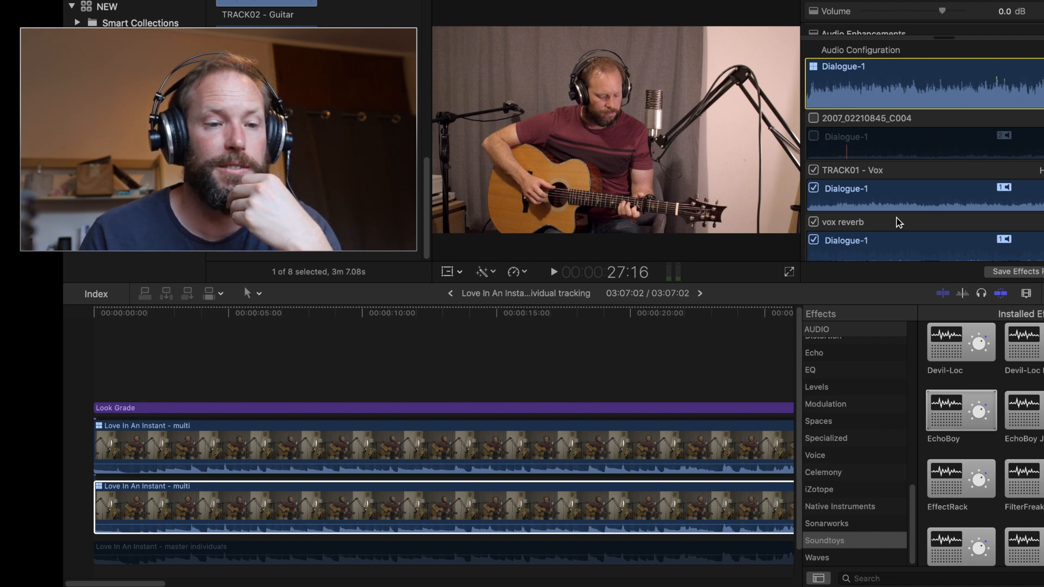
{"action": "left_click", "coordinate": [813, 119]}
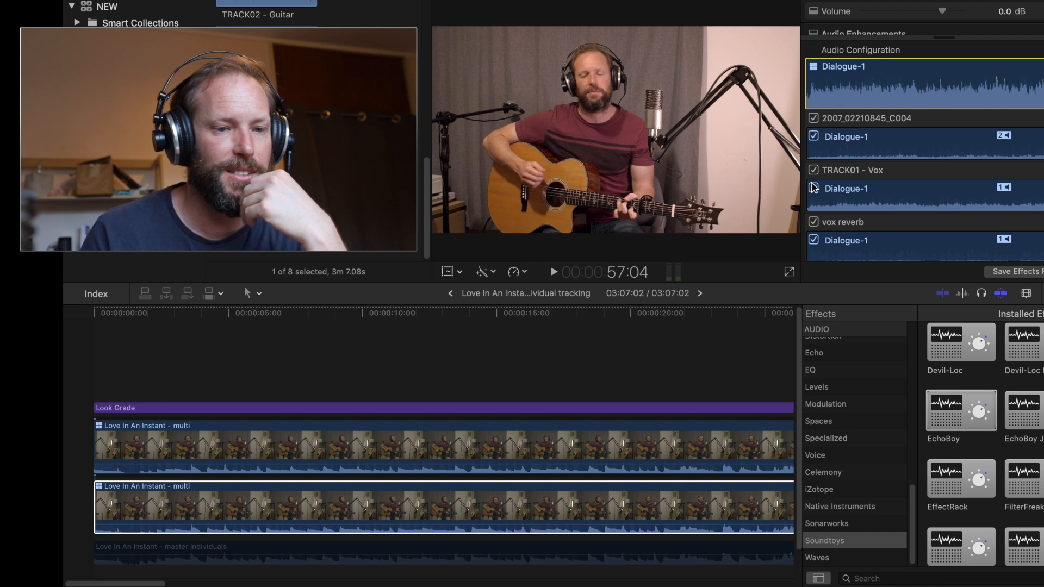
{"action": "left_click", "coordinate": [813, 118]}
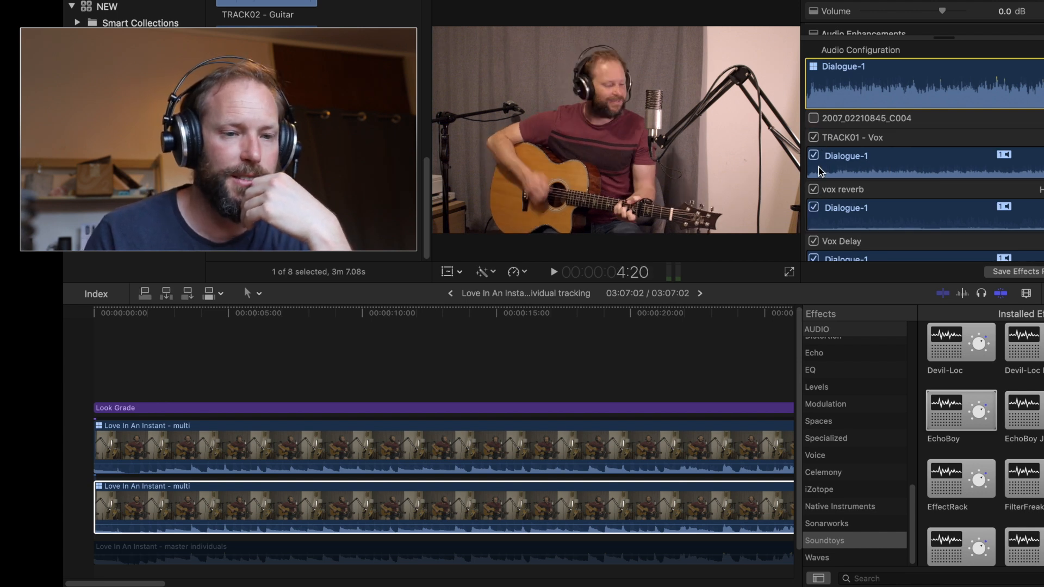
Step: In the duplicate multicam clip, disable all vocal, guitar, reverb and delay audio and enable only the 2007_02210845_C004 camera audio
{"action": "left_click", "coordinate": [813, 137]}
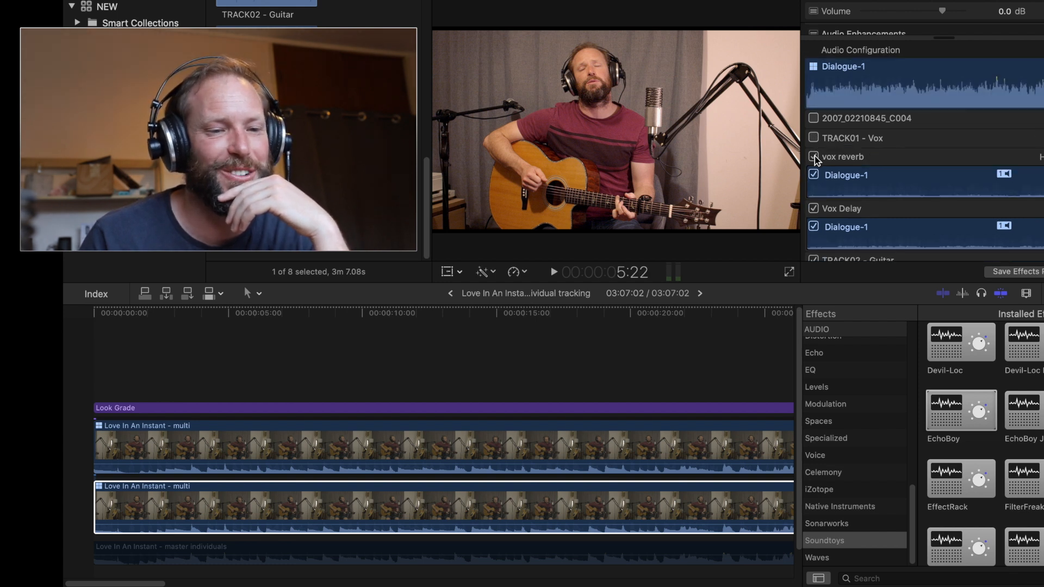
{"action": "left_click", "coordinate": [832, 159]}
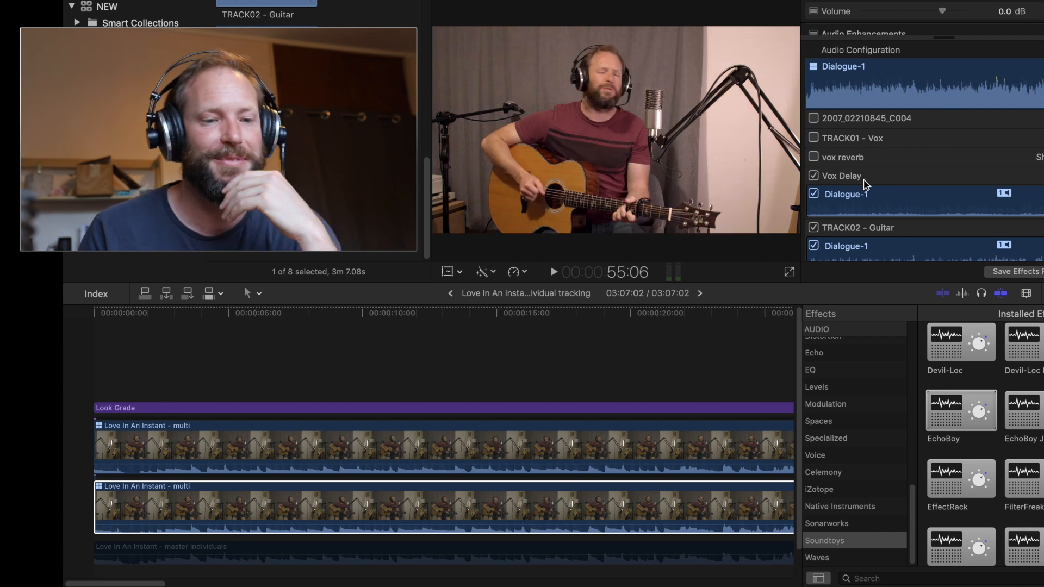
{"action": "left_click", "coordinate": [814, 176]}
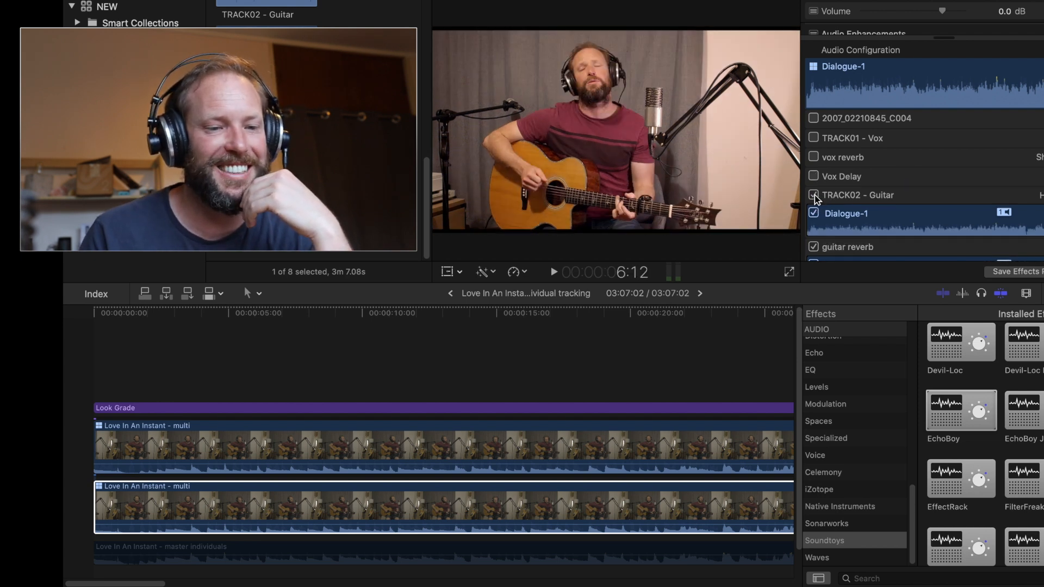
{"action": "left_click", "coordinate": [814, 195]}
{"action": "left_click", "coordinate": [814, 213]}
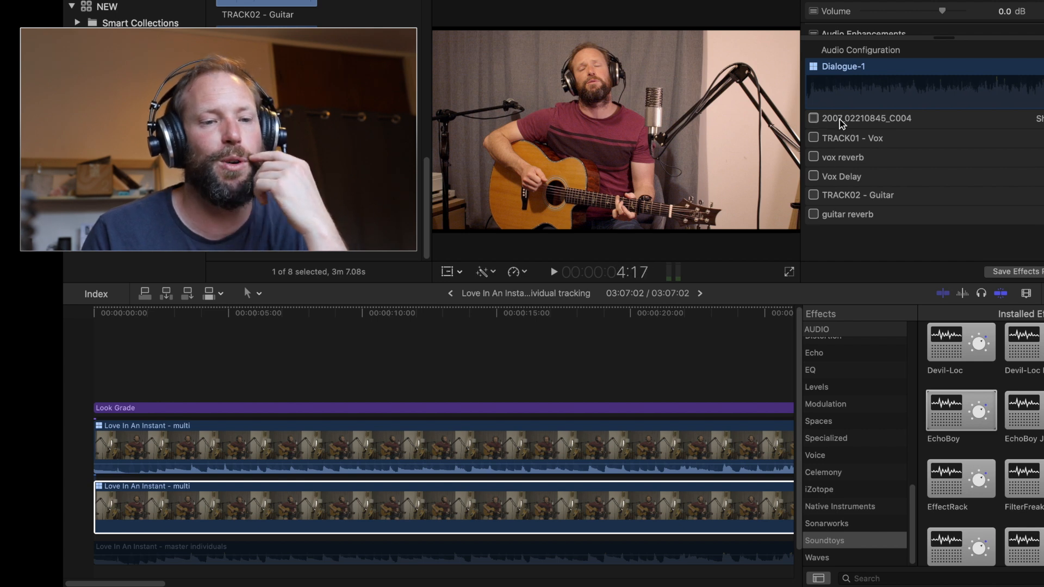
{"action": "left_click", "coordinate": [814, 118]}
{"action": "left_click", "coordinate": [476, 357]}
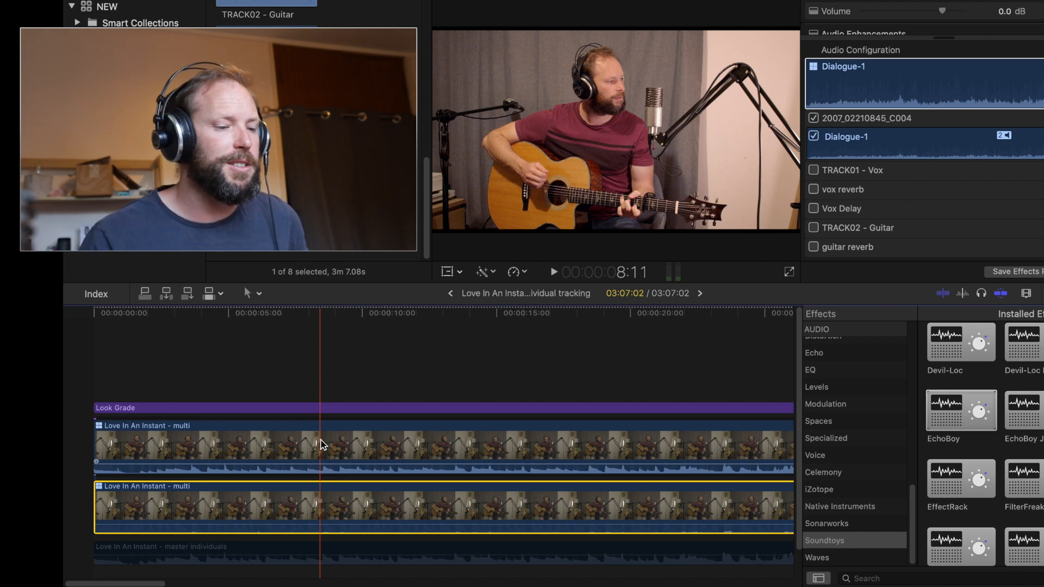
Step: Detach the upper Love In An Instant - multi clip's audio and trim the detached audio's start by about 1.4 seconds
{"action": "right_click", "coordinate": [322, 445]}
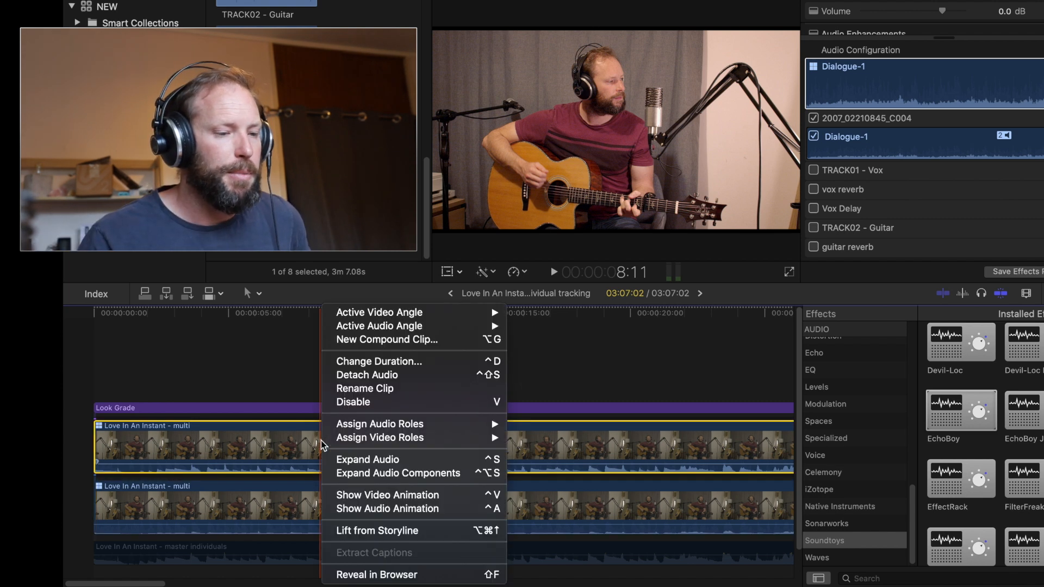
{"action": "left_click", "coordinate": [359, 375]}
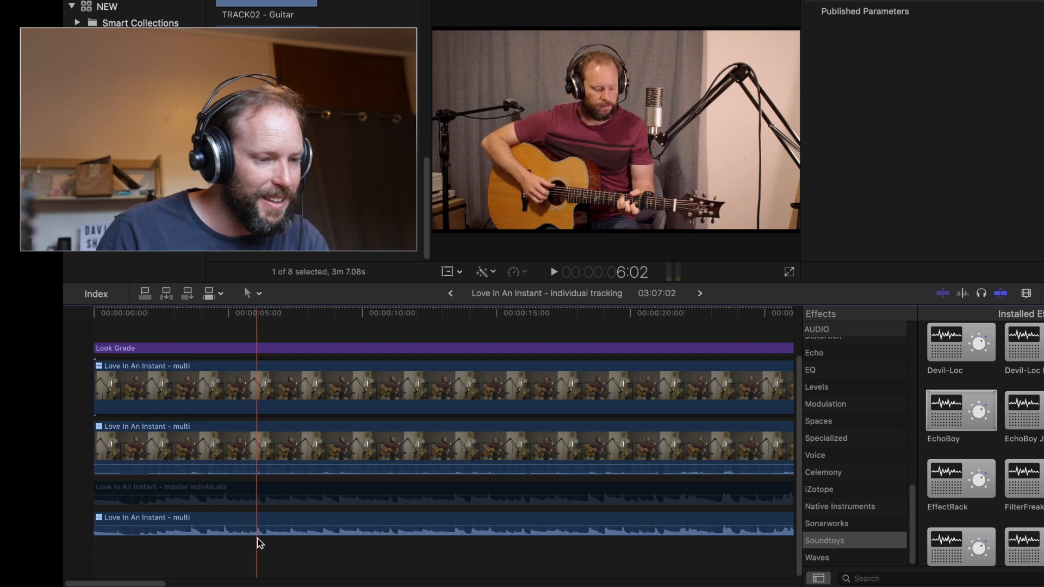
{"action": "left_click", "coordinate": [260, 554]}
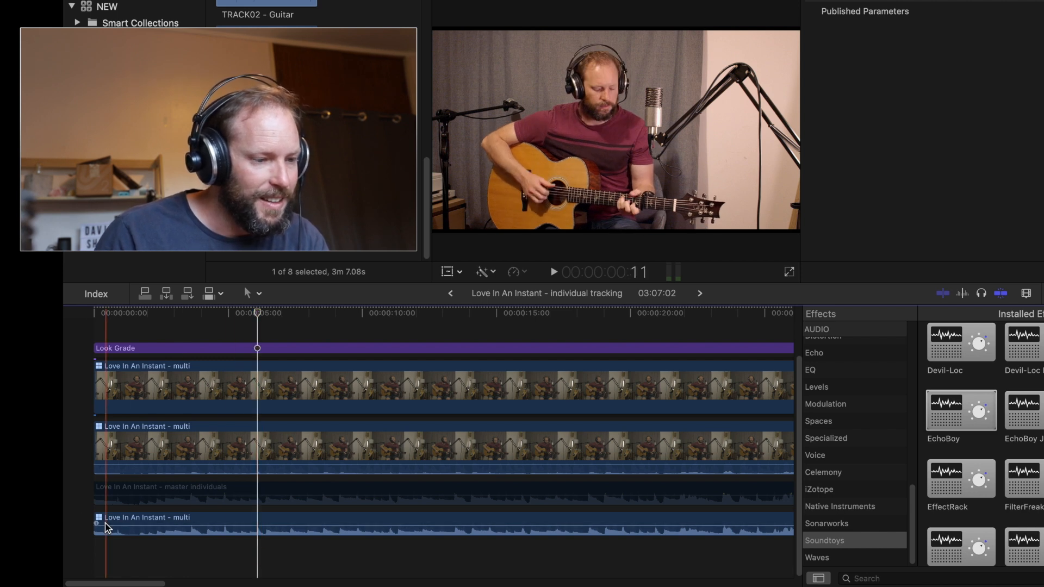
{"action": "left_click_drag", "start_coordinate": [95, 524], "coordinate": [190, 539]}
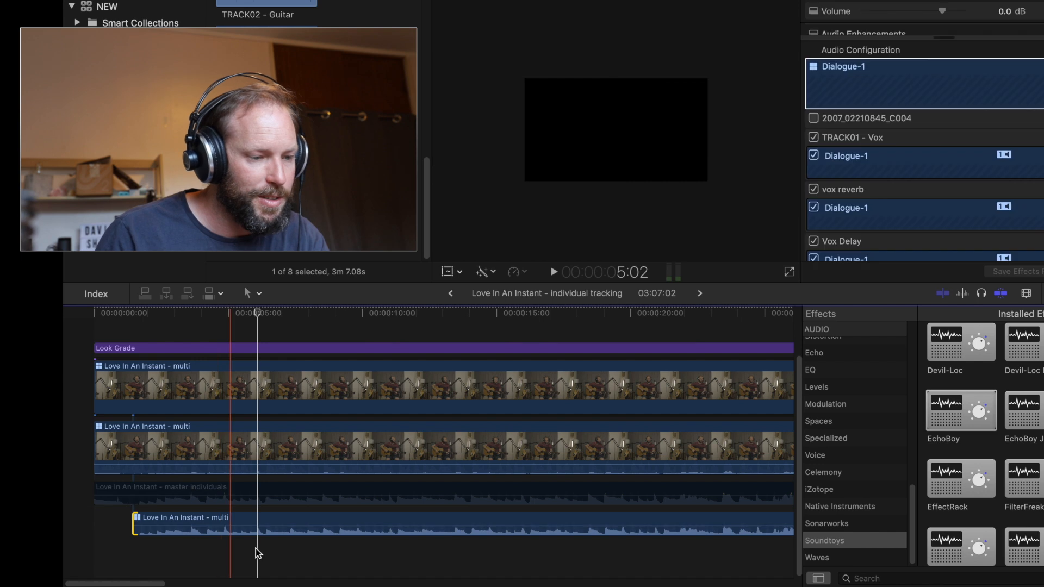
Step: Slide the detached audio slightly later so its peak near 6:03 lines up with the camera audio
{"action": "key", "text": "super+equal"}
{"action": "key", "text": "super+equal"}
{"action": "key", "text": "super+equal"}
{"action": "key", "text": "super+equal"}
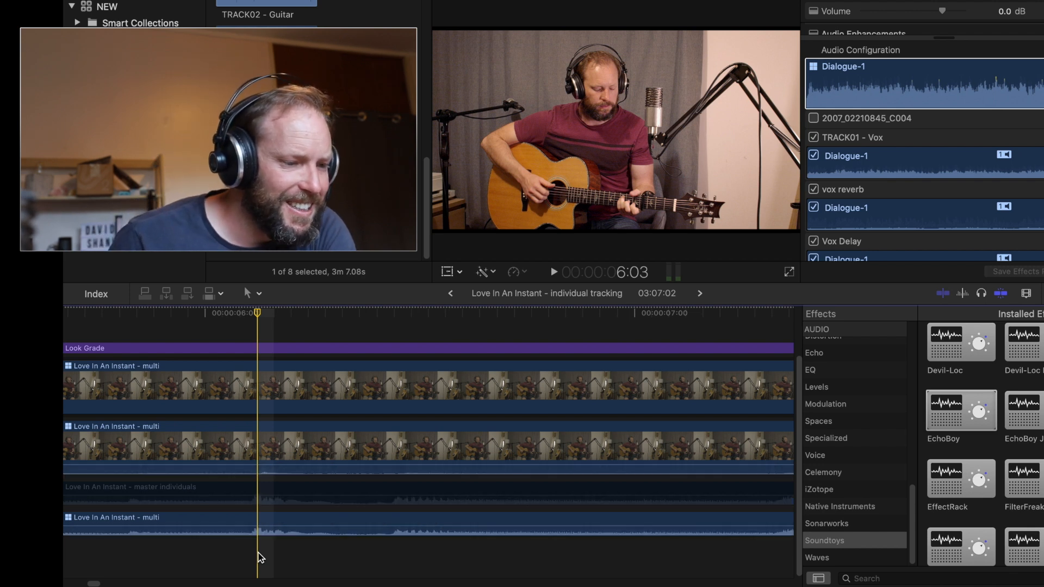
{"action": "mouse_move", "coordinate": [270, 526]}
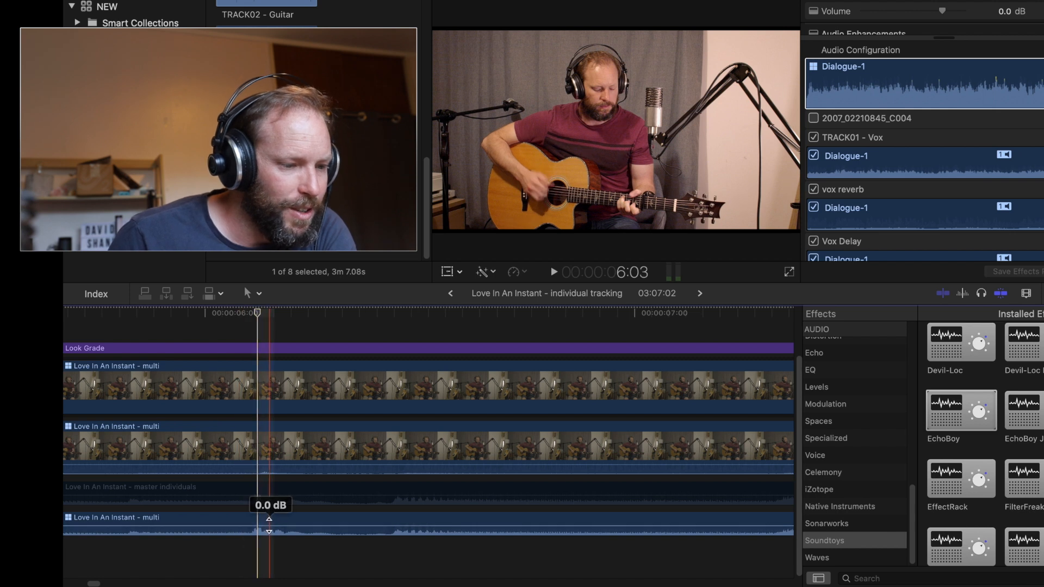
{"action": "left_click_drag", "start_coordinate": [266, 522], "coordinate": [273, 523]}
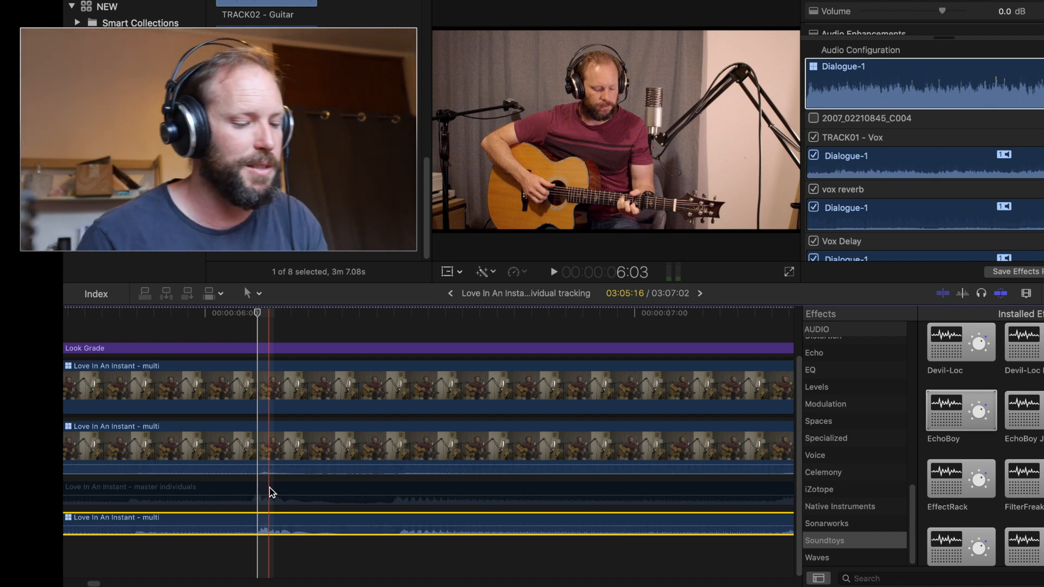
Step: Undo the slide, trim and audio detachment on the upper multicam clip
{"action": "key", "text": "End"}
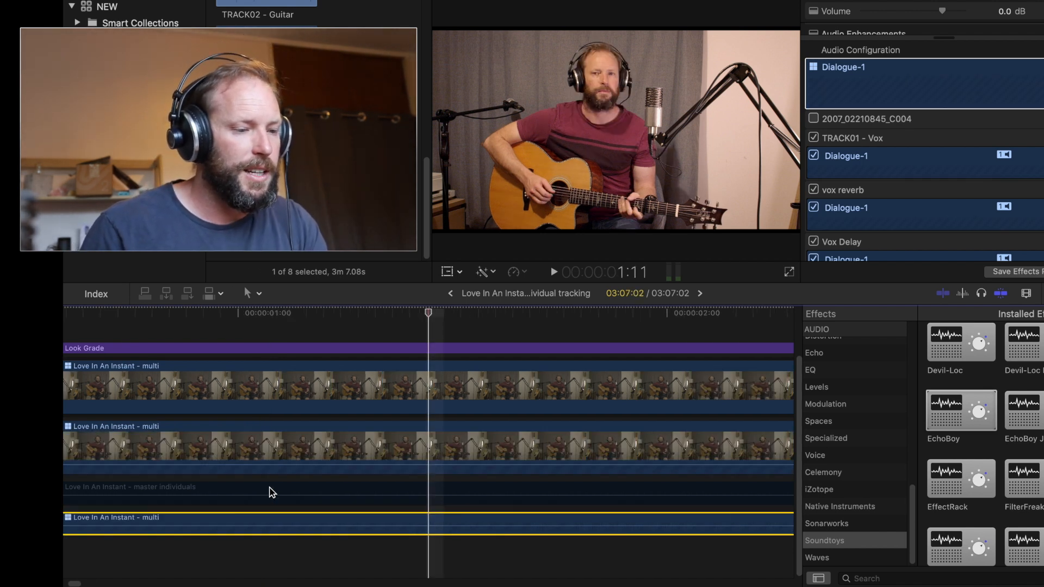
{"action": "key", "text": "Delete"}
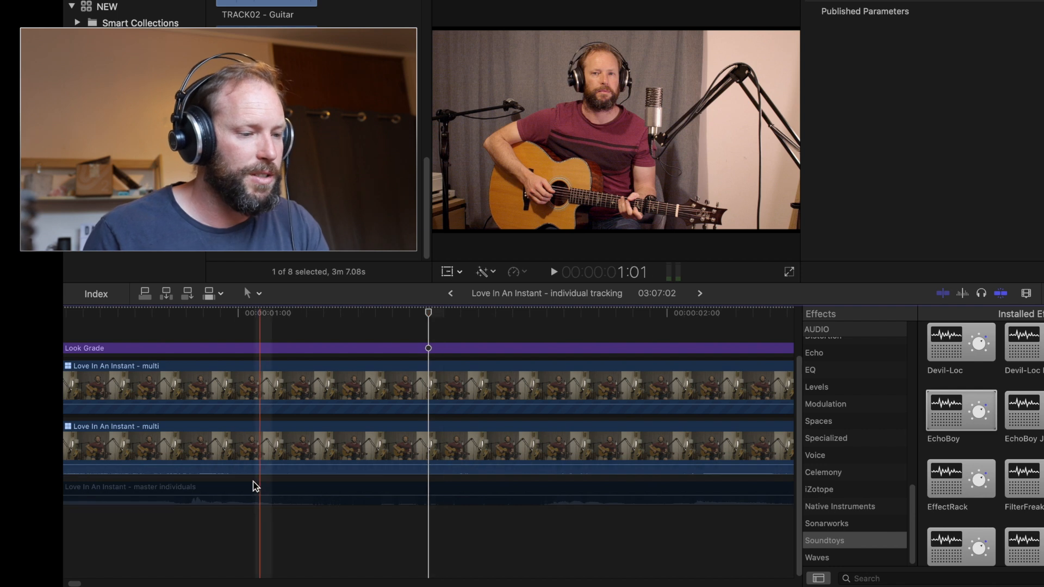
{"action": "scroll", "coordinate": [79, 585], "scroll_direction": "left", "scroll_amount": 5}
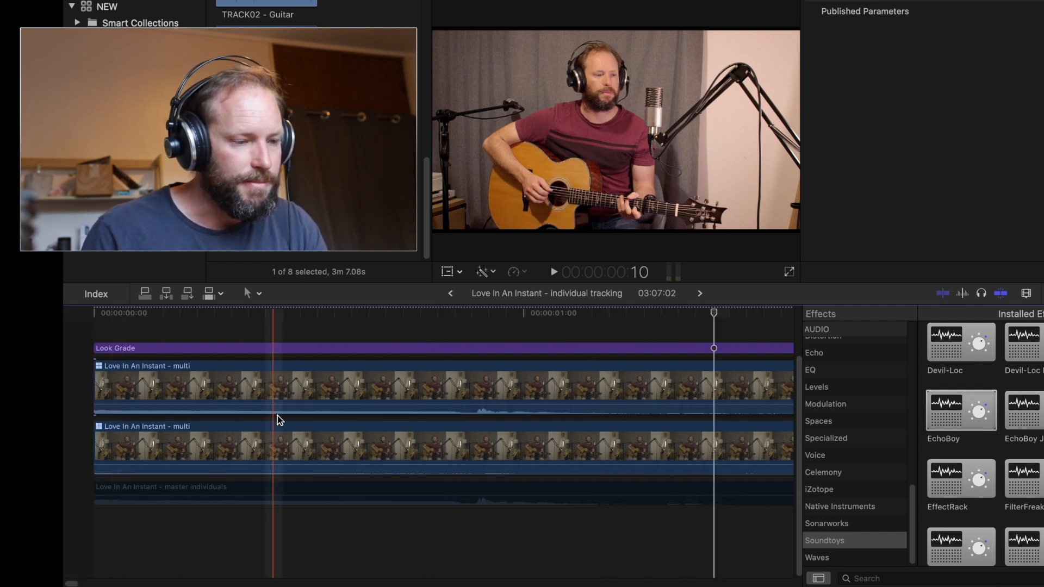
Step: Disable the upper Love In An Instant - multi clip and enable the master individuals audio
{"action": "left_click", "coordinate": [298, 436]}
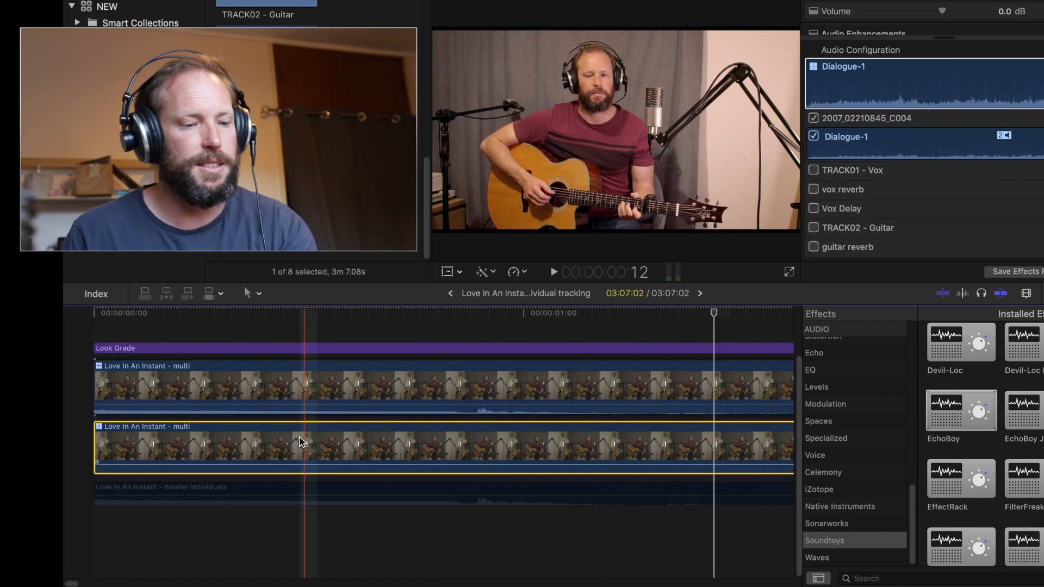
{"action": "left_click", "coordinate": [373, 383]}
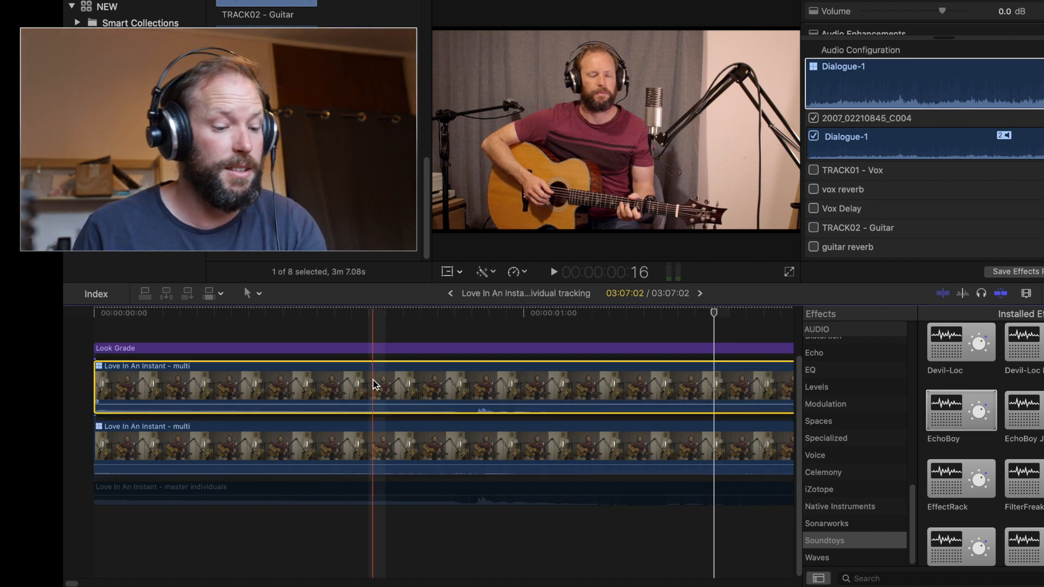
{"action": "left_click", "coordinate": [401, 435]}
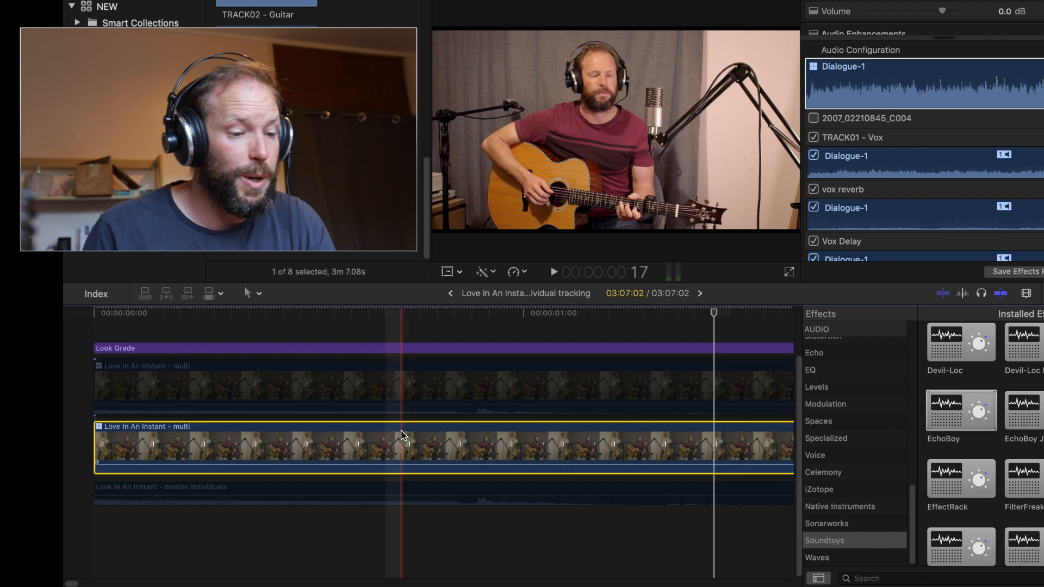
{"action": "left_click", "coordinate": [396, 491]}
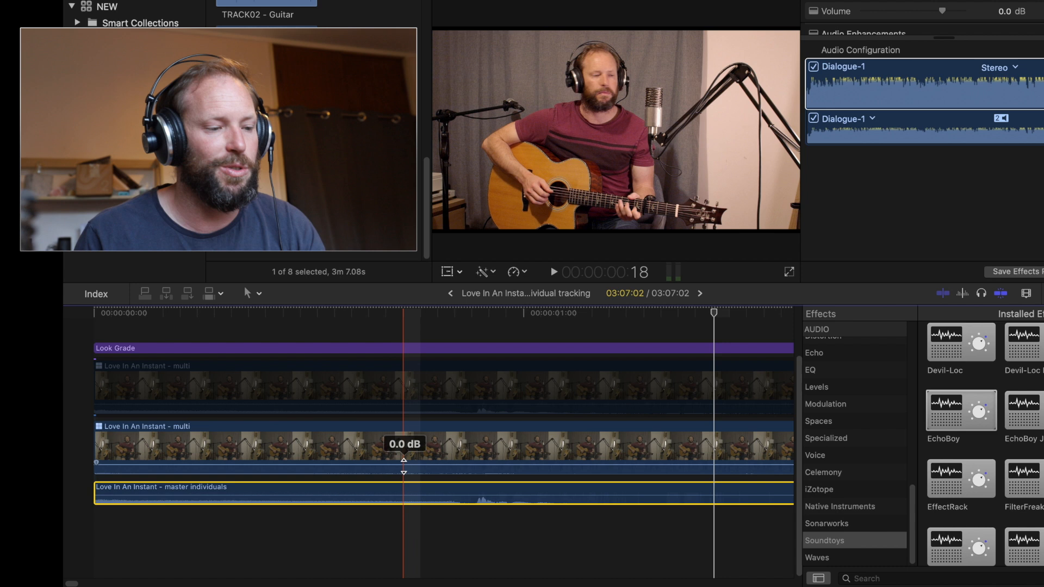
{"action": "left_click", "coordinate": [894, 128]}
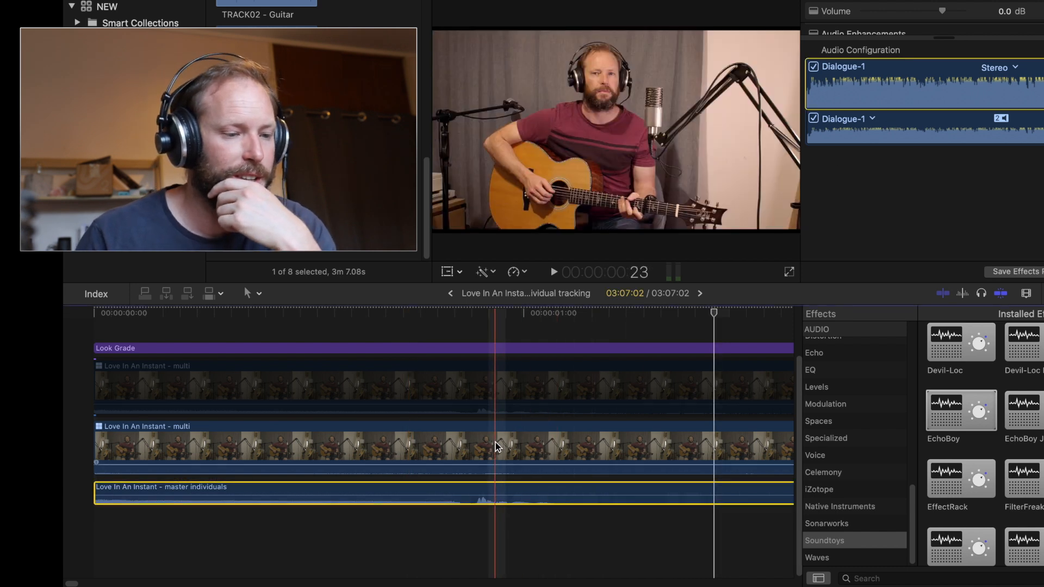
Step: Shrink the audio configuration area and raise the lower multicam clip's camera audio to 12 dB
{"action": "left_click", "coordinate": [523, 431]}
{"action": "left_click", "coordinate": [864, 142]}
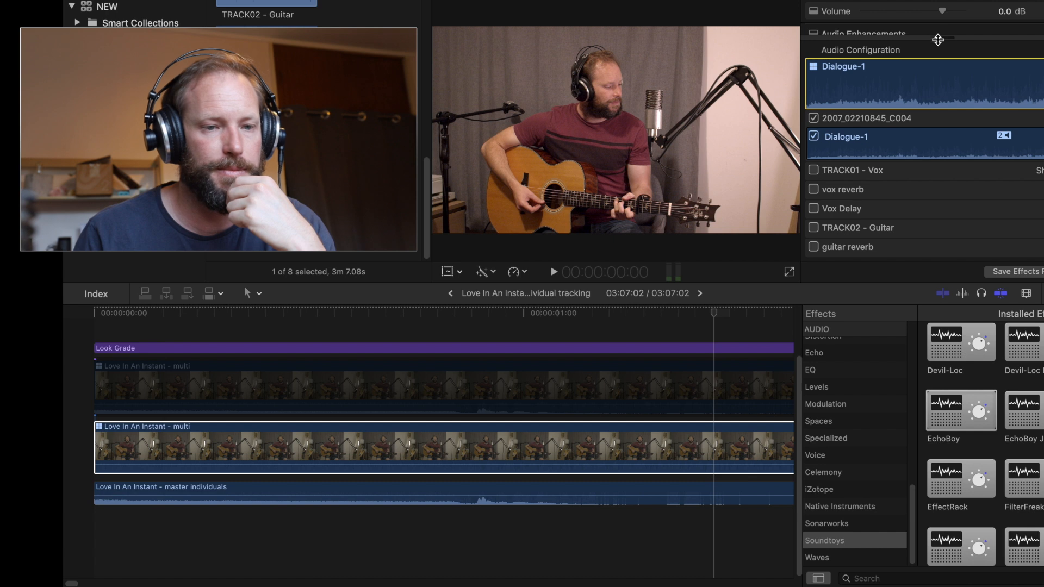
{"action": "left_click", "coordinate": [482, 457]}
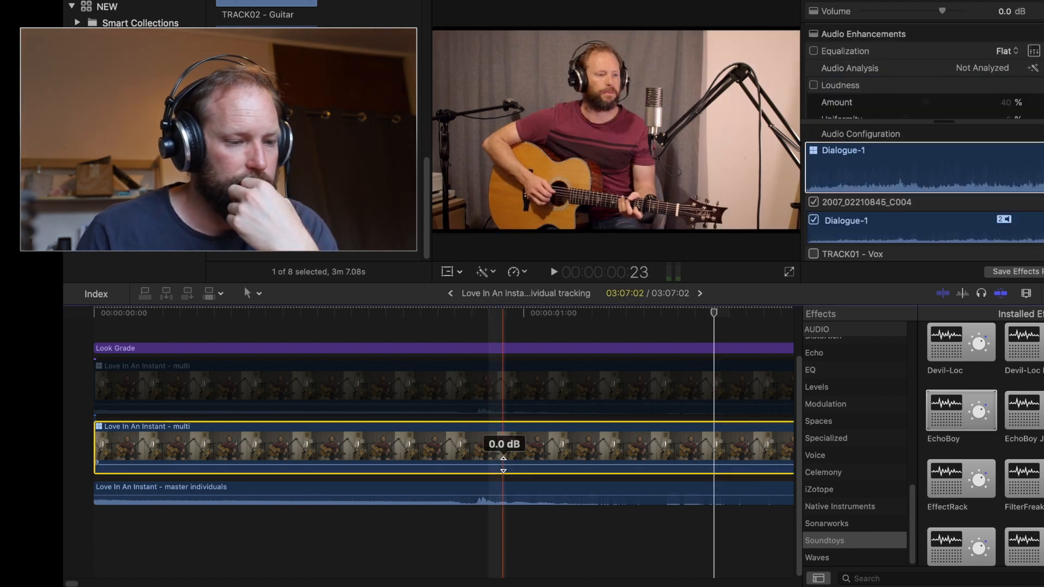
{"action": "left_click_drag", "start_coordinate": [504, 465], "coordinate": [503, 460]}
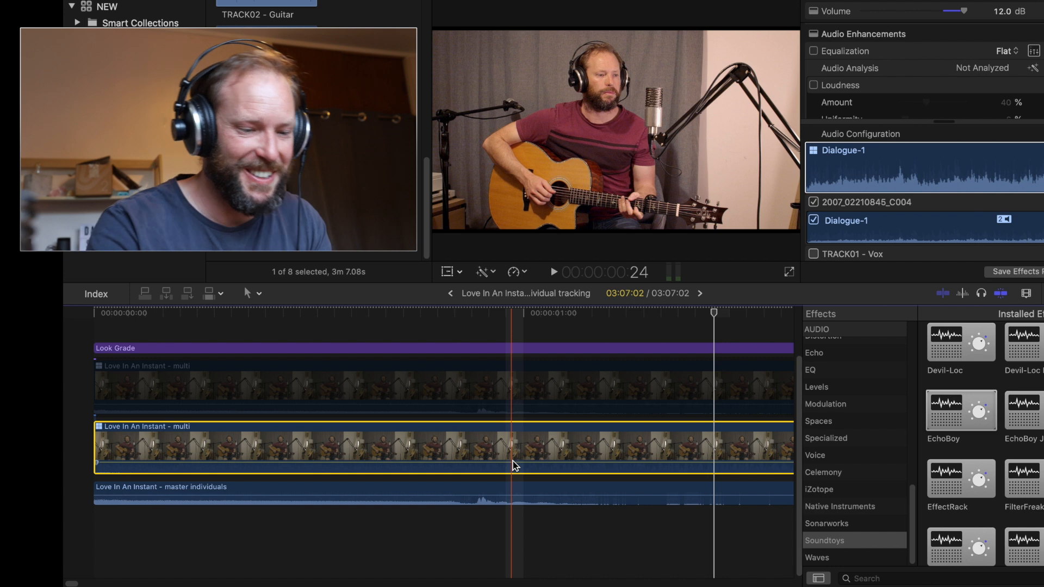
Step: Trim the master individuals audio's start to about 2.8 seconds and slide it slightly later to match the camera audio's peak near 6:03
{"action": "key", "text": "super+minus"}
{"action": "key", "text": "super+minus"}
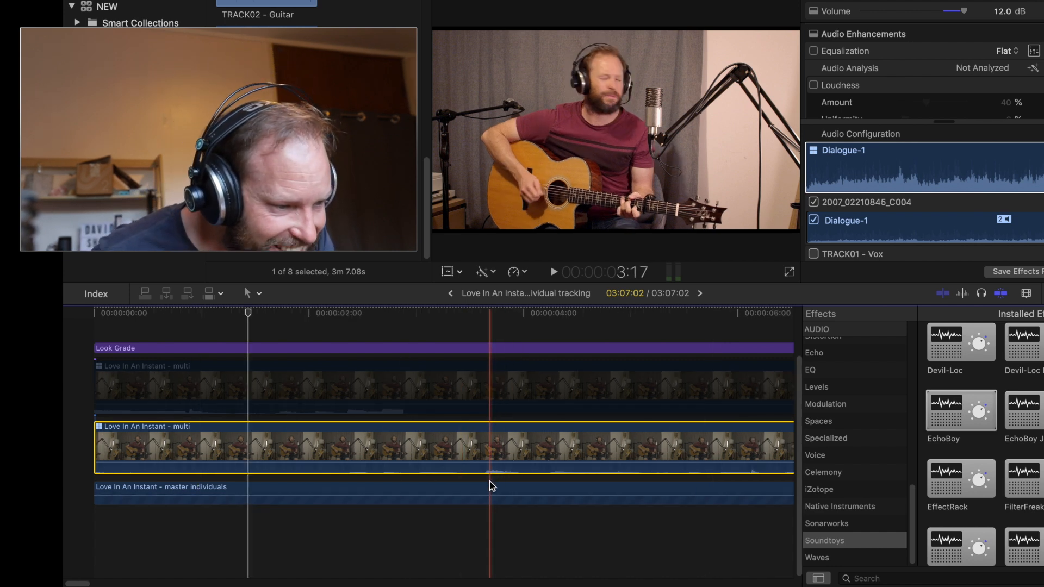
{"action": "left_click", "coordinate": [753, 514]}
{"action": "left_click_drag", "start_coordinate": [98, 490], "coordinate": [397, 494]}
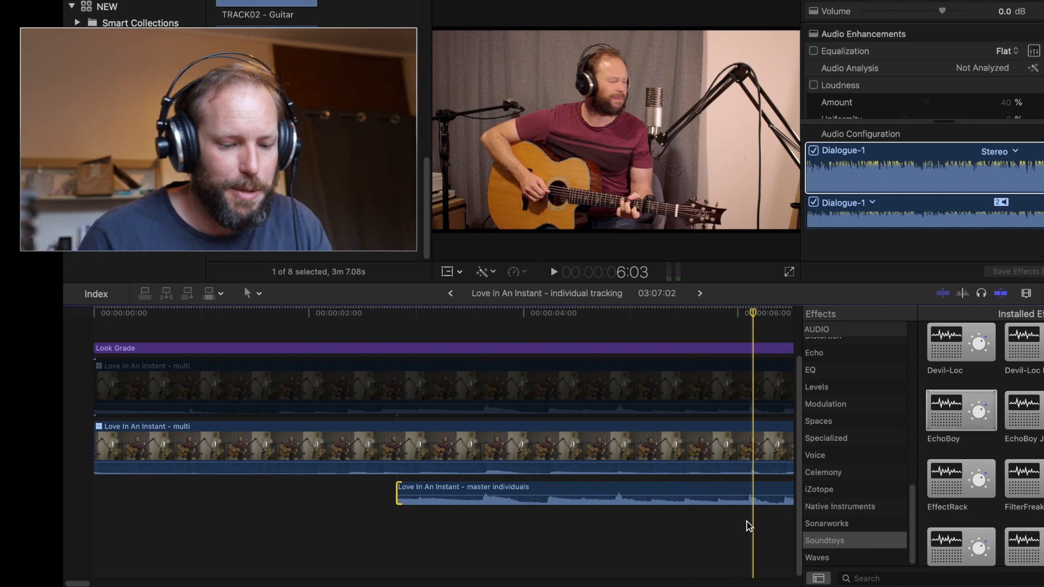
{"action": "key", "text": "super+equal"}
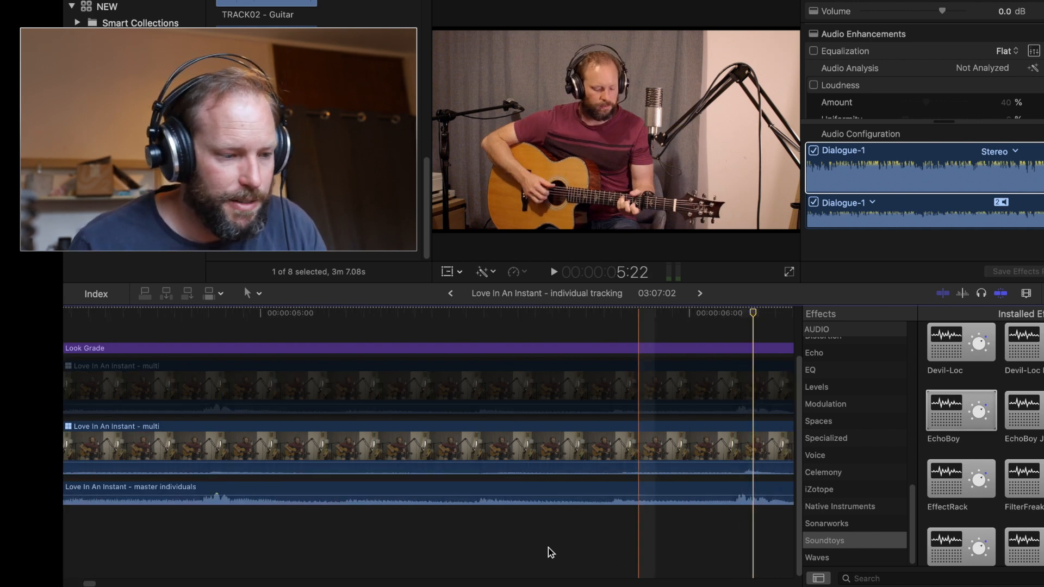
{"action": "left_click_drag", "start_coordinate": [90, 584], "coordinate": [92, 583]}
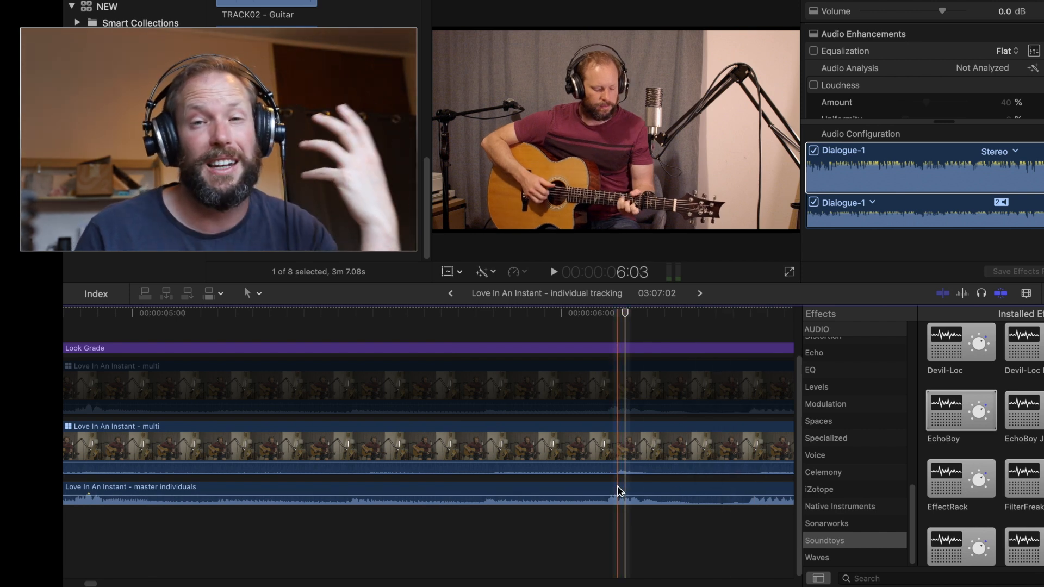
{"action": "left_click_drag", "start_coordinate": [618, 488], "coordinate": [625, 489]}
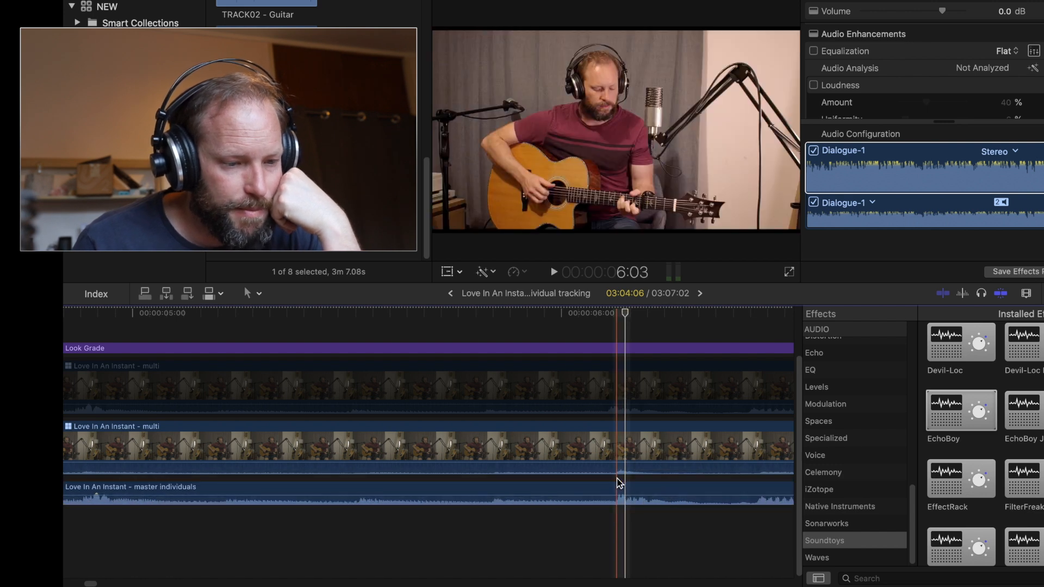
Step: Play the master individuals and camera audio together from 6:03 to check their alignment
{"action": "left_click", "coordinate": [618, 479]}
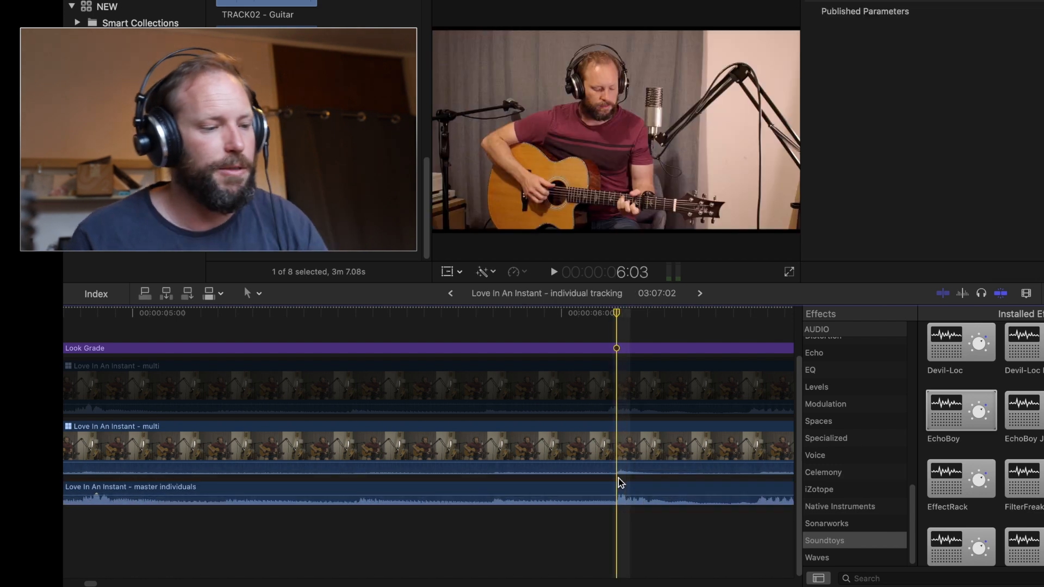
{"action": "key", "text": "space"}
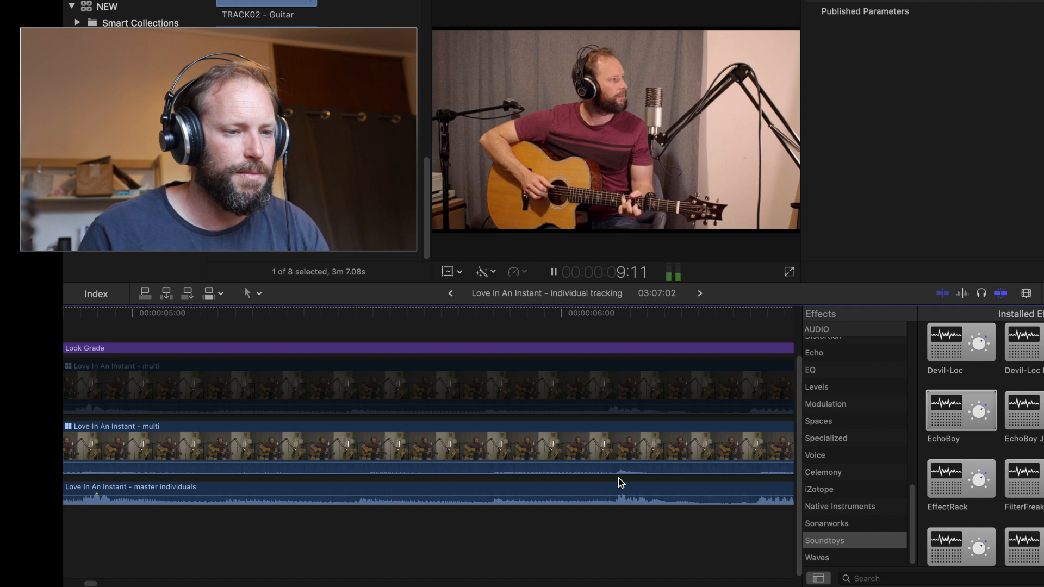
{"action": "key", "text": "shift+z"}
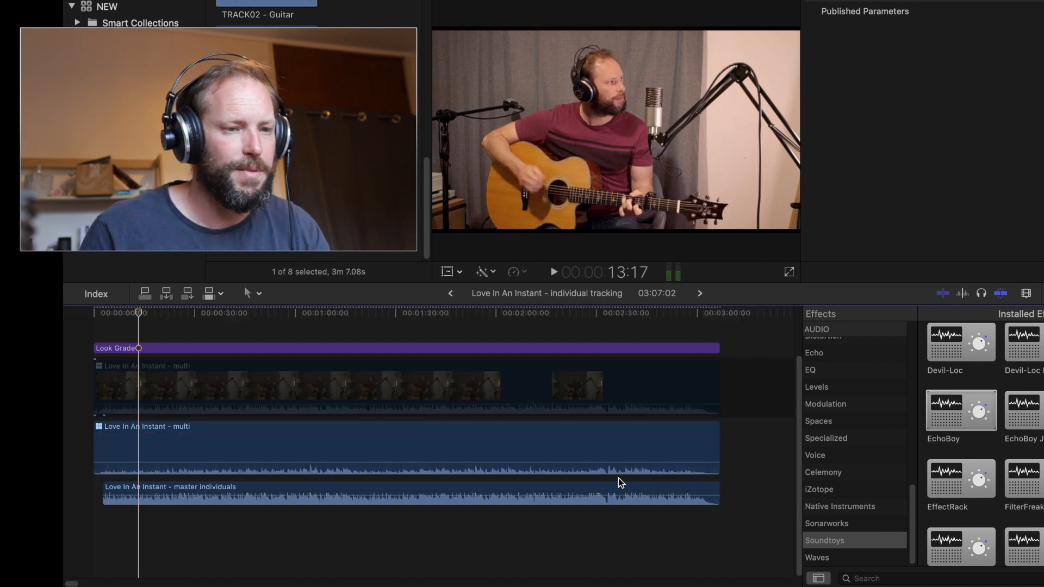
{"action": "key", "text": "space"}
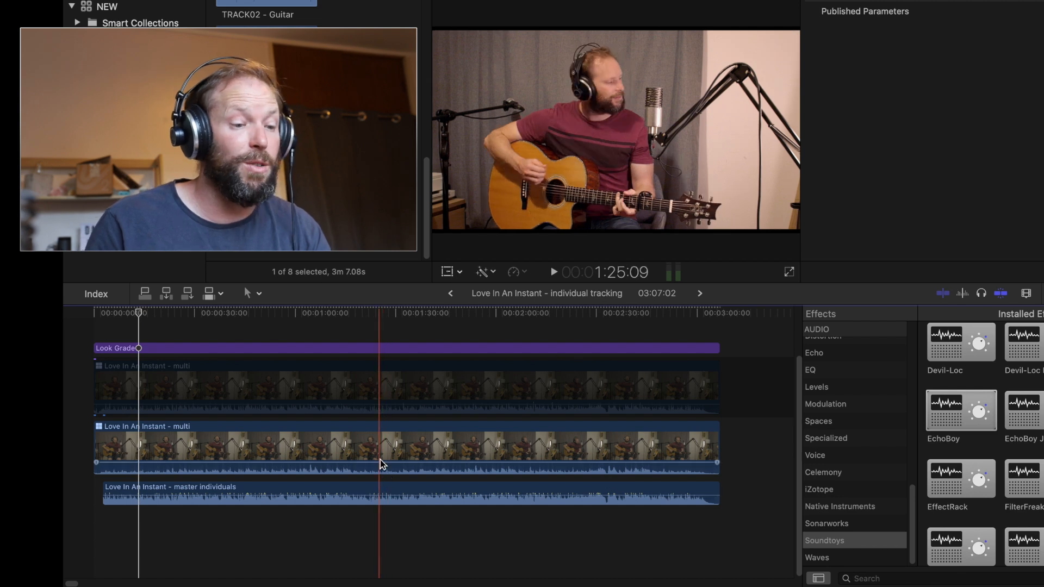
Step: Lower the lower multicam clip's camera audio to -∞ dB and extend the master individuals audio back to the timeline start
{"action": "mouse_move", "coordinate": [380, 463]}
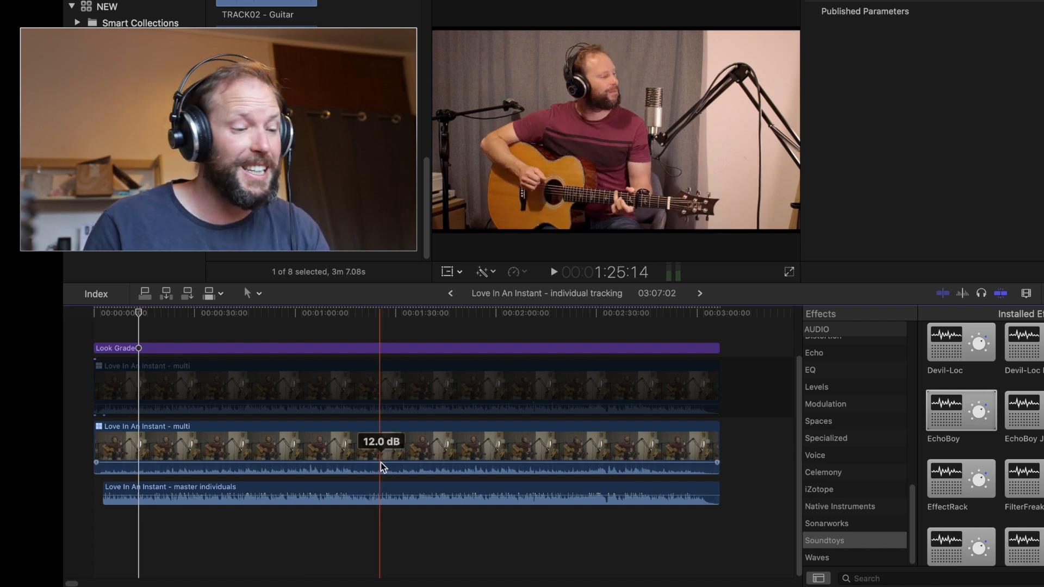
{"action": "left_click_drag", "start_coordinate": [379, 463], "coordinate": [378, 477]}
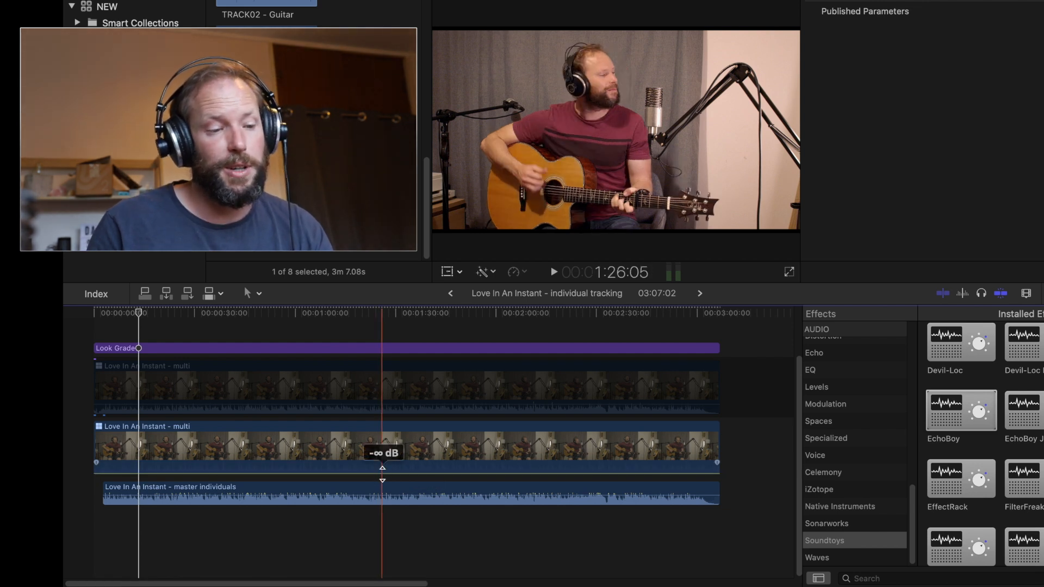
{"action": "left_click_drag", "start_coordinate": [105, 486], "coordinate": [64, 484]}
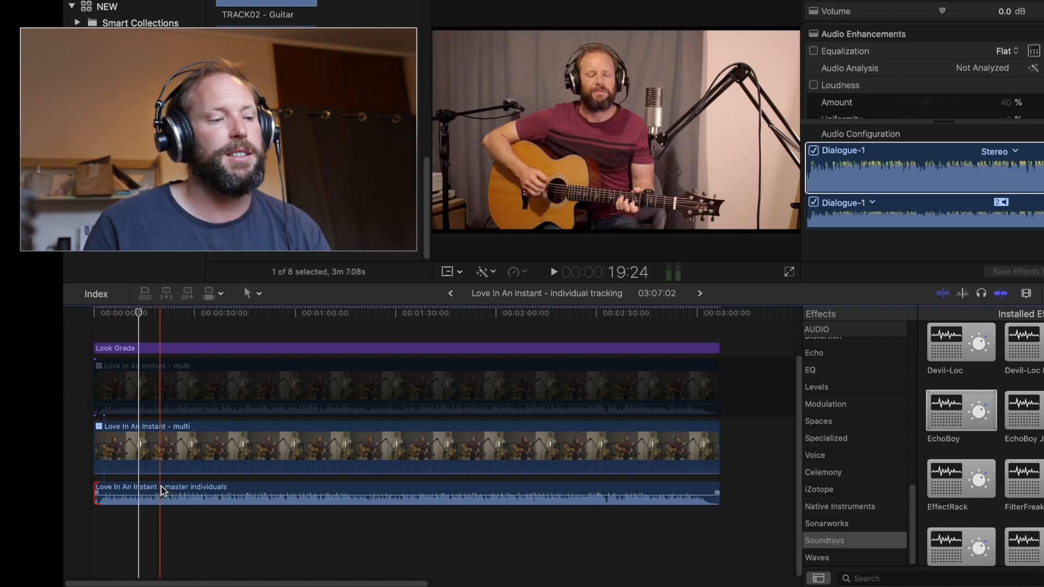
Step: Play the mastered audio from 18:17 to 25:08
{"action": "left_click", "coordinate": [156, 511]}
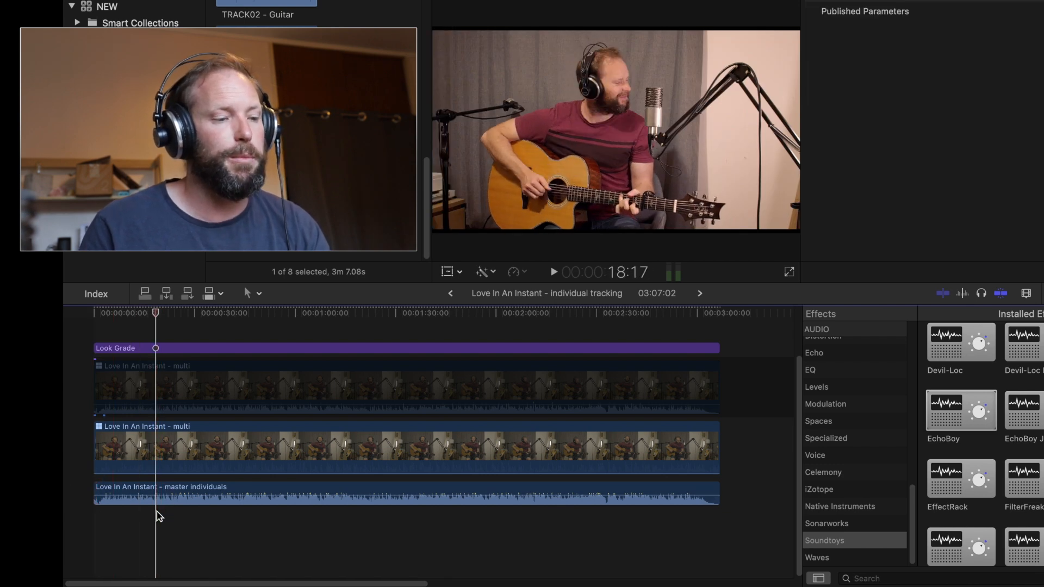
{"action": "key", "text": "space"}
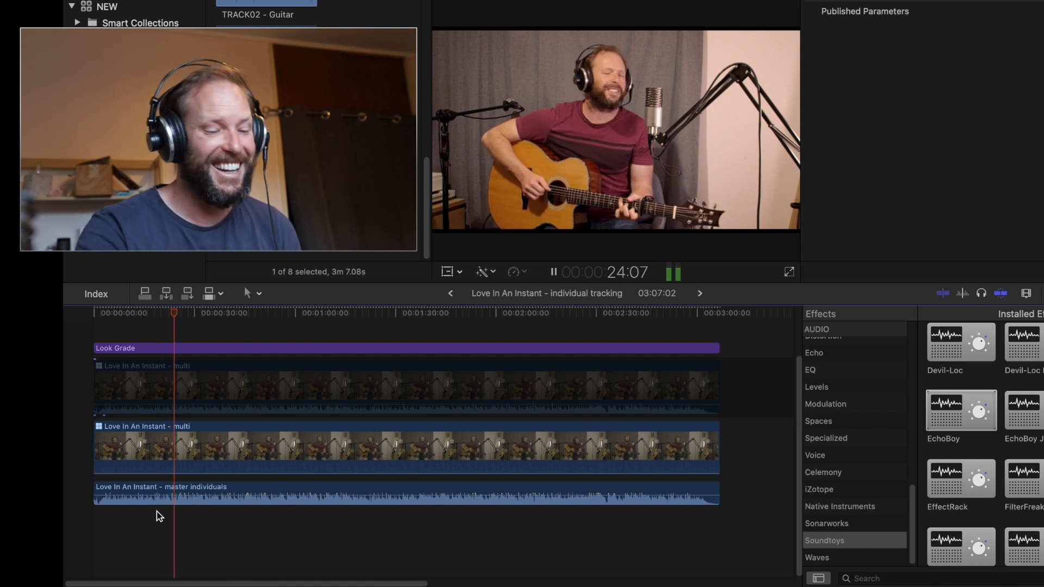
{"action": "key", "text": "space"}
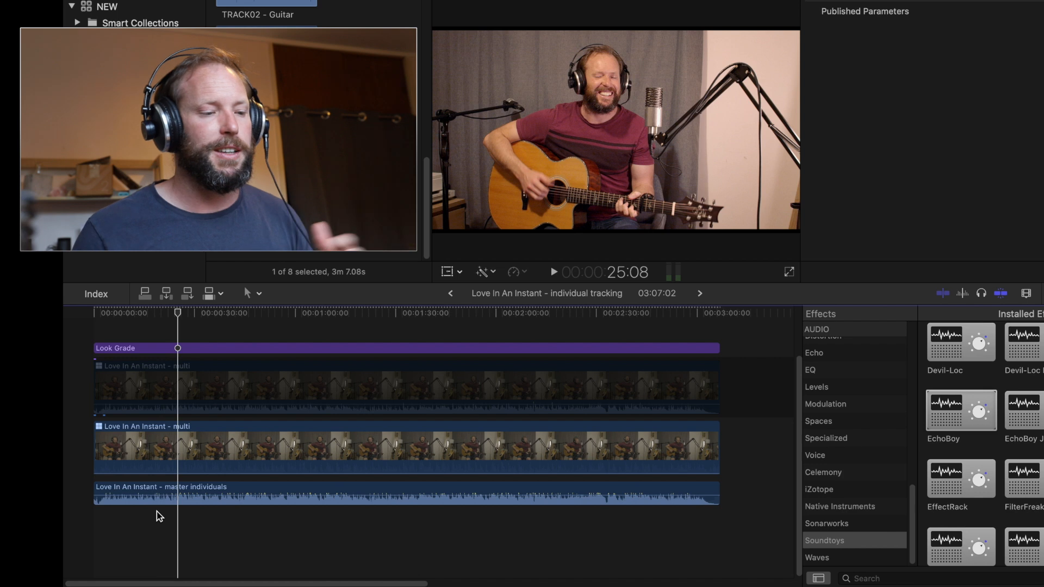
Step: Enable the upper Love In An Instant - multi clip again
{"action": "left_click", "coordinate": [223, 488]}
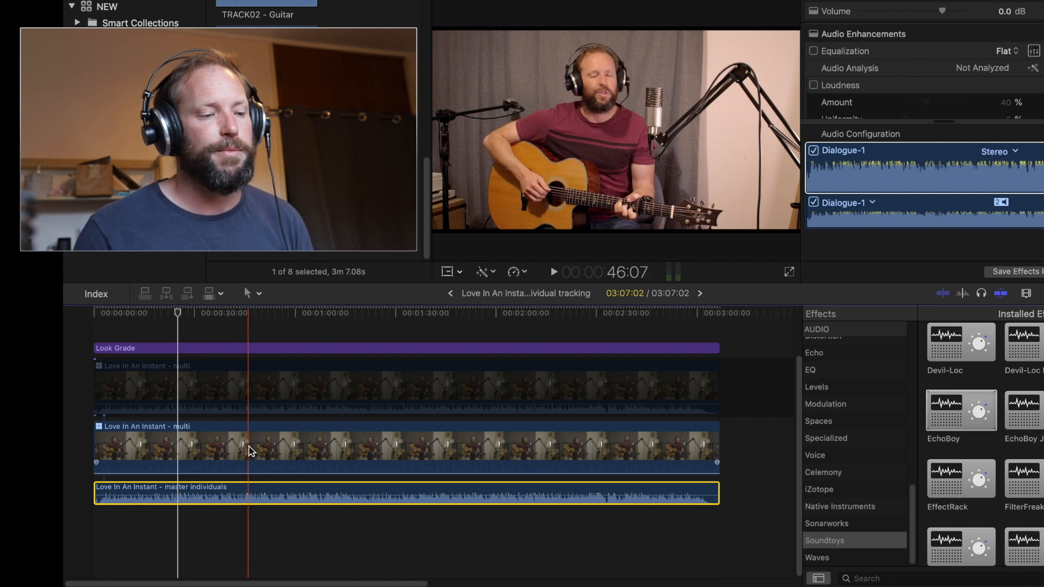
{"action": "left_click", "coordinate": [256, 391]}
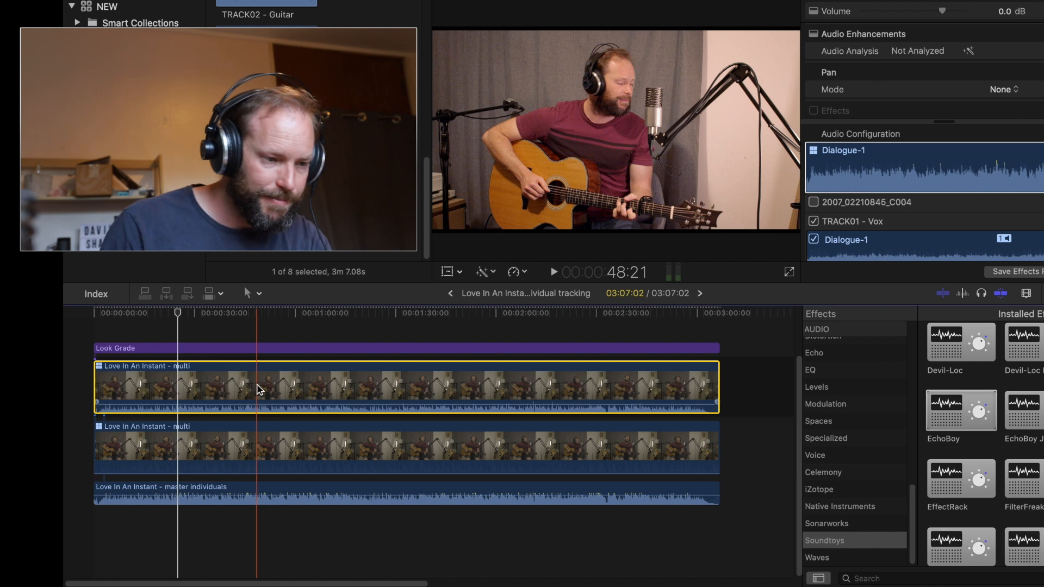
Step: Disable the master individuals audio clip and enlarge the audio effects area for the upper Love In An Instant - multi clip
{"action": "left_click", "coordinate": [270, 492]}
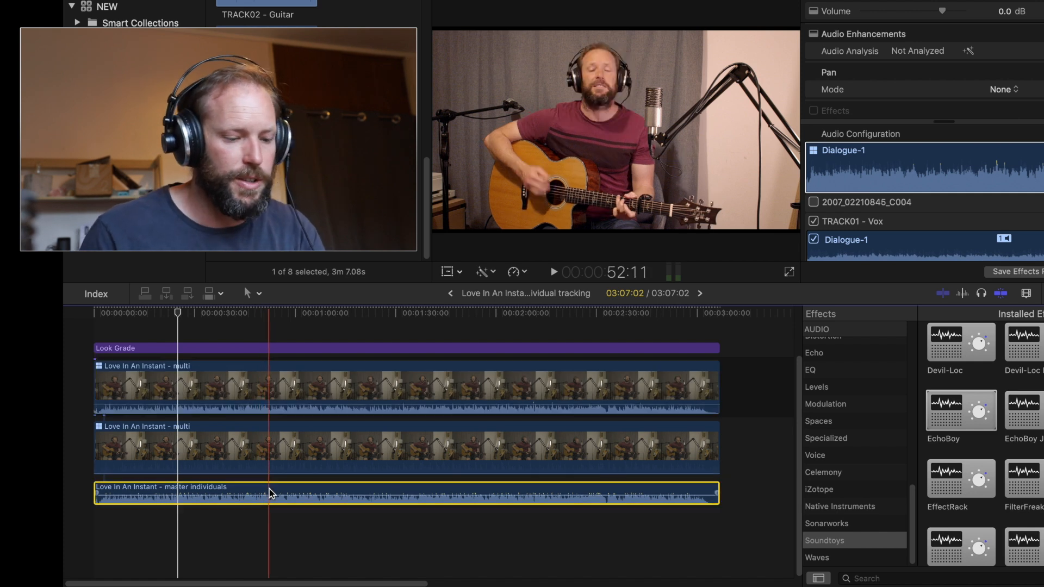
{"action": "left_click", "coordinate": [301, 383]}
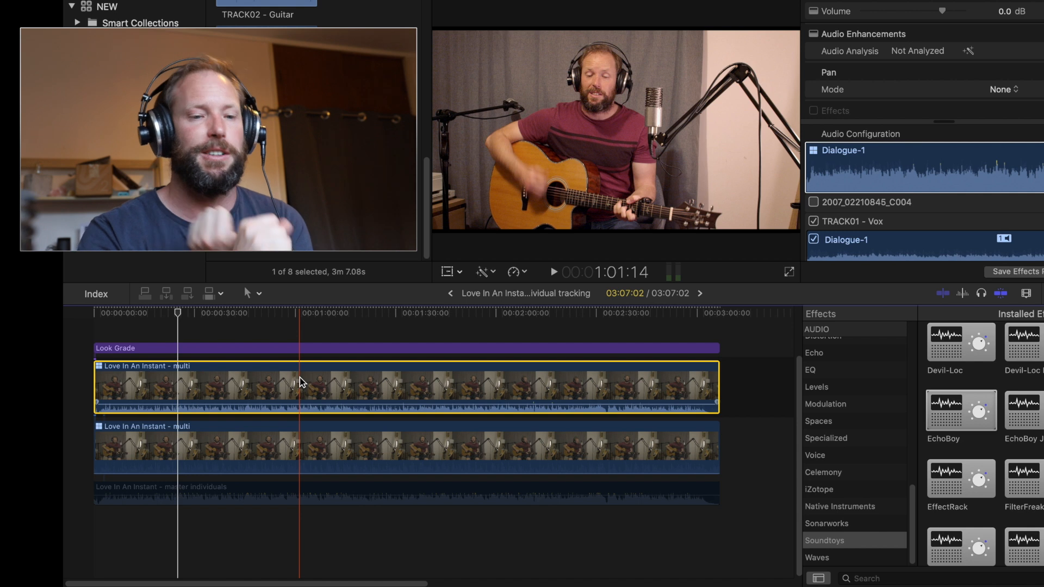
{"action": "left_click", "coordinate": [901, 187]}
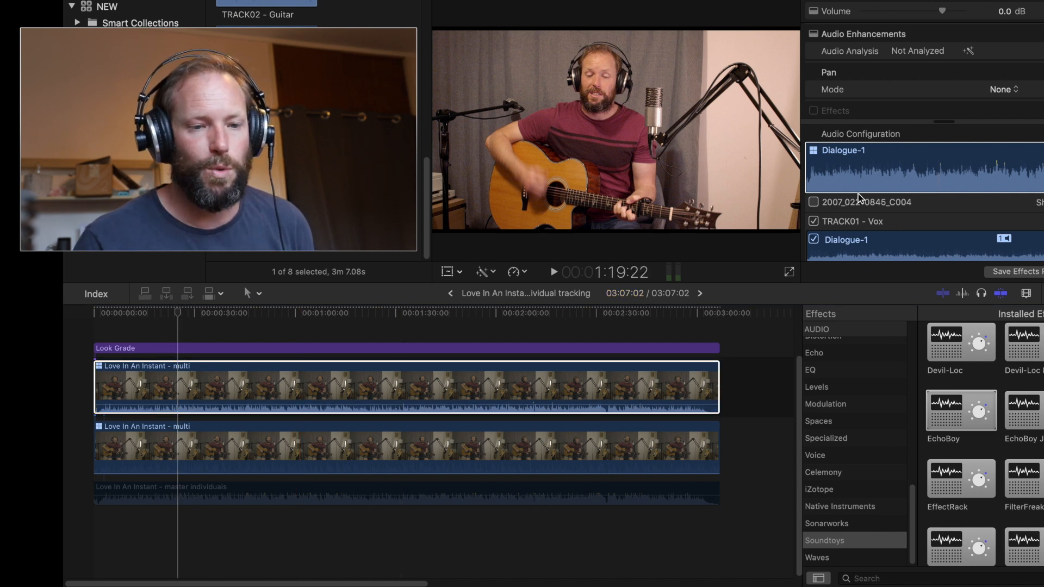
{"action": "left_click_drag", "start_coordinate": [937, 122], "coordinate": [949, 143]}
{"action": "left_click", "coordinate": [405, 392]}
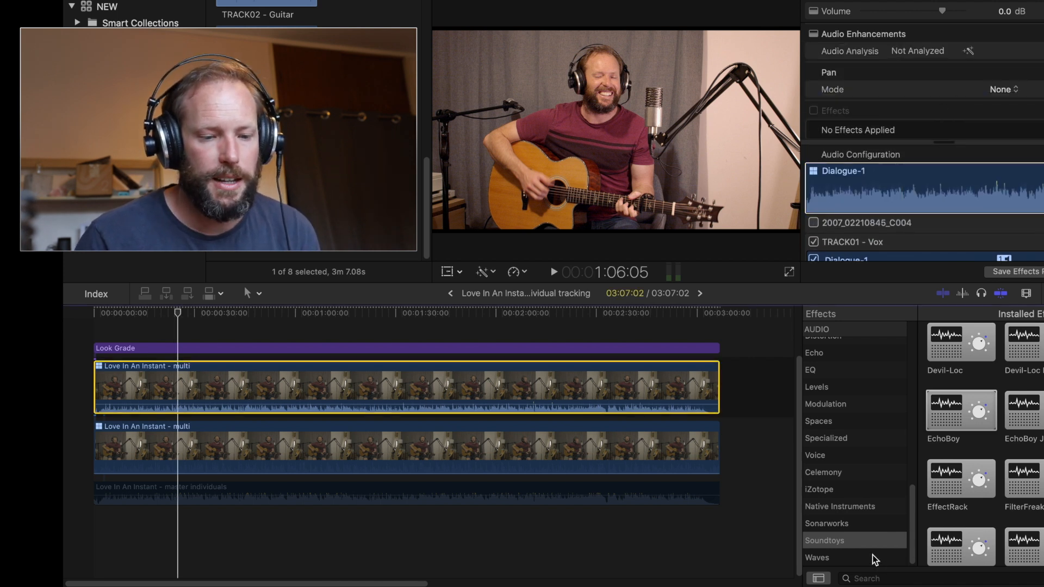
Step: Search all audio effects for "compr" and select the Logic Compressor for the upper multicam clip
{"action": "left_click", "coordinate": [849, 560]}
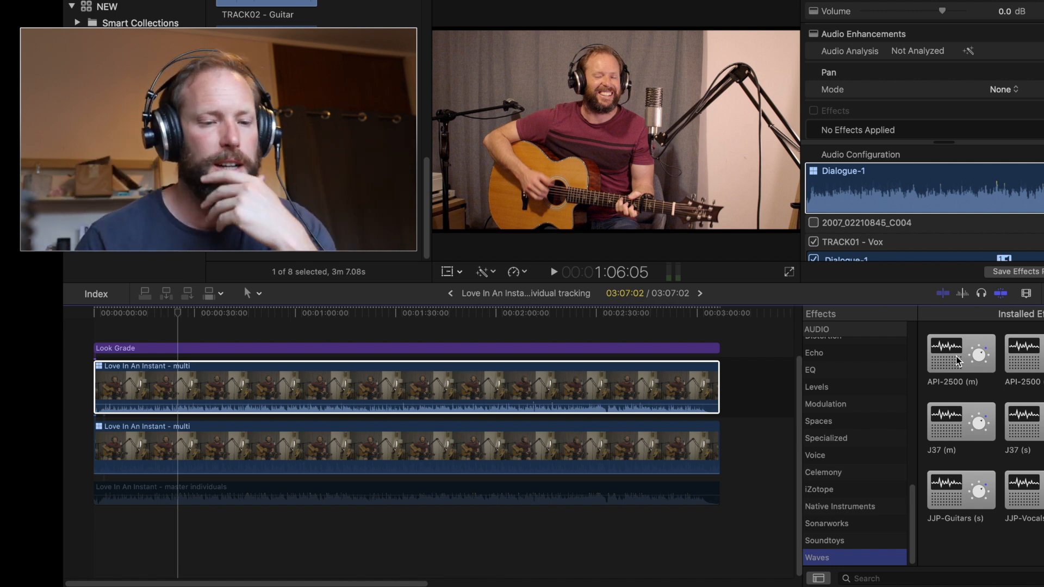
{"action": "scroll", "coordinate": [862, 396], "scroll_direction": "up", "scroll_amount": 5}
{"action": "left_click", "coordinate": [851, 392]}
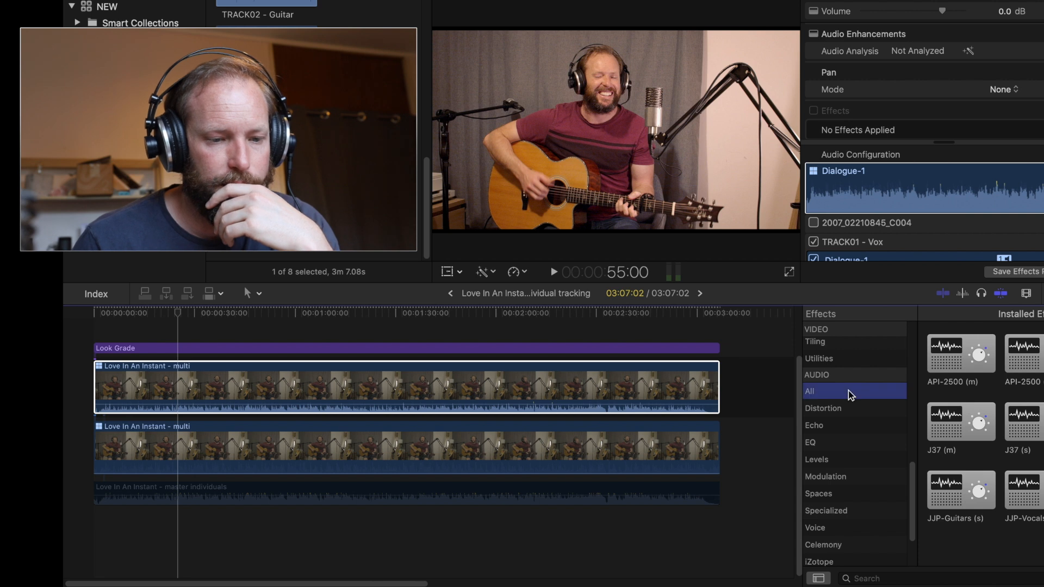
{"action": "left_click", "coordinate": [926, 577]}
{"action": "type", "text": "compr"}
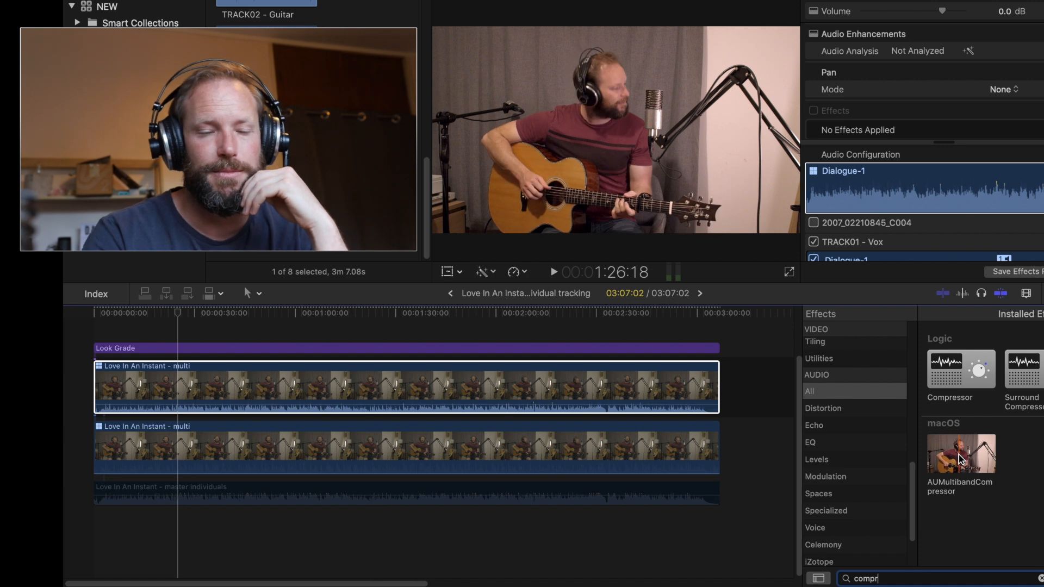
{"action": "left_click", "coordinate": [956, 377]}
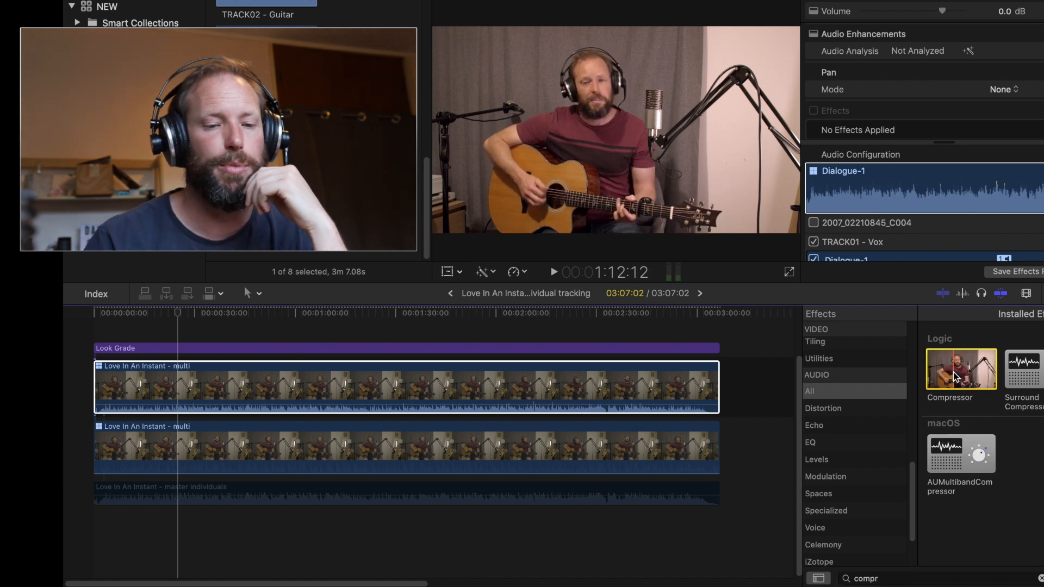